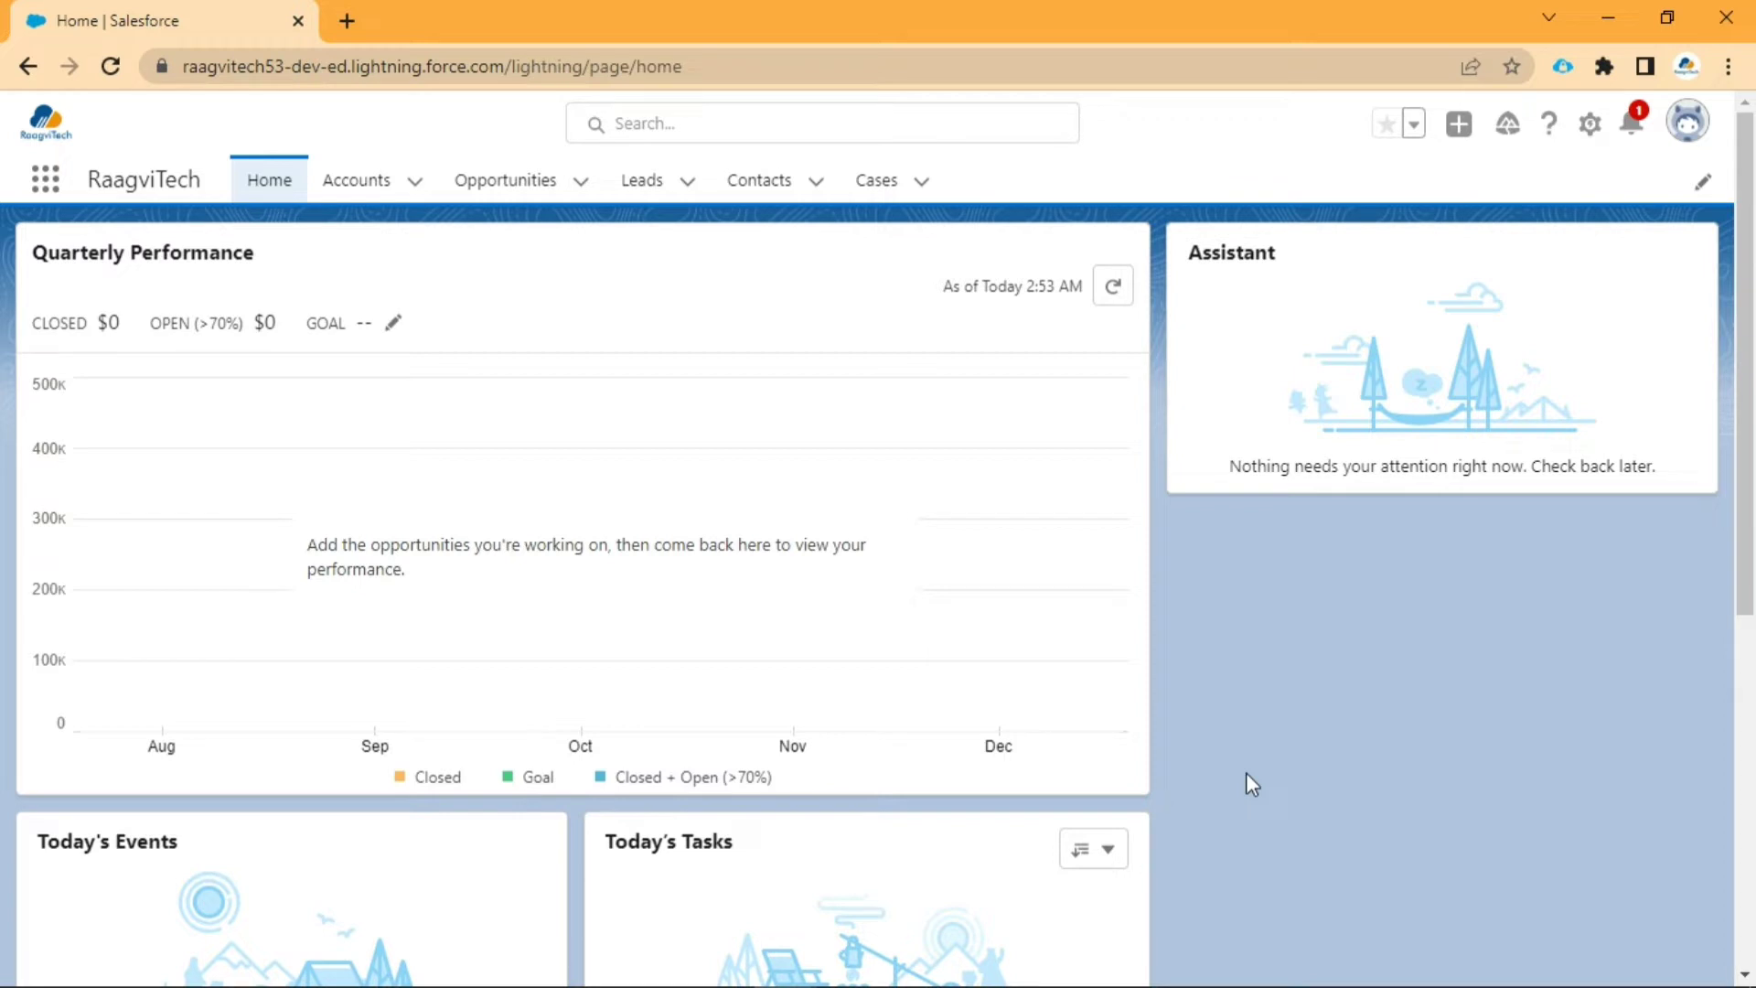
Step: Open the Permission Sets page in Setup, finding it by searching for "permission"
click(1589, 128)
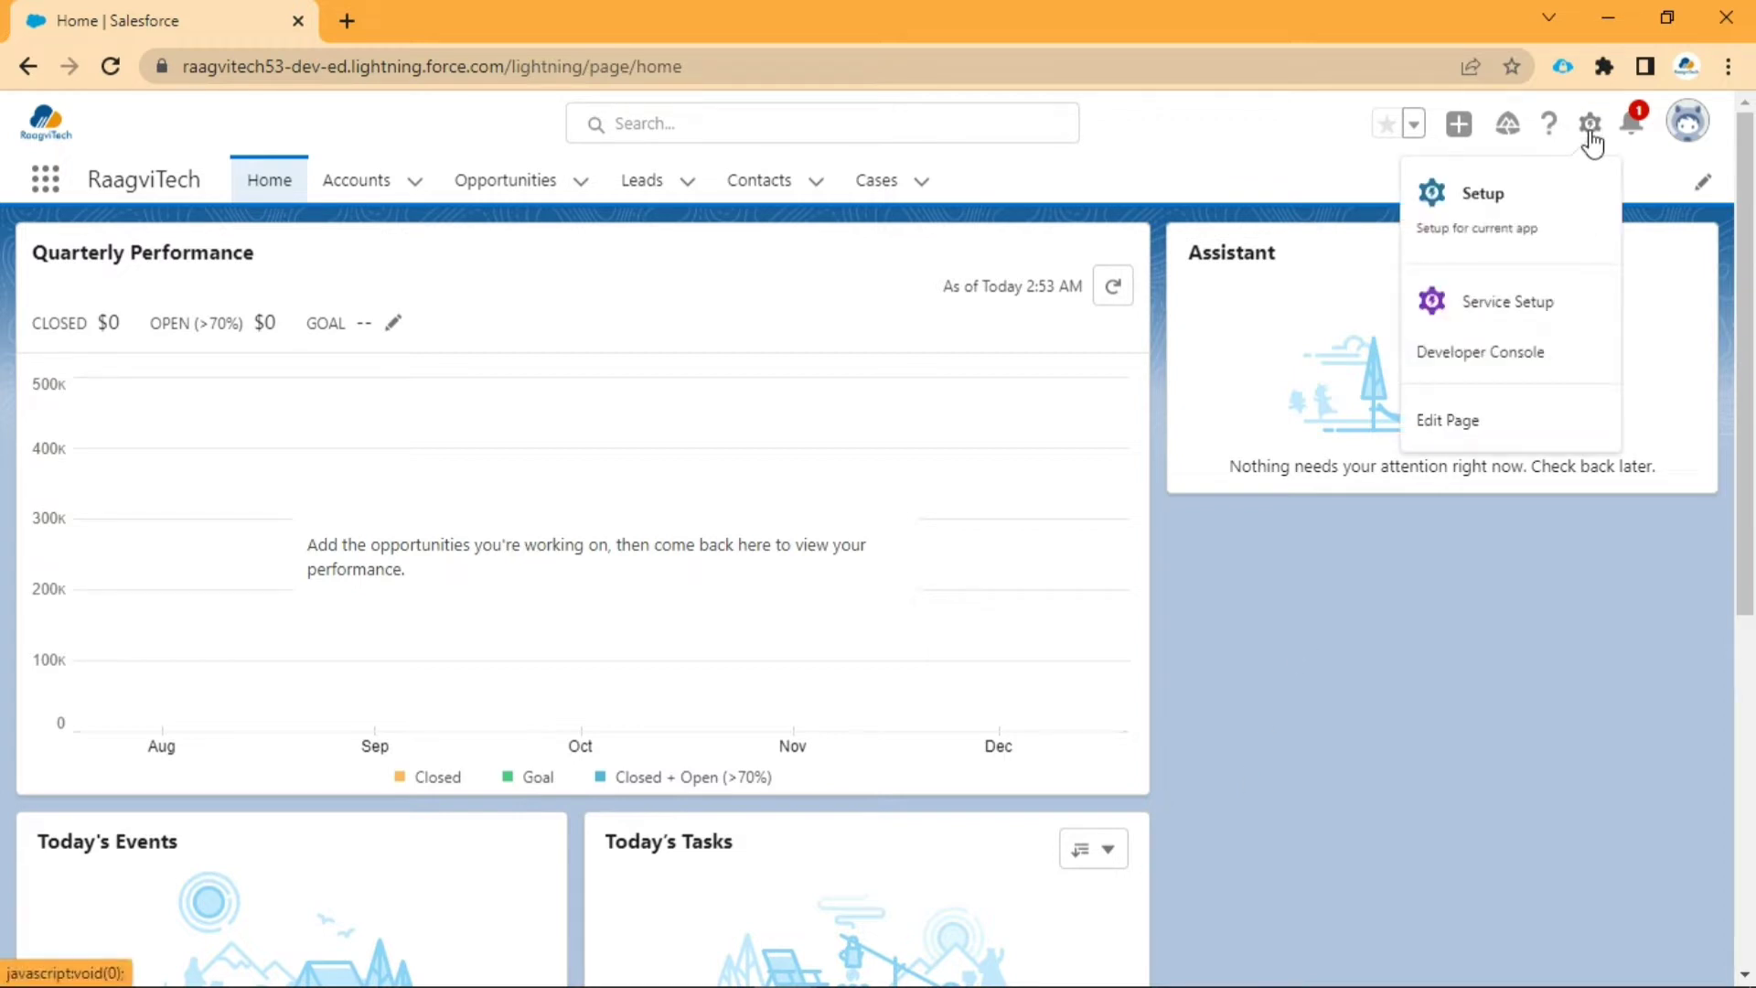
click(1484, 219)
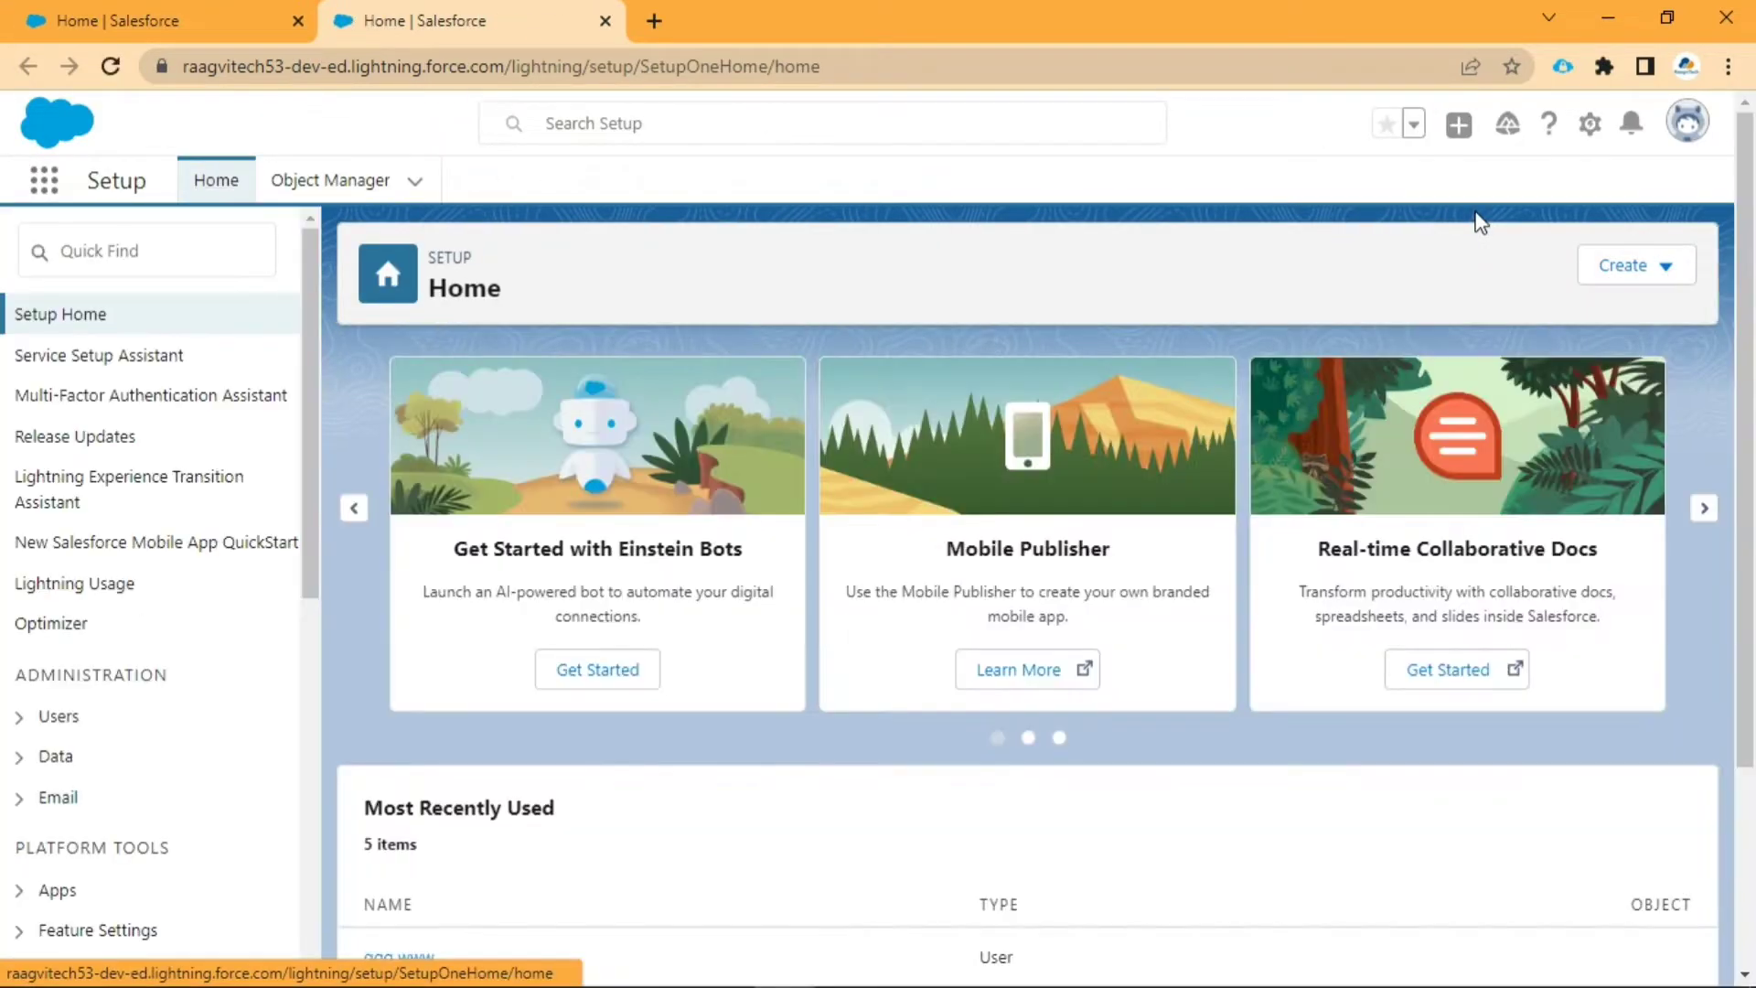
click(218, 247)
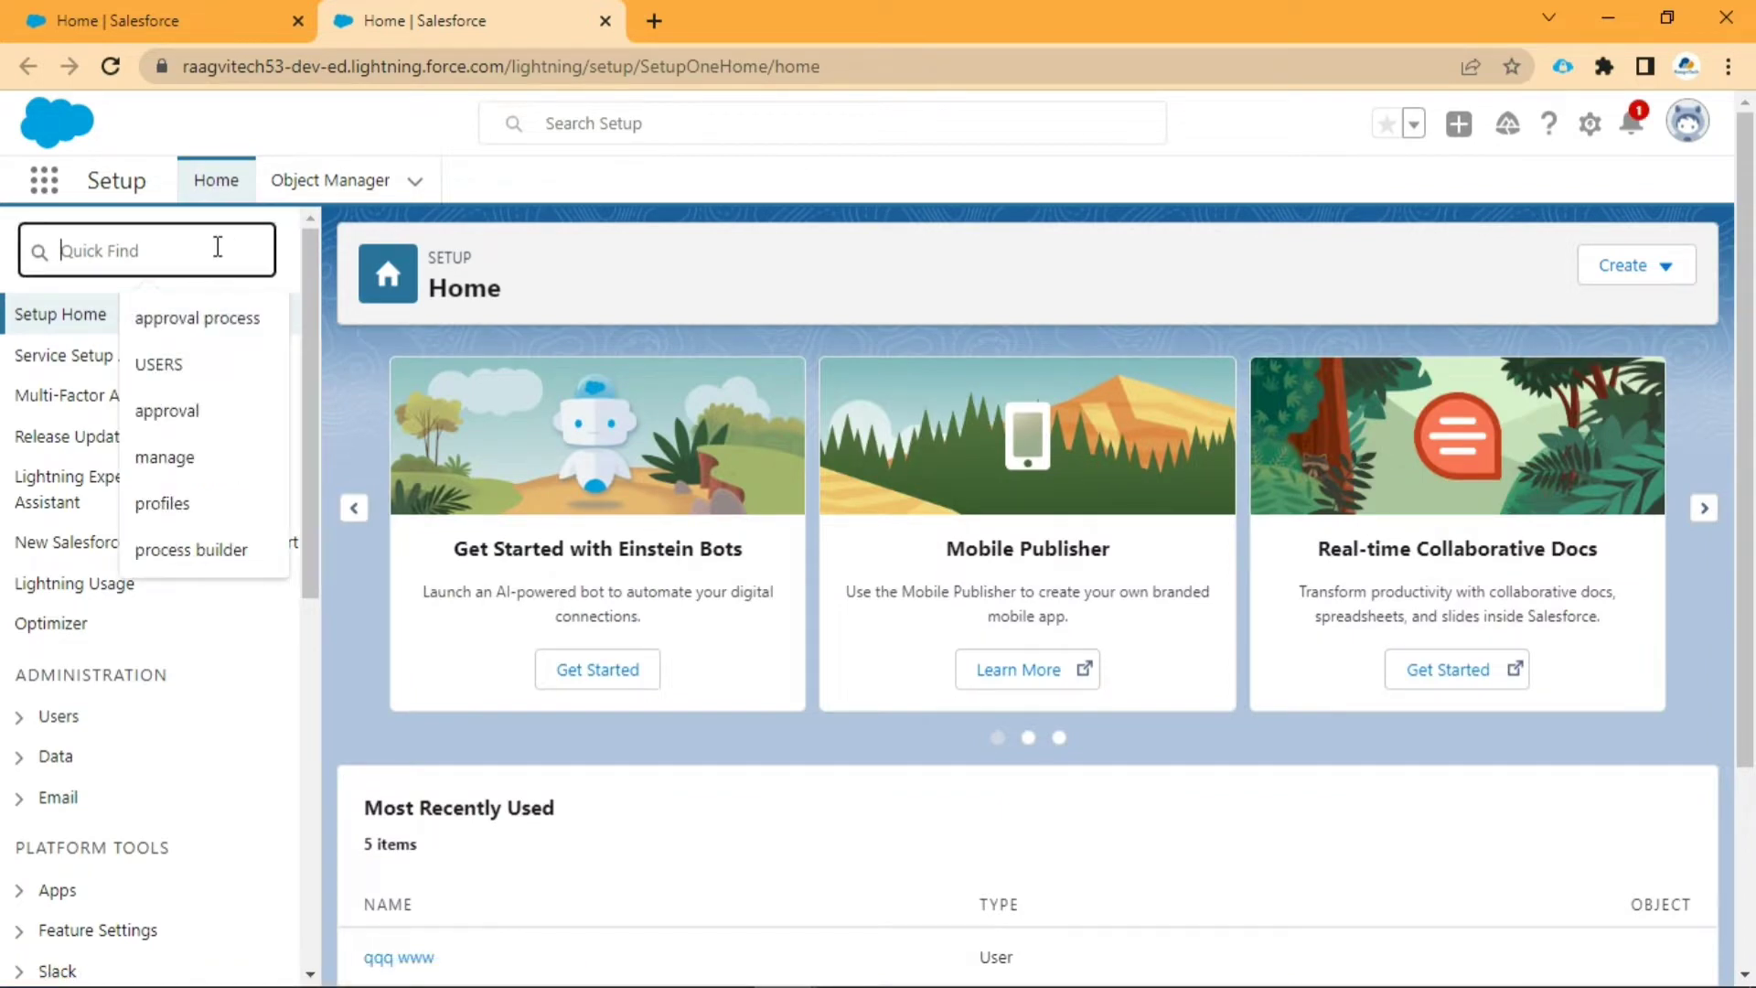
text(pe)
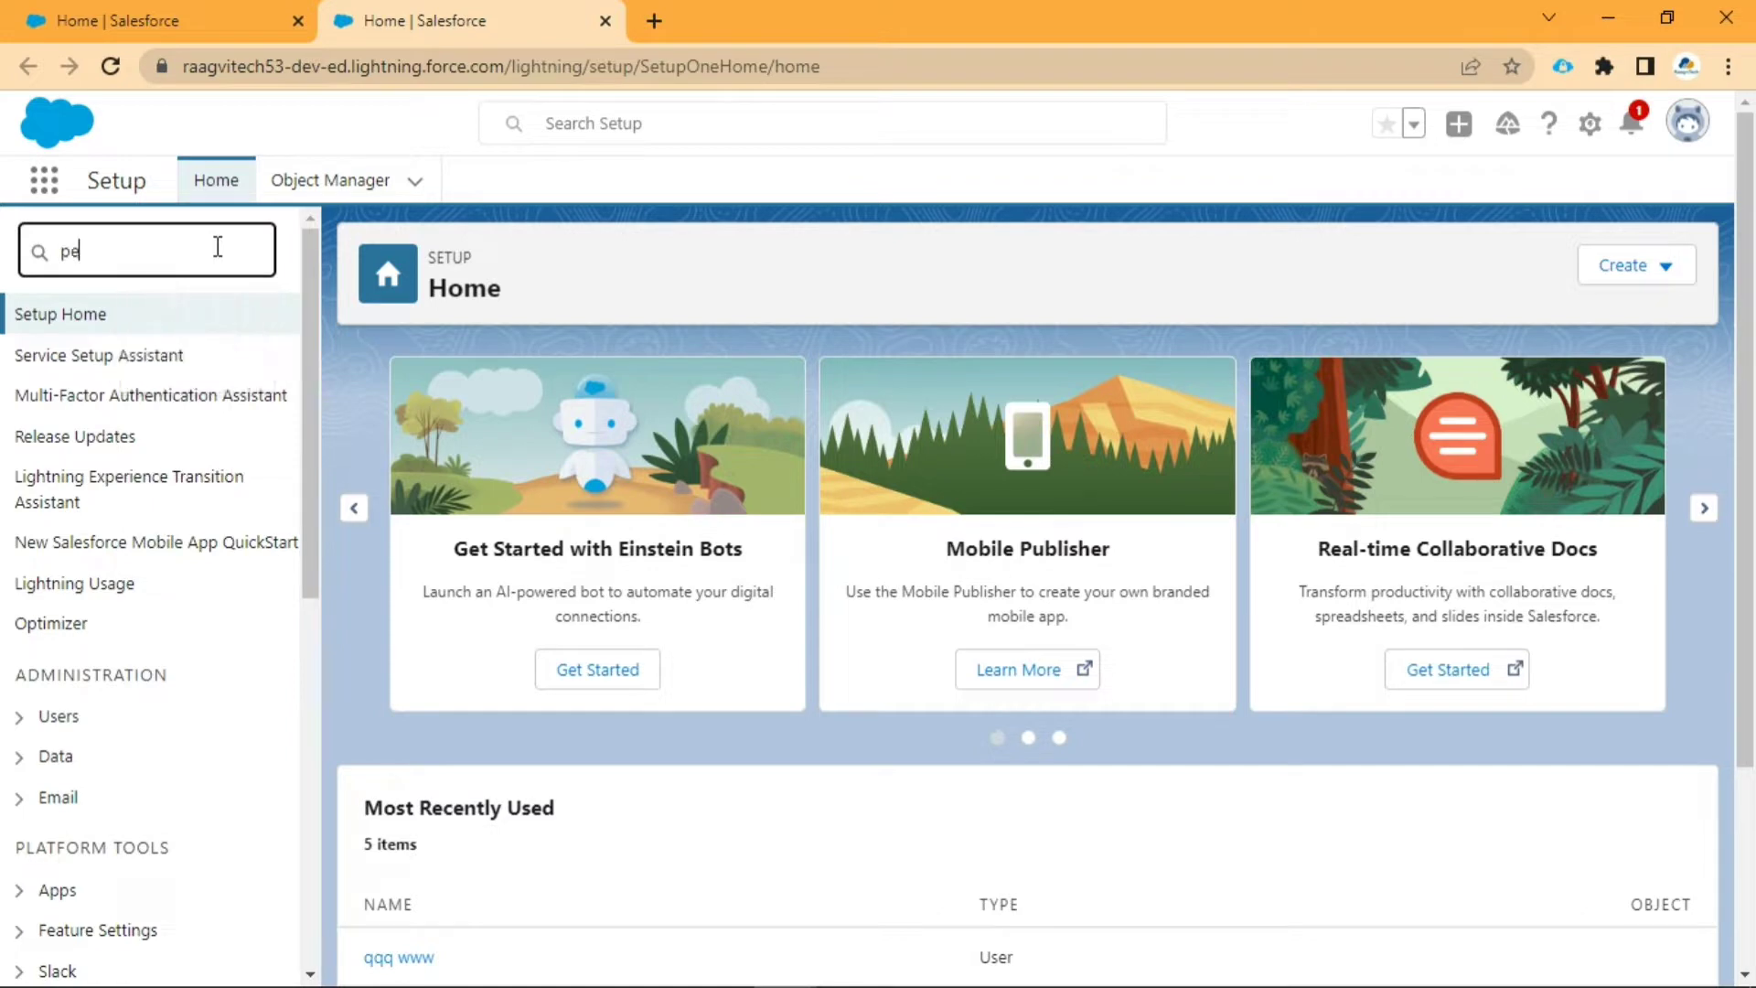
text(rmission)
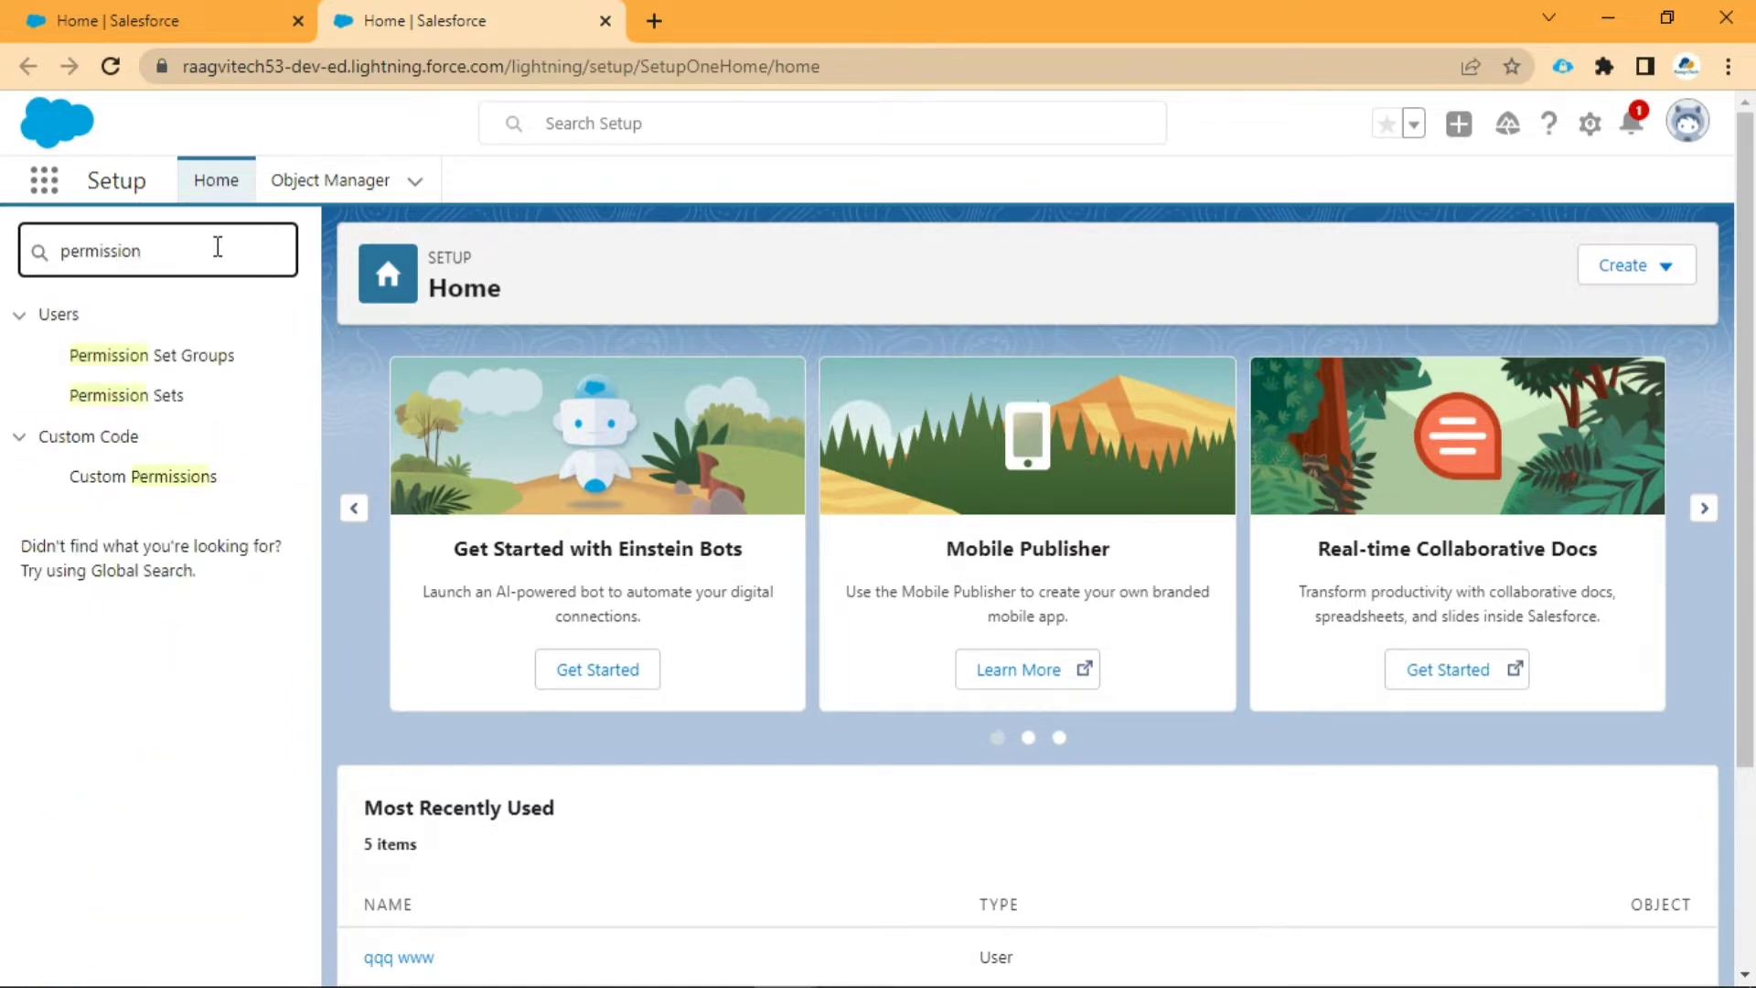
click(146, 407)
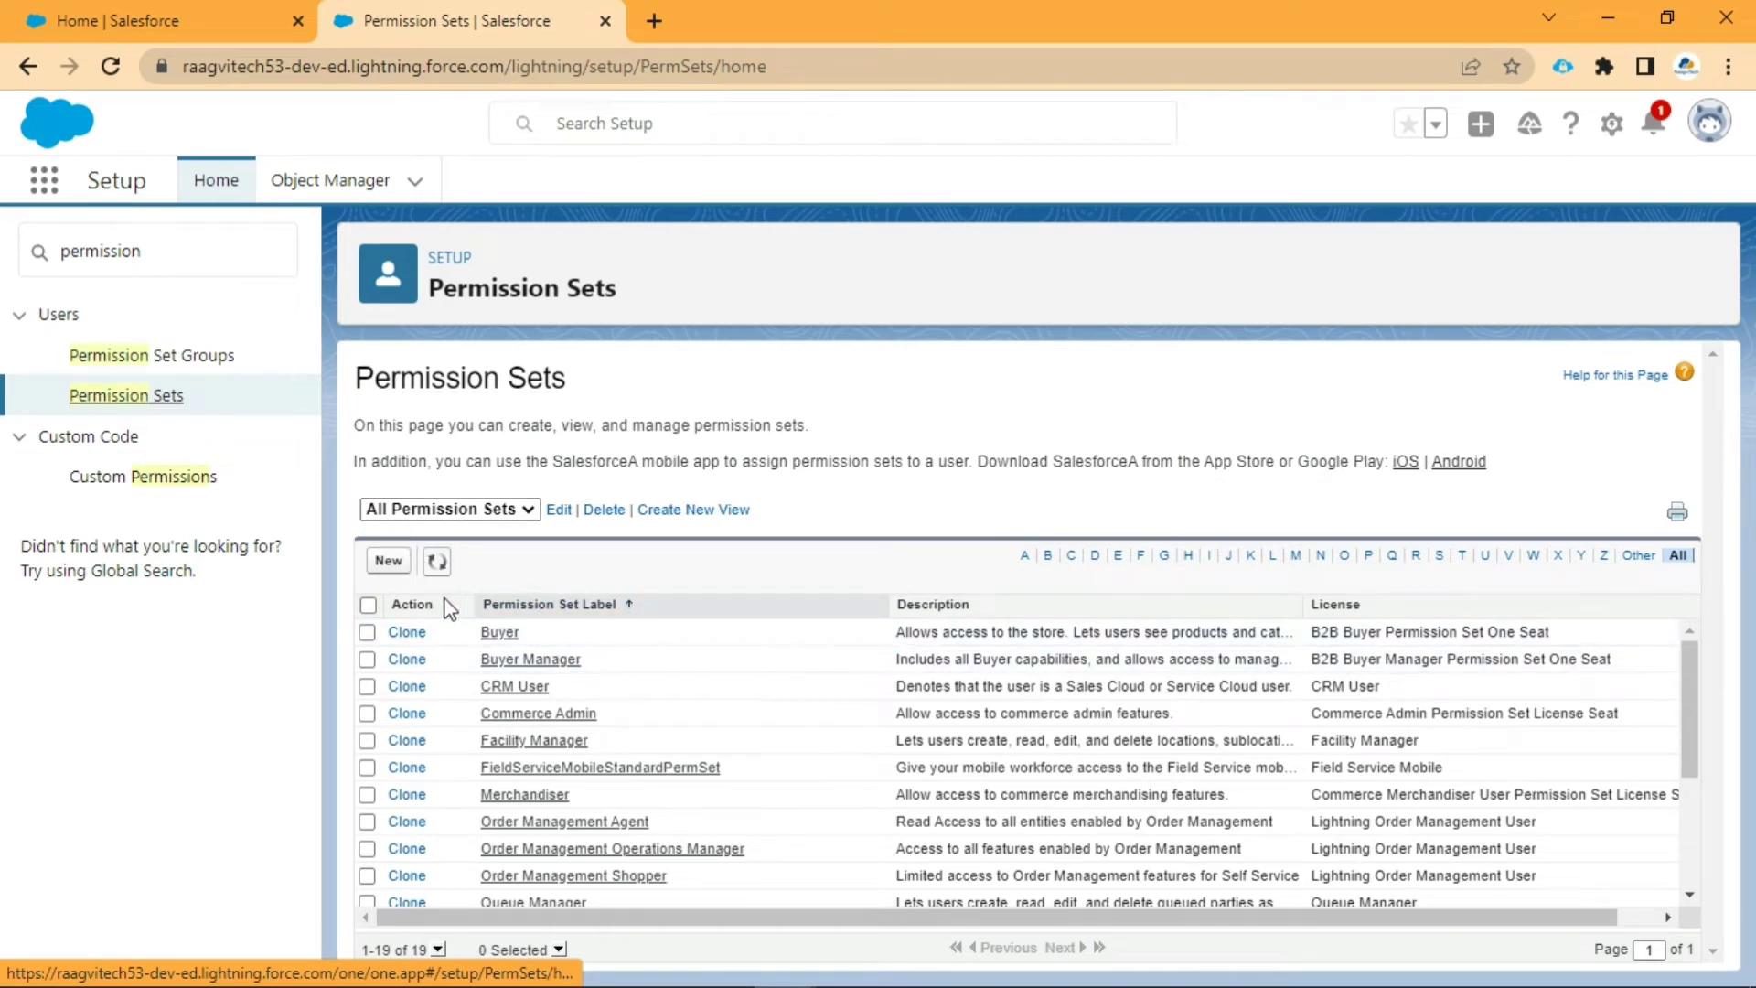
Step: Create and save a permission set labelled "My Test PS" with the API name My_Test_PS and no license
click(388, 560)
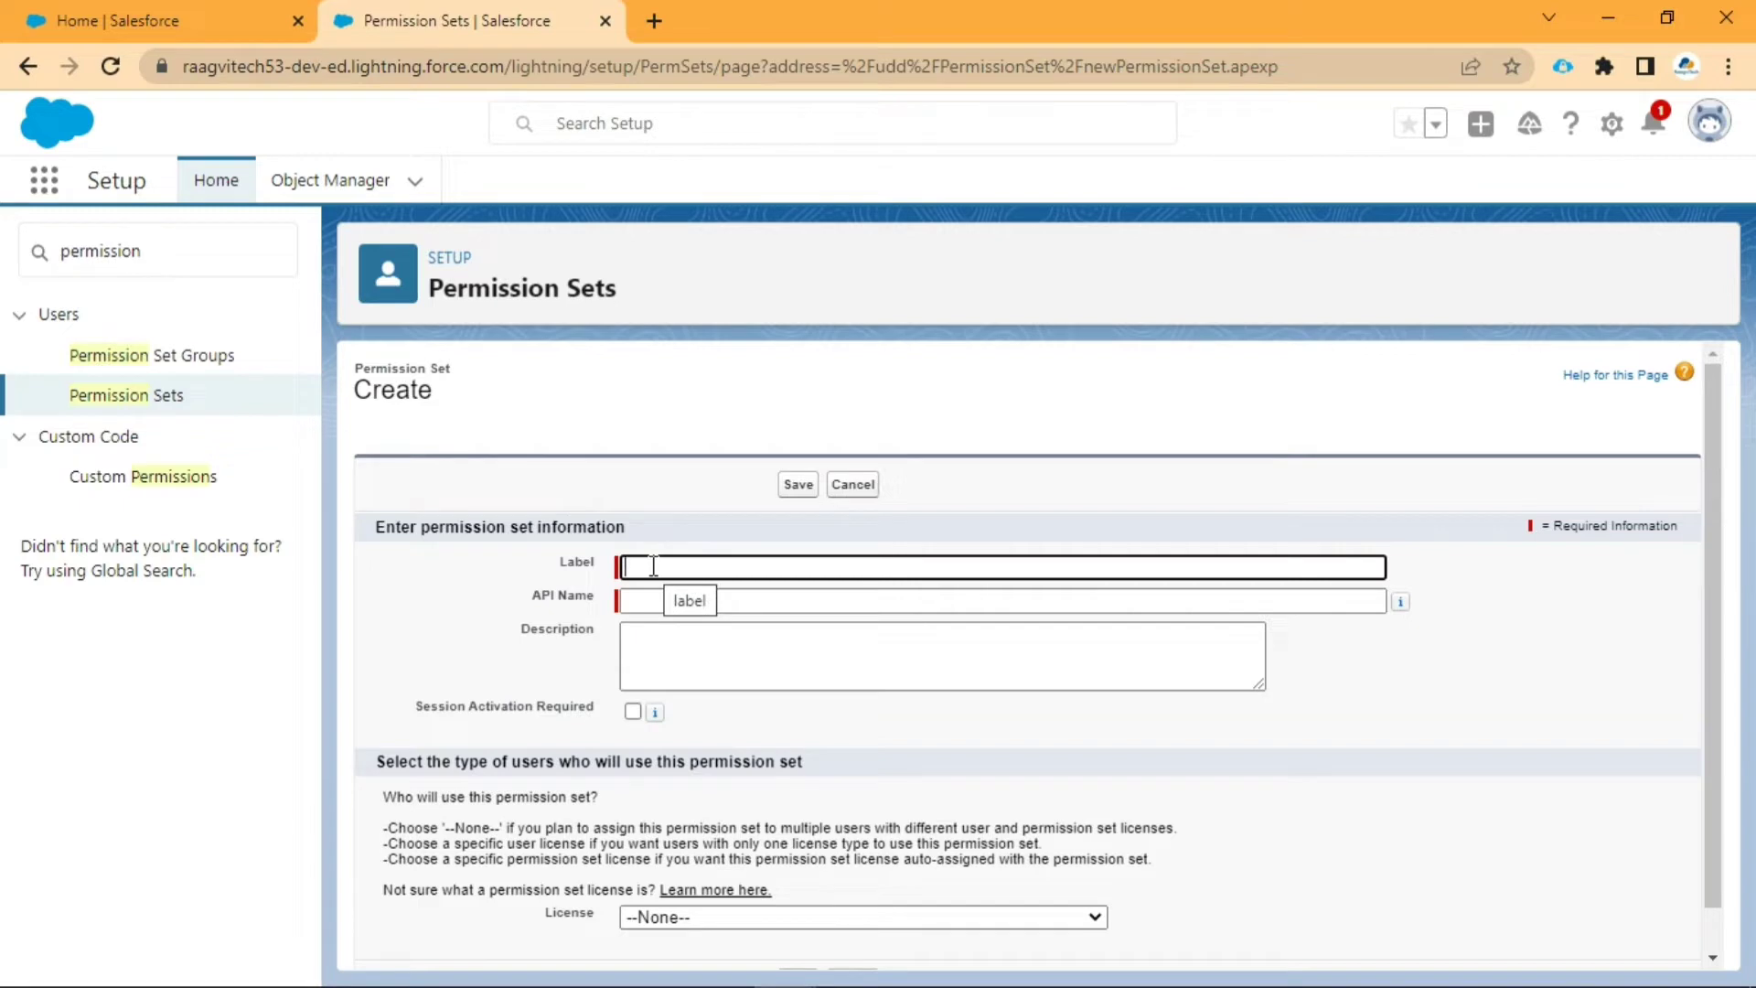
text(My)
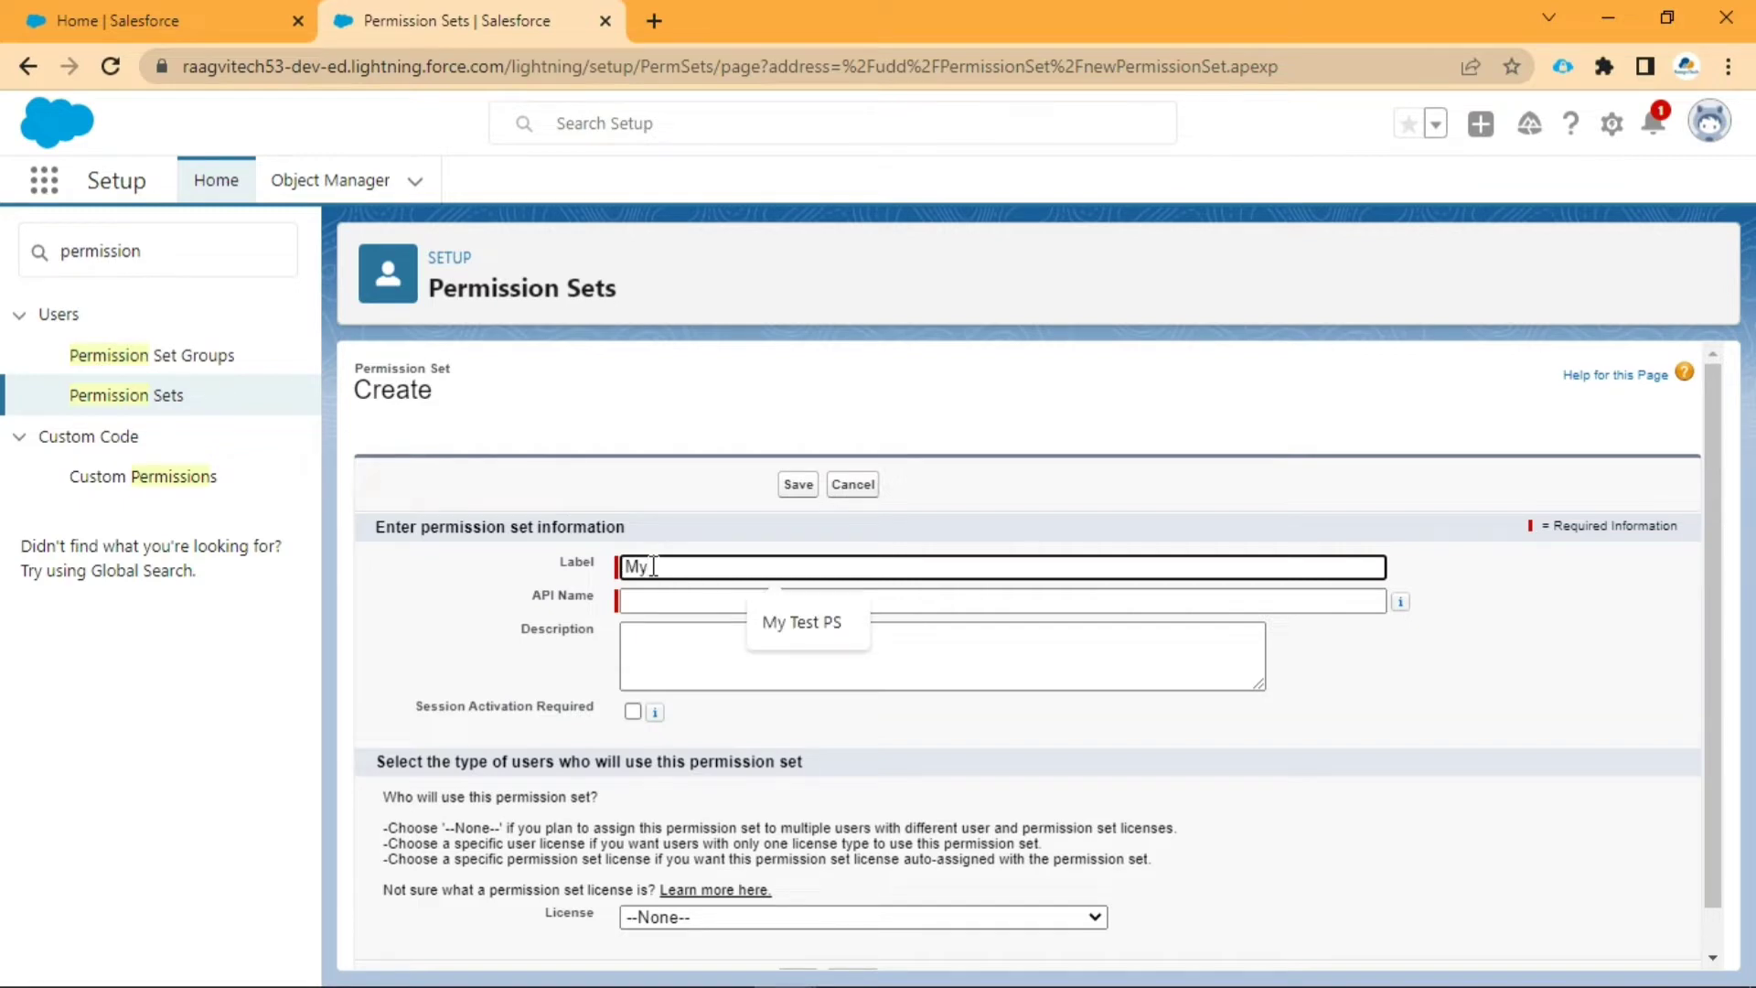
text( Test Ps)
key(BackSpace)
text(S)
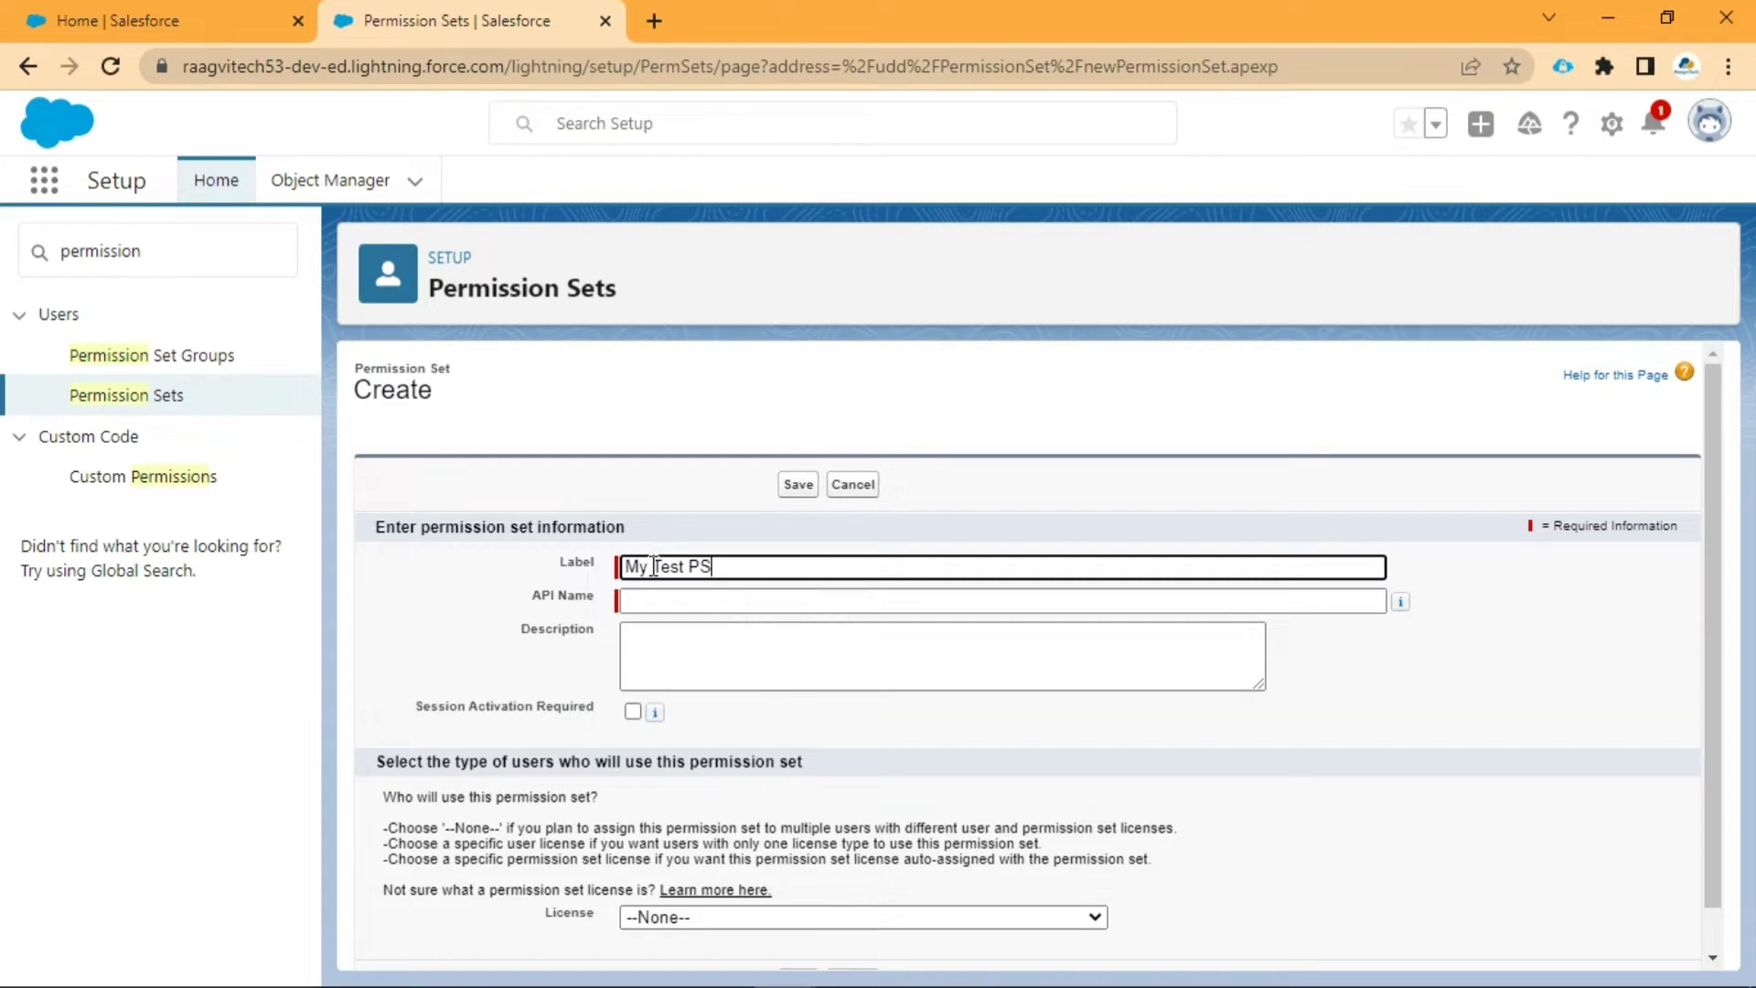
click(700, 510)
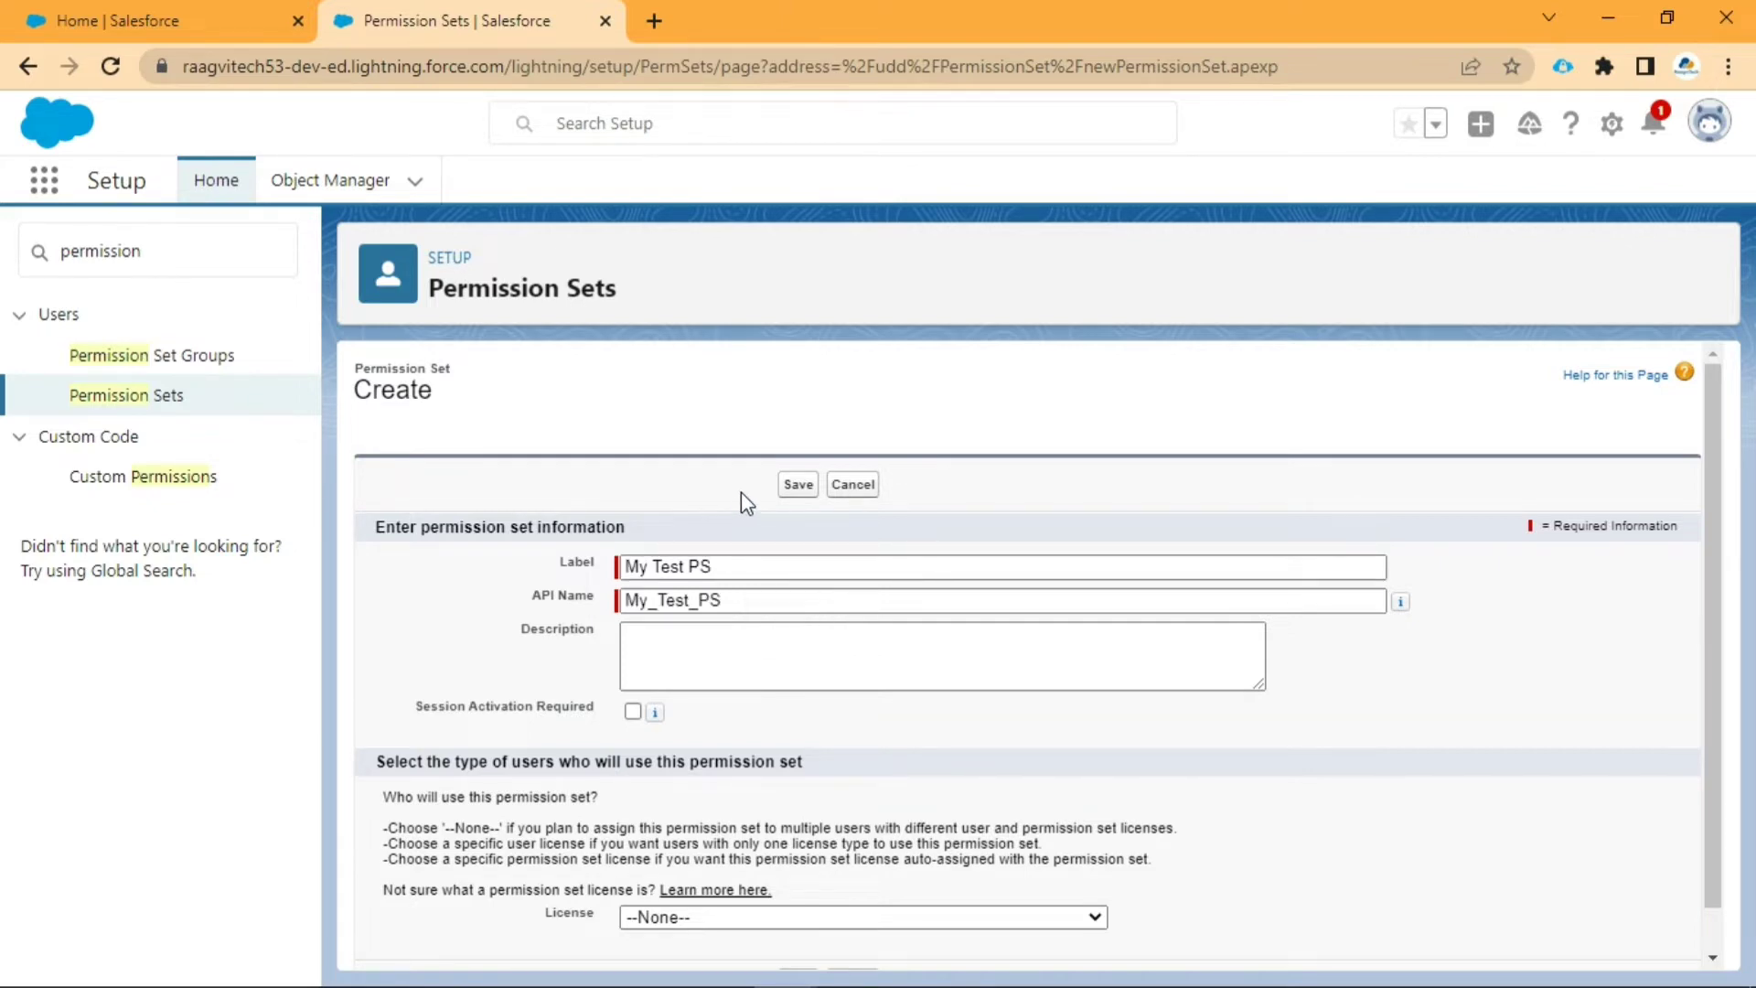
click(798, 486)
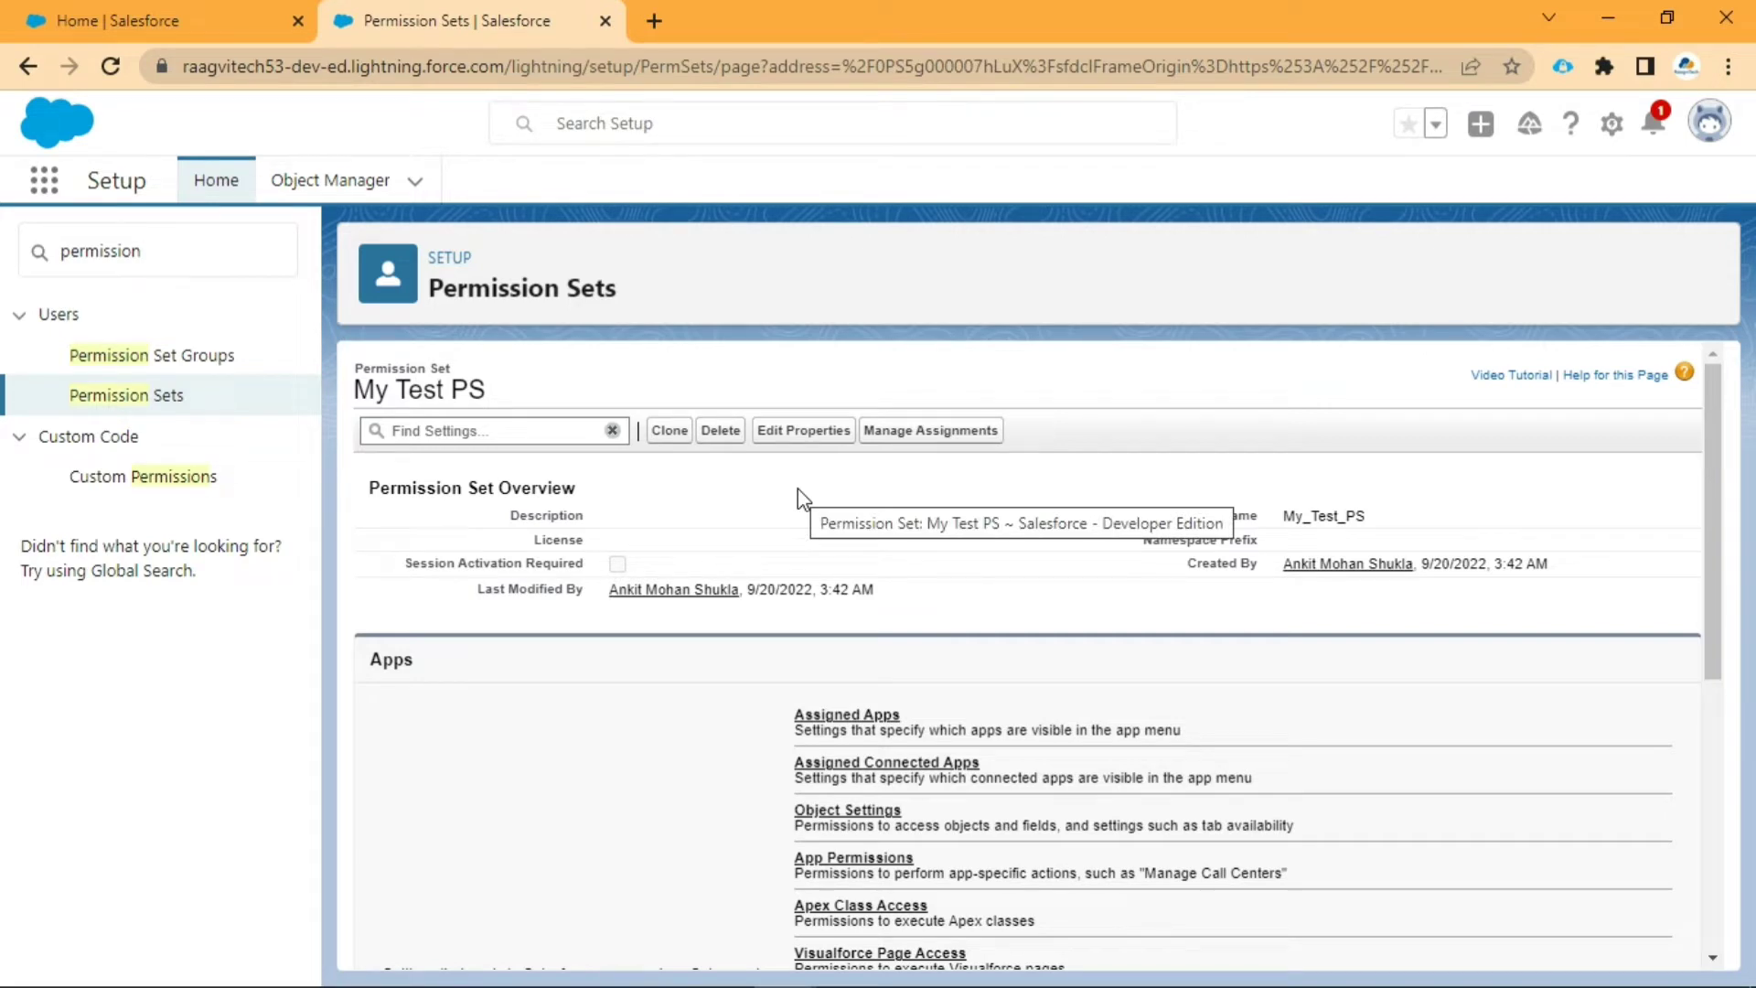
Step: Duplicate the My Test PS user assignments page in a new browser tab and return the original tab to the permission set overview
click(926, 433)
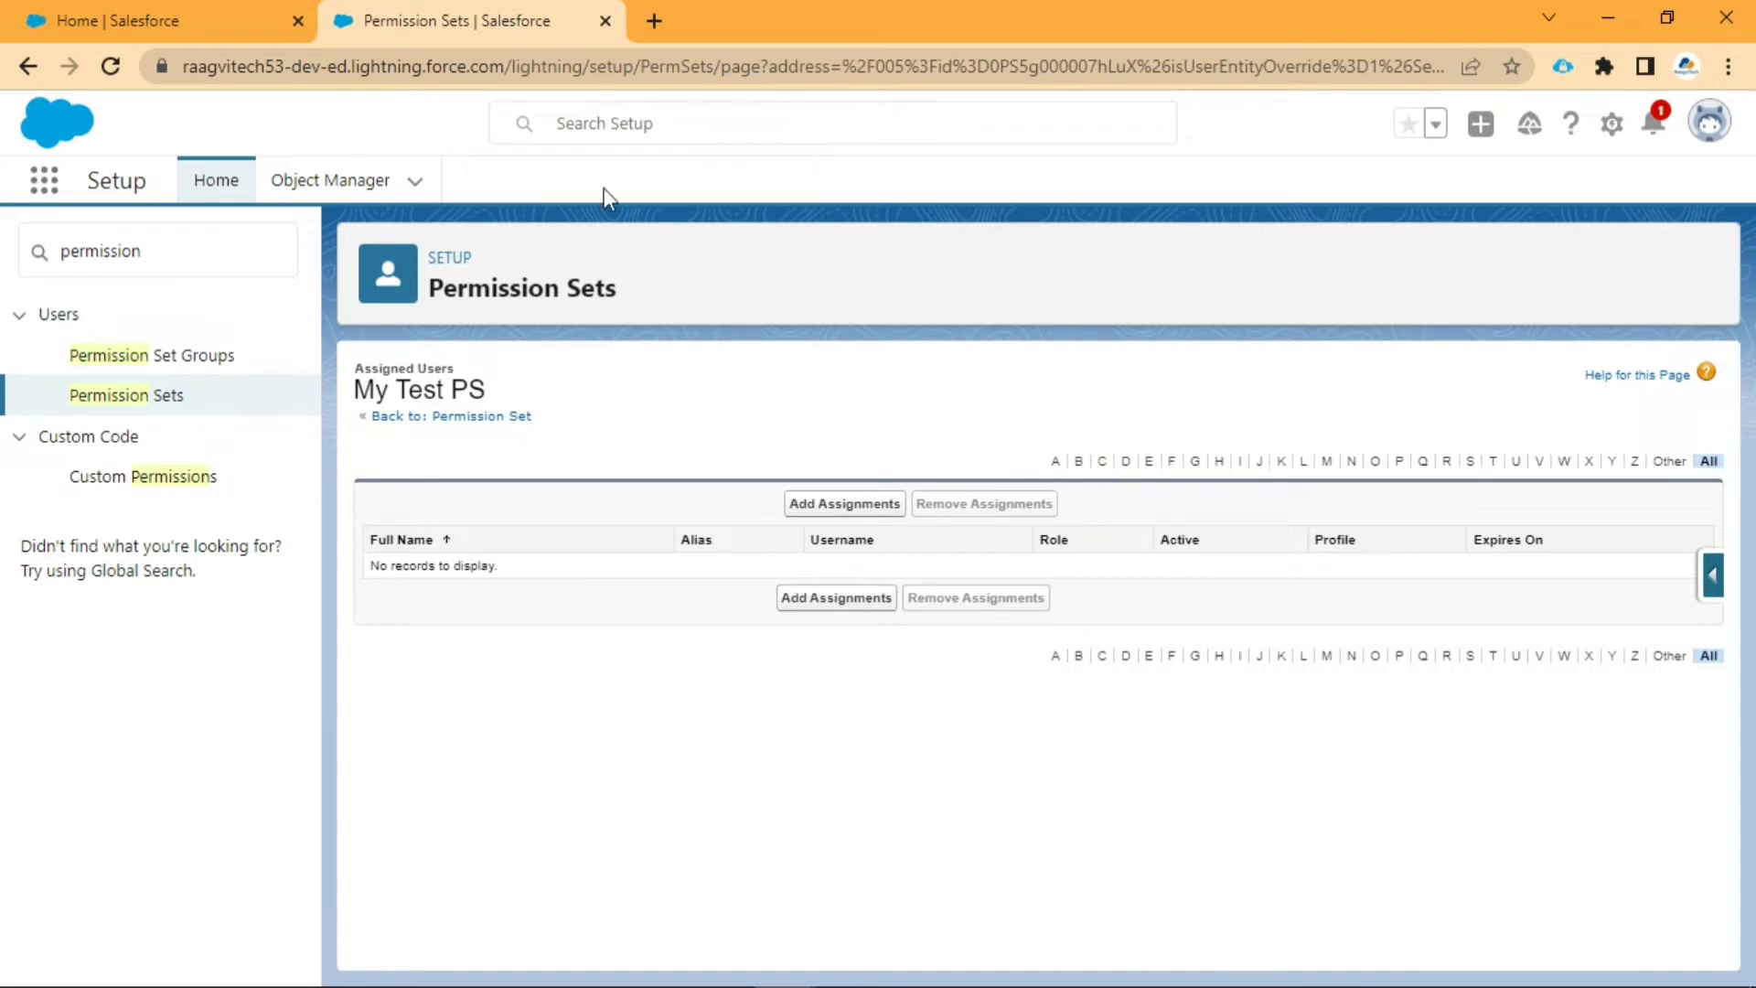
right_click(525, 9)
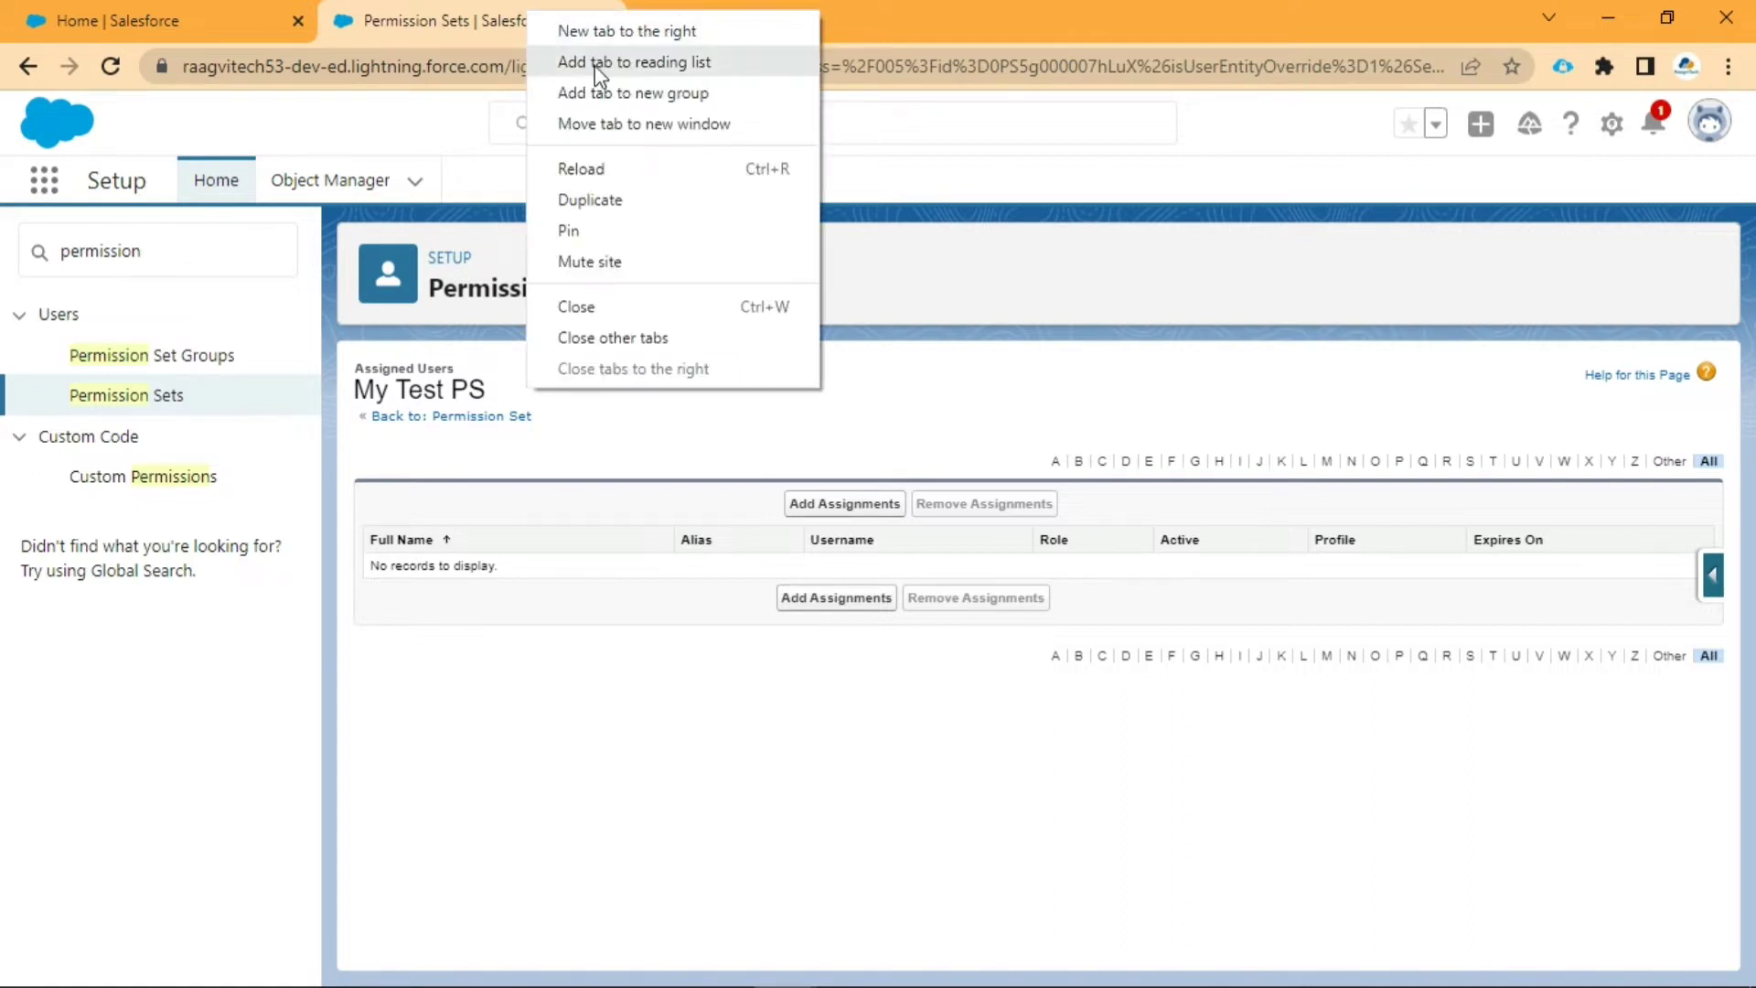
click(617, 201)
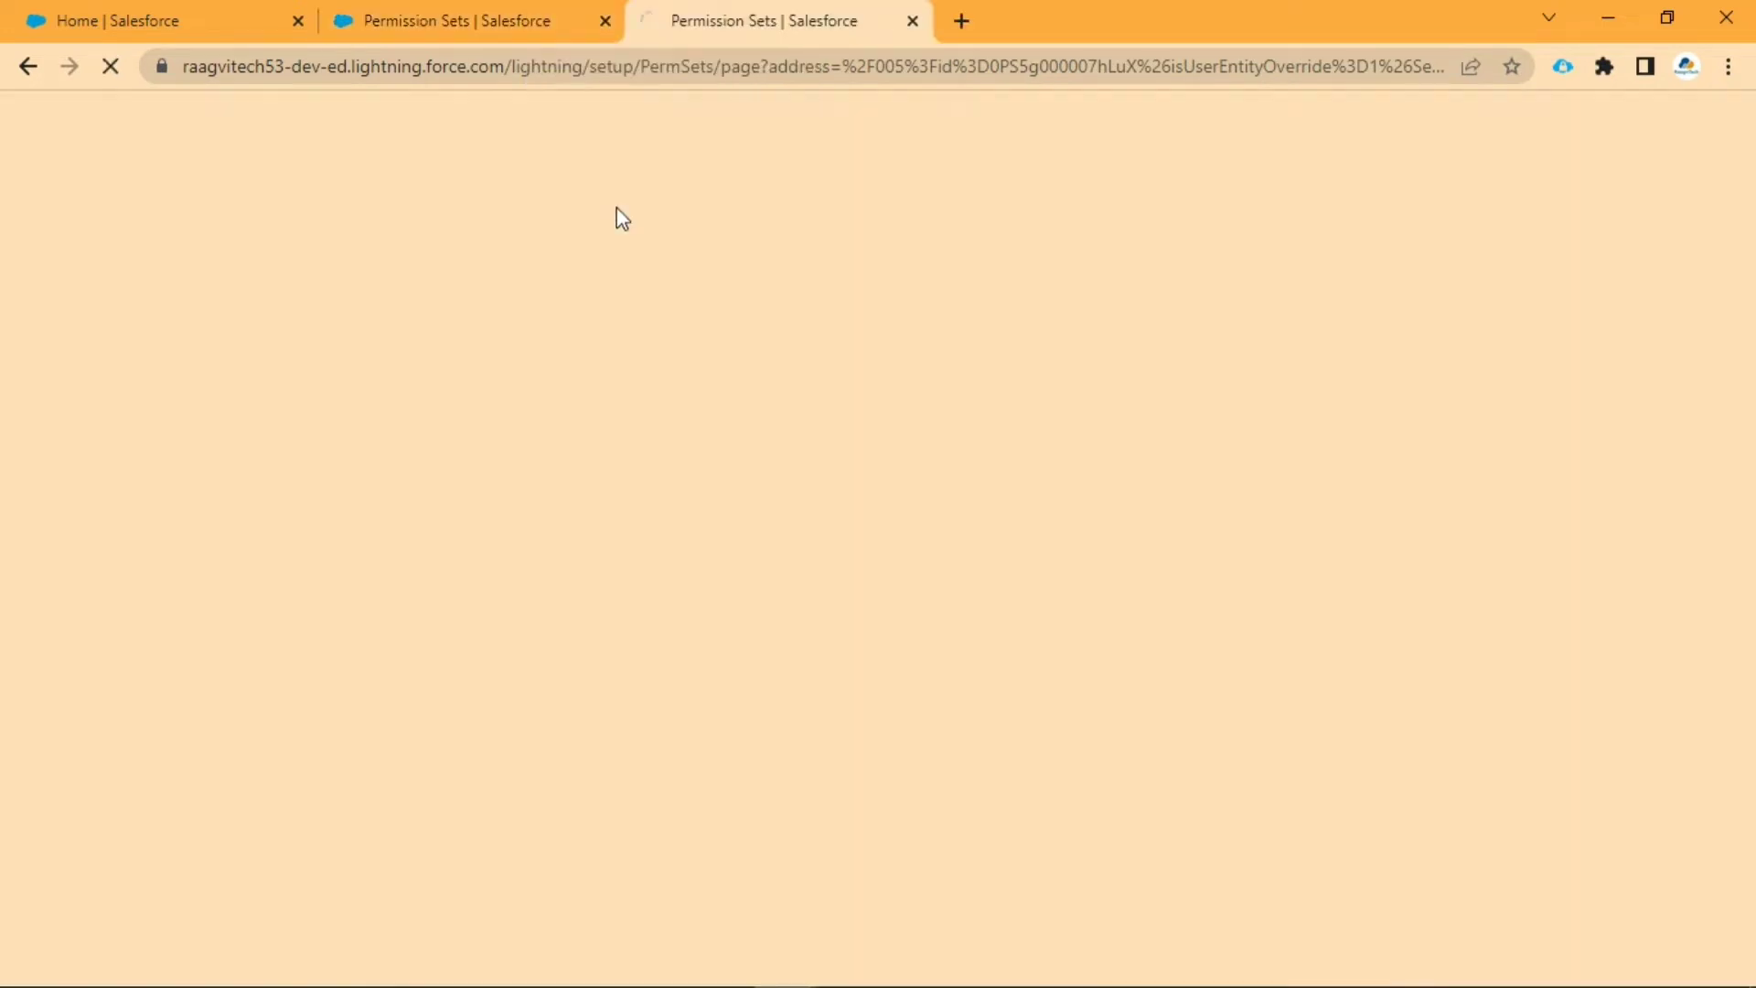
click(506, 9)
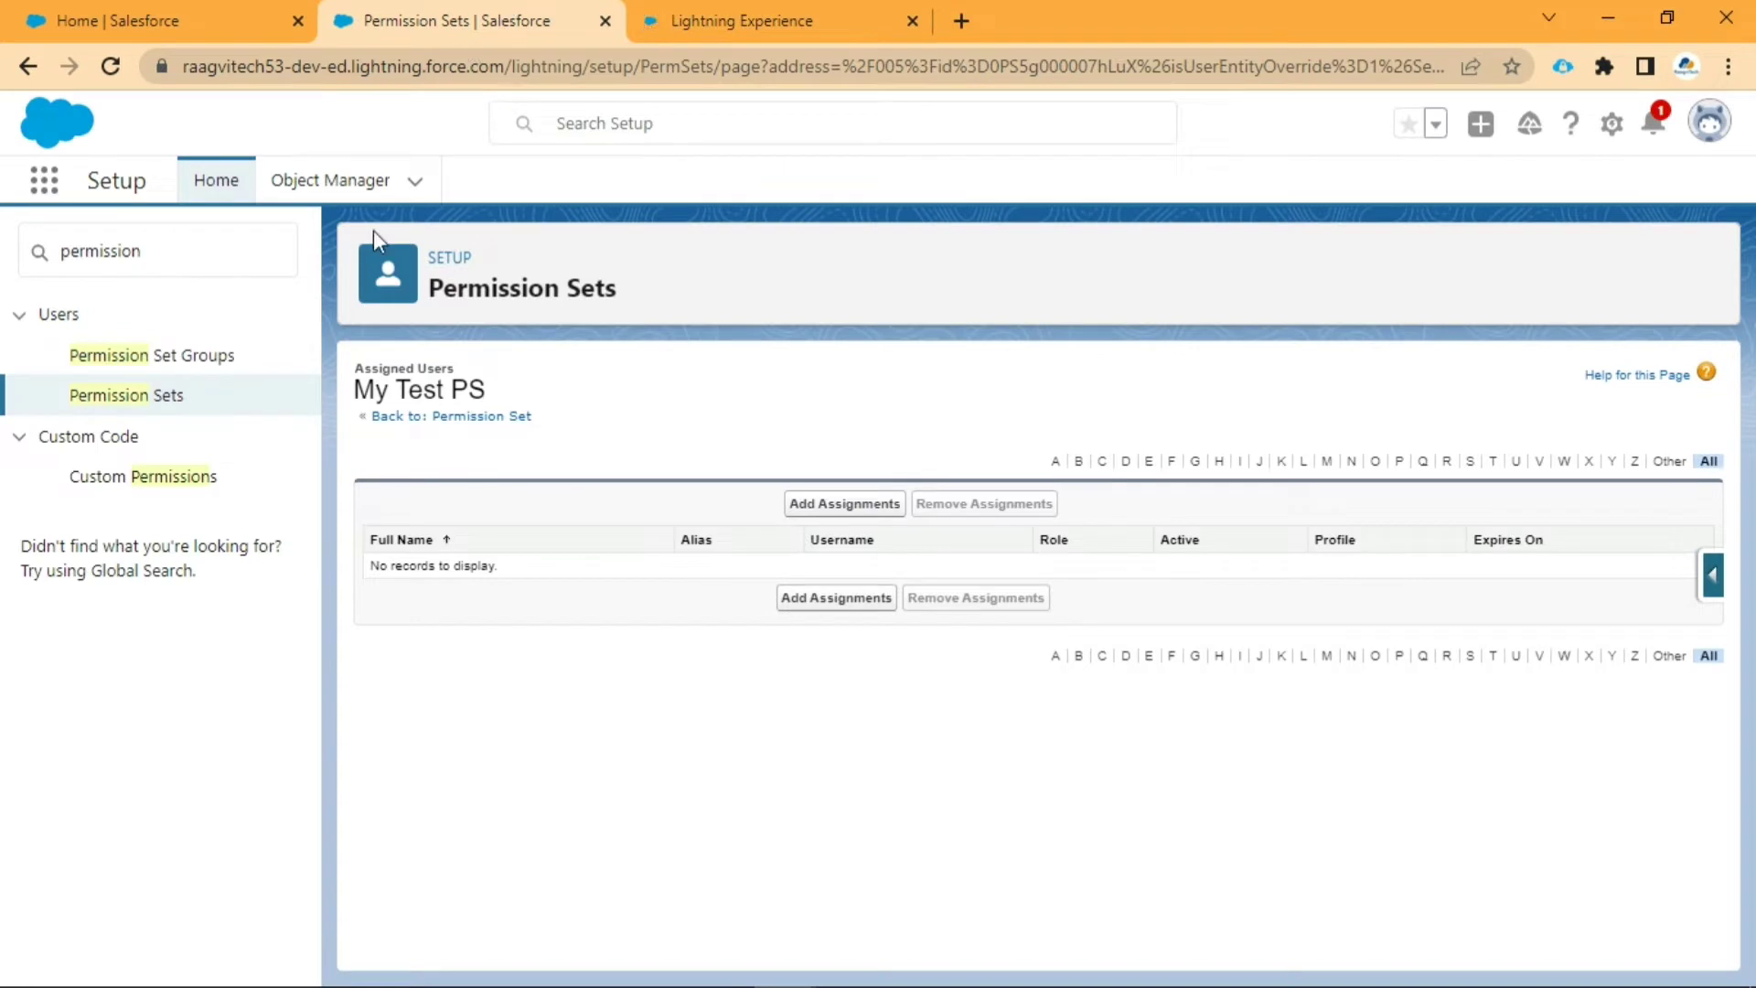
click(437, 416)
Step: Open the Flows setup page in the duplicated browser tab, searching for "flows"
click(709, 11)
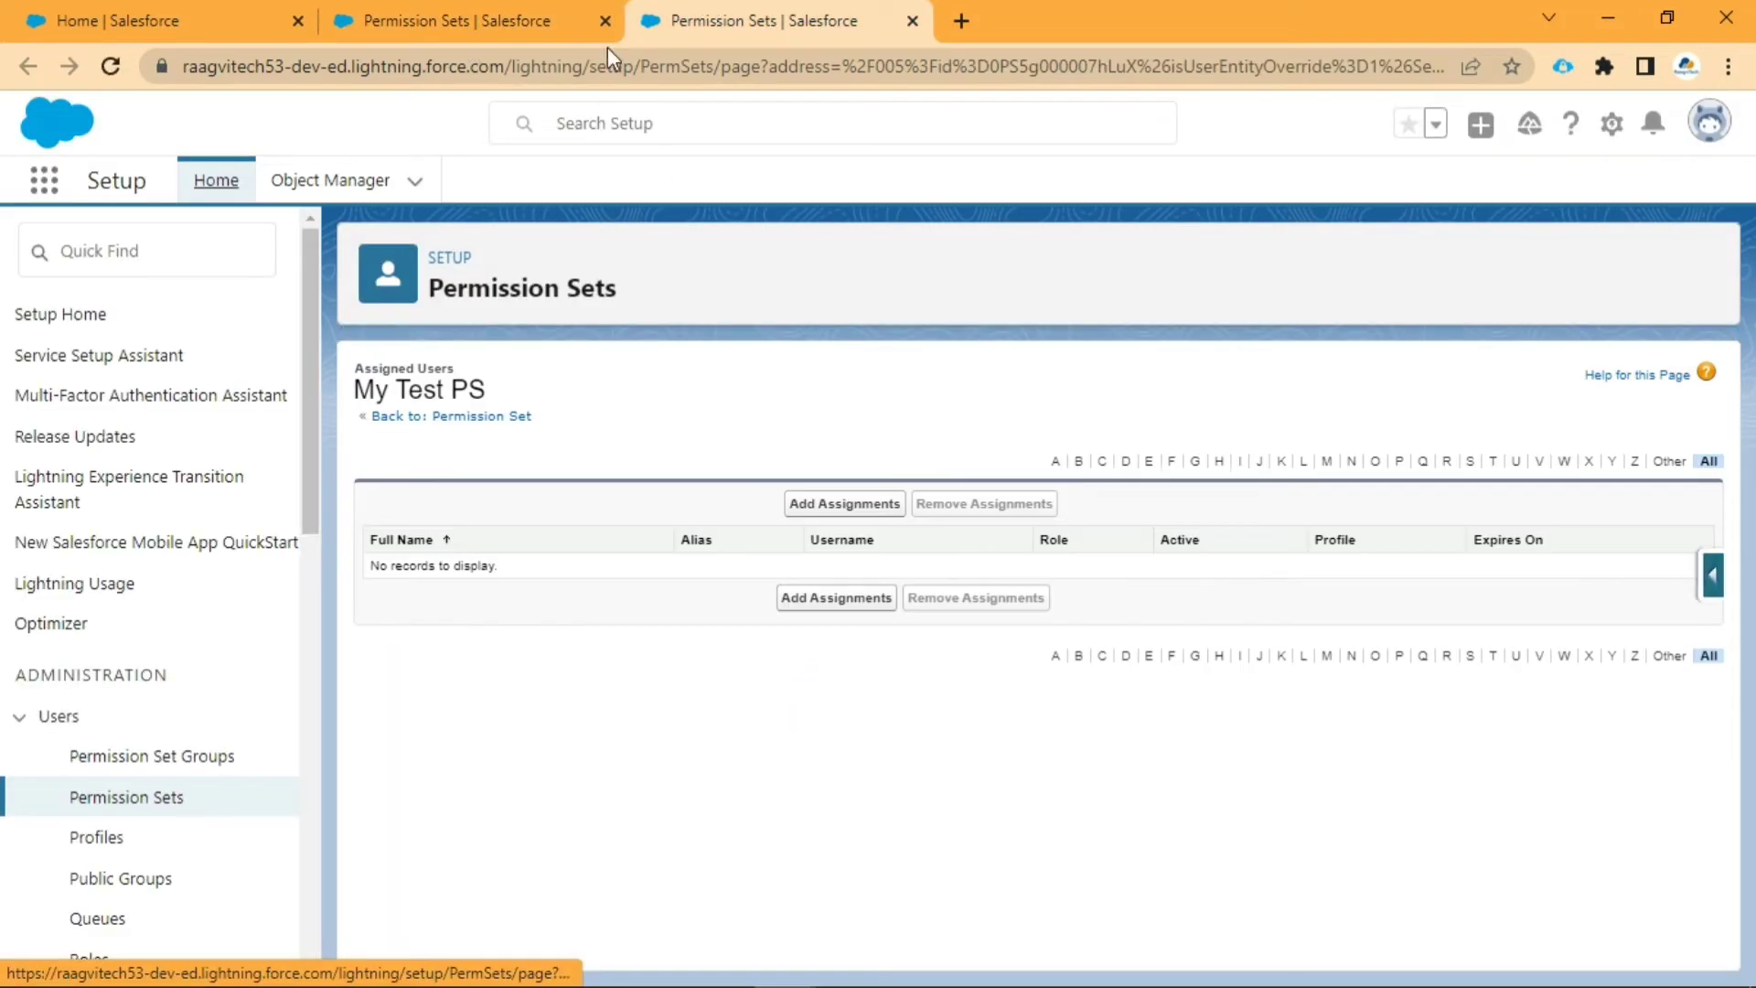
click(180, 260)
text(f)
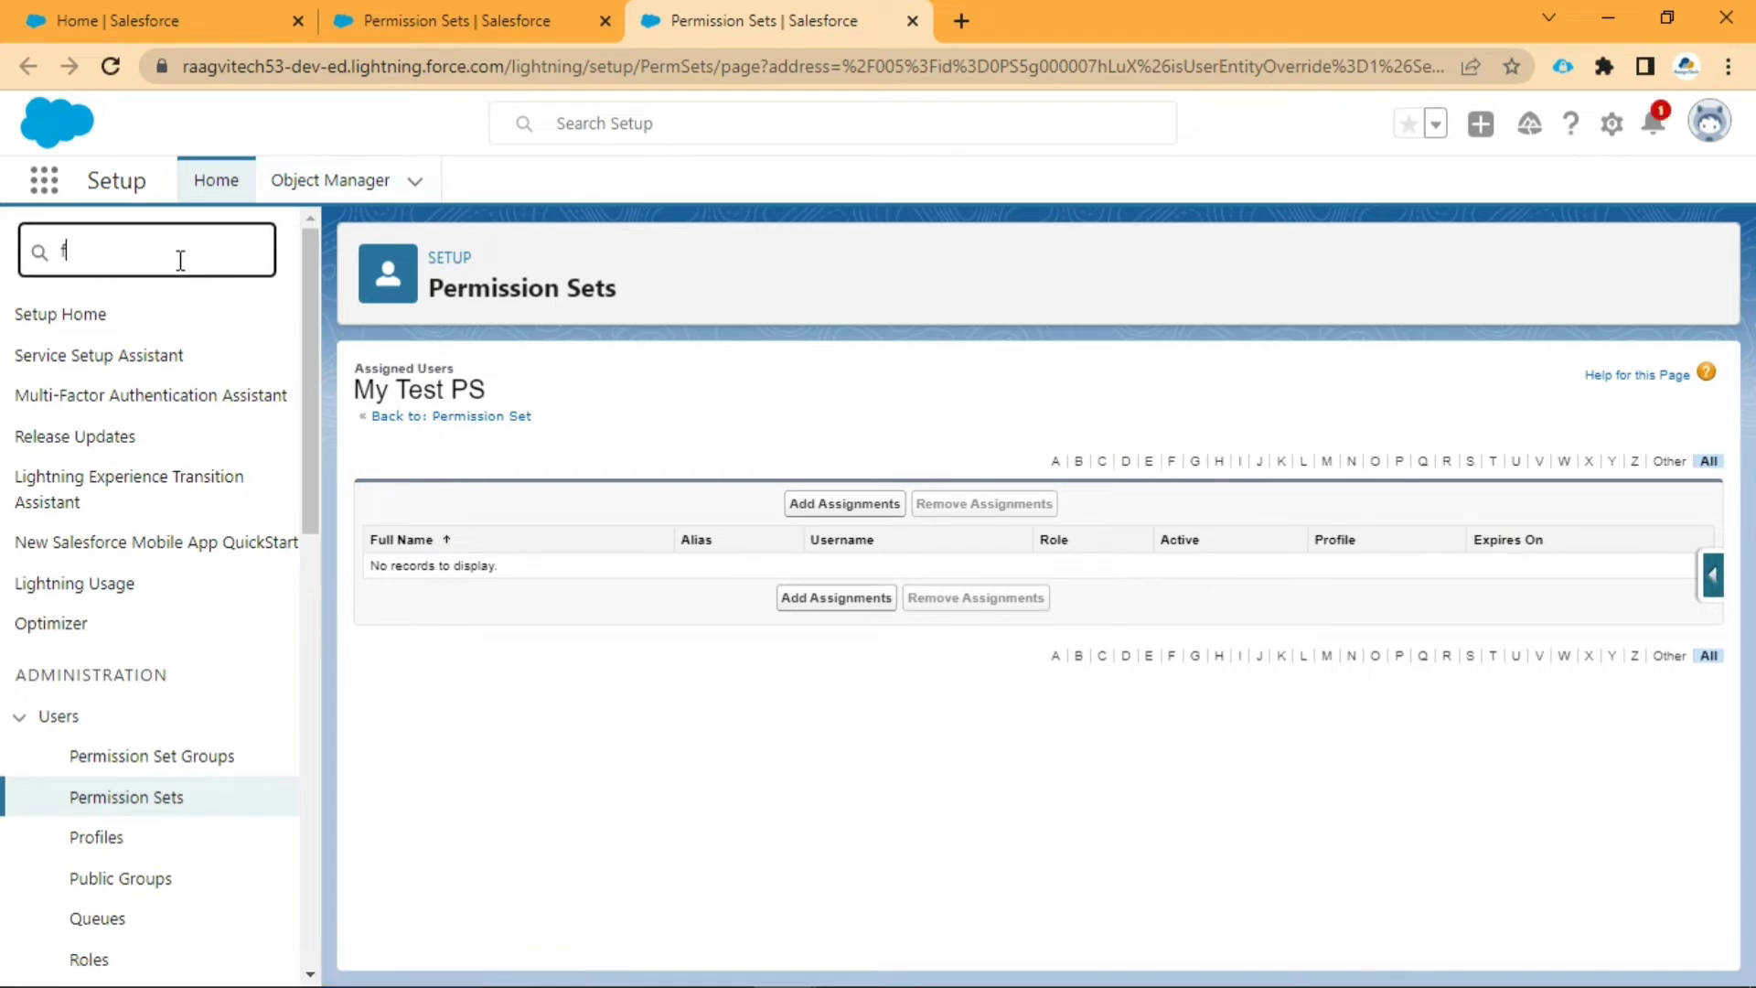
text(lows)
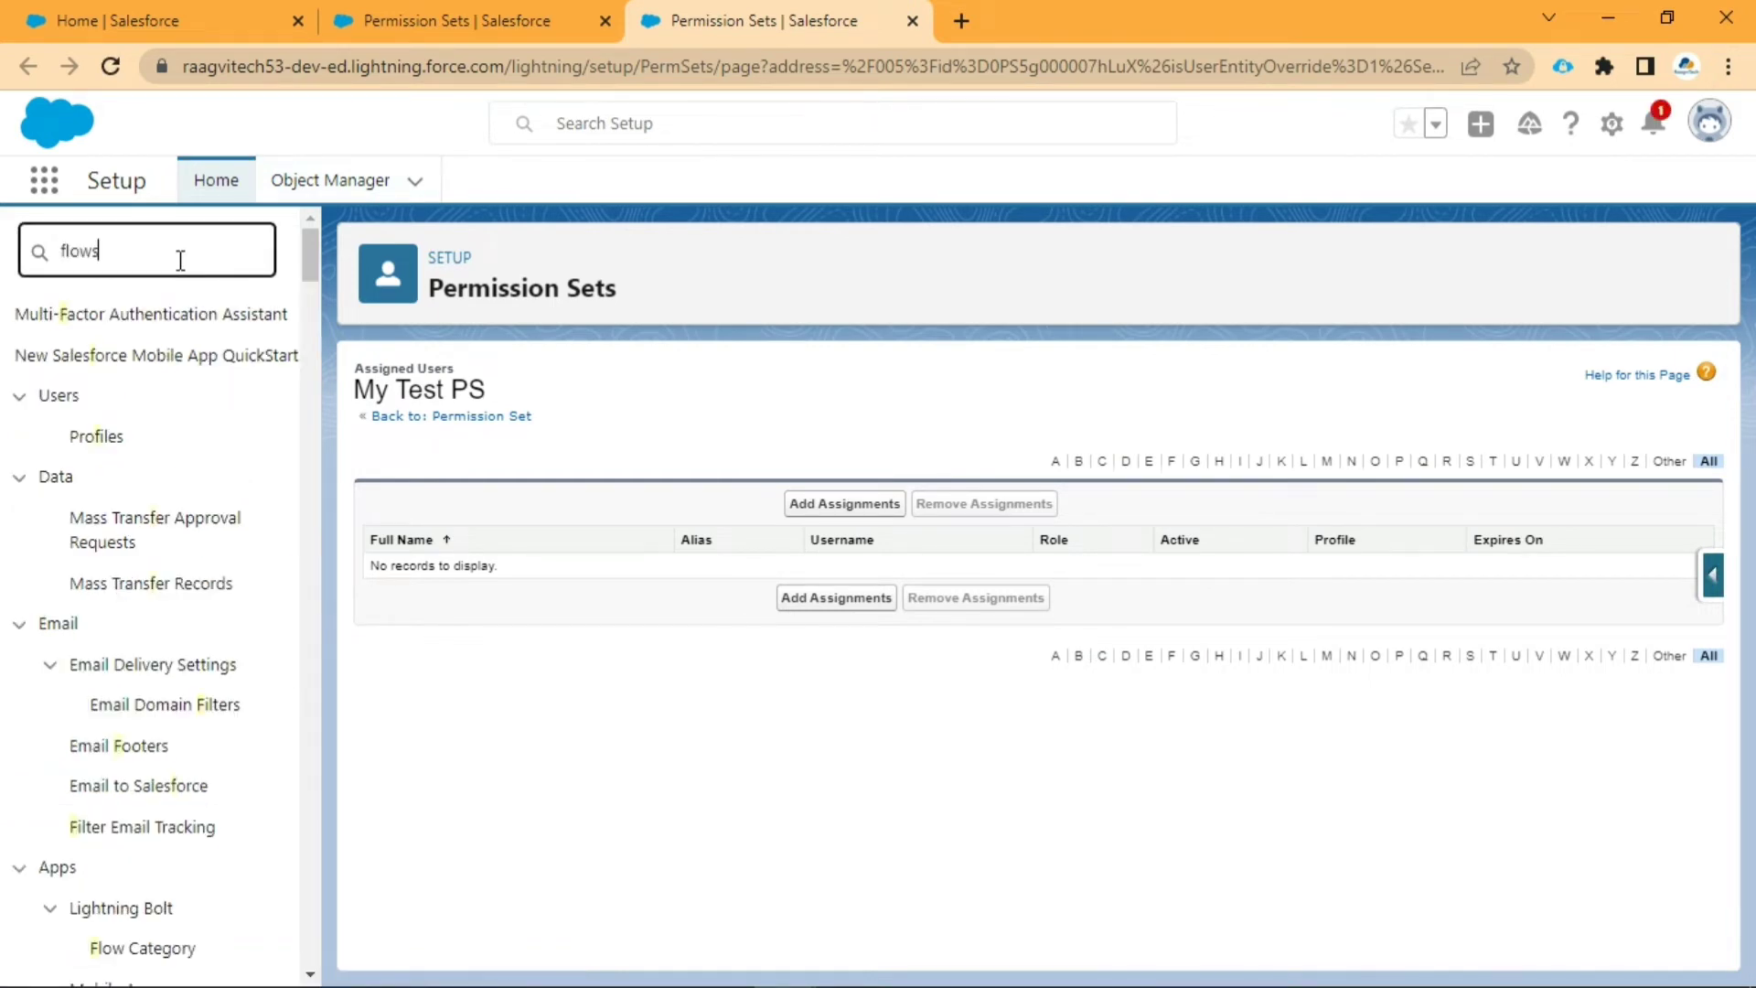
click(90, 357)
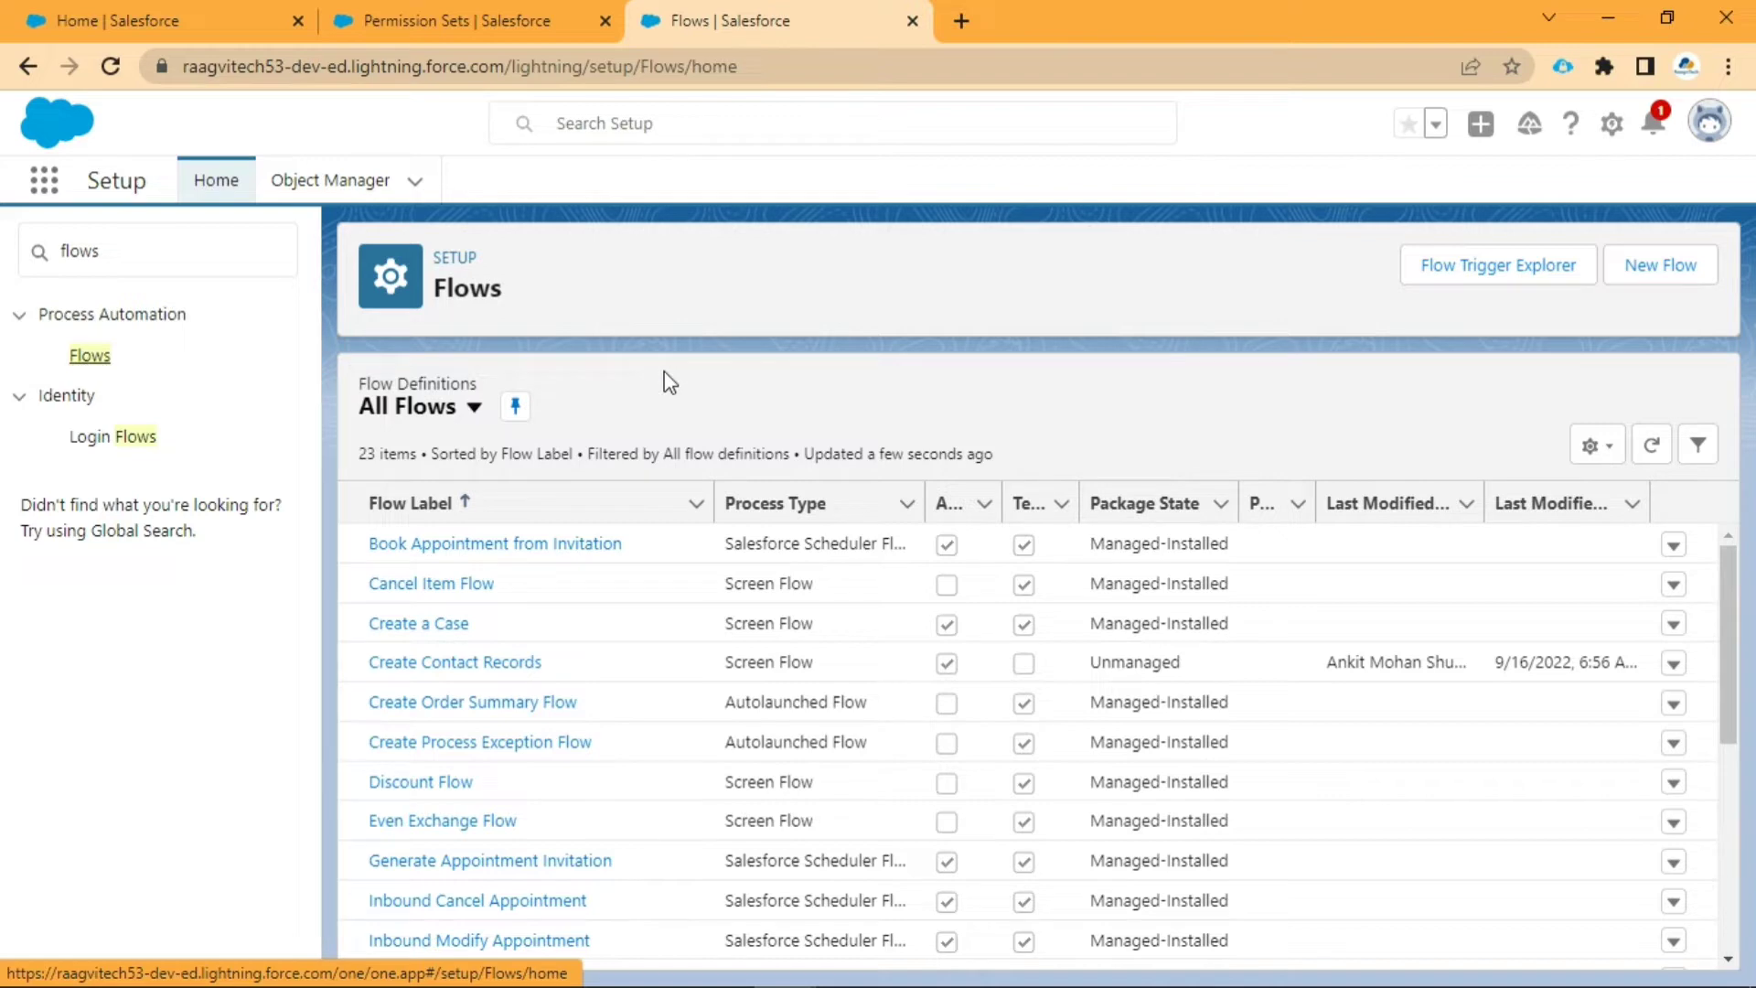
Step: Create a new Record-Triggered Flow and set User as its triggering object
click(1692, 280)
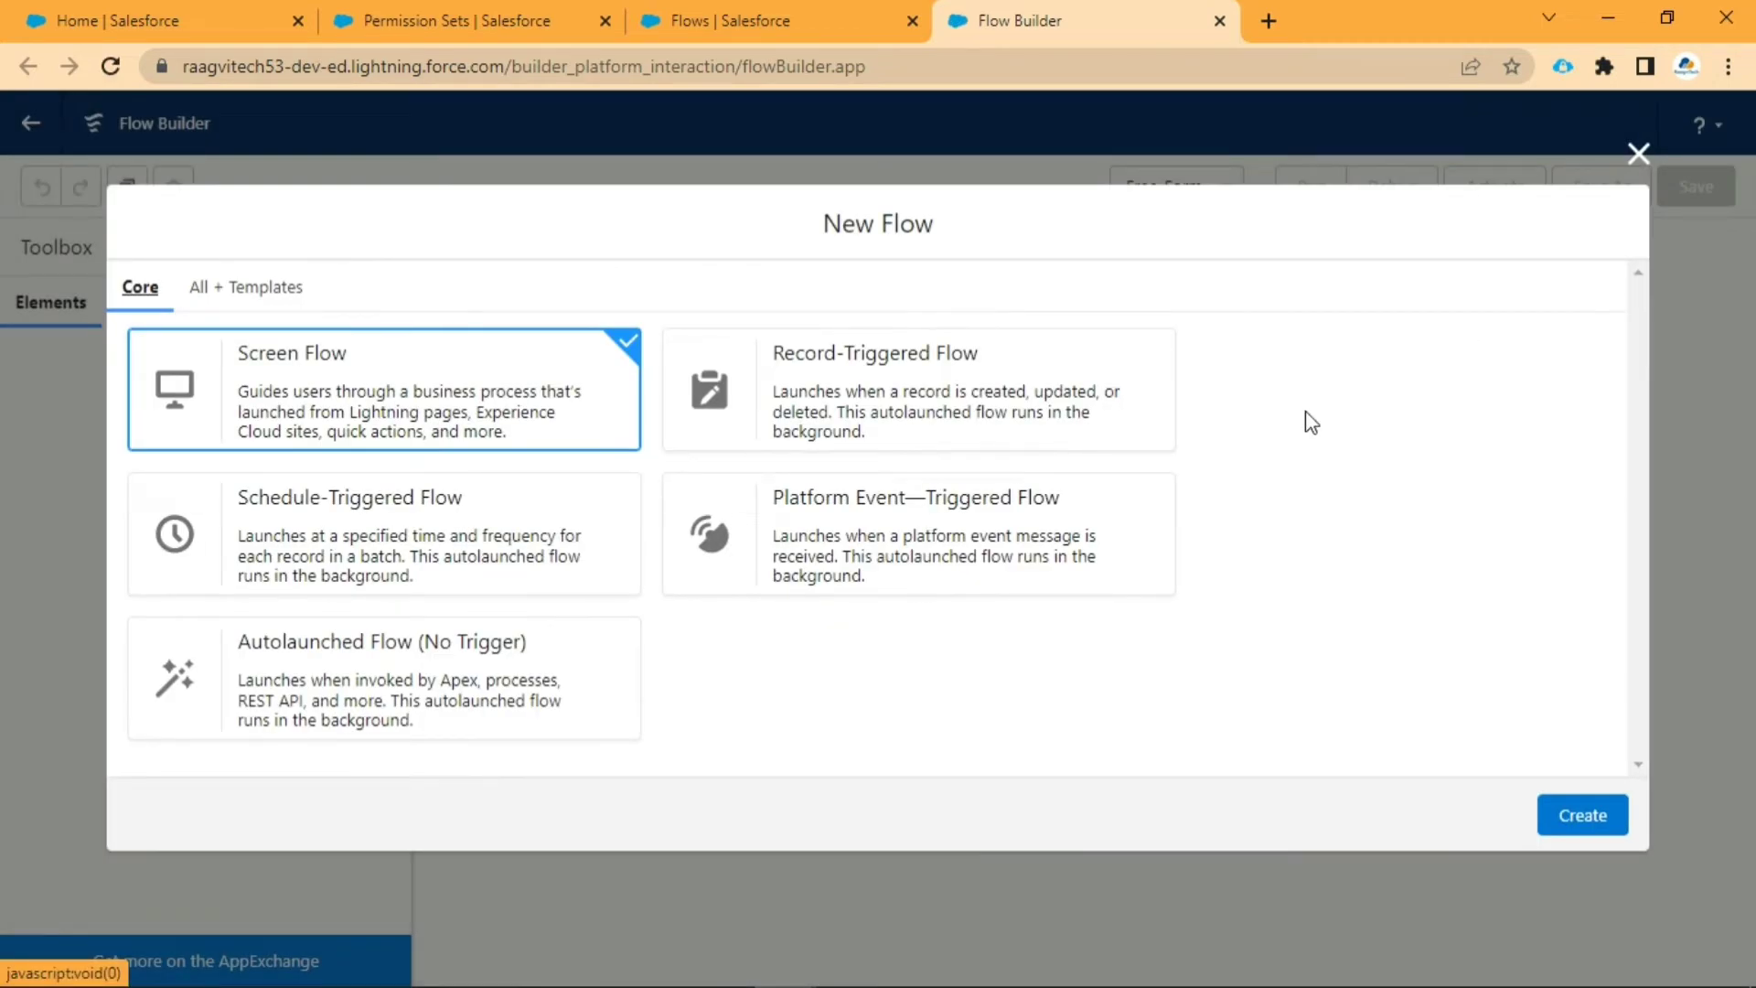
click(1085, 396)
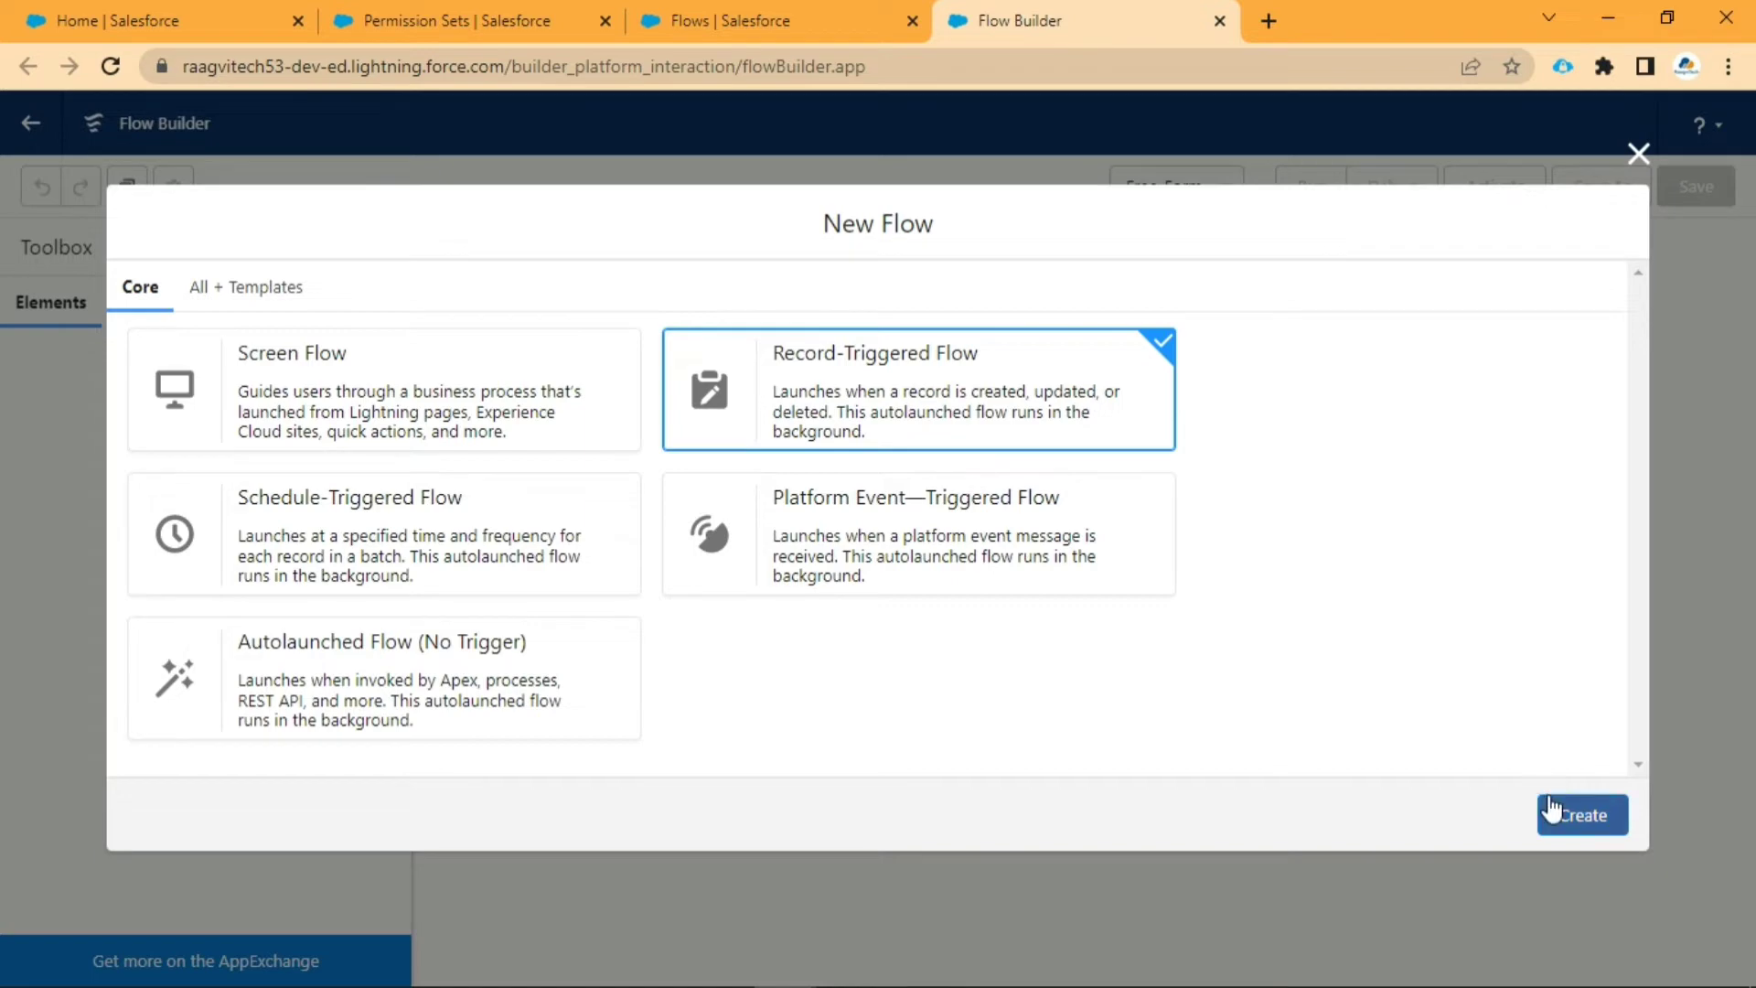
click(1585, 816)
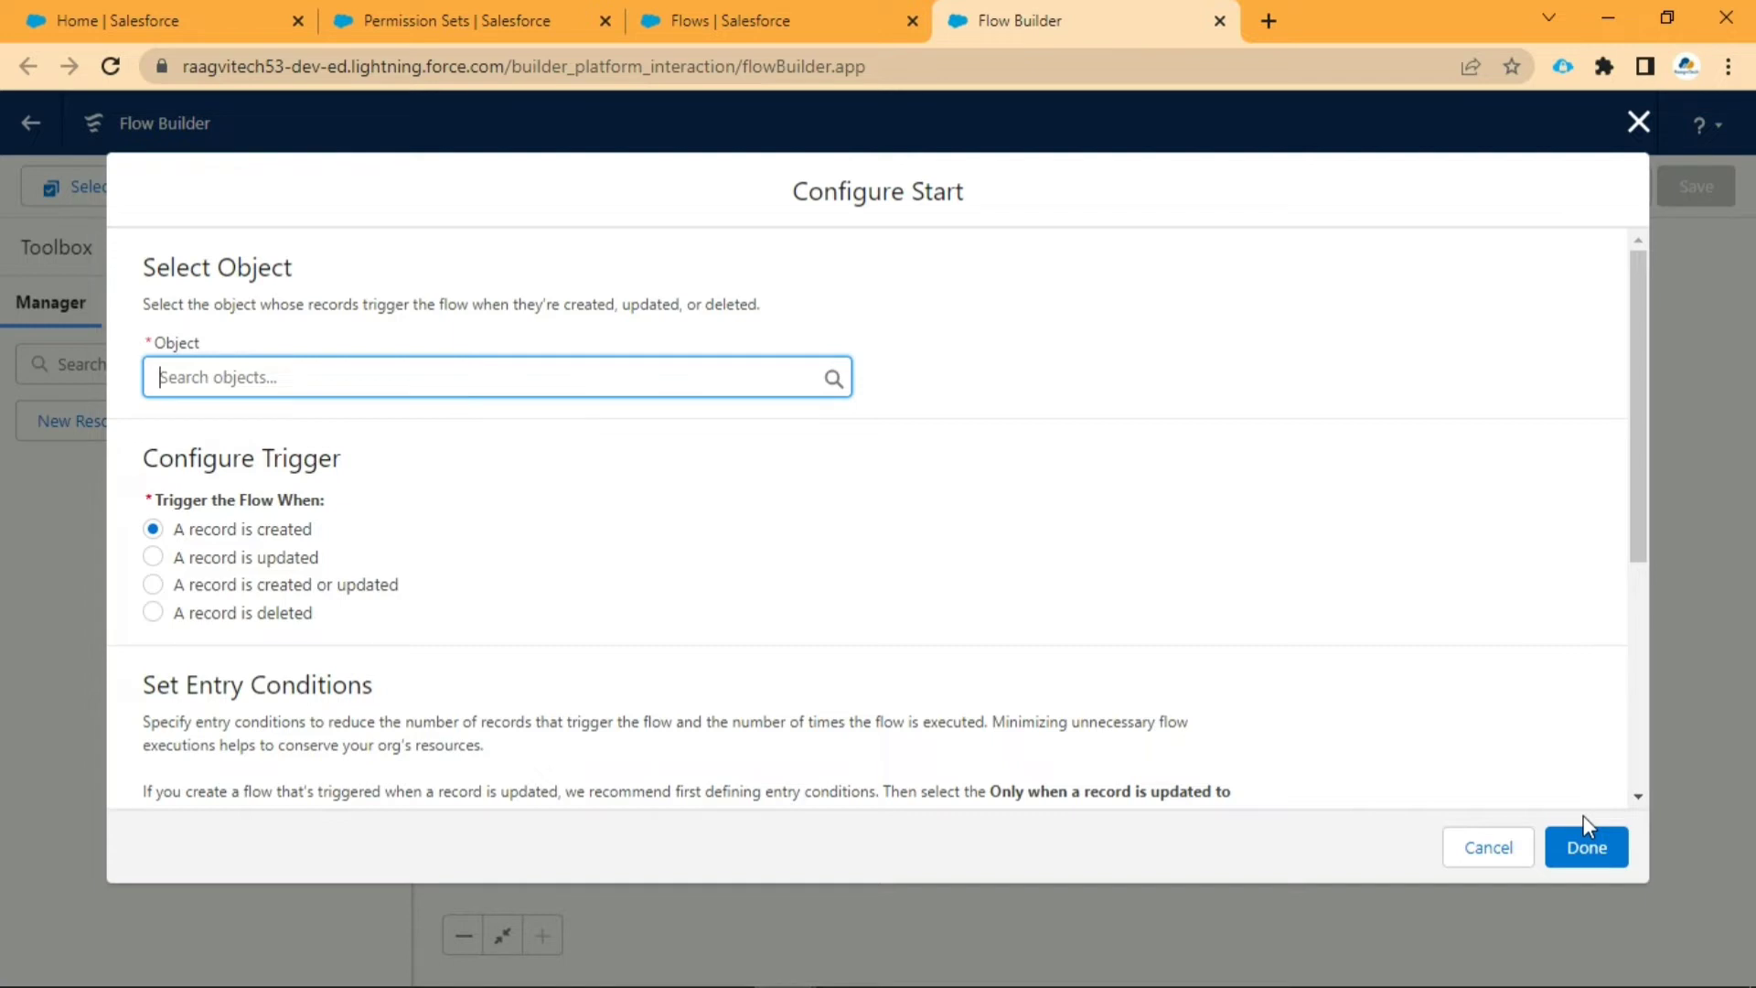
text(User)
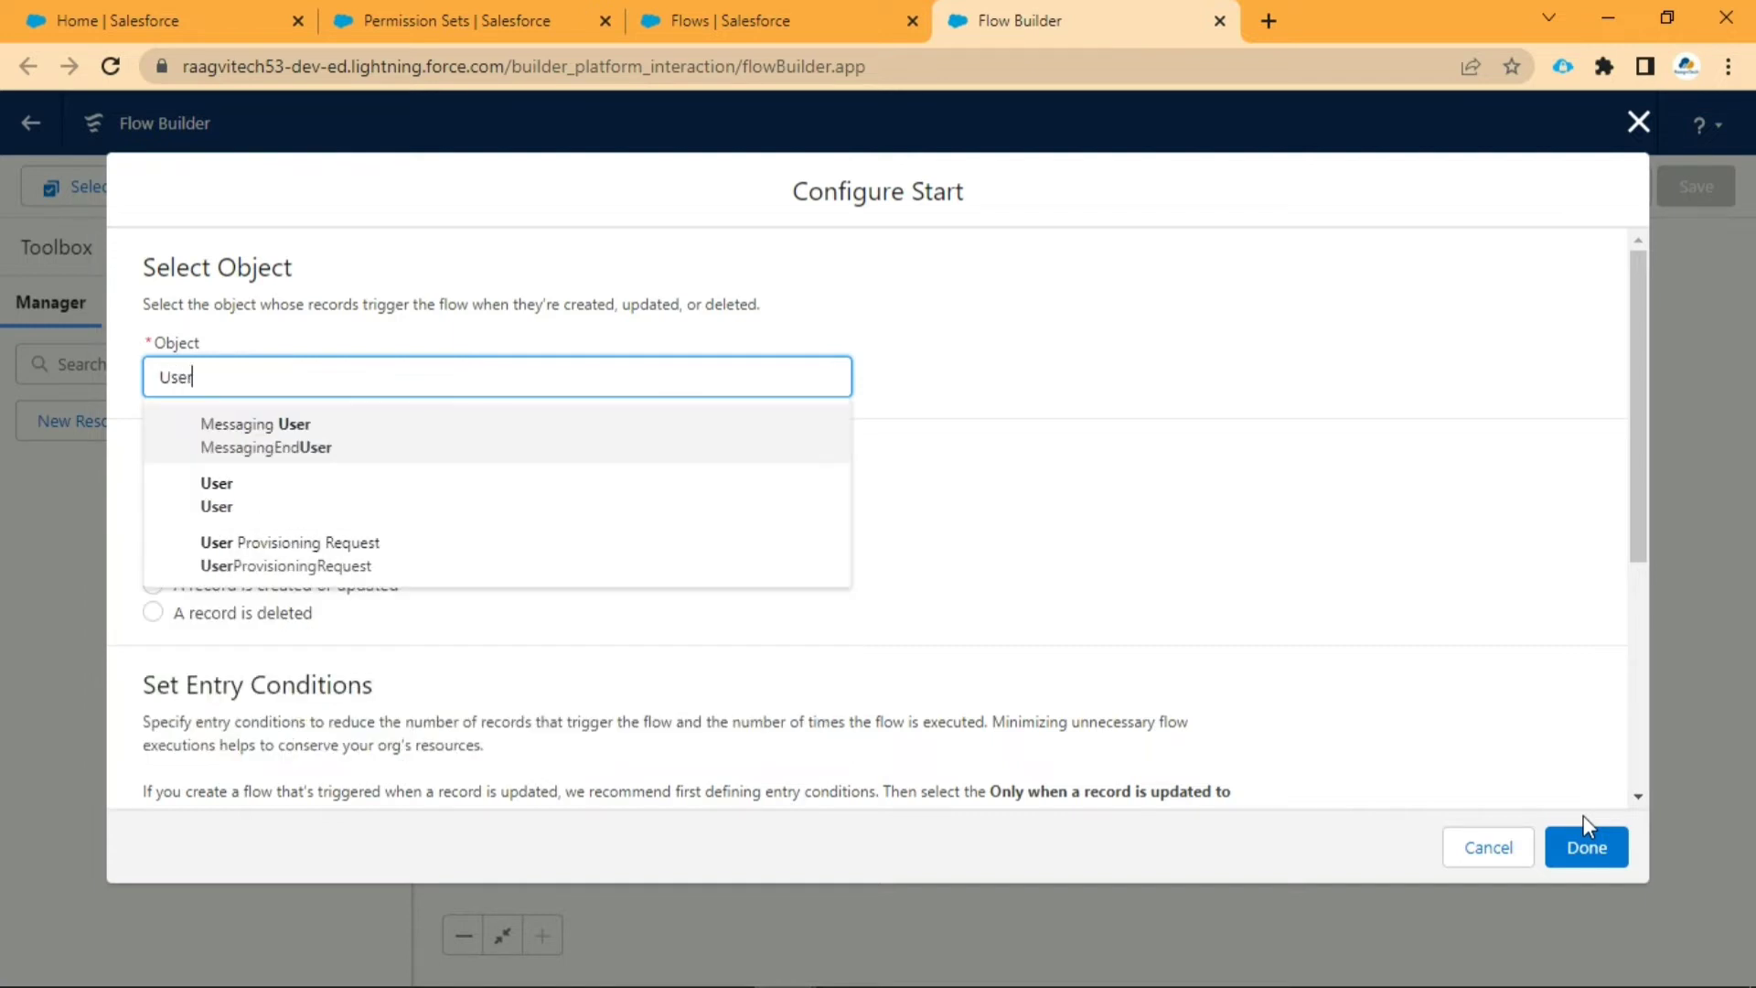
click(455, 503)
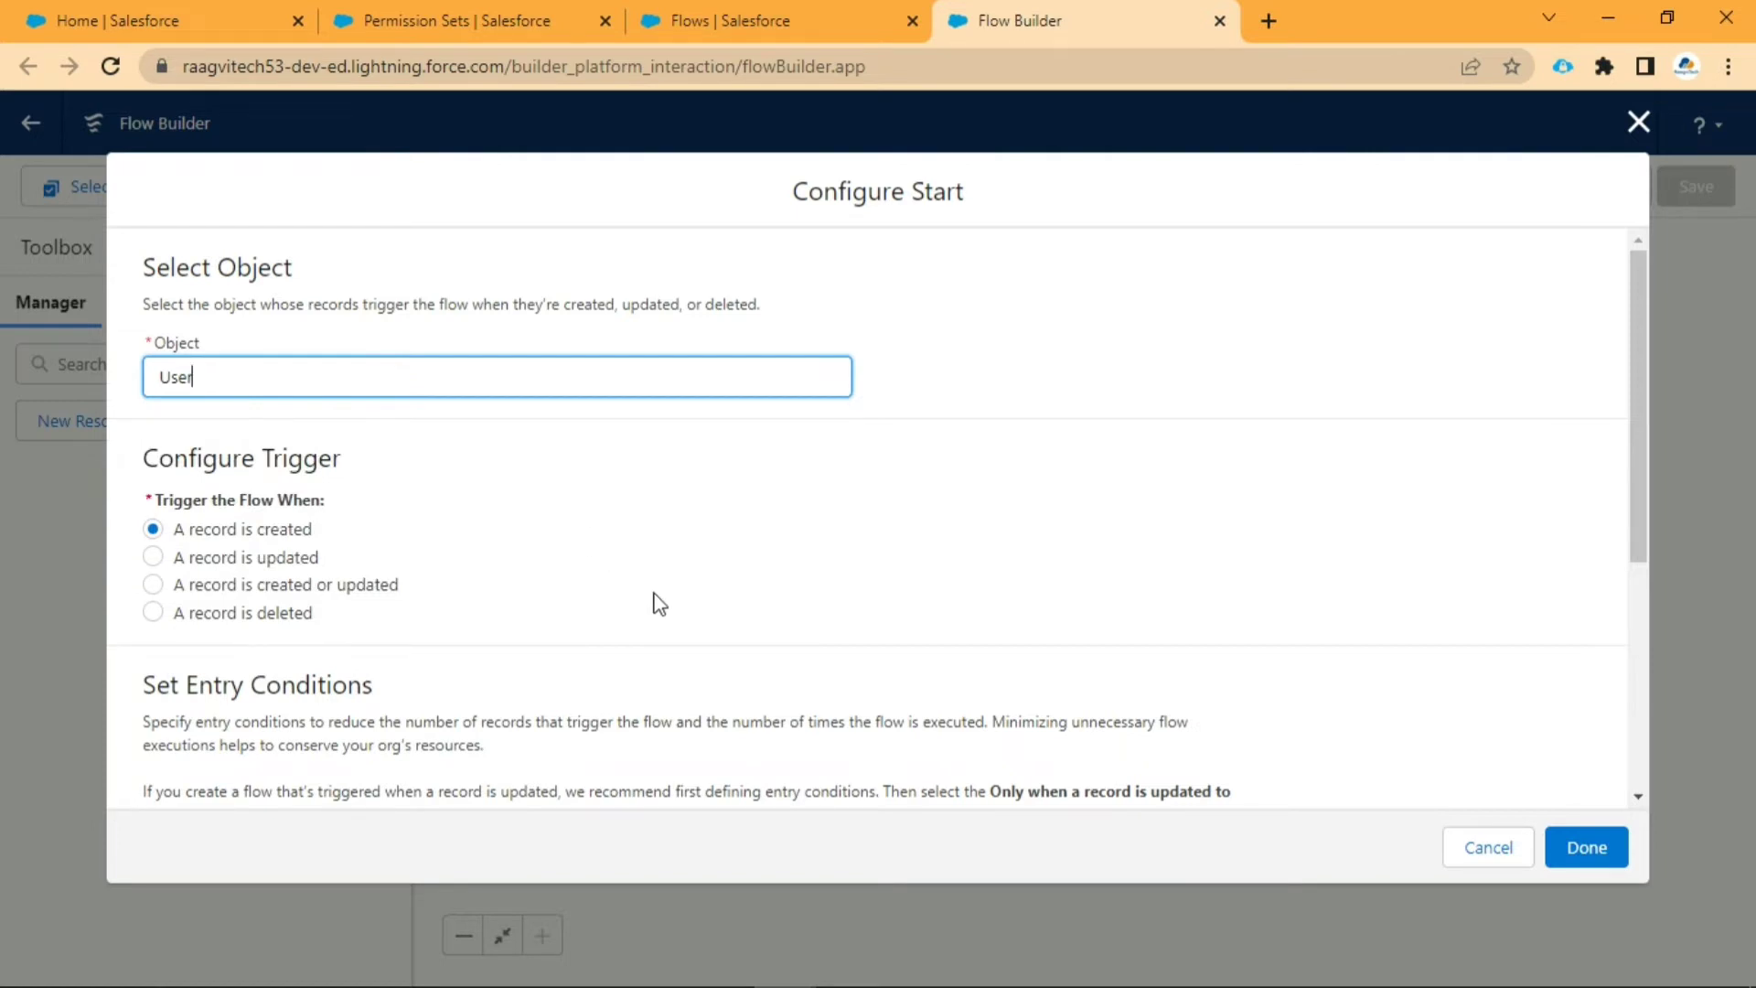
Step: Set the flow's entry conditions to All Conditions Are Met (AND) with IsActive Equals True, and finish the start configuration
scroll(658, 603, down, 2)
scroll(658, 603, down, 3)
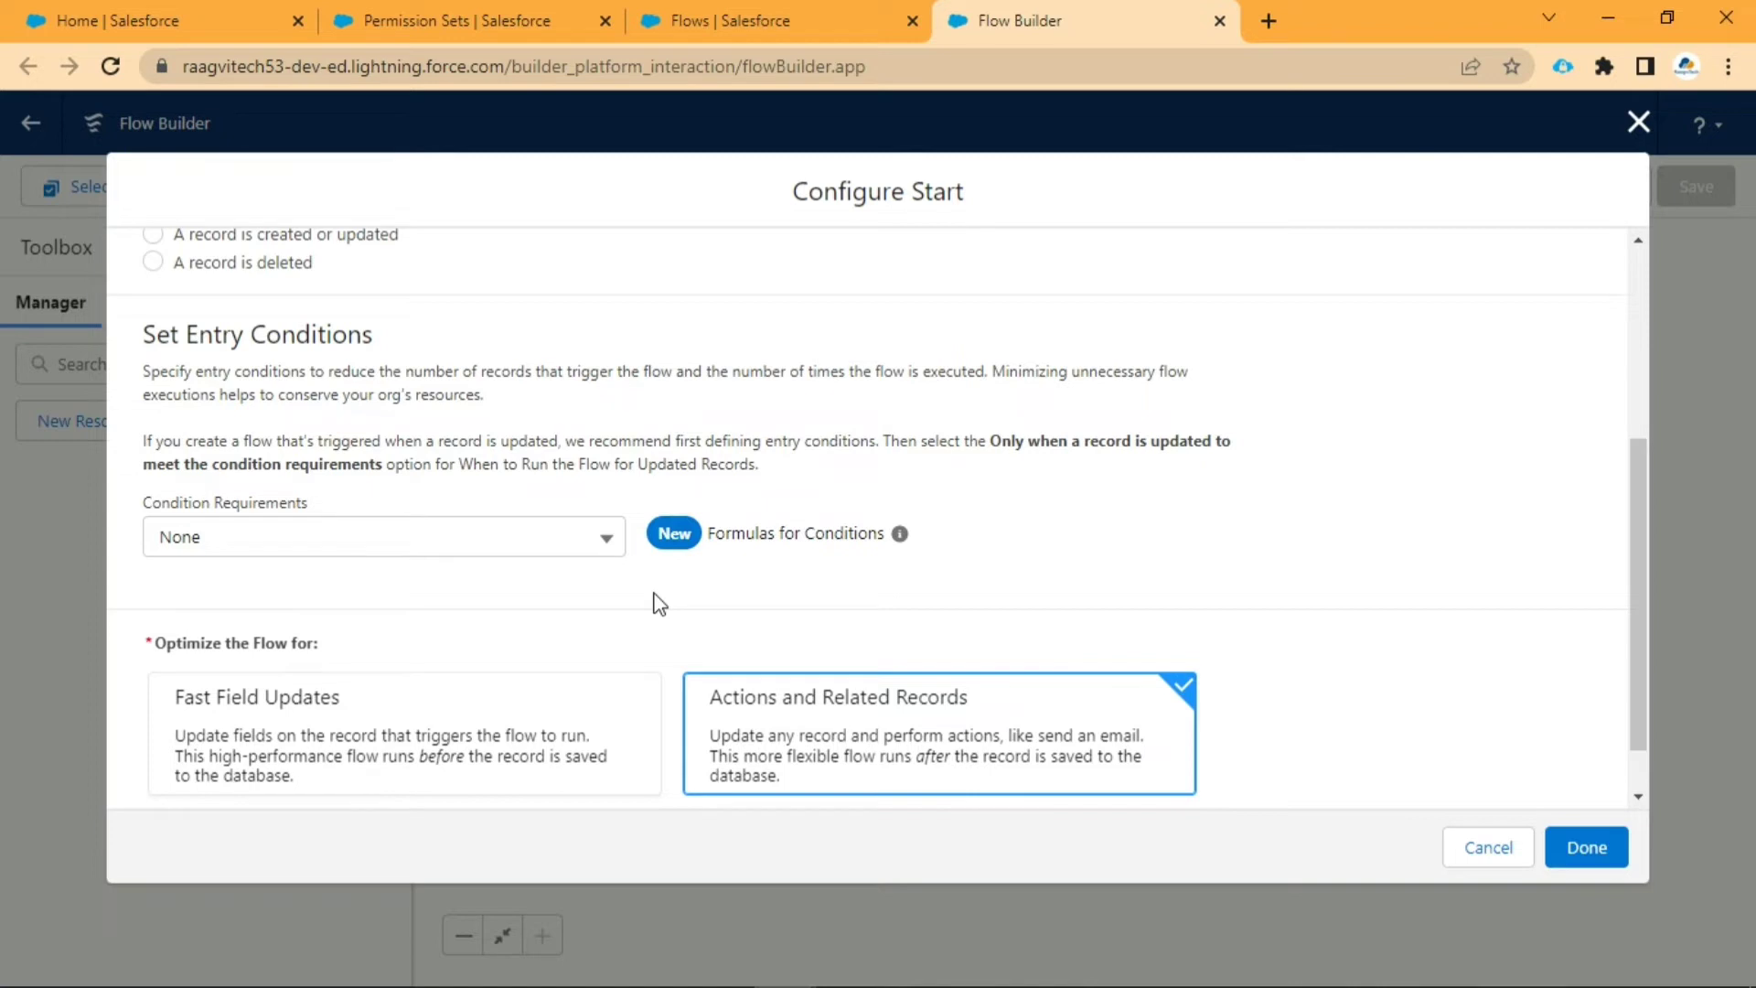
click(520, 549)
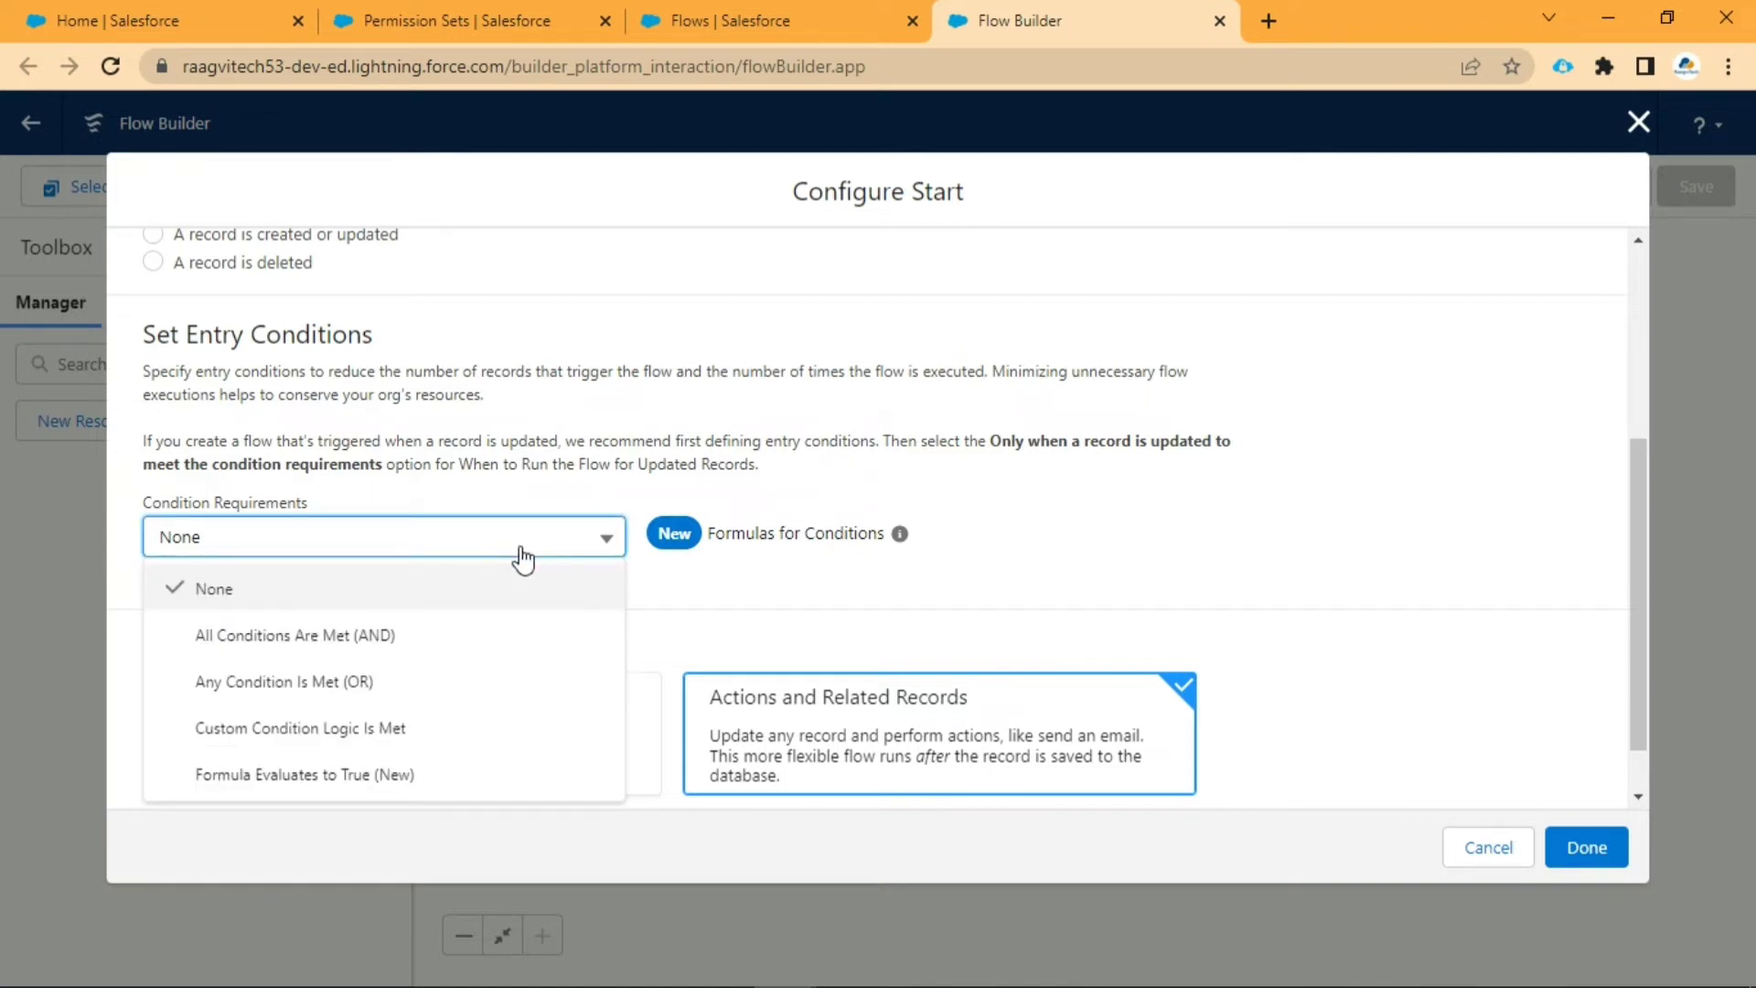
click(437, 640)
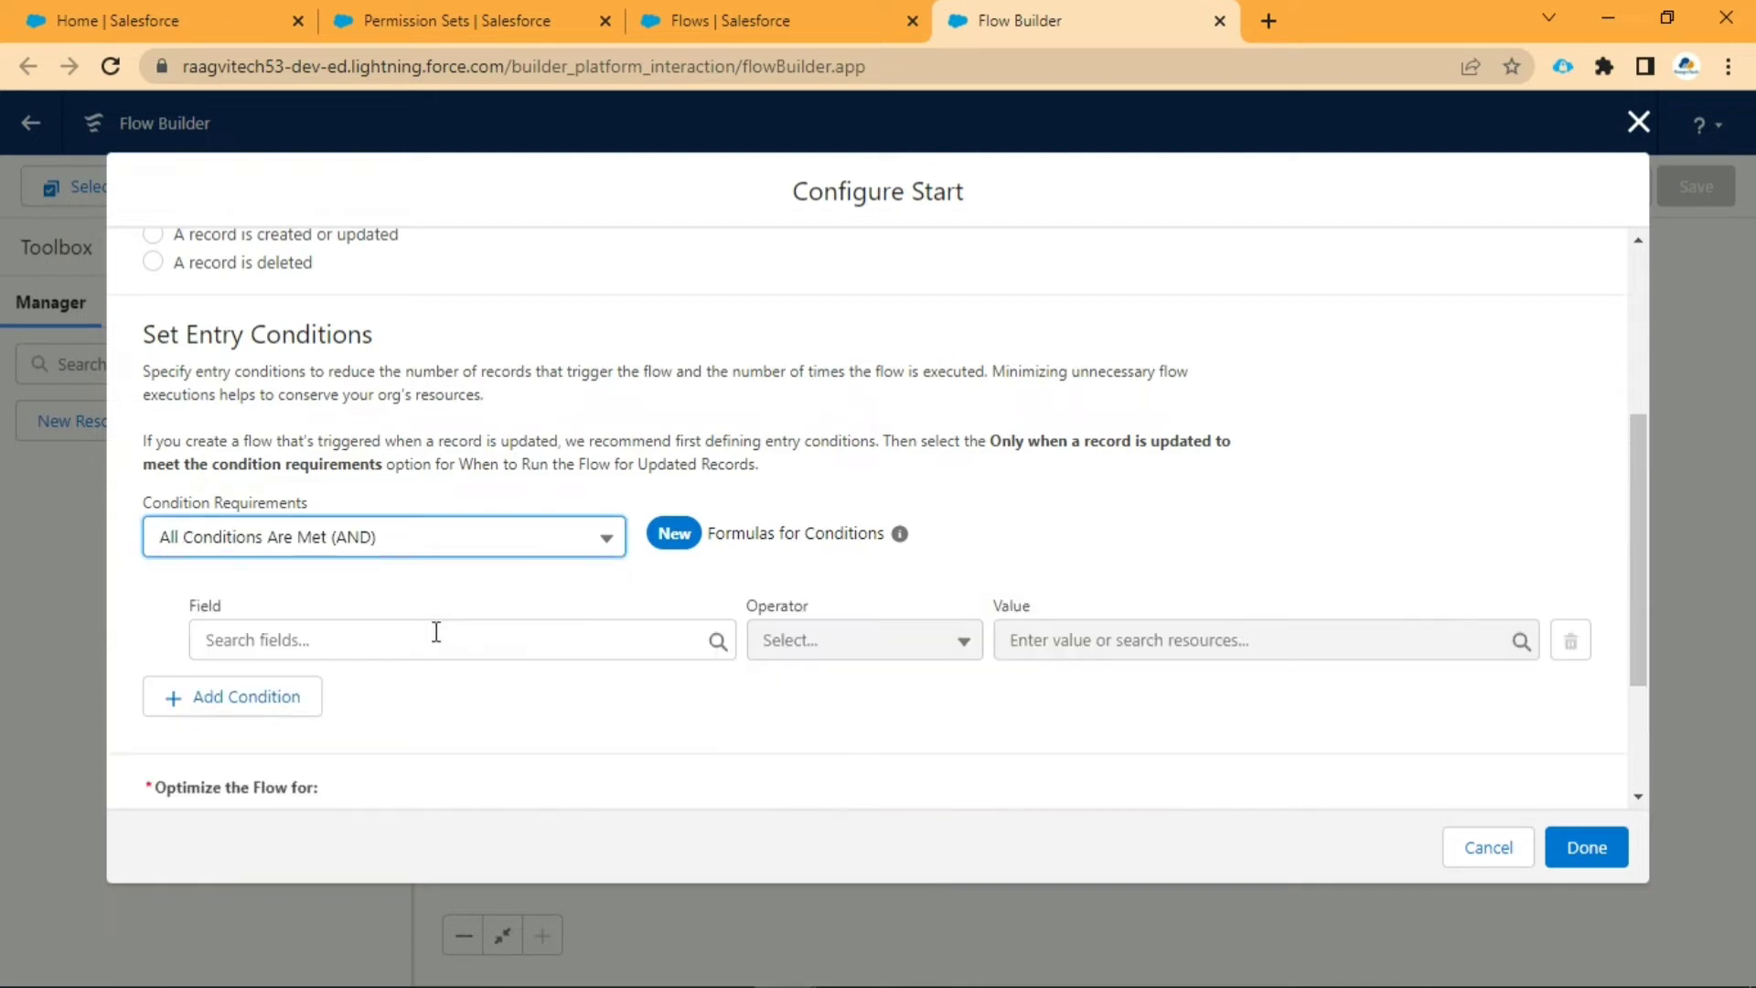
click(436, 632)
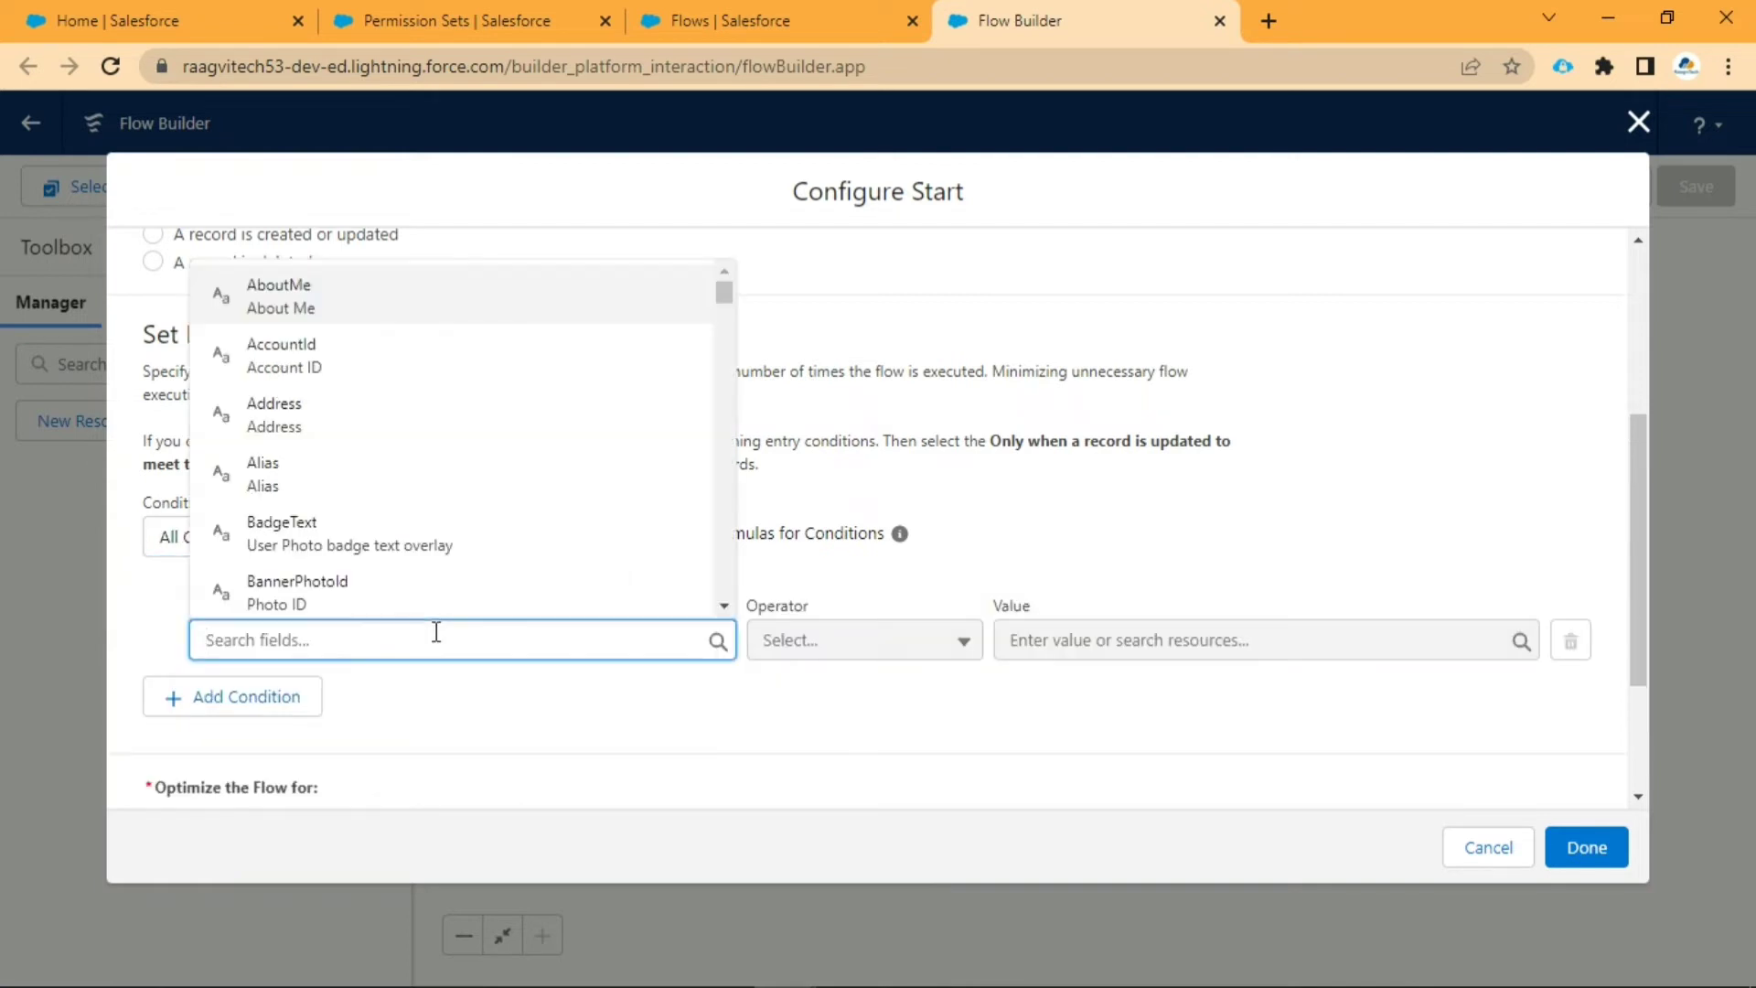
text(isac)
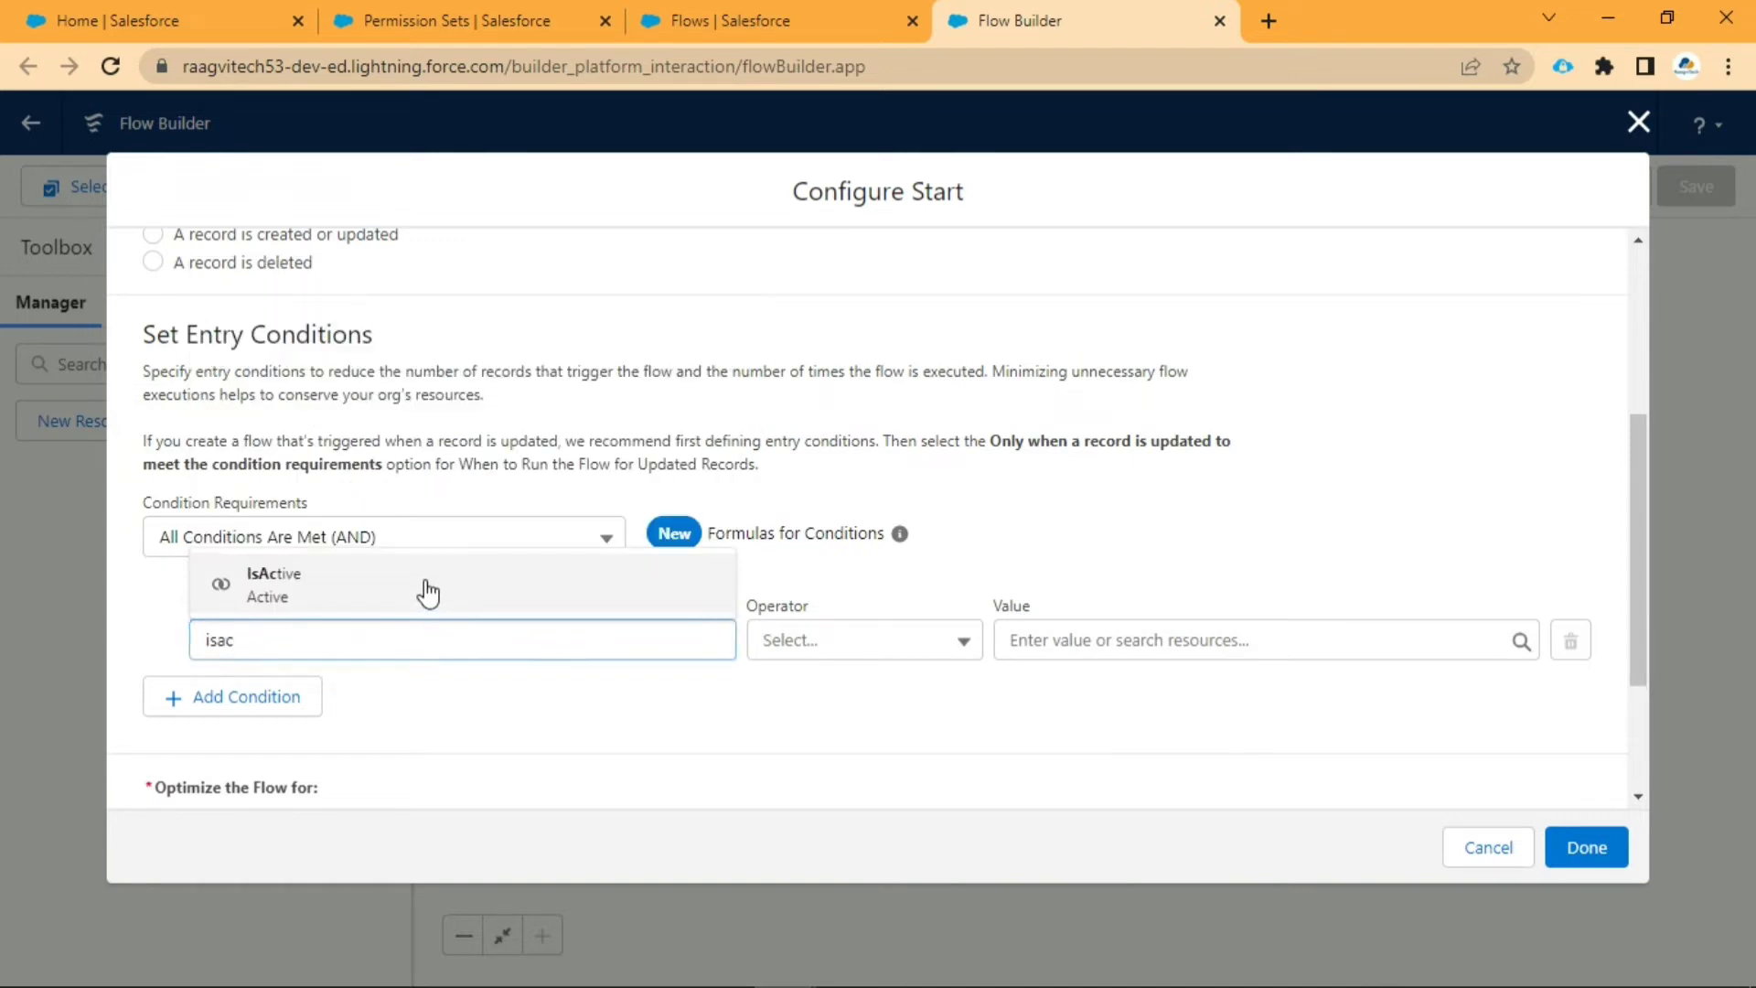
click(427, 595)
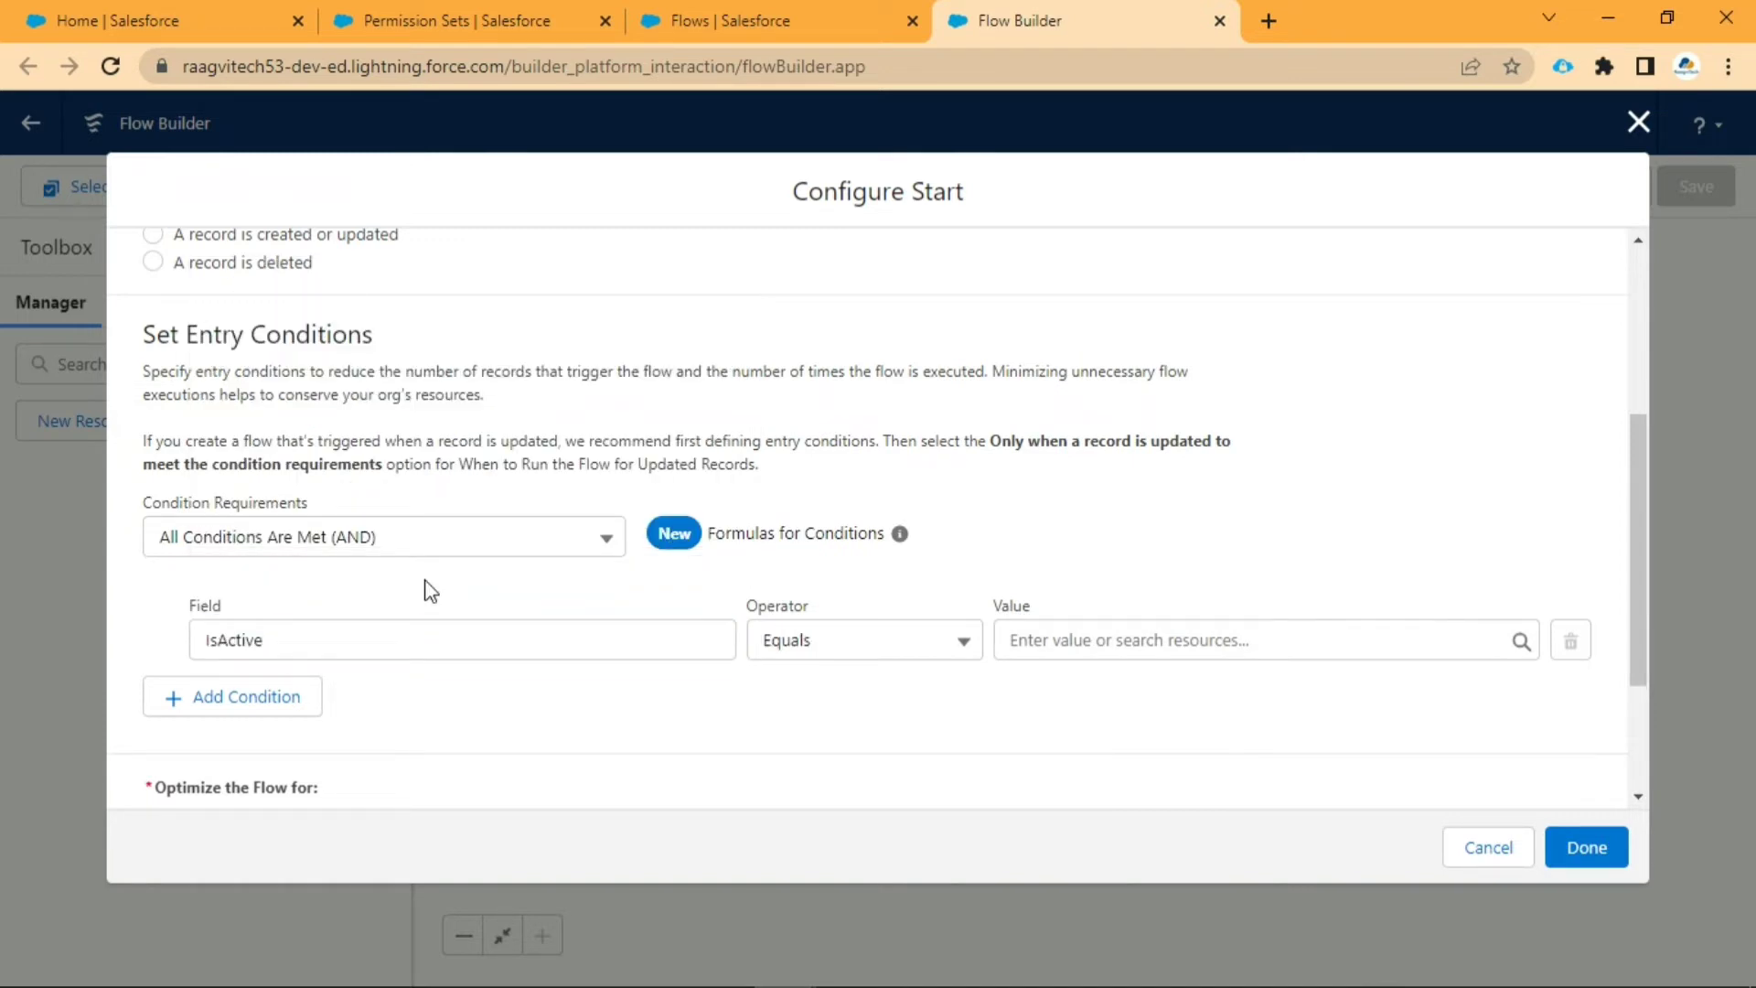
click(1081, 638)
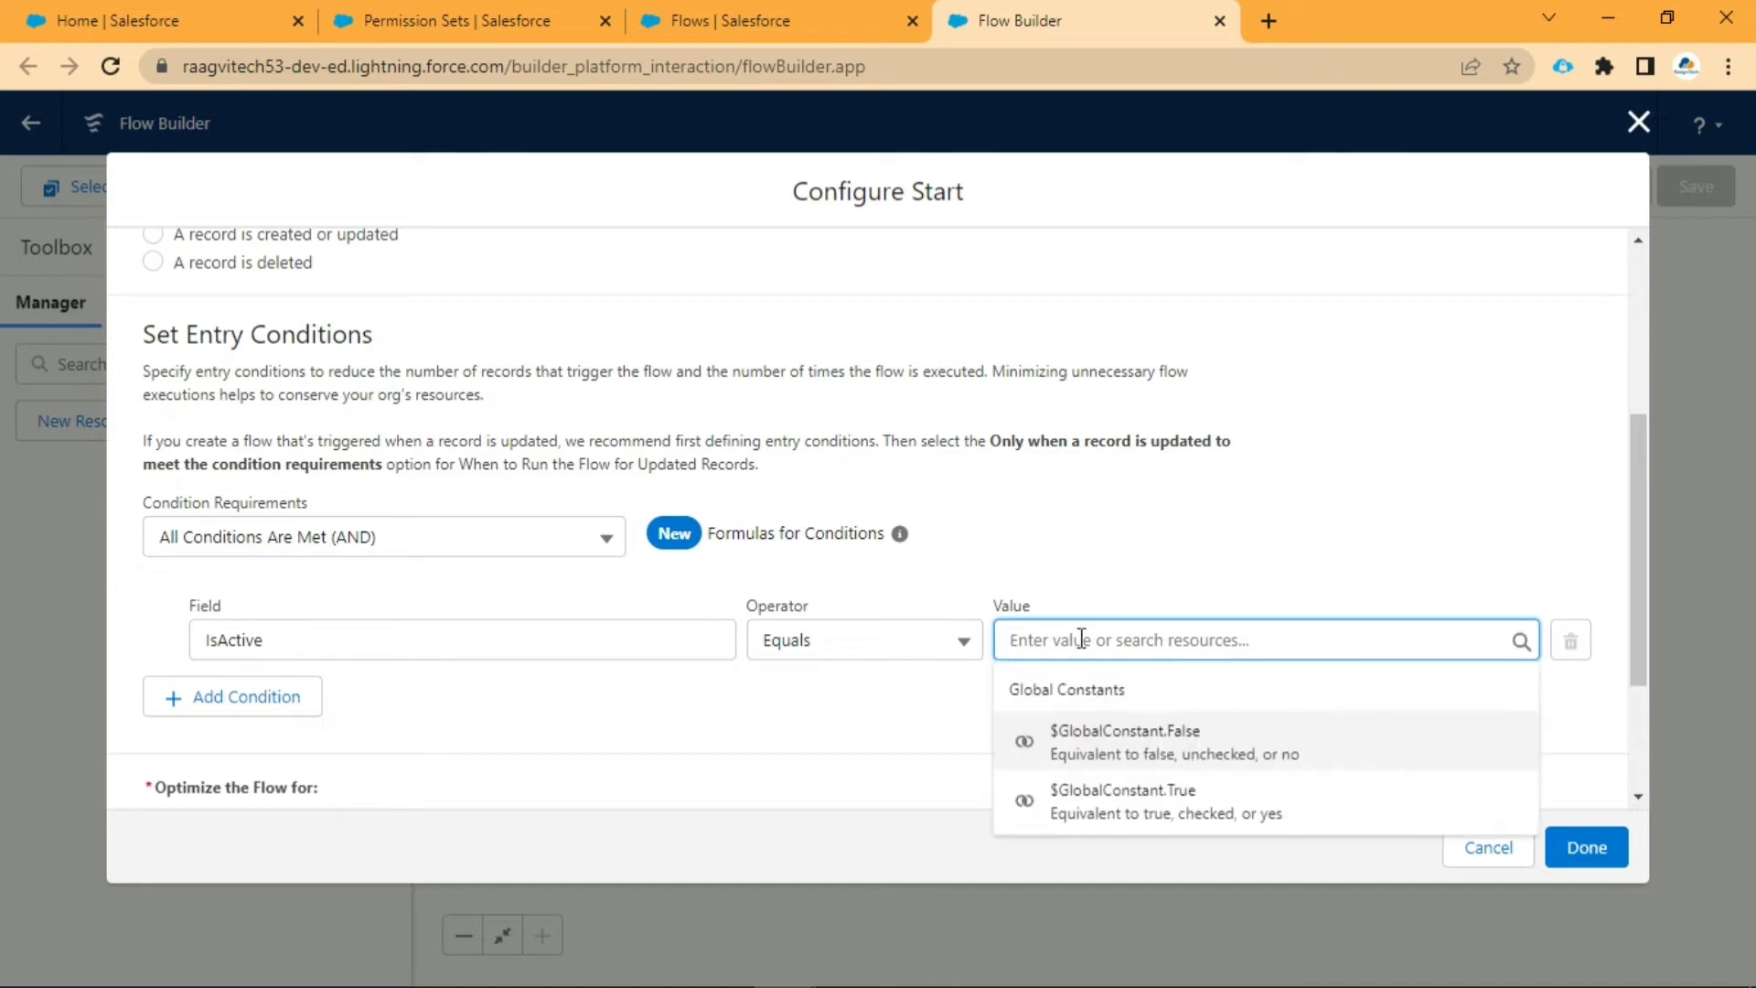
click(1188, 805)
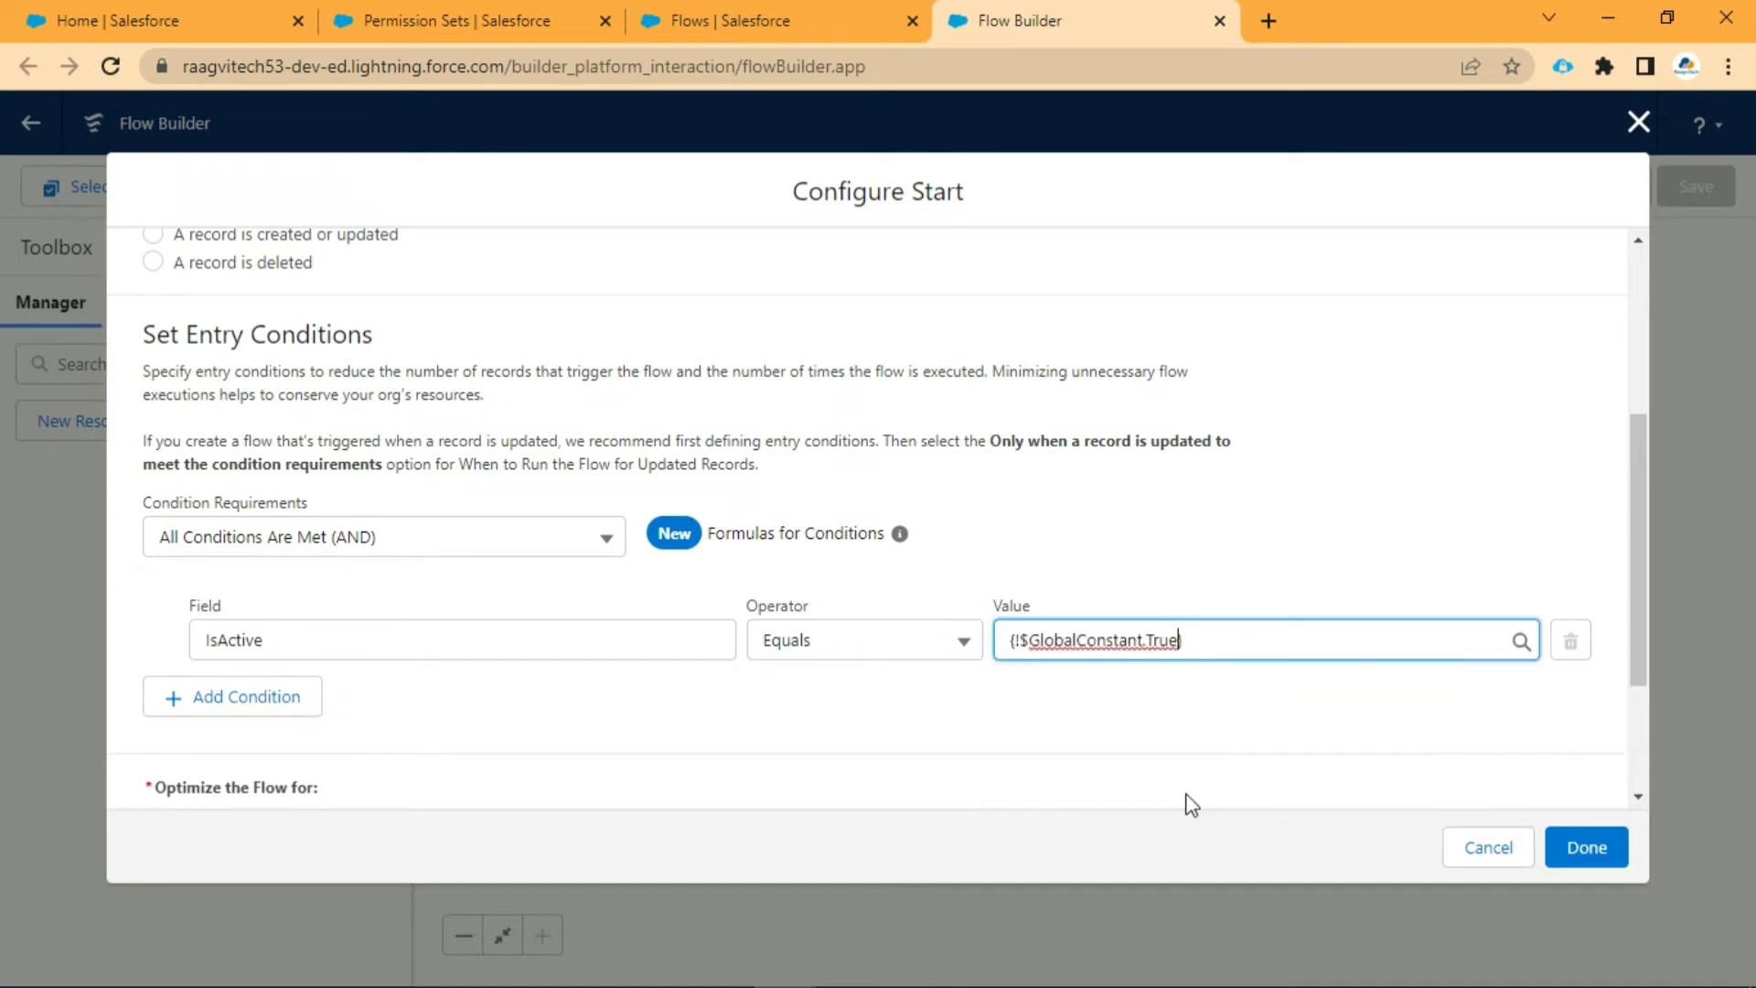
click(1160, 731)
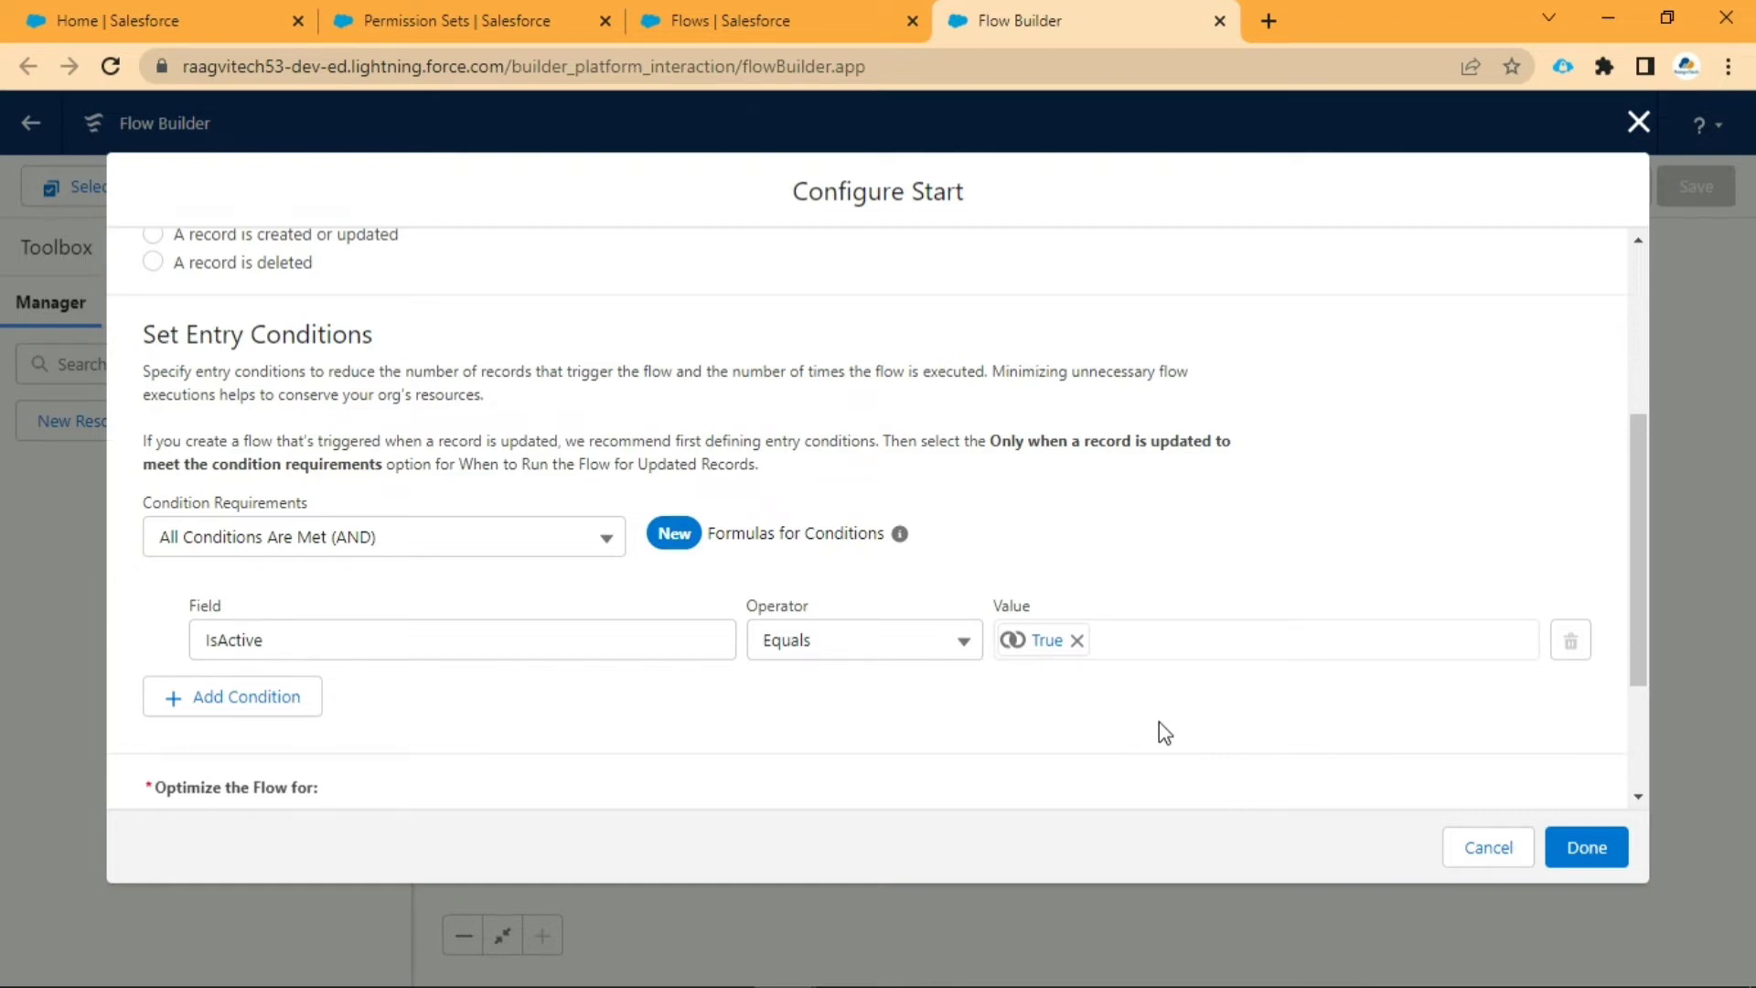
scroll(1159, 723, down, 2)
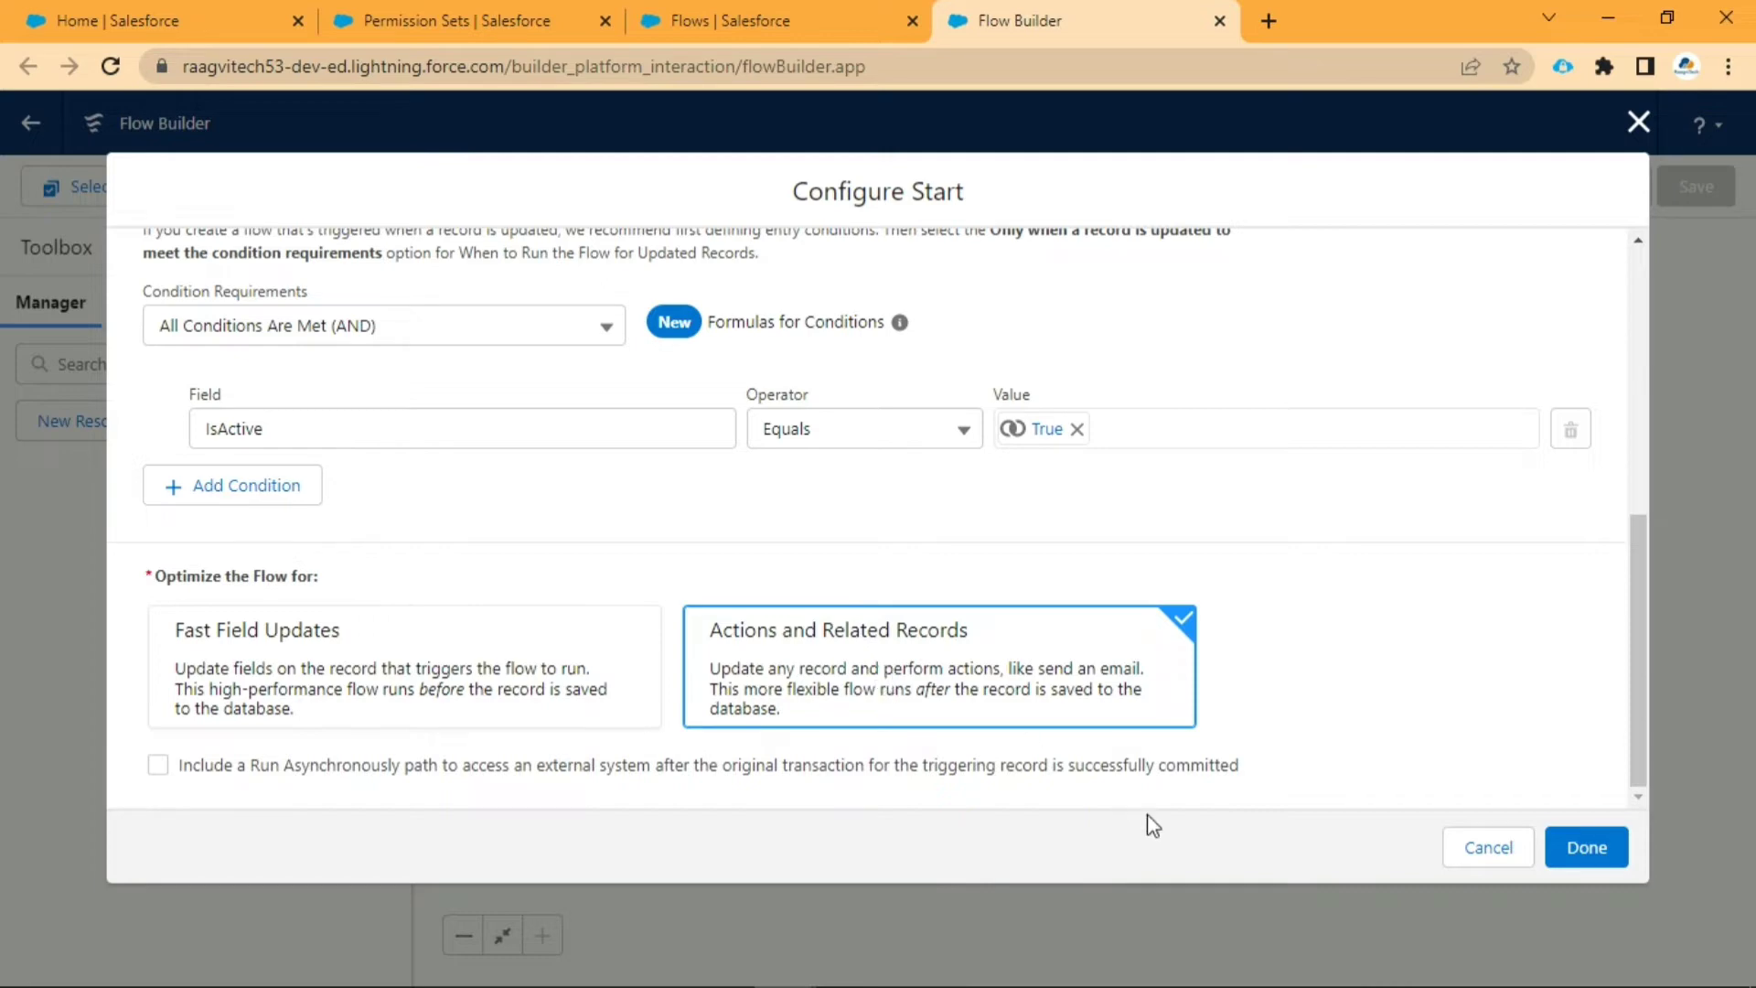
click(1593, 849)
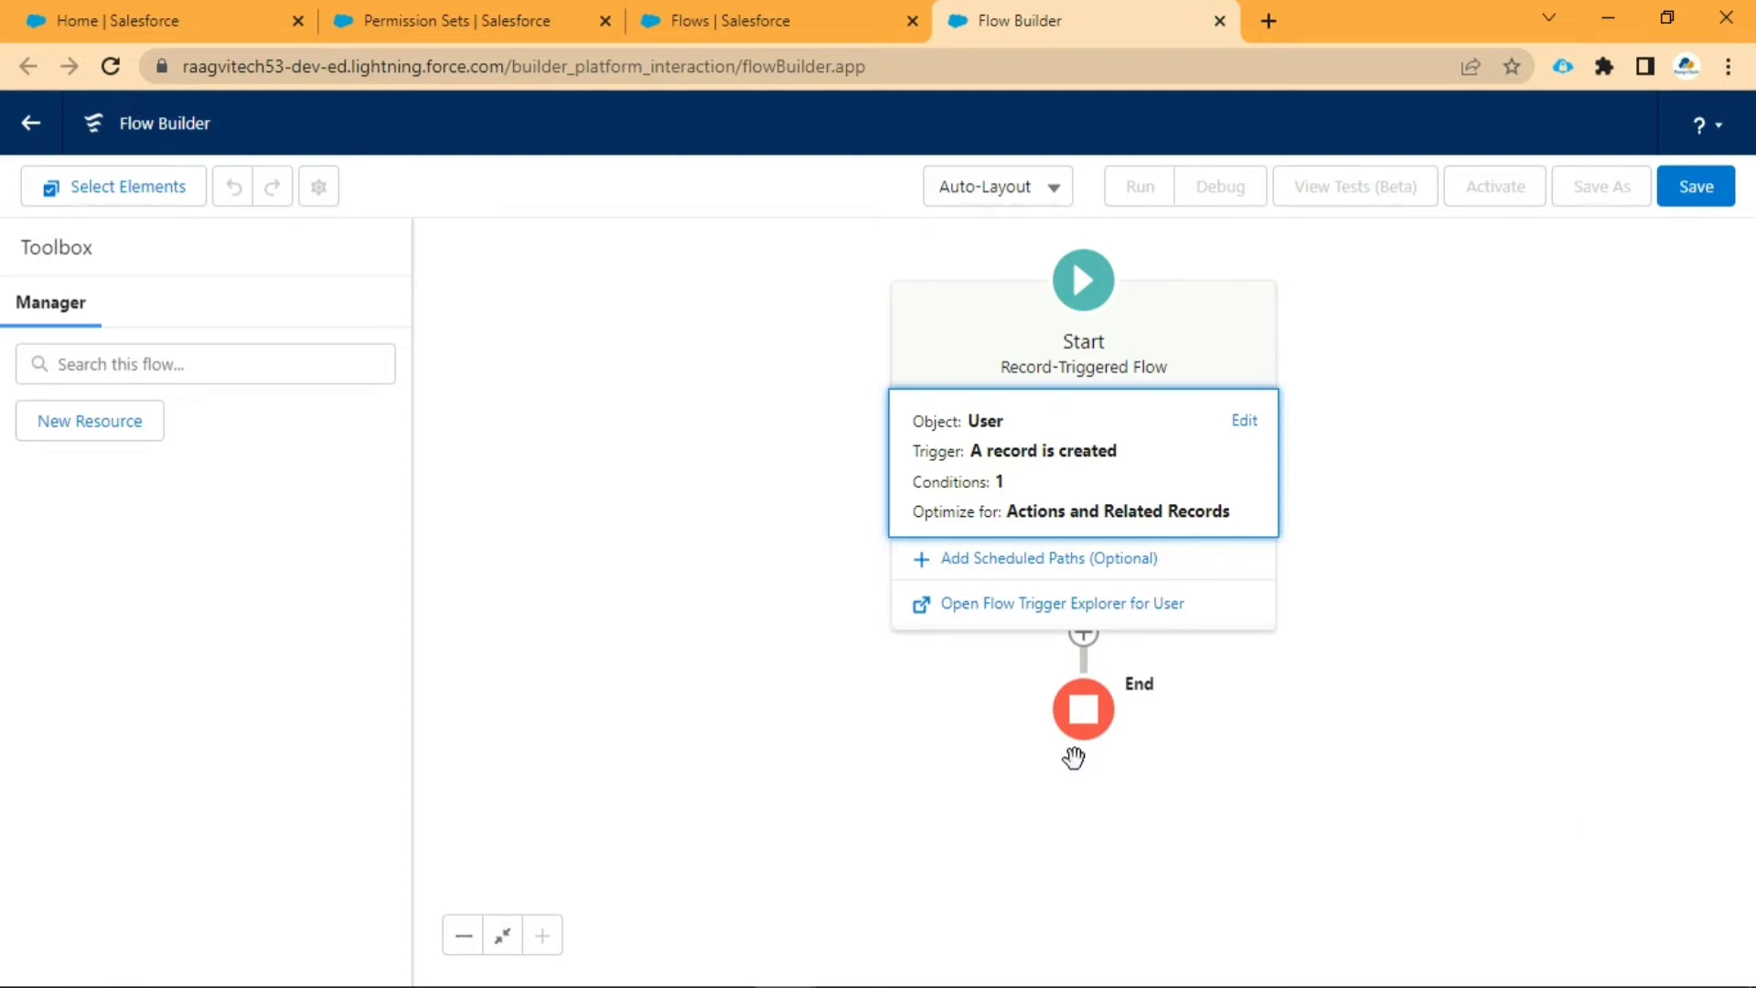
click(1084, 639)
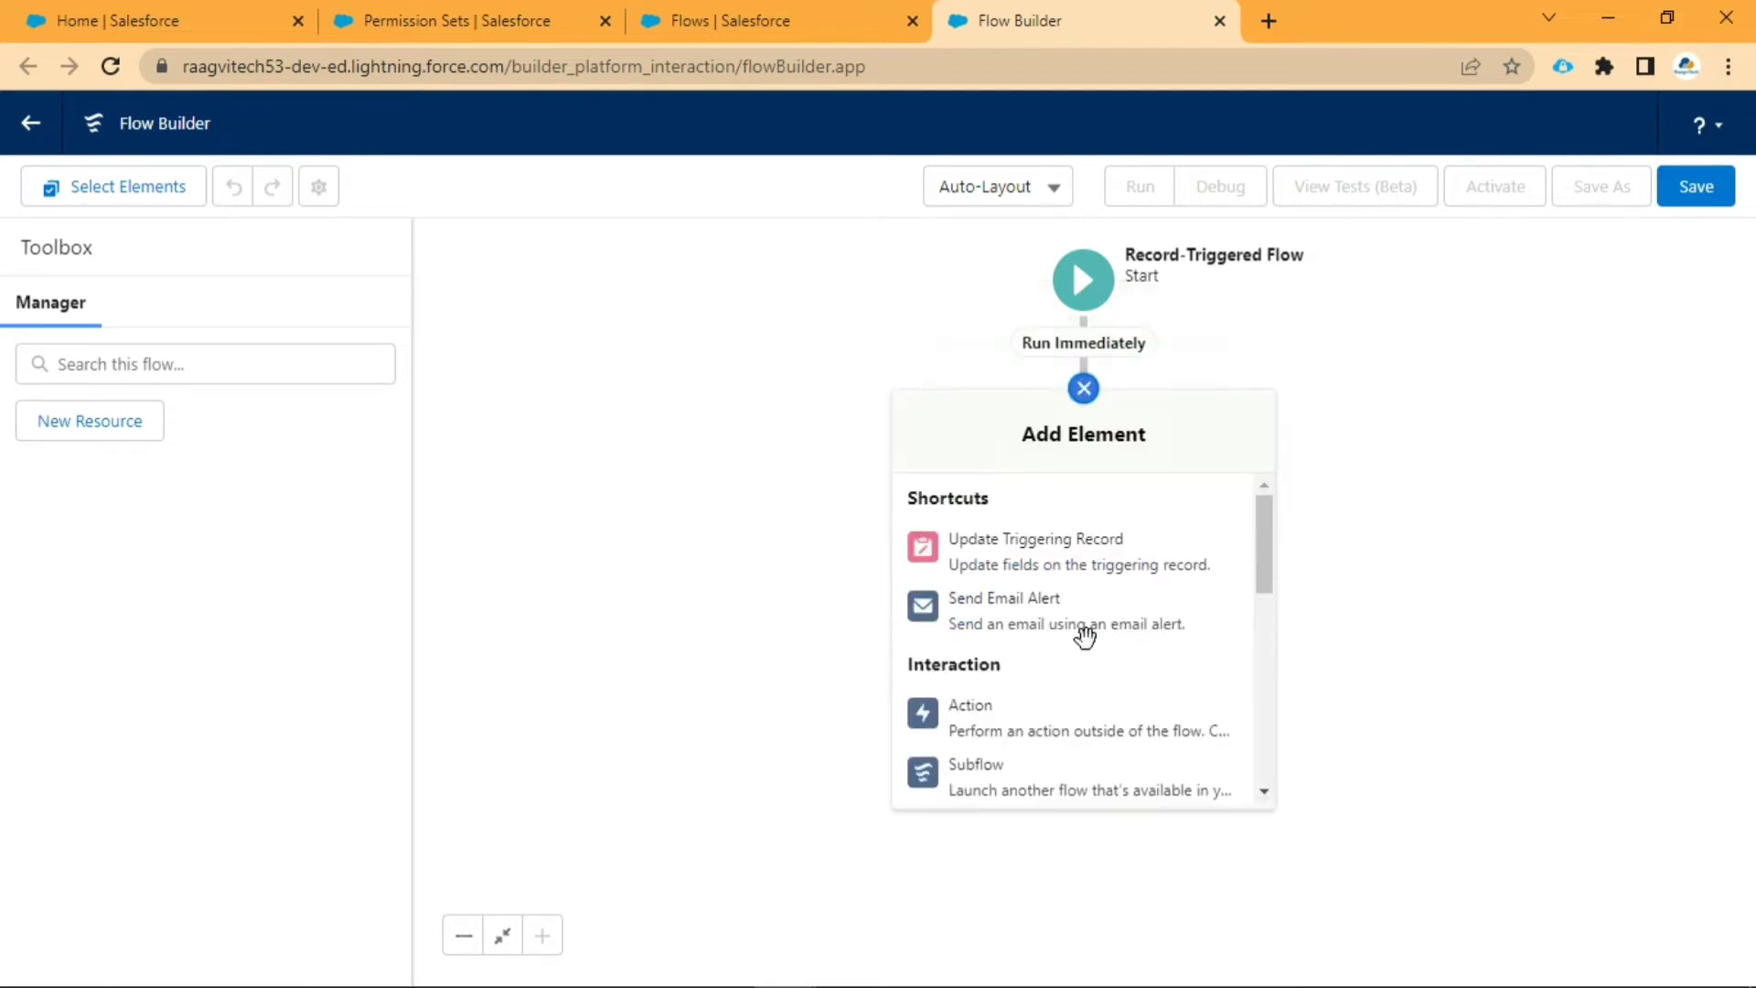
scroll(1085, 734, down, 3)
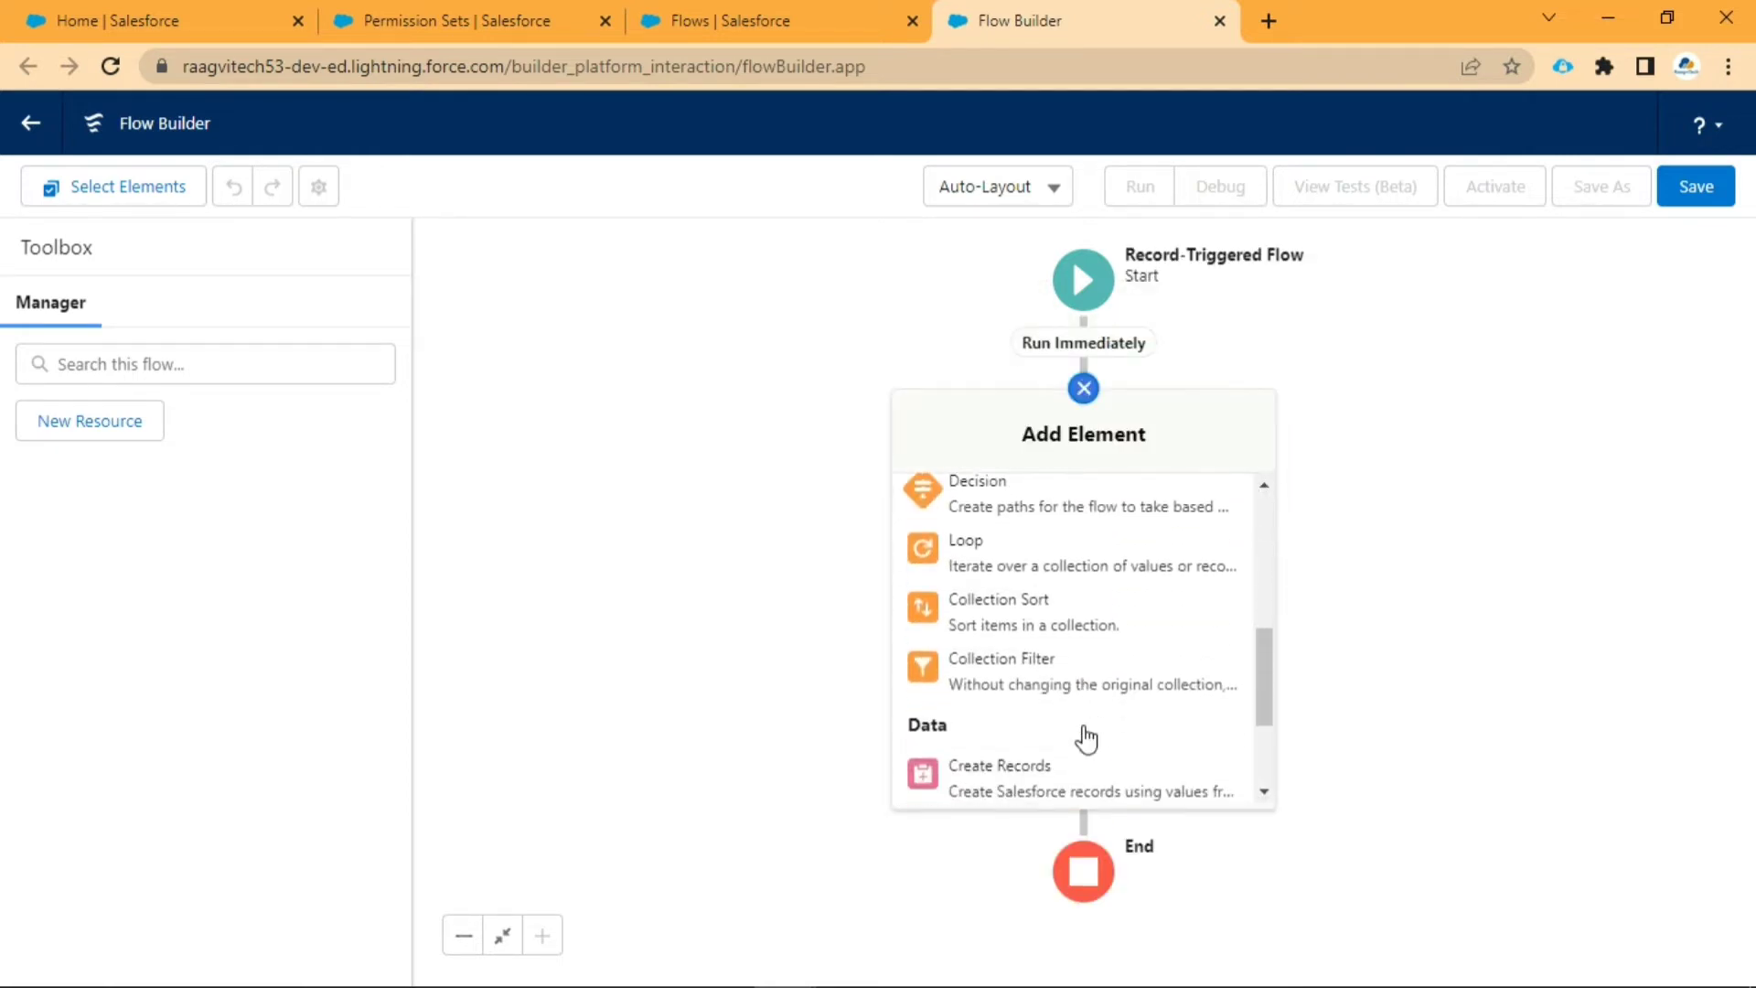
scroll(1084, 731, down, 2)
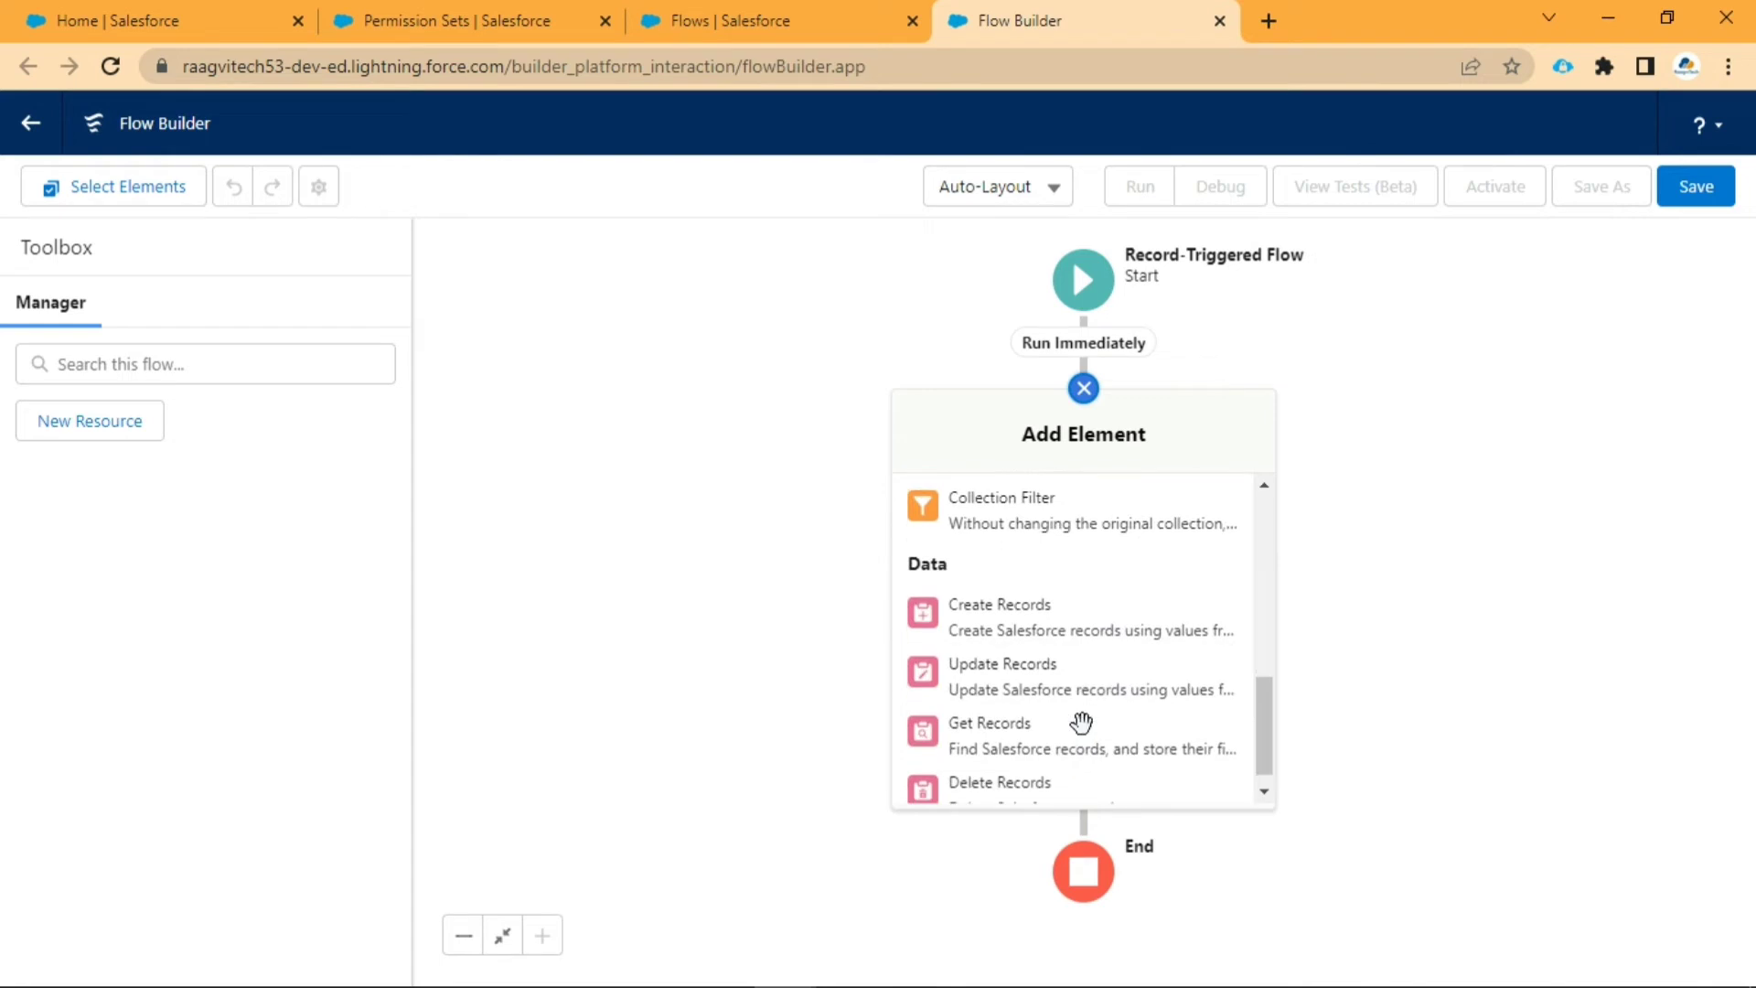
click(1067, 638)
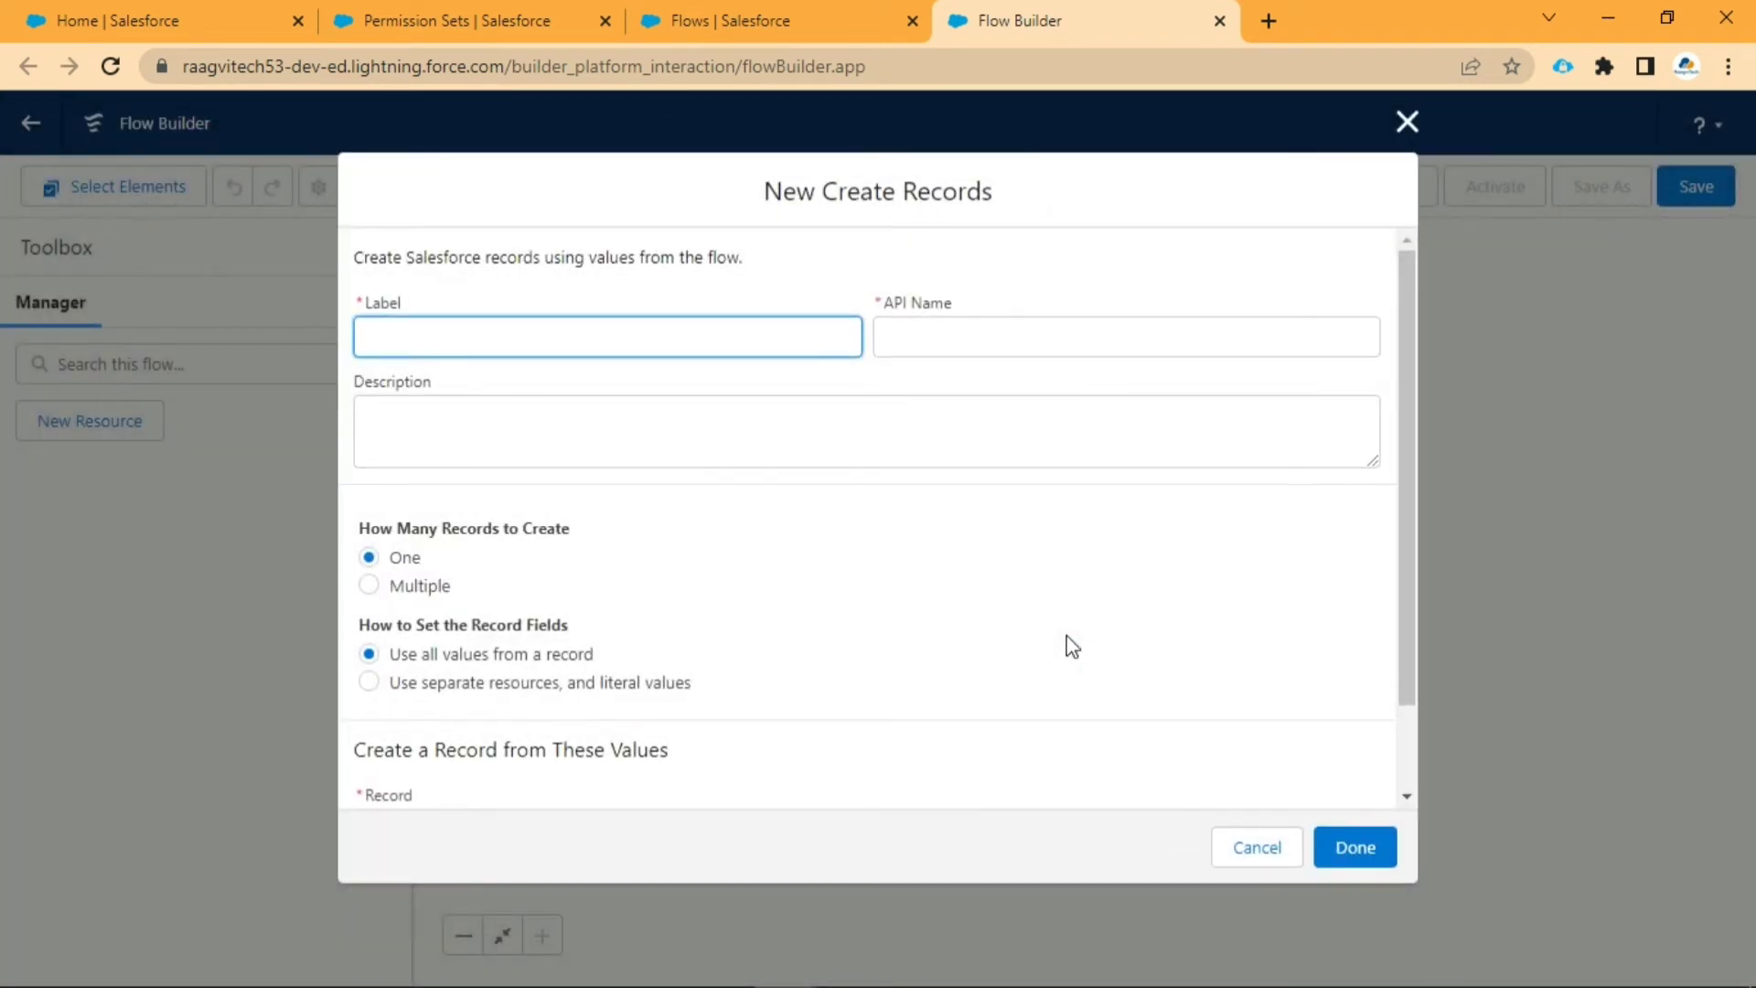
scroll(878, 705, down, 2)
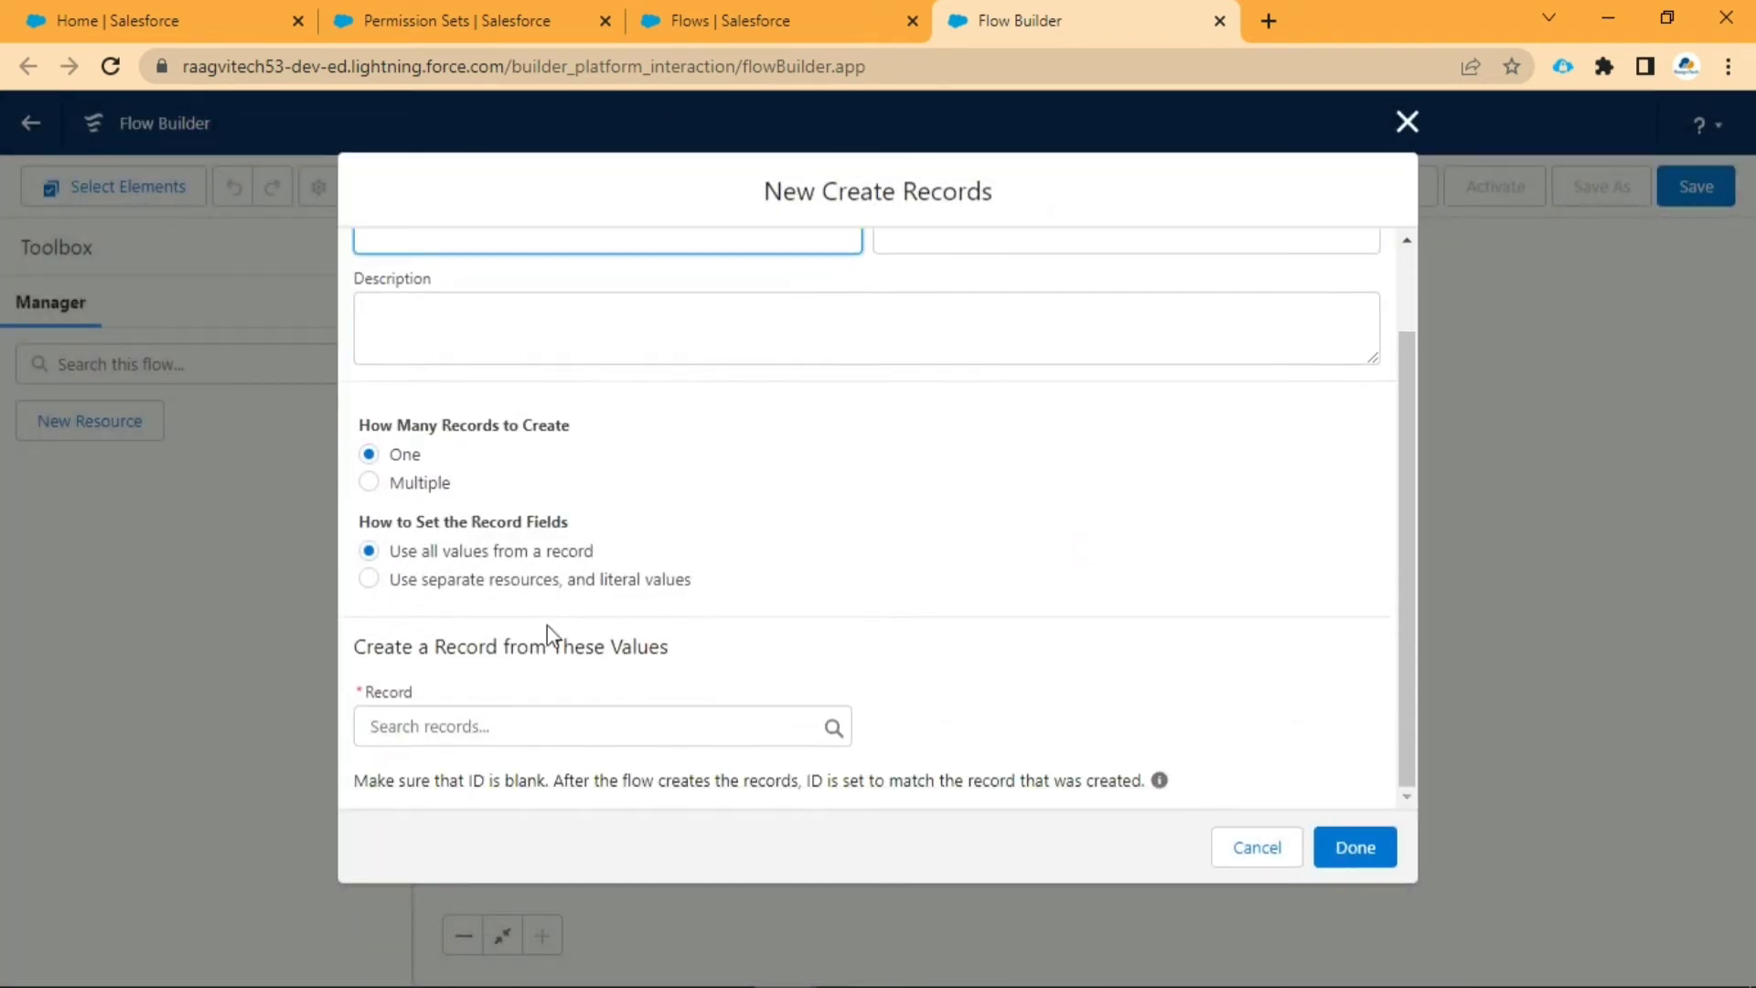
click(370, 577)
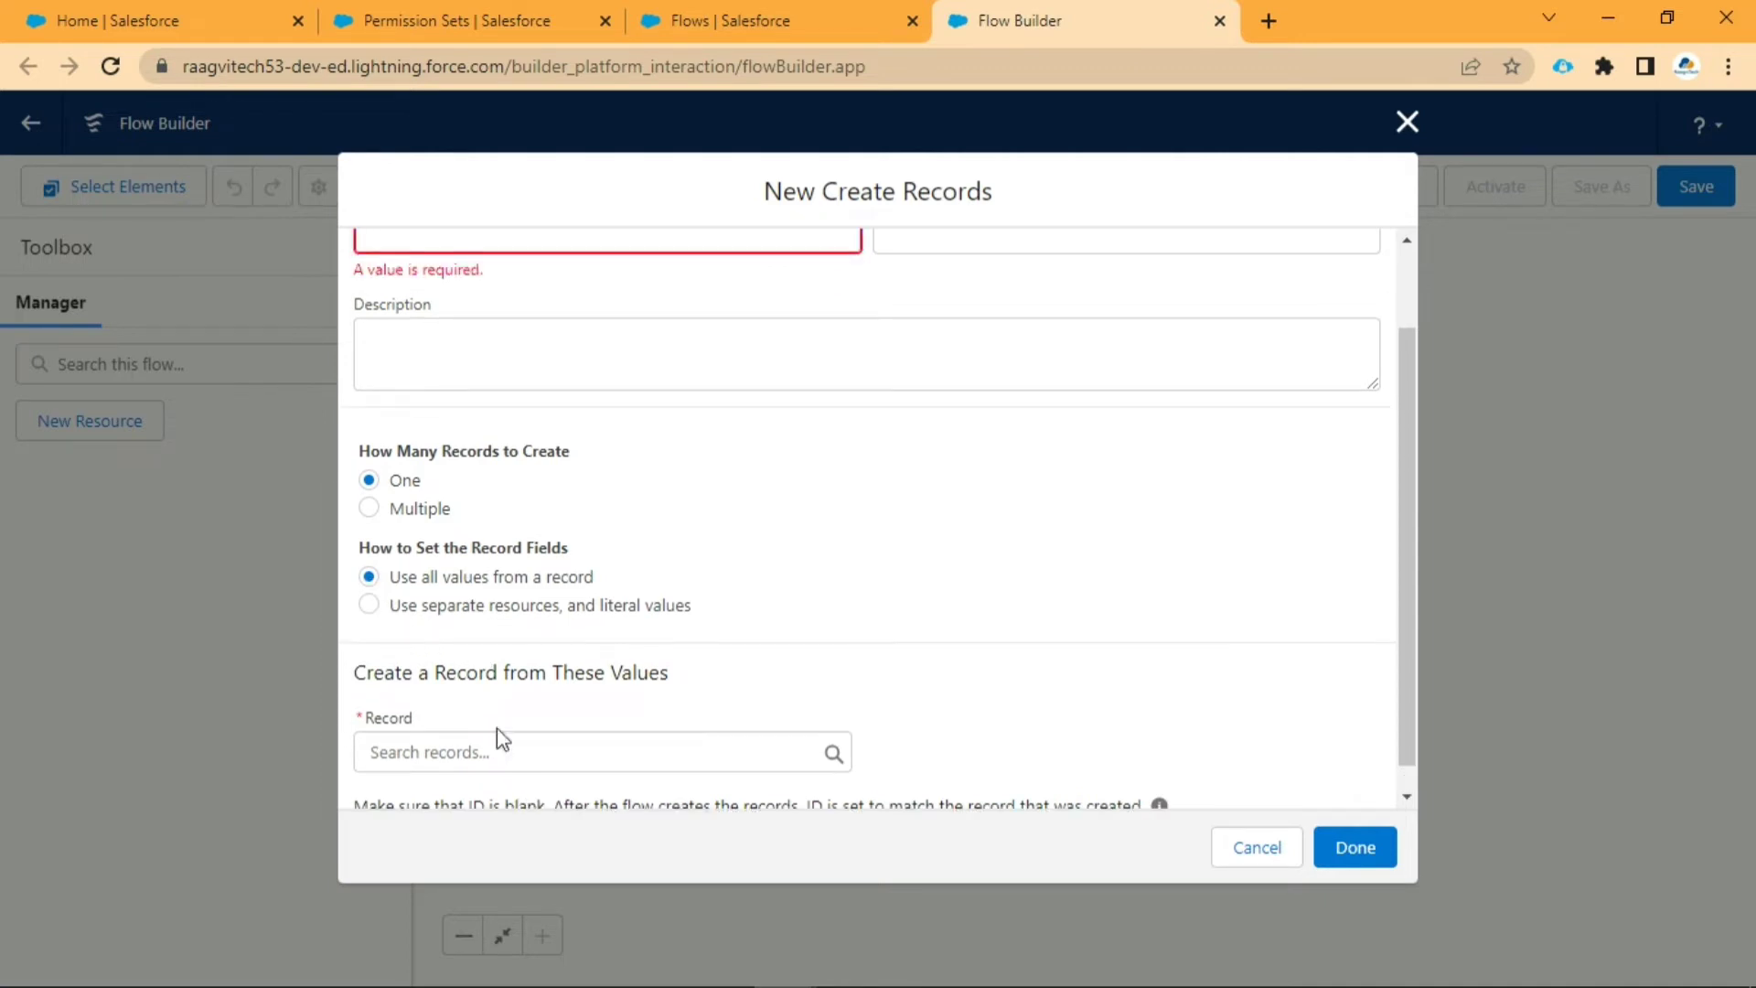
click(371, 606)
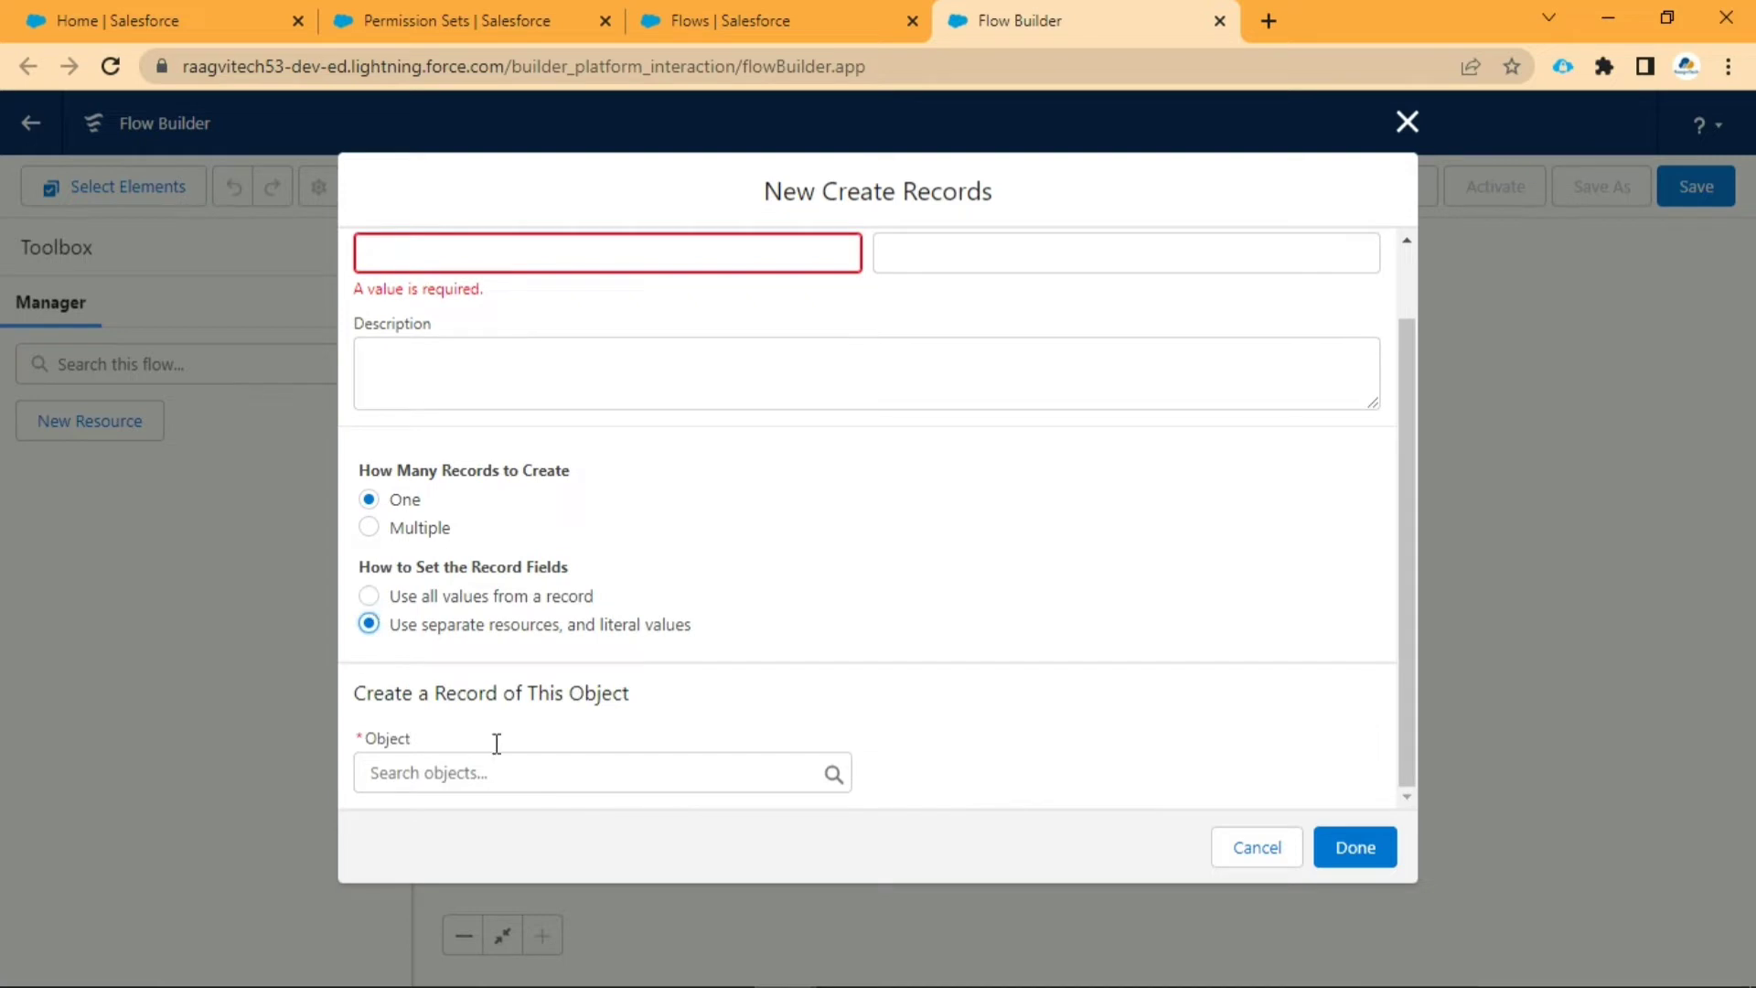
click(523, 779)
text(p)
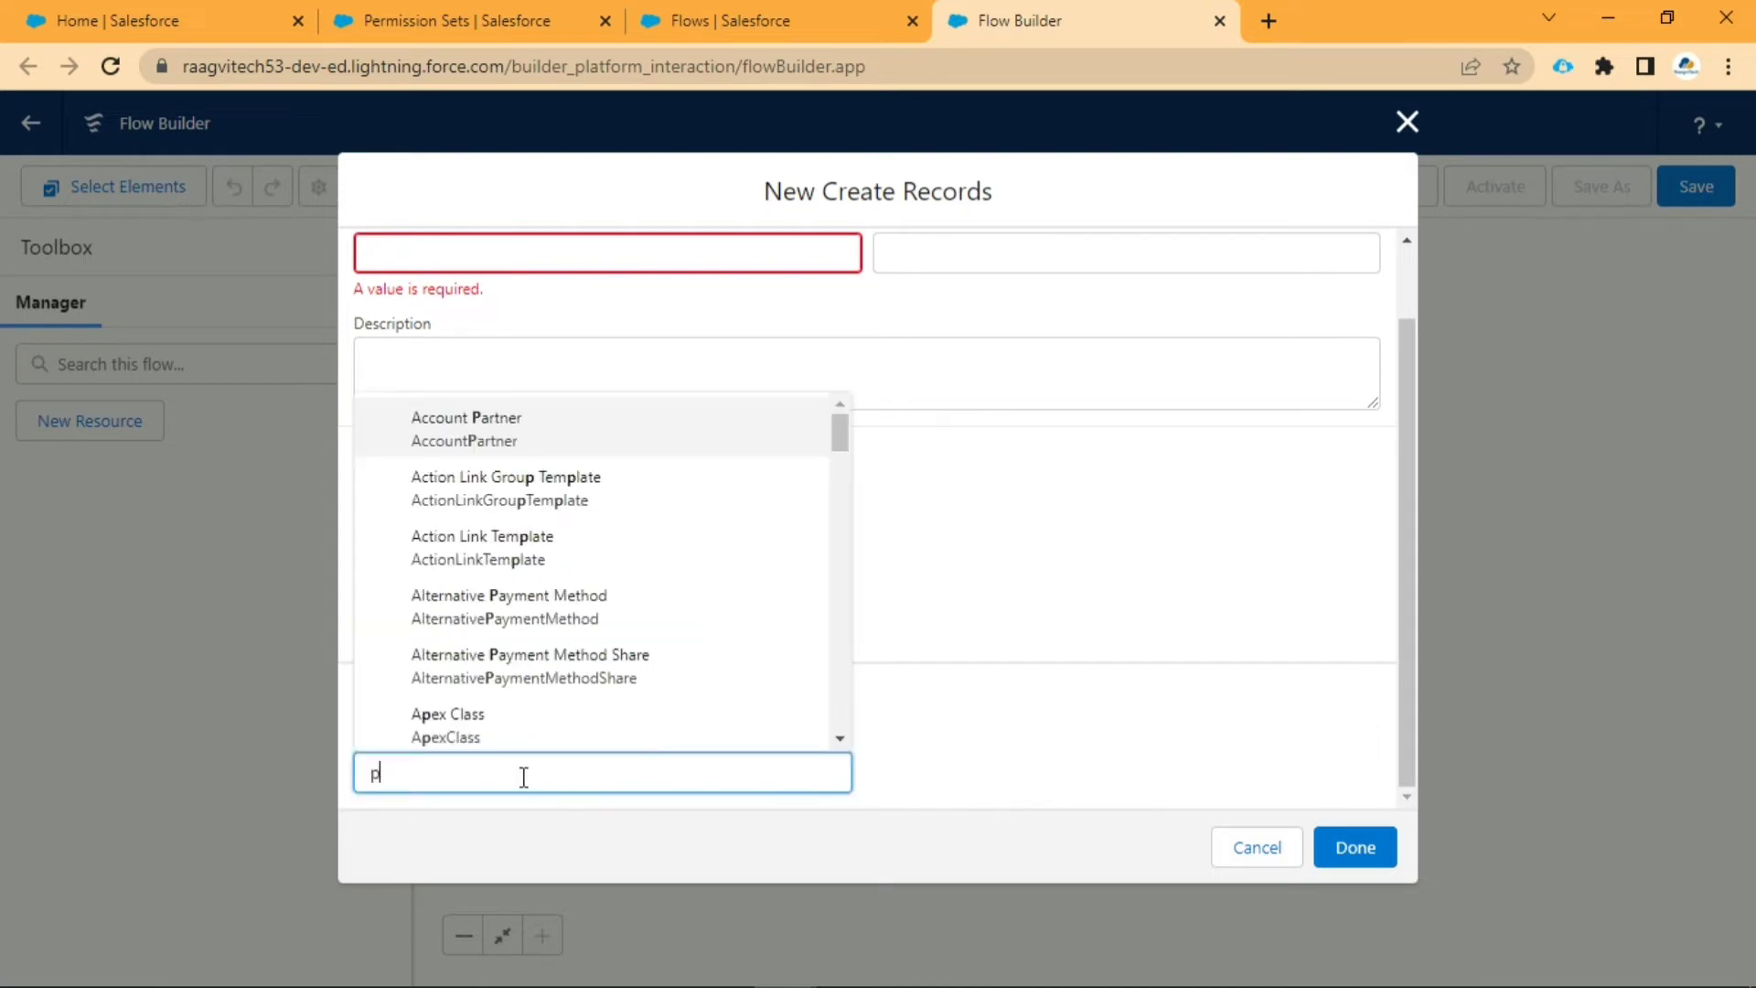
text(ermi)
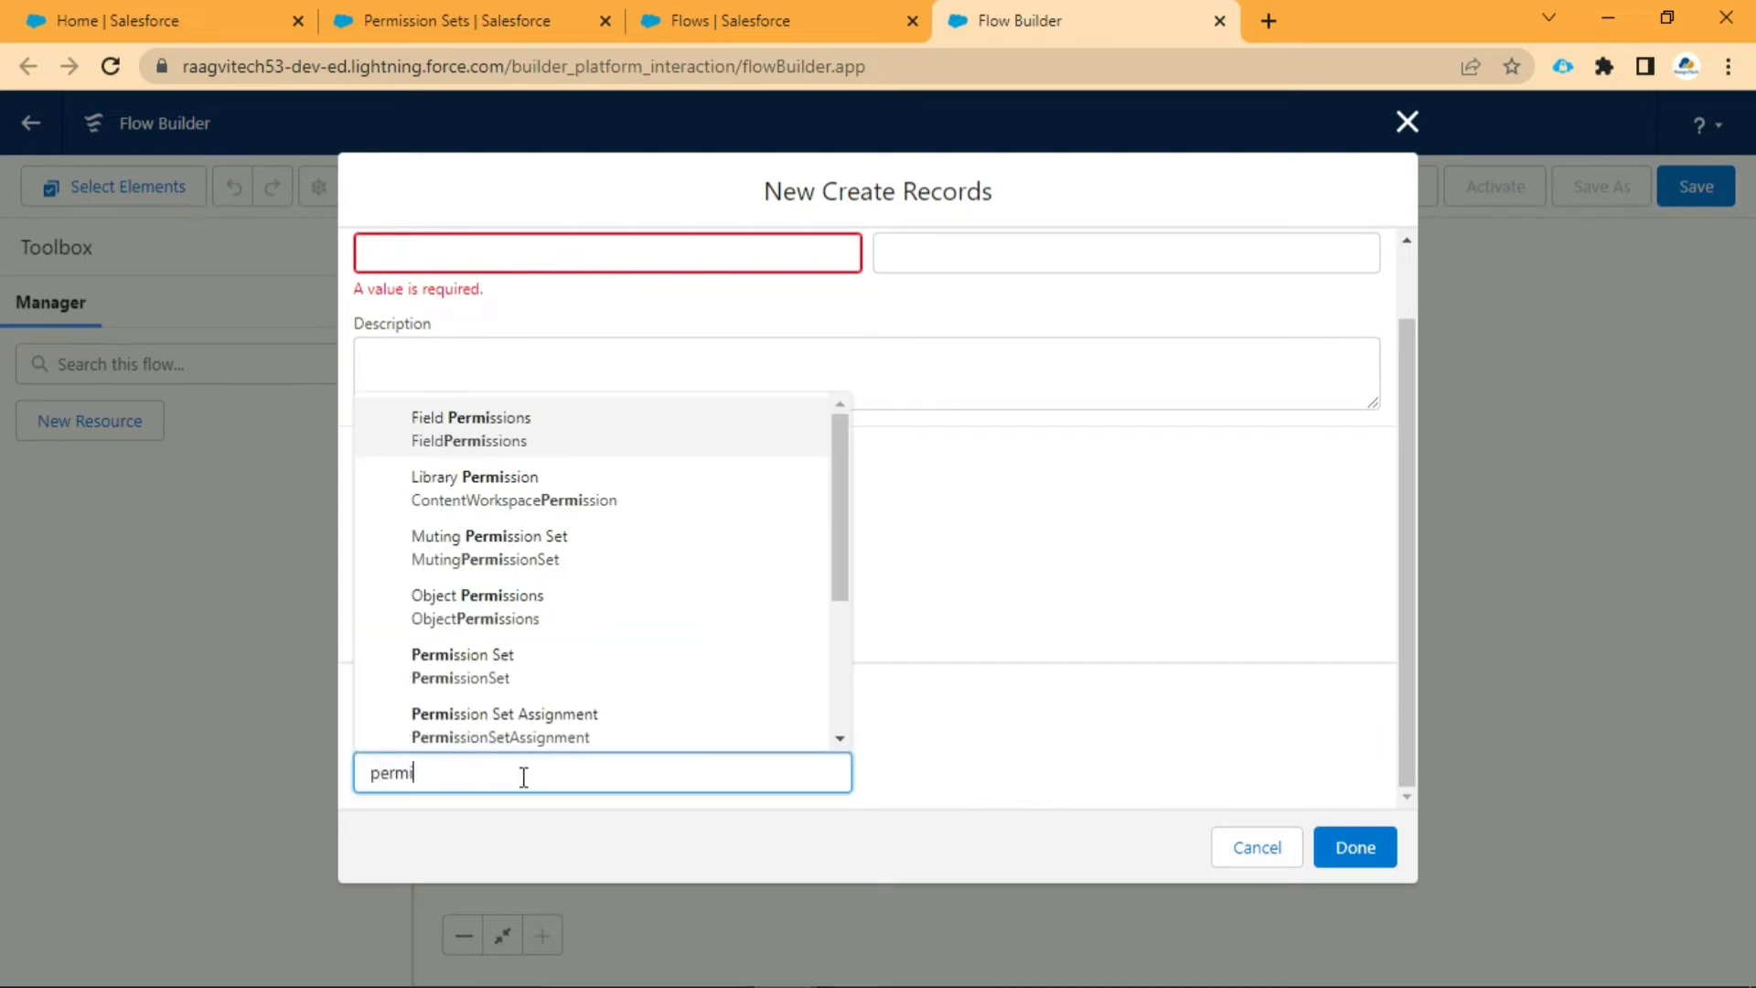
click(521, 731)
scroll(804, 698, down, 3)
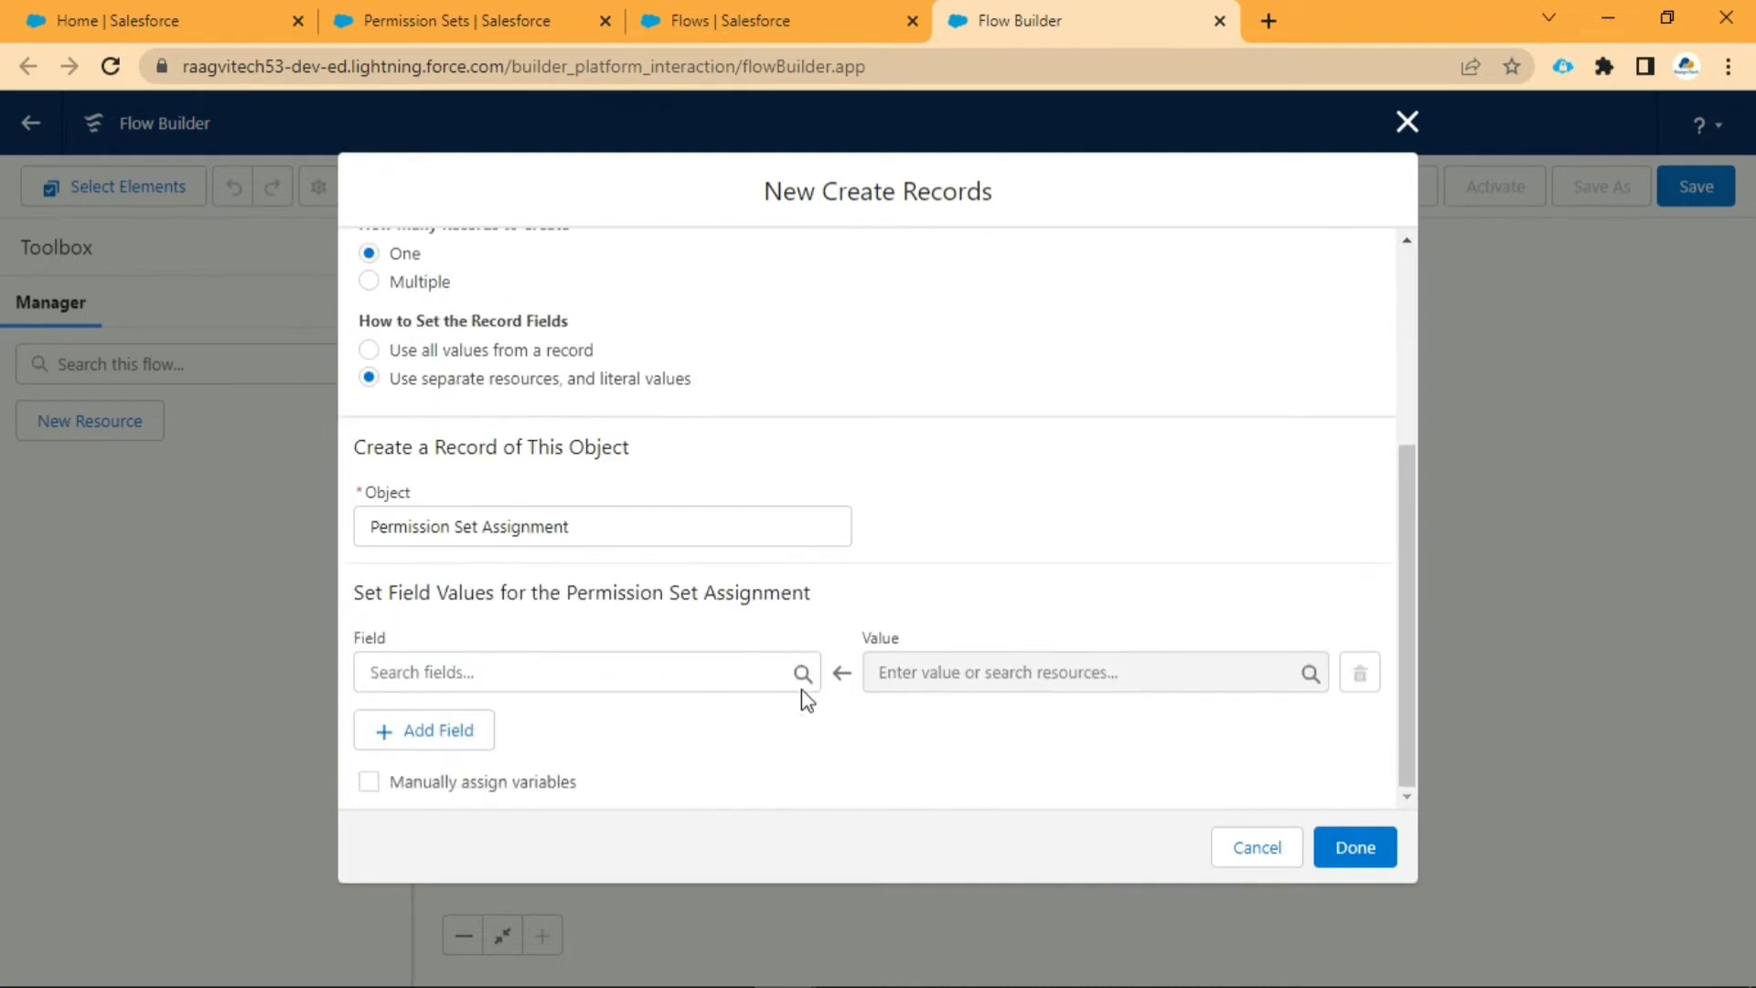
click(672, 674)
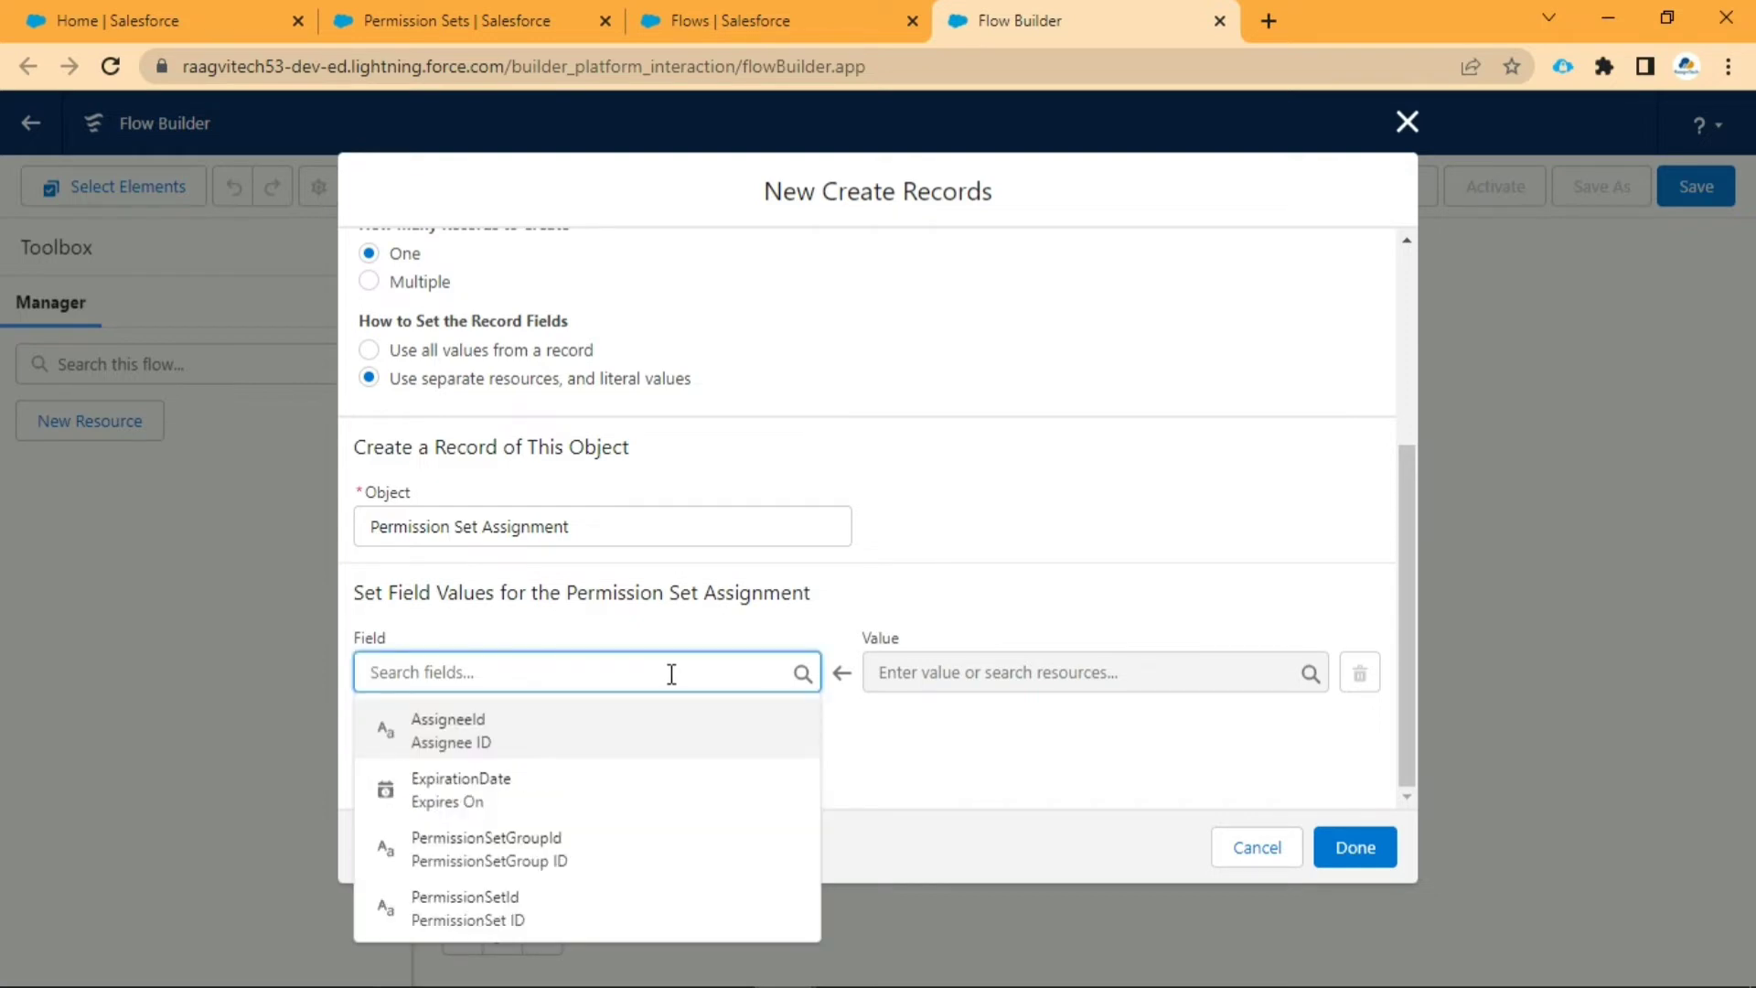
click(618, 905)
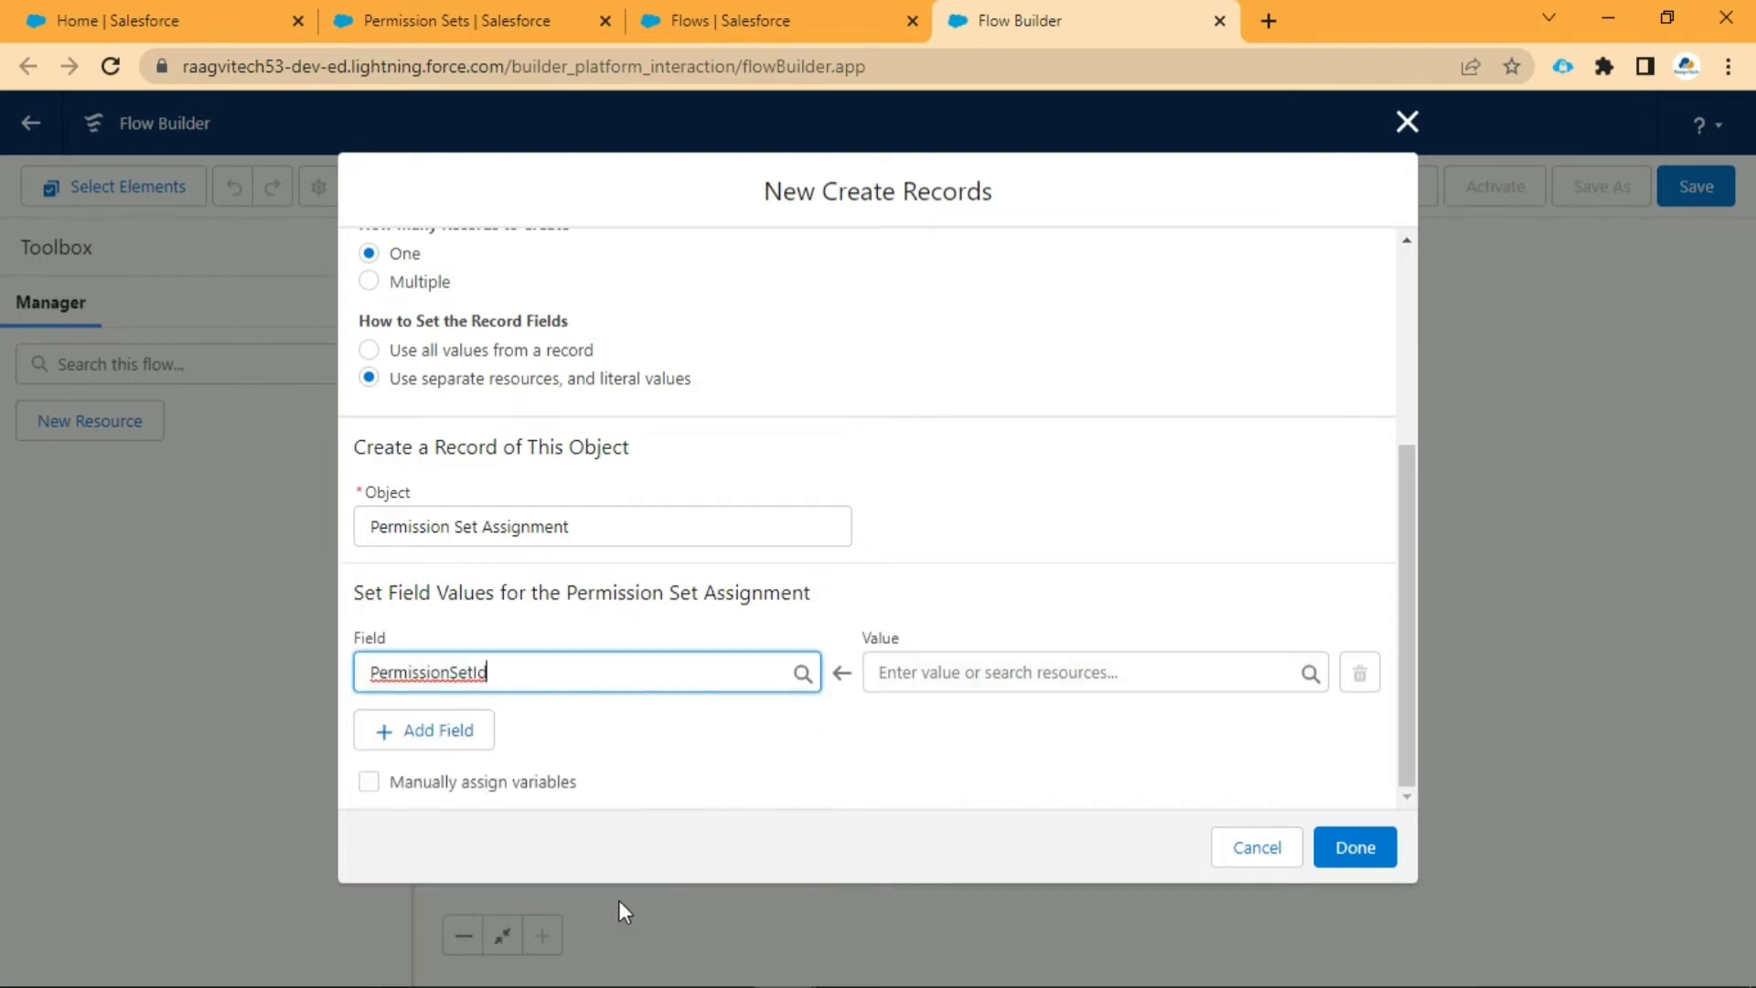
click(749, 750)
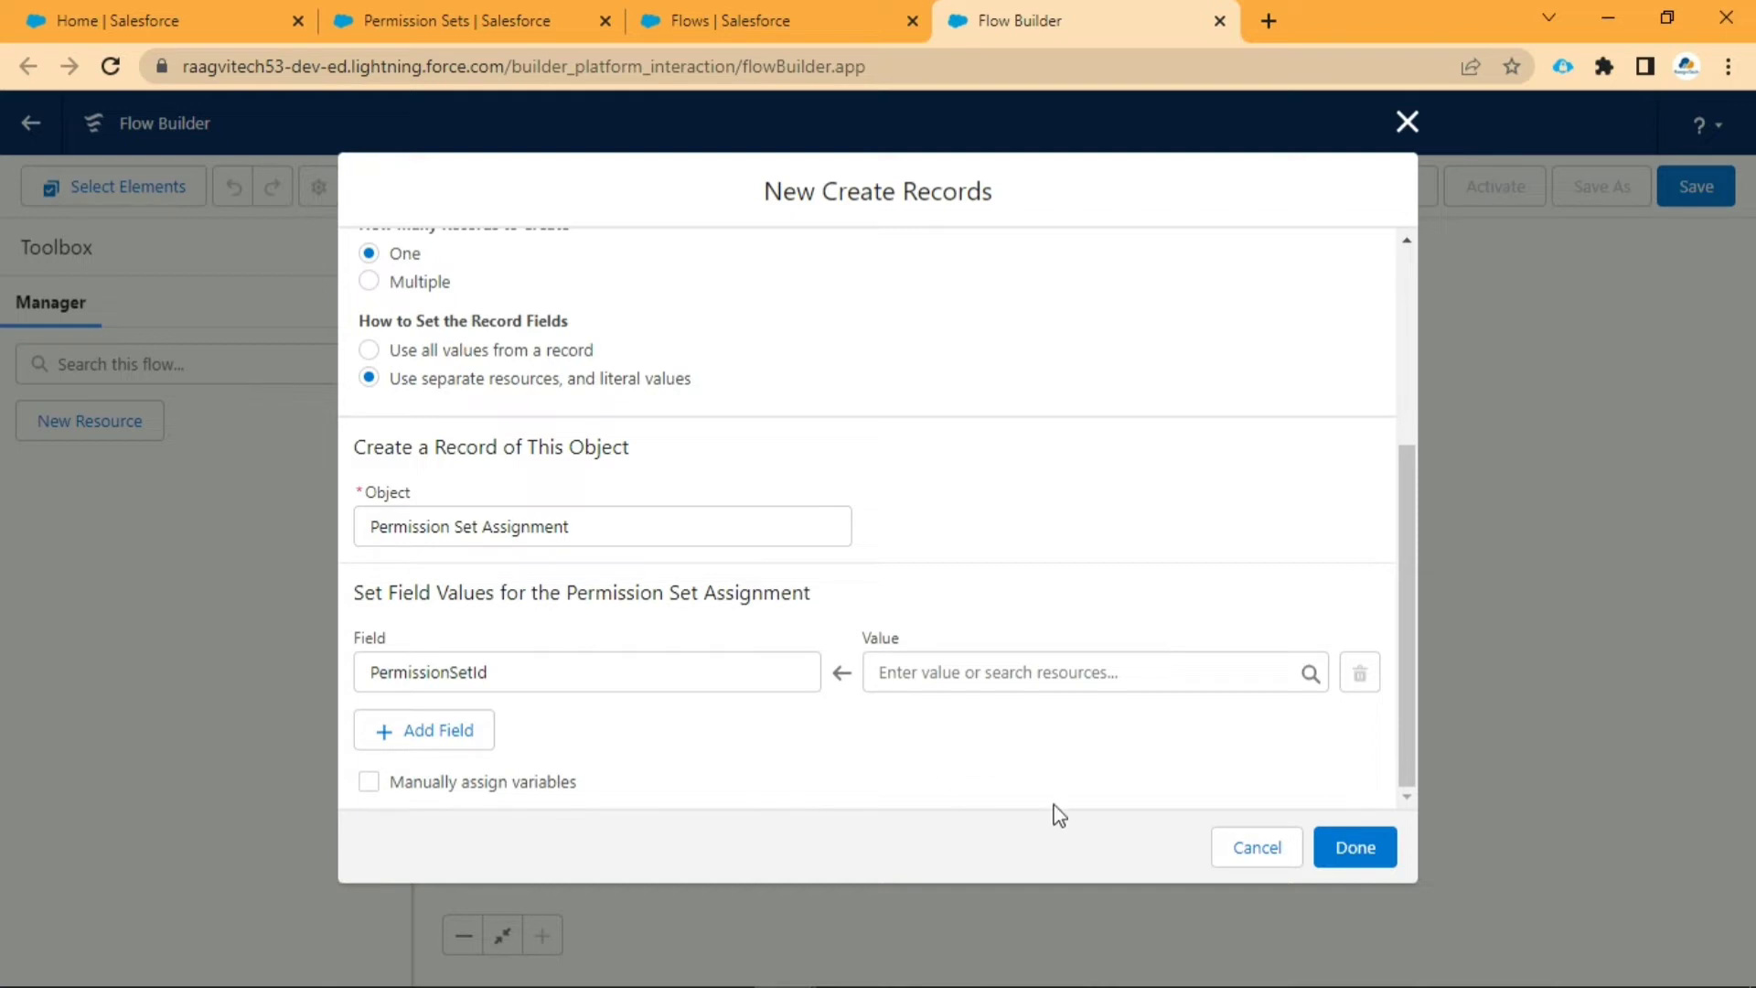
click(1249, 848)
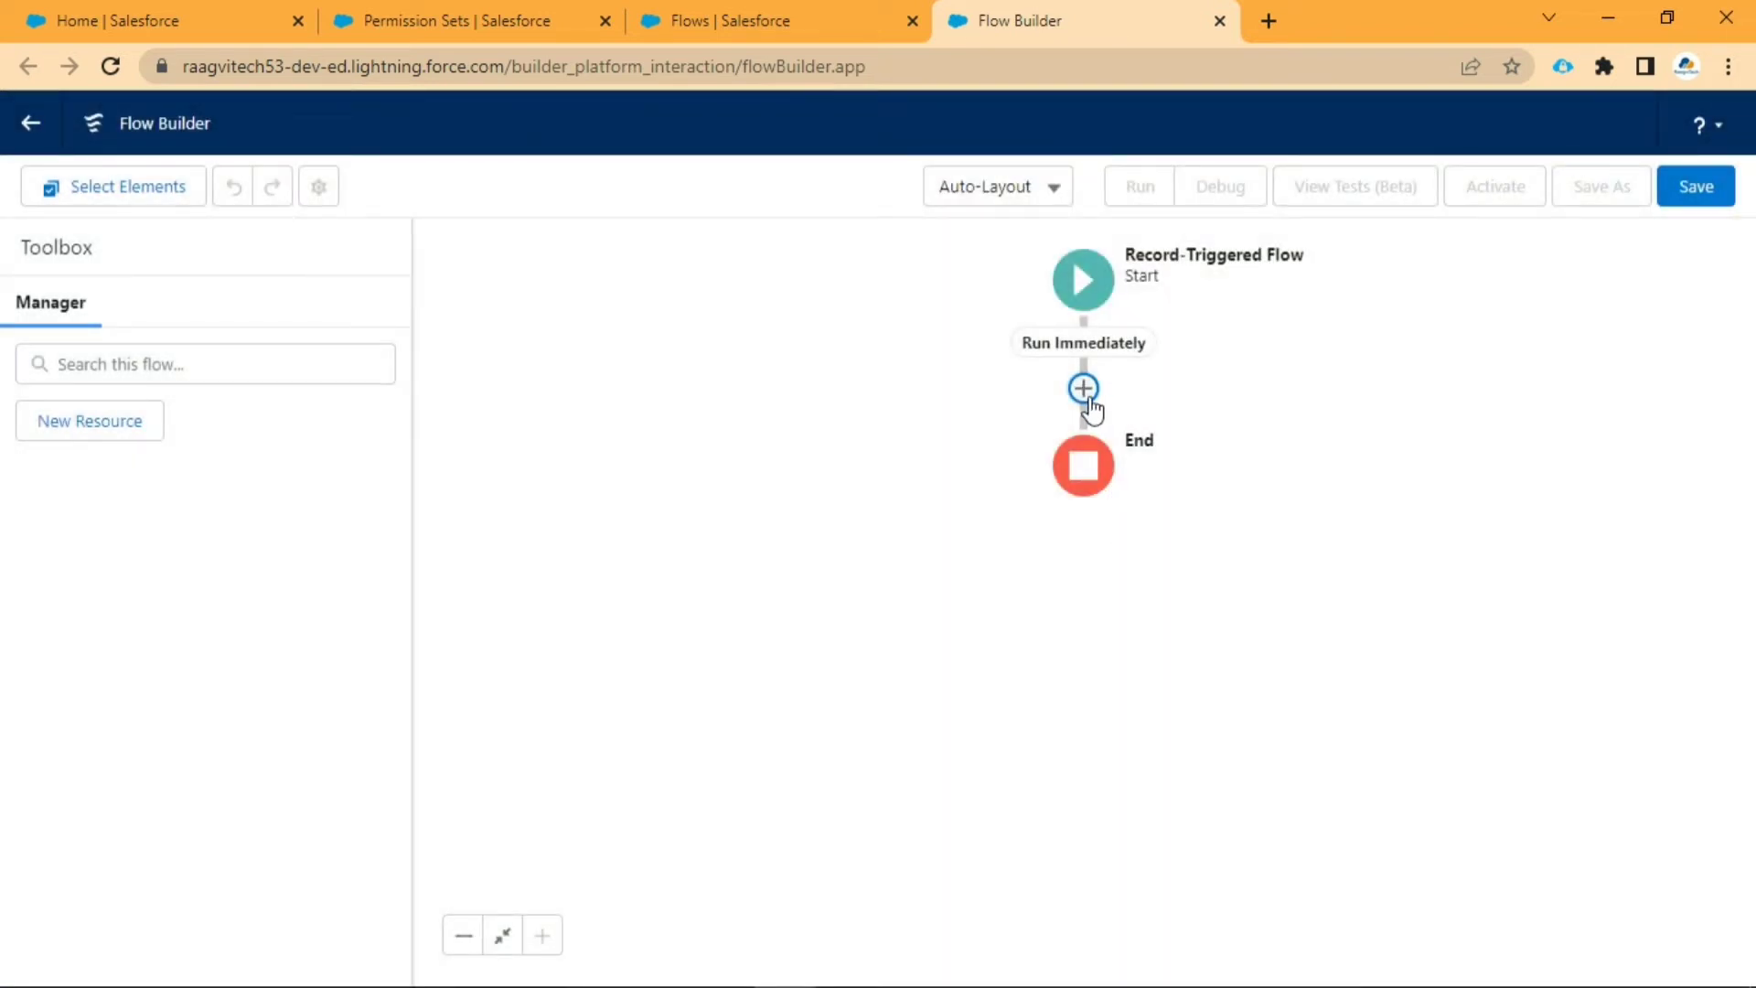
Step: Add a Get Records element labelled "Get Permission Set" directly after the flow's start
click(1088, 398)
scroll(1066, 646, down, 5)
scroll(1066, 646, down, 3)
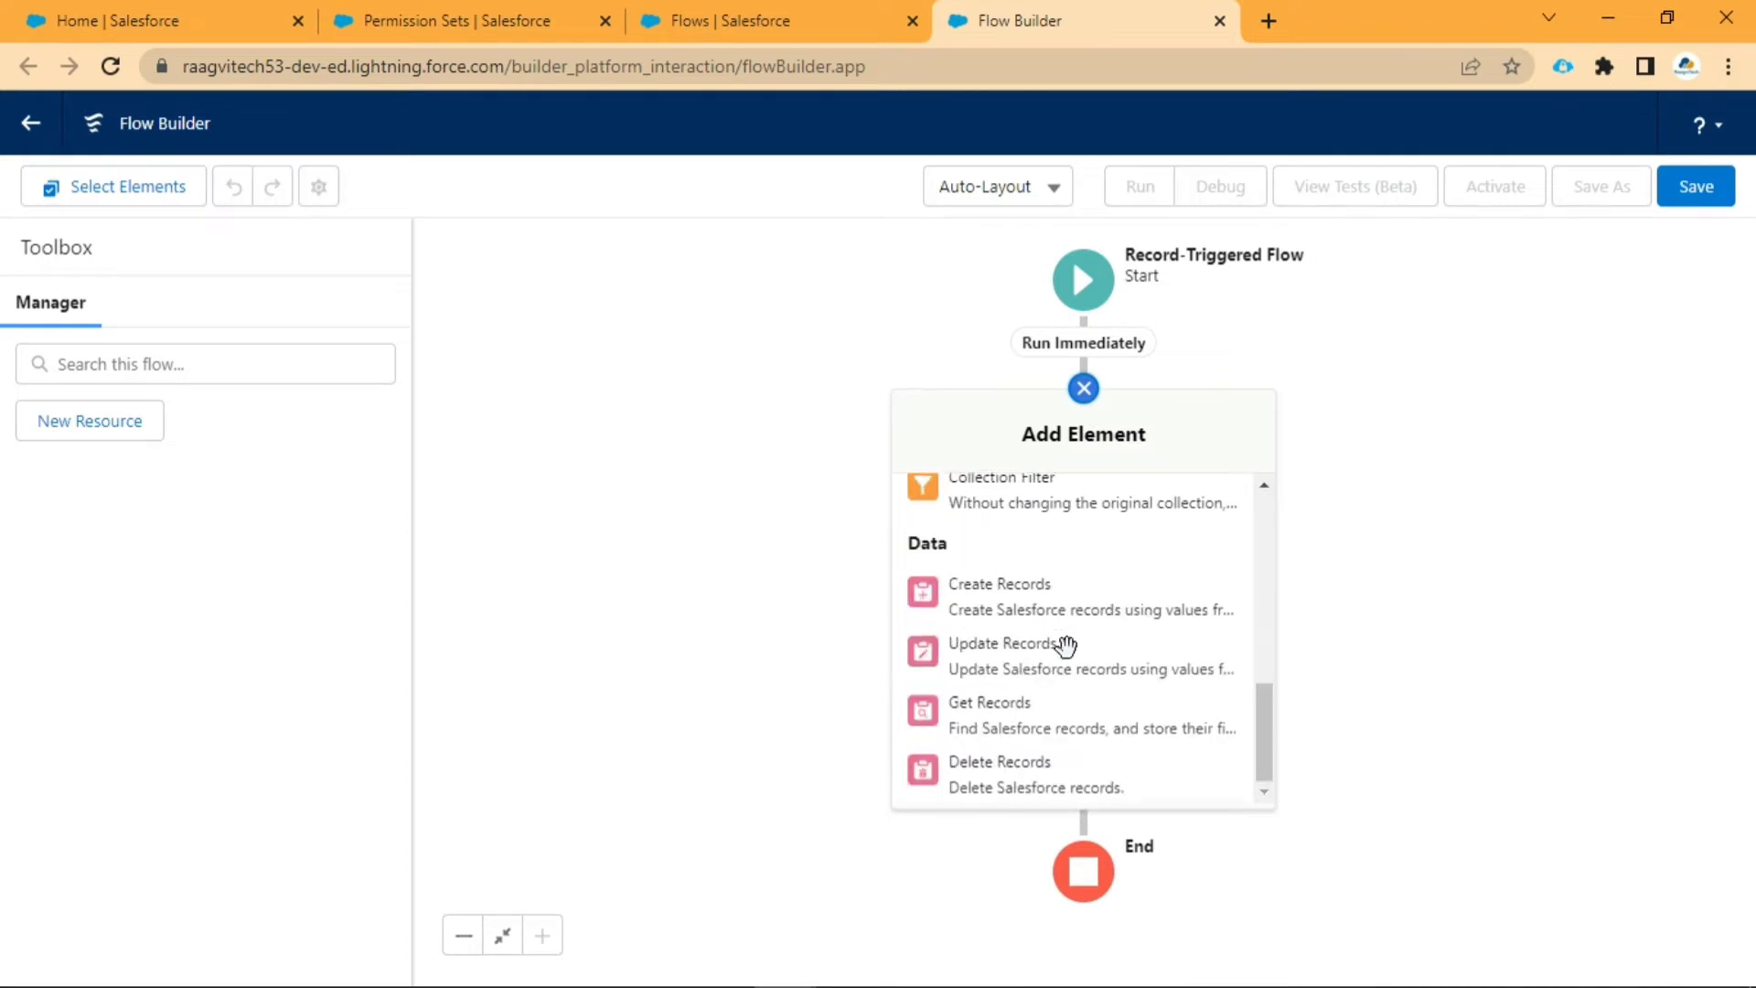
click(1060, 729)
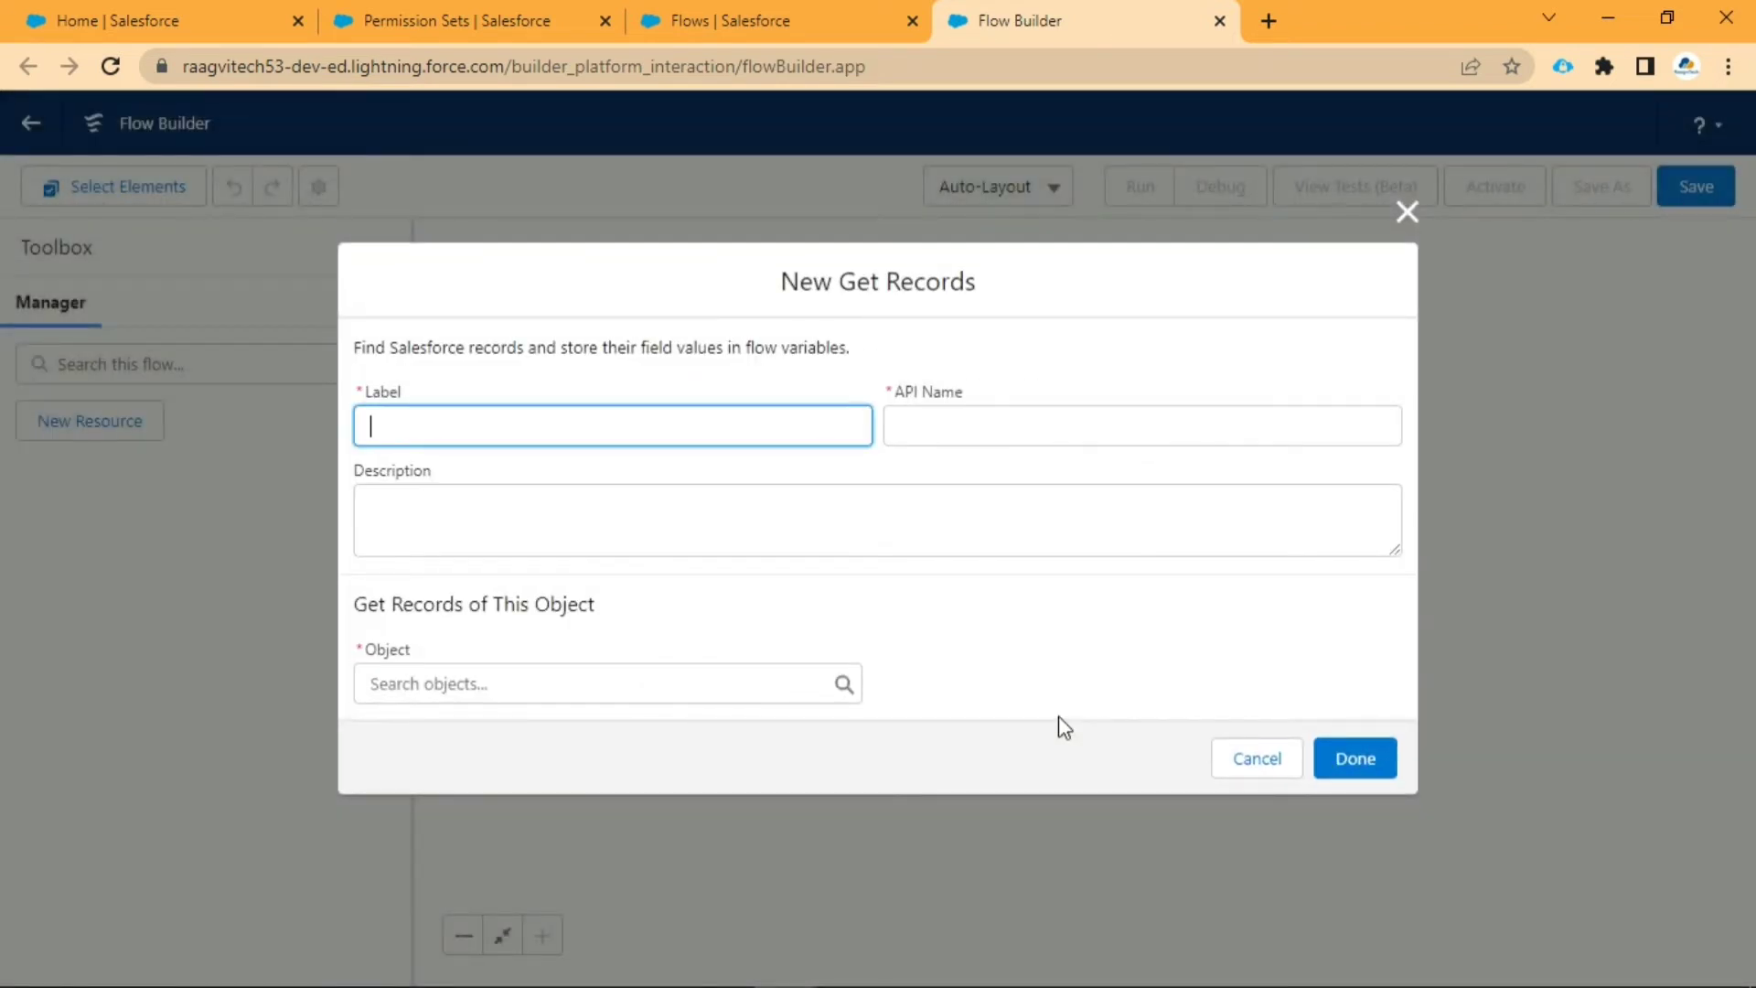
text(Get Permission Set)
click(1135, 628)
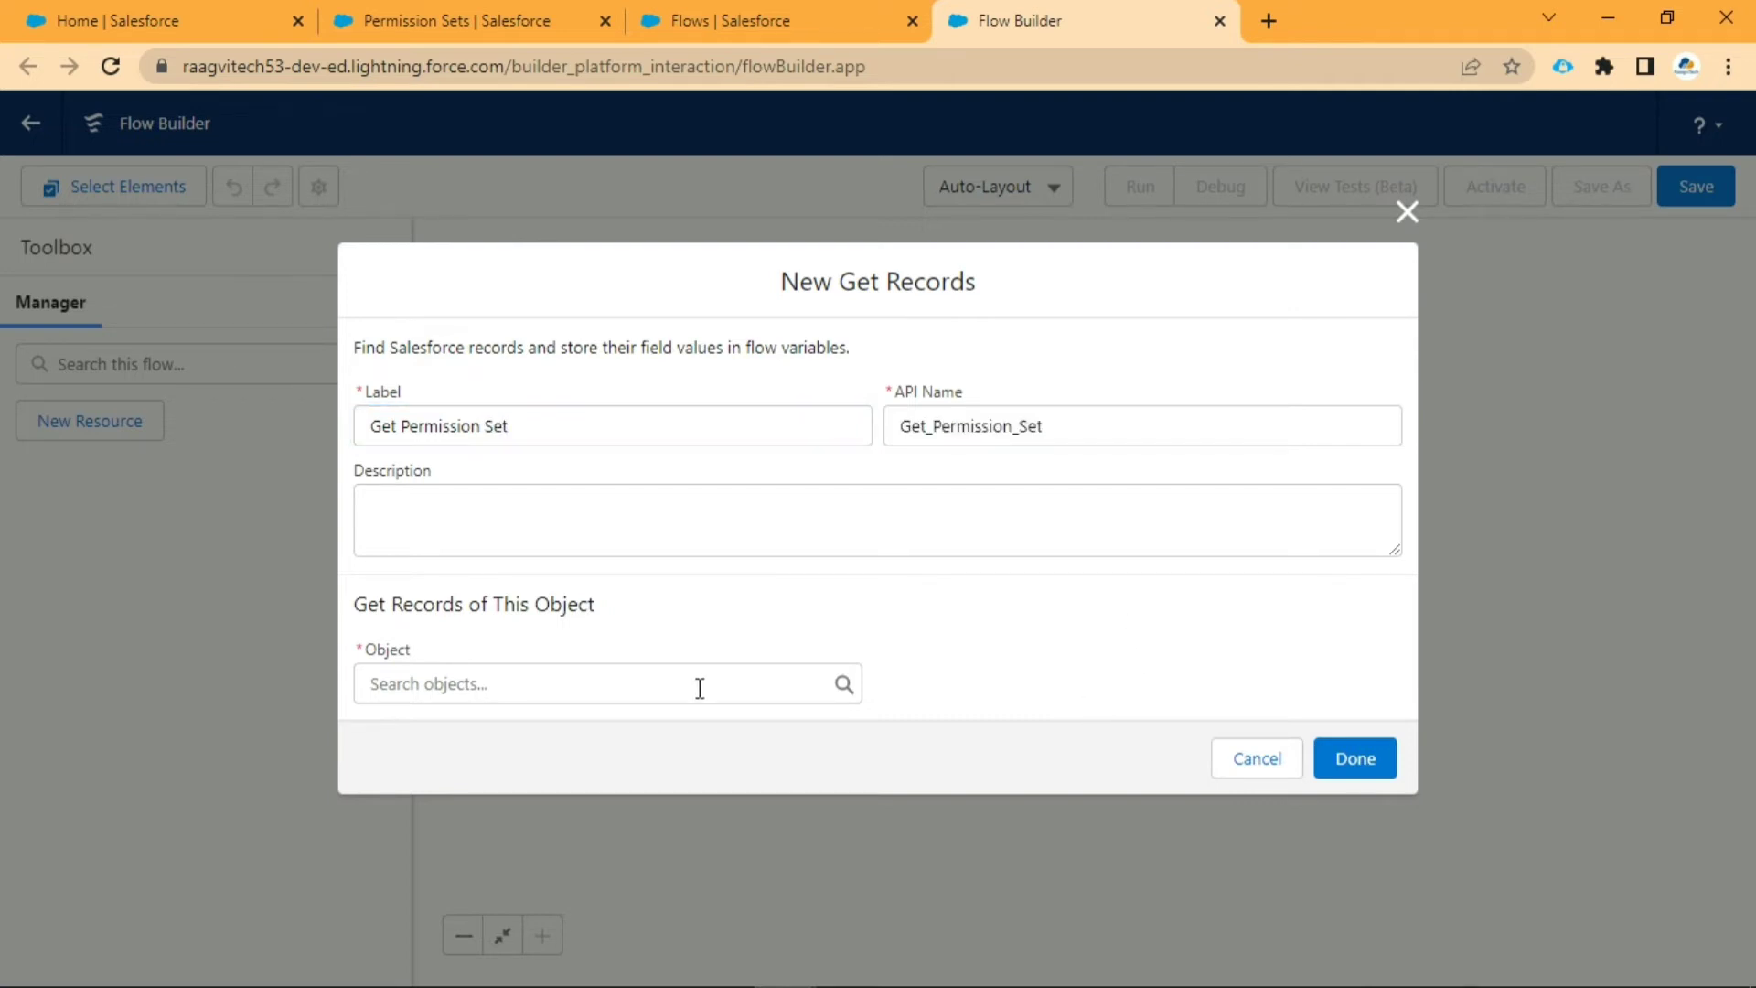
Step: Set Permission Set as the object whose records the Get Permission Set element retrieves
click(646, 682)
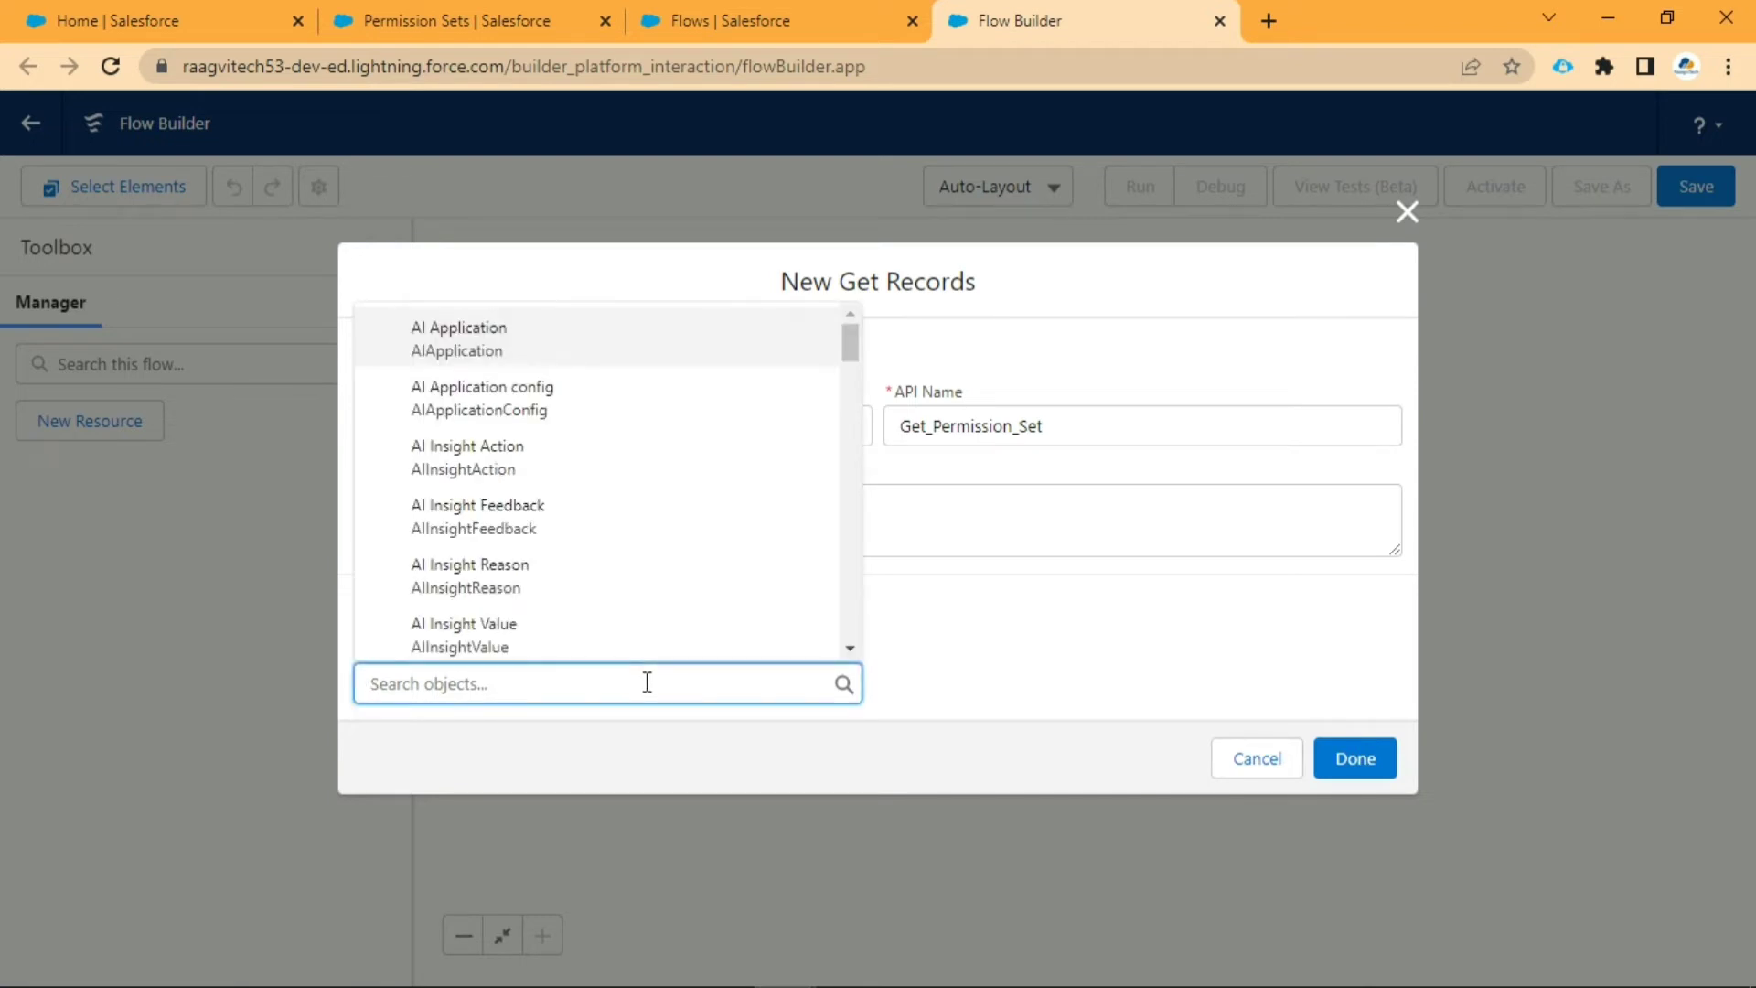
text(Permi)
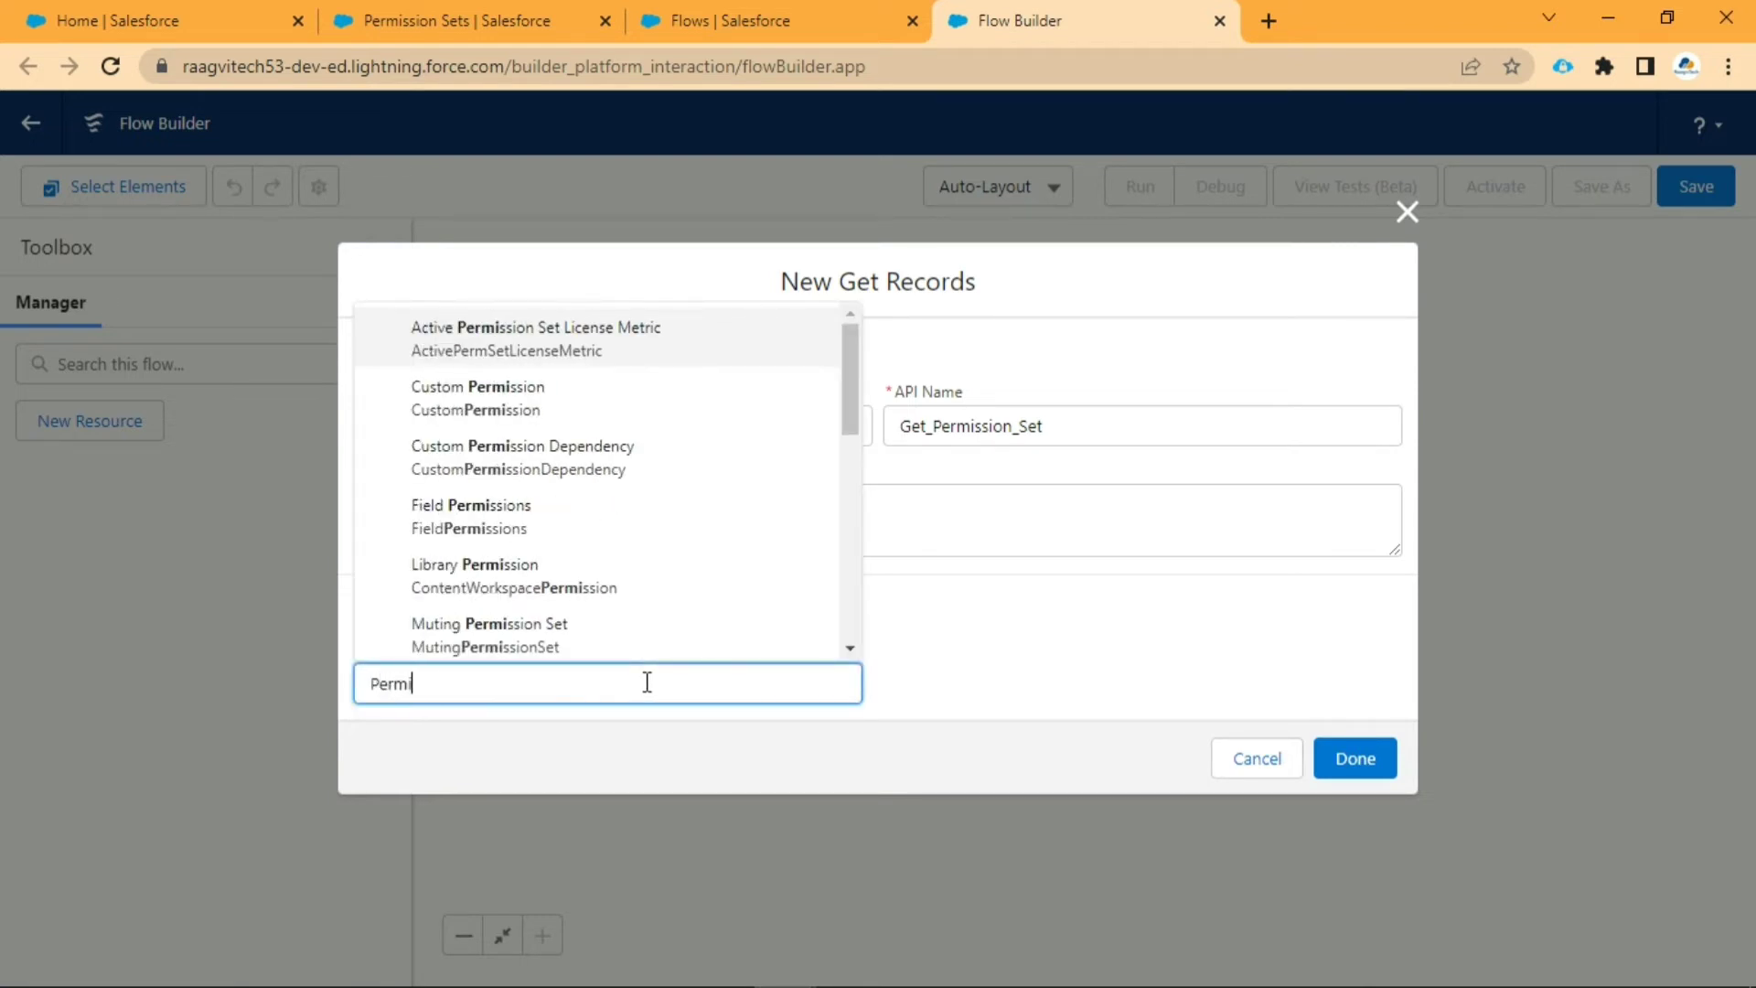
text(ssion)
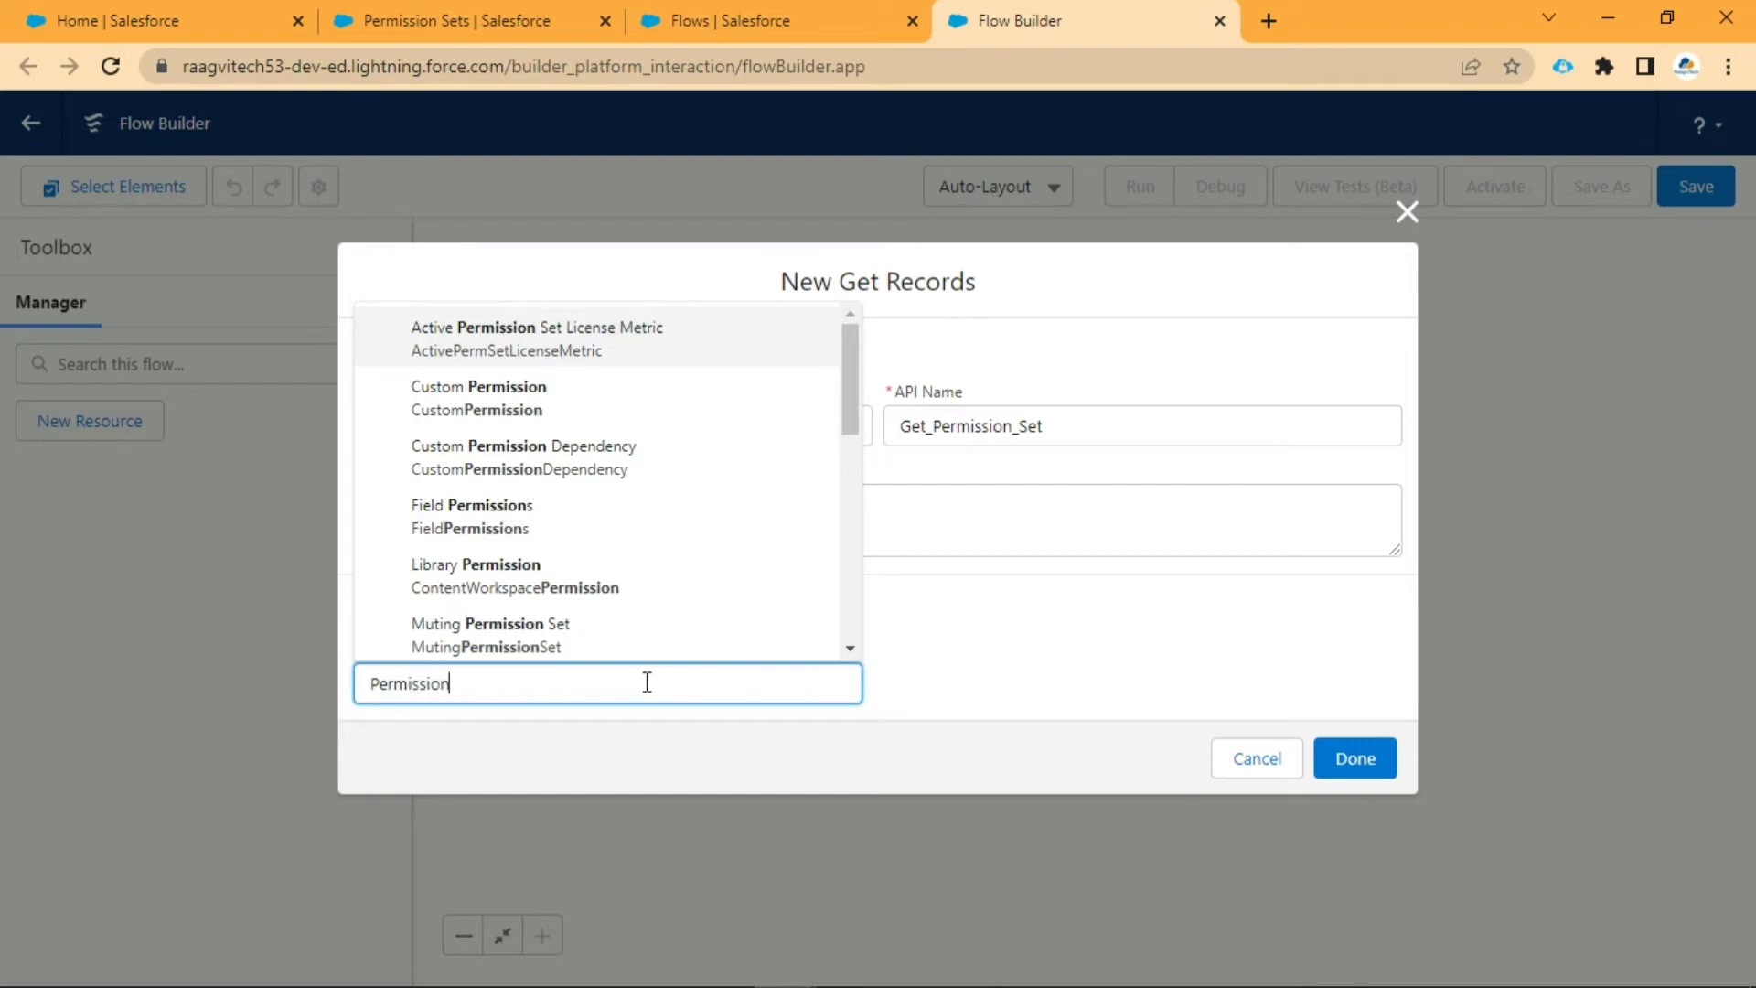
text(set)
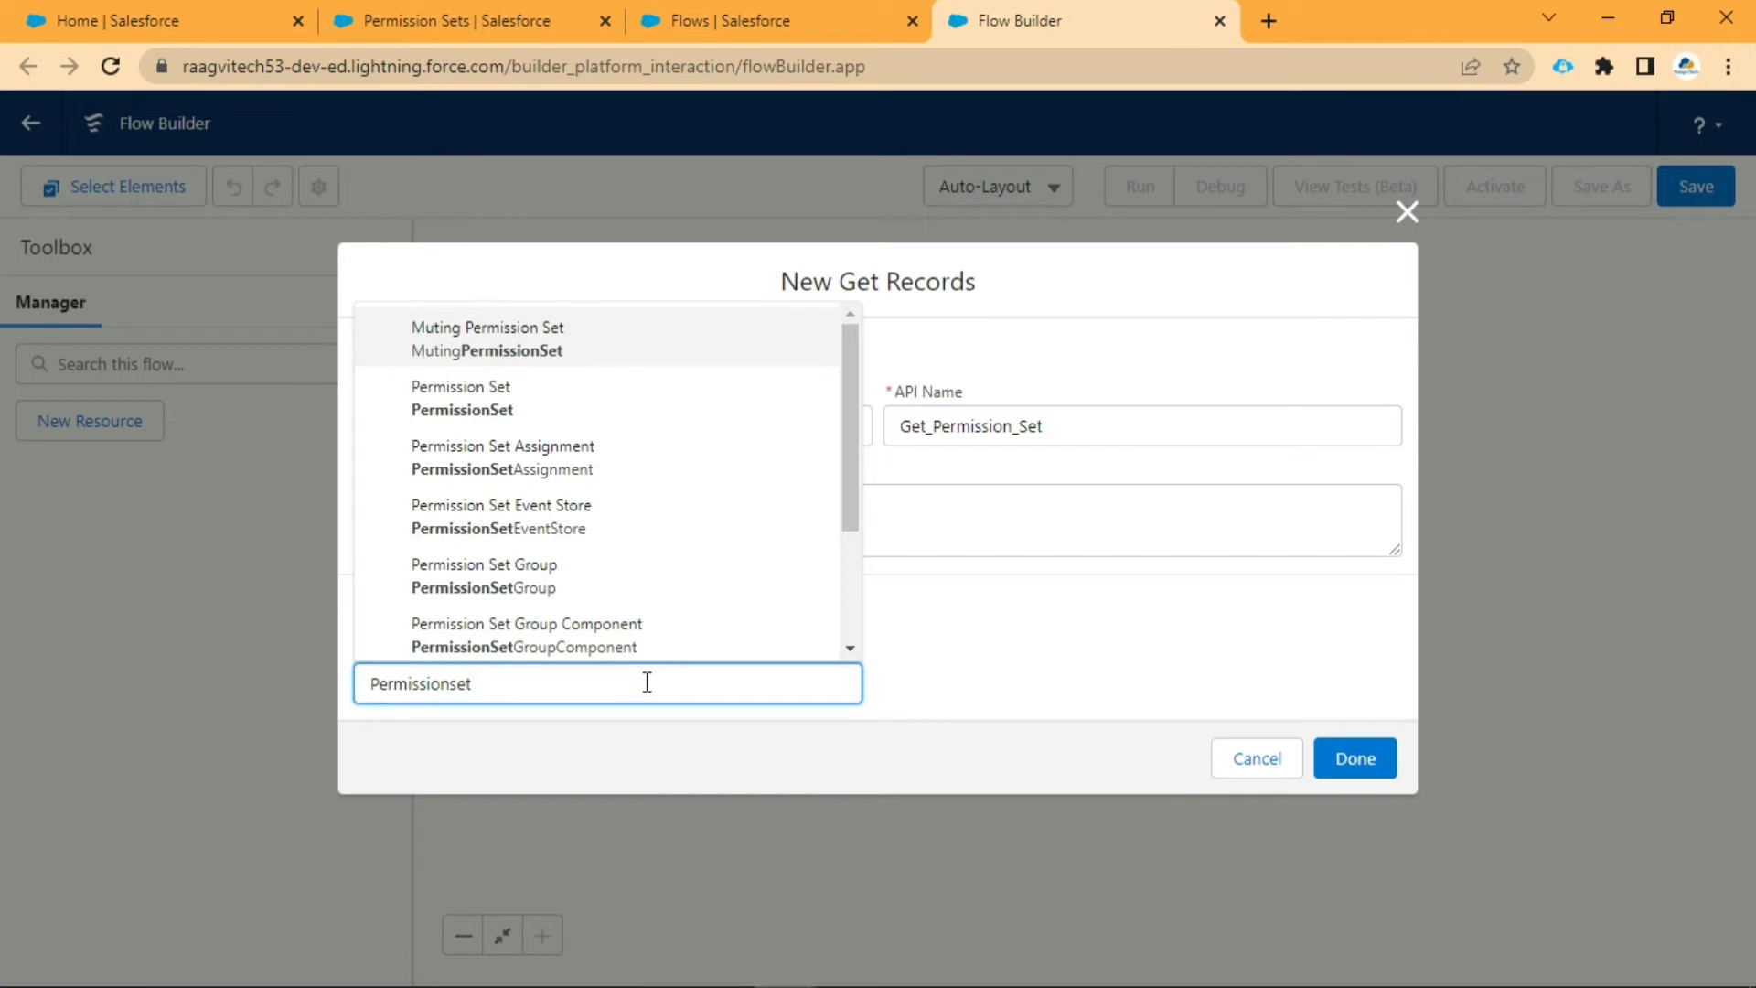
click(635, 391)
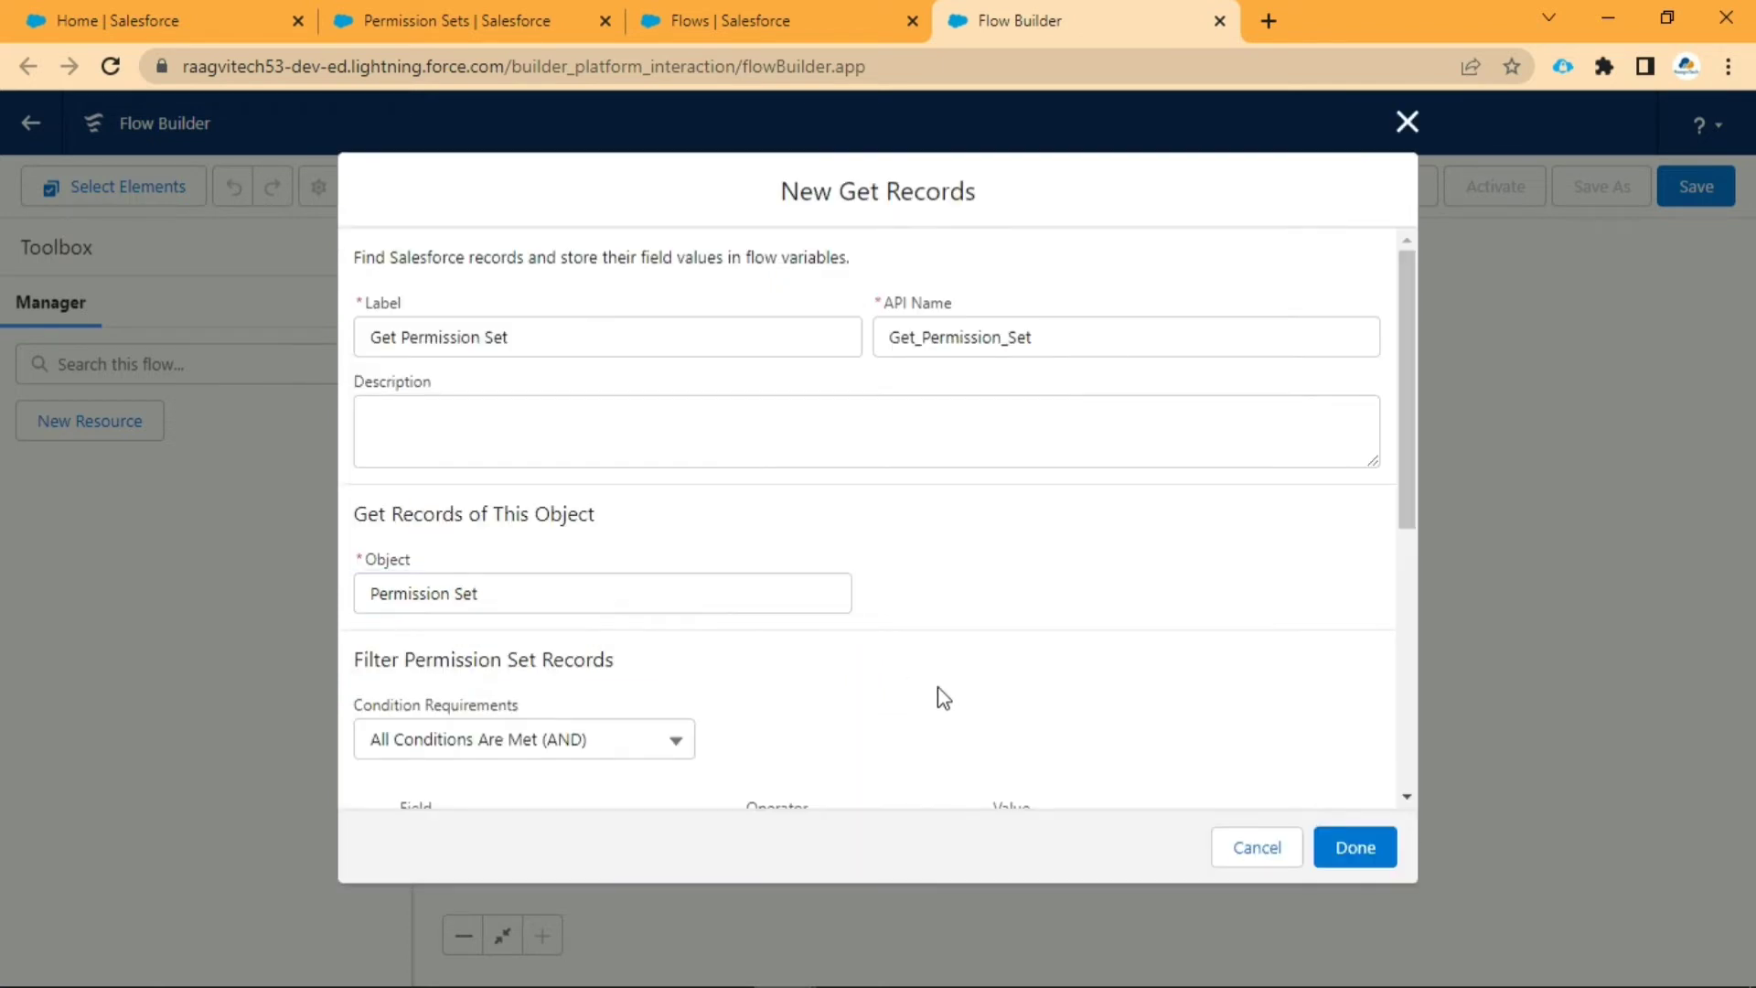
Step: Filter the Permission Set records on the Name field with the Equals operator, keeping All Conditions Are Met (AND)
scroll(936, 698, down, 4)
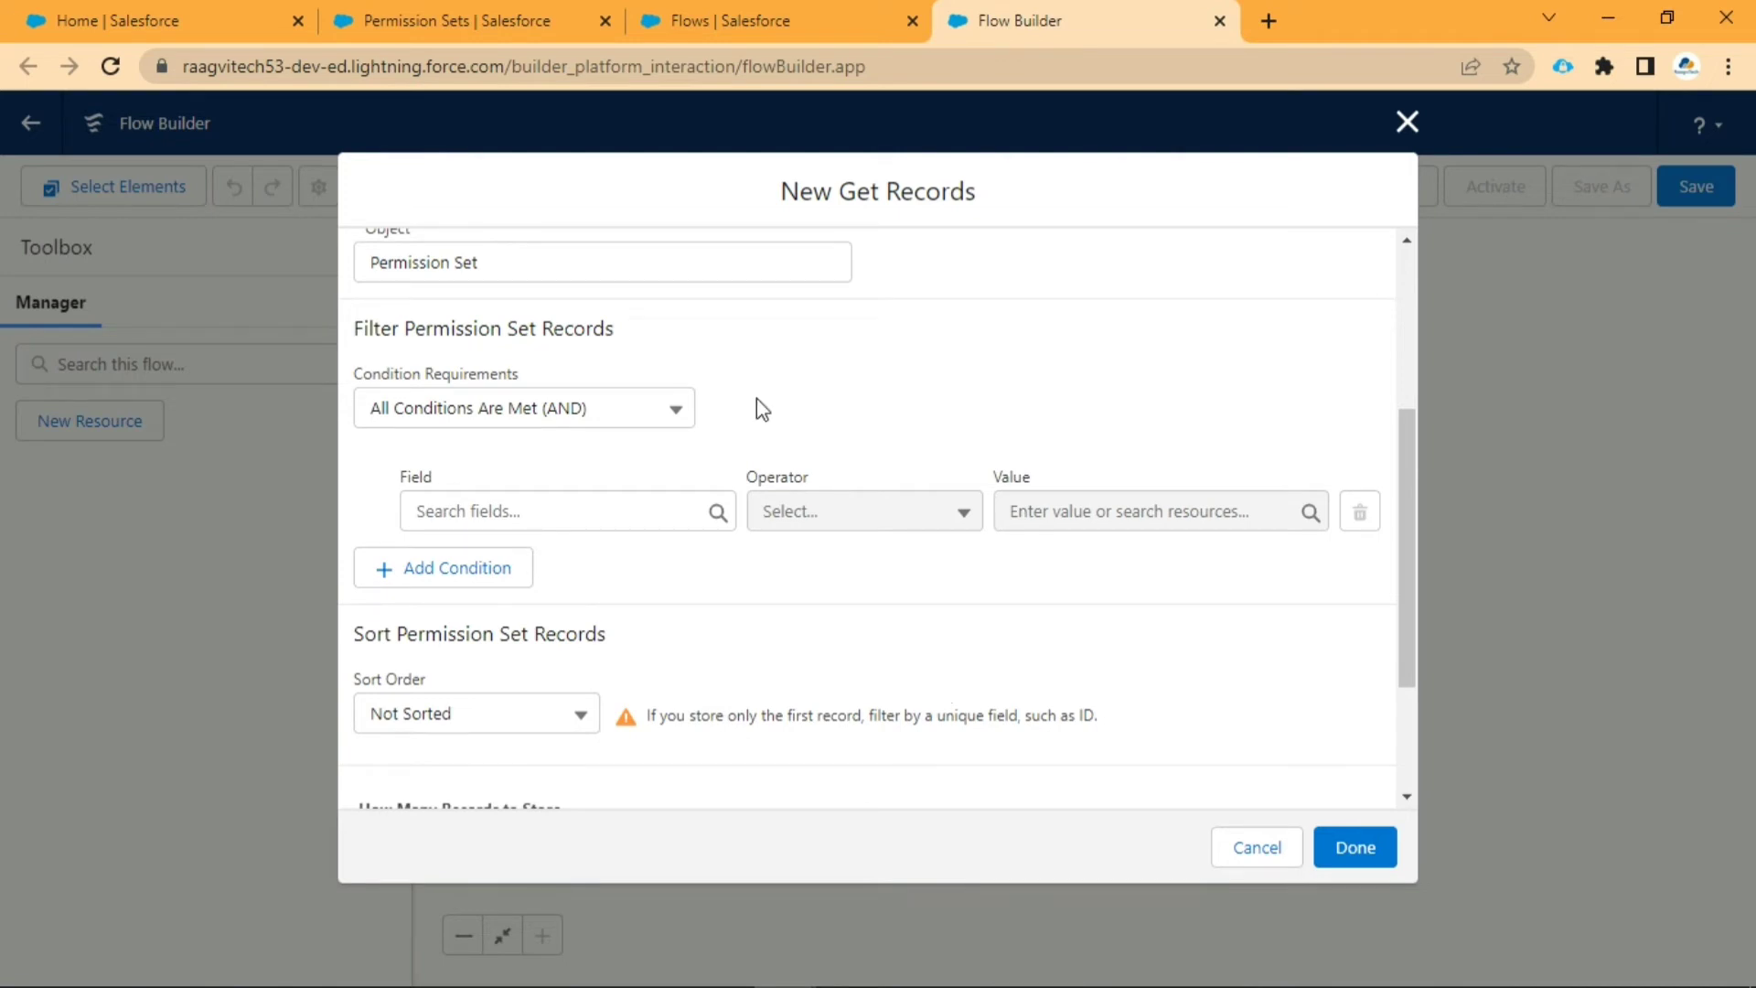
click(622, 514)
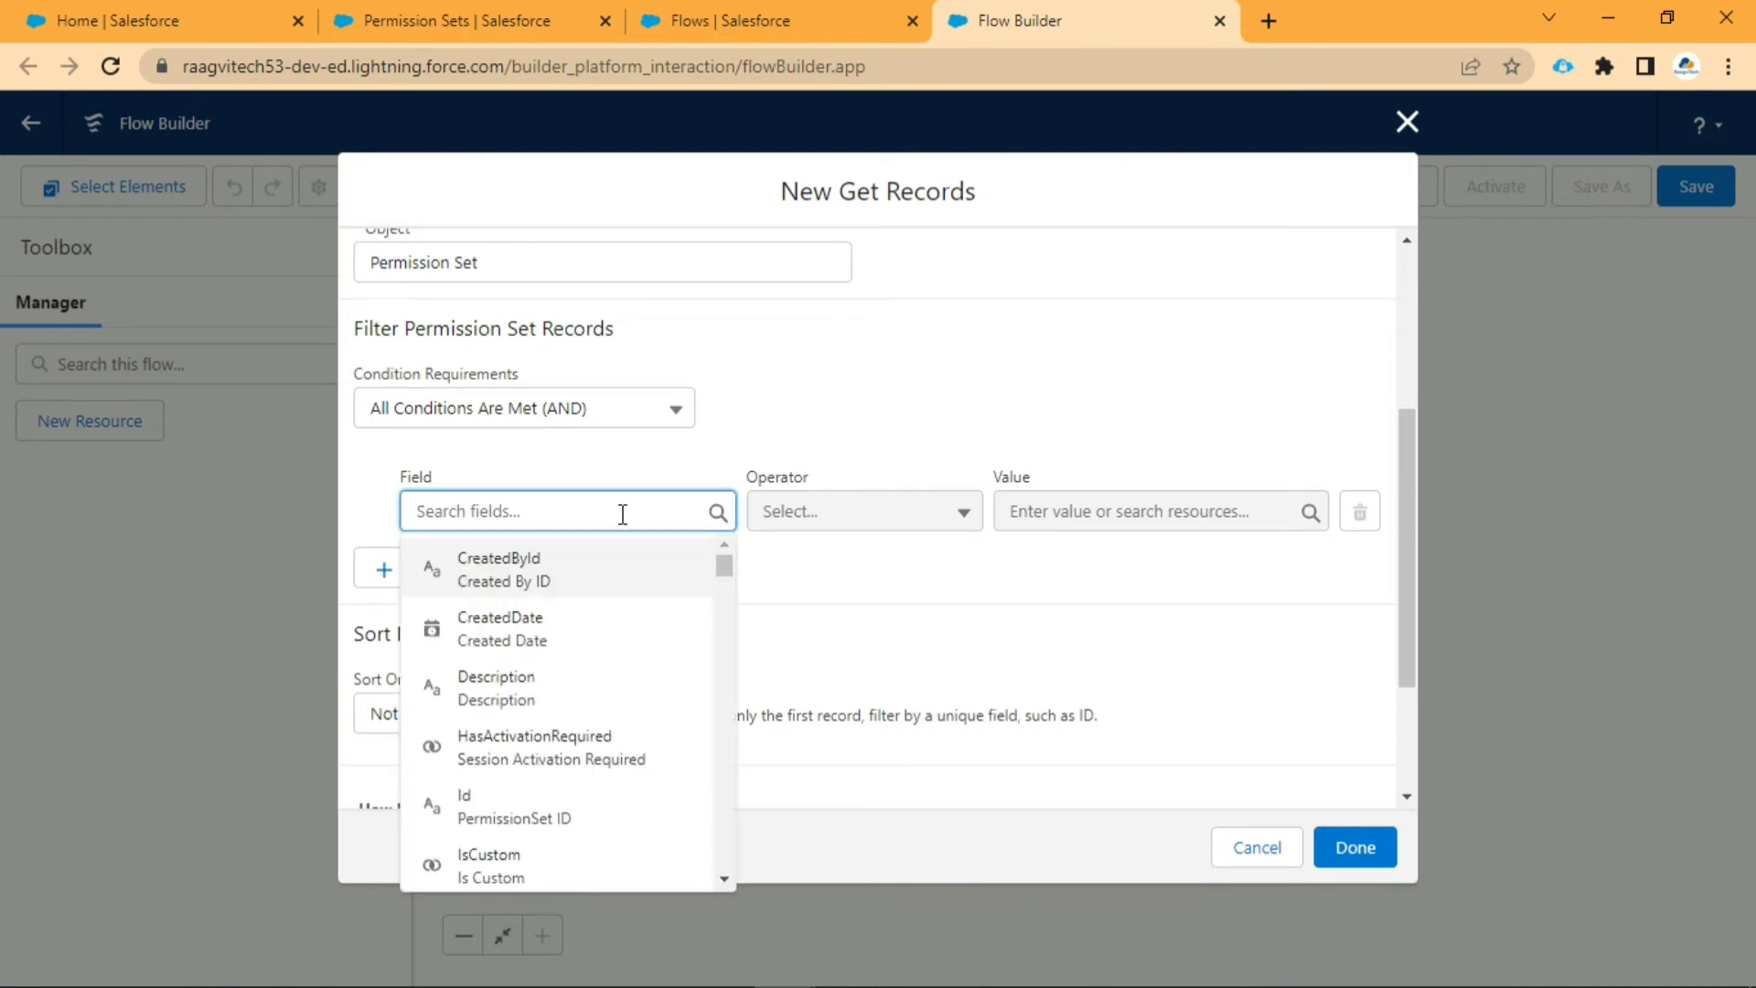
text(name)
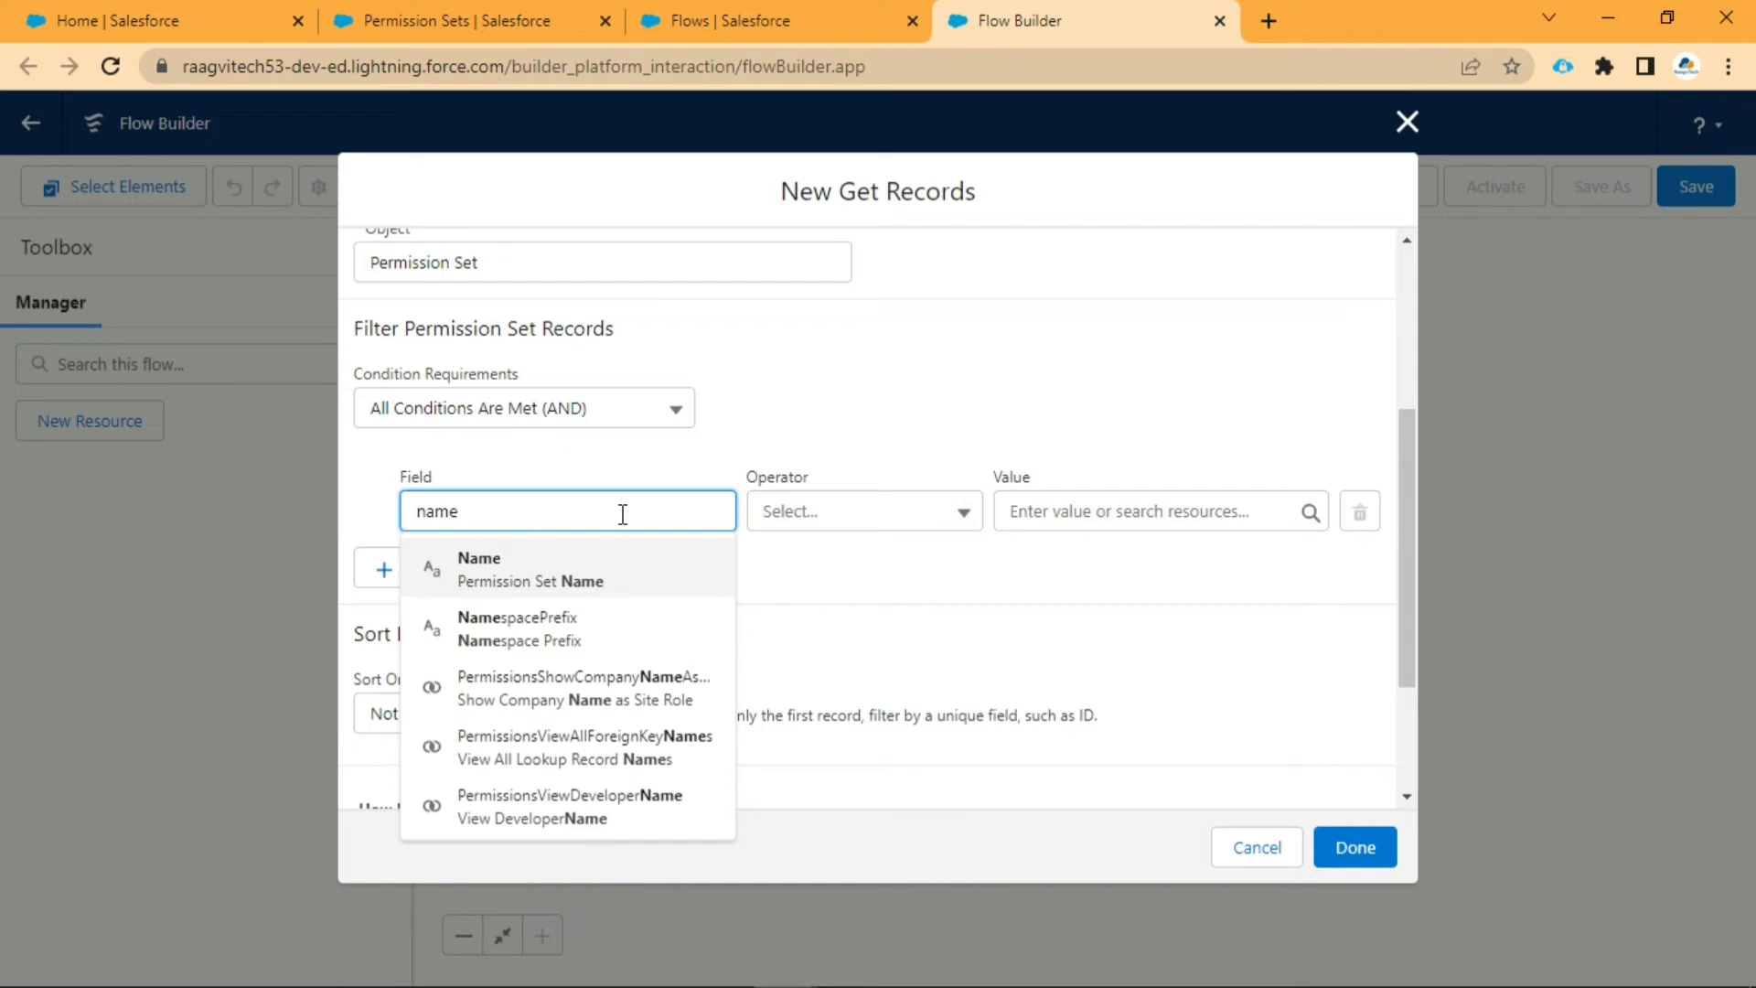
click(639, 582)
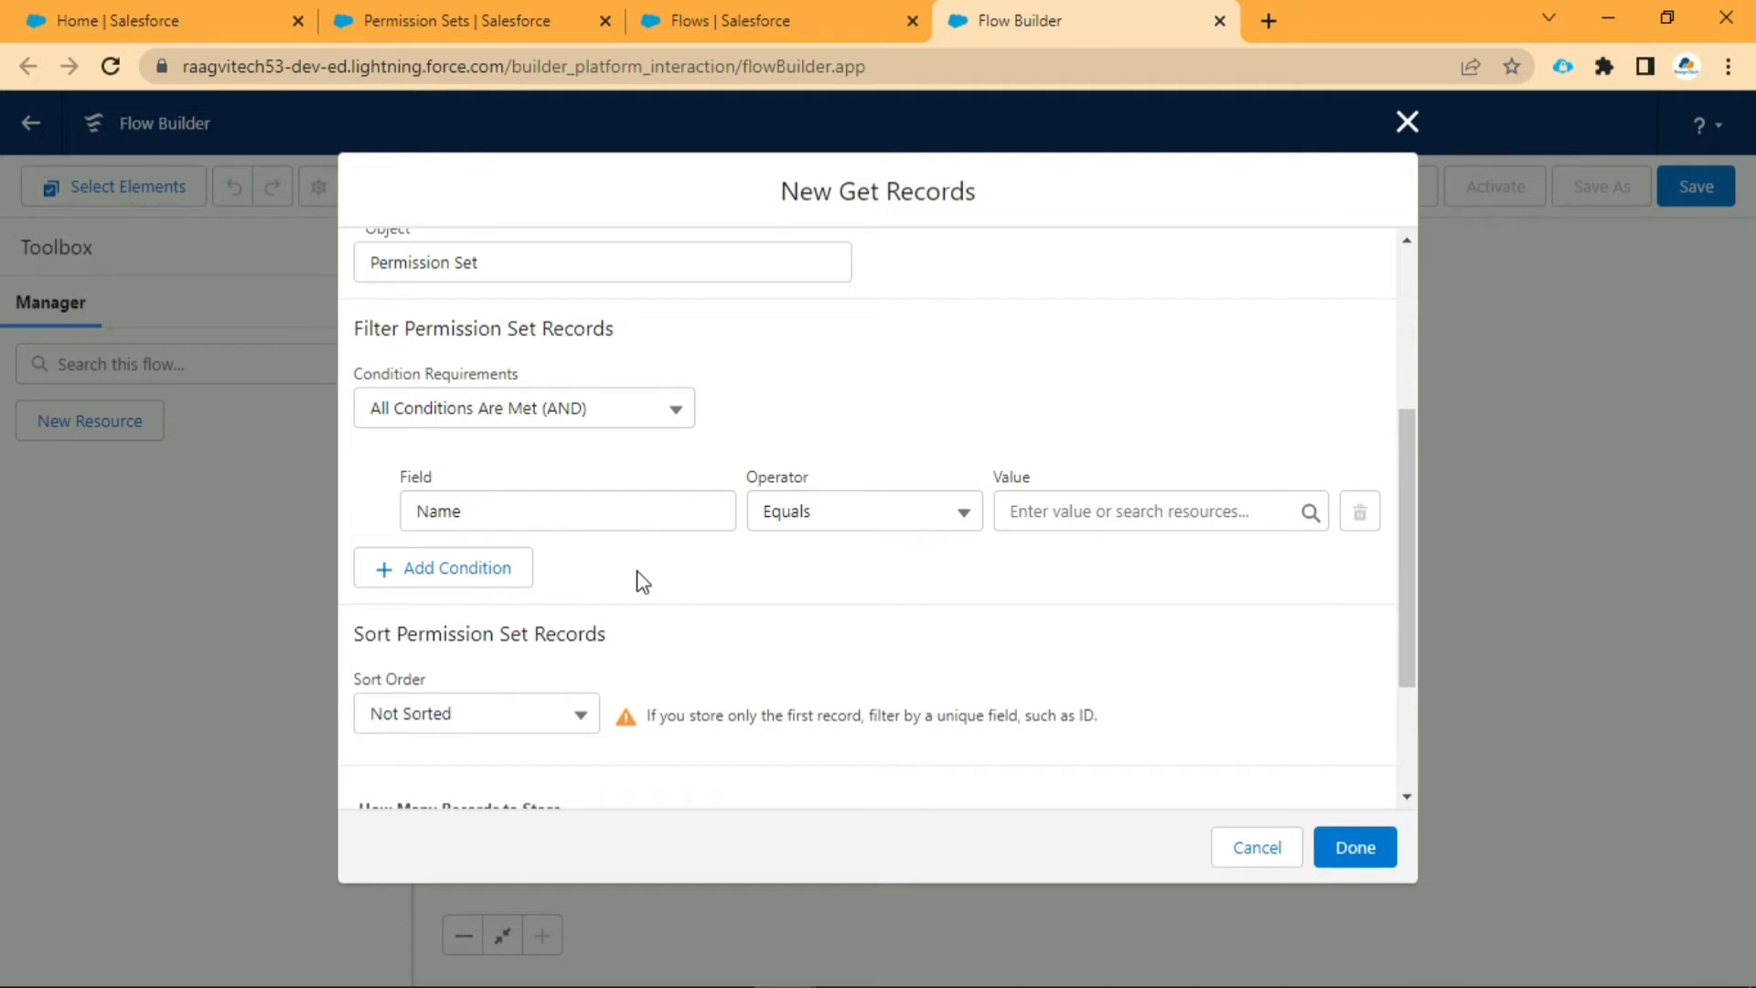
Step: Copy the API name My_Test_PS from the permission set overview into the Name condition's value and finish the Get Records element
click(470, 10)
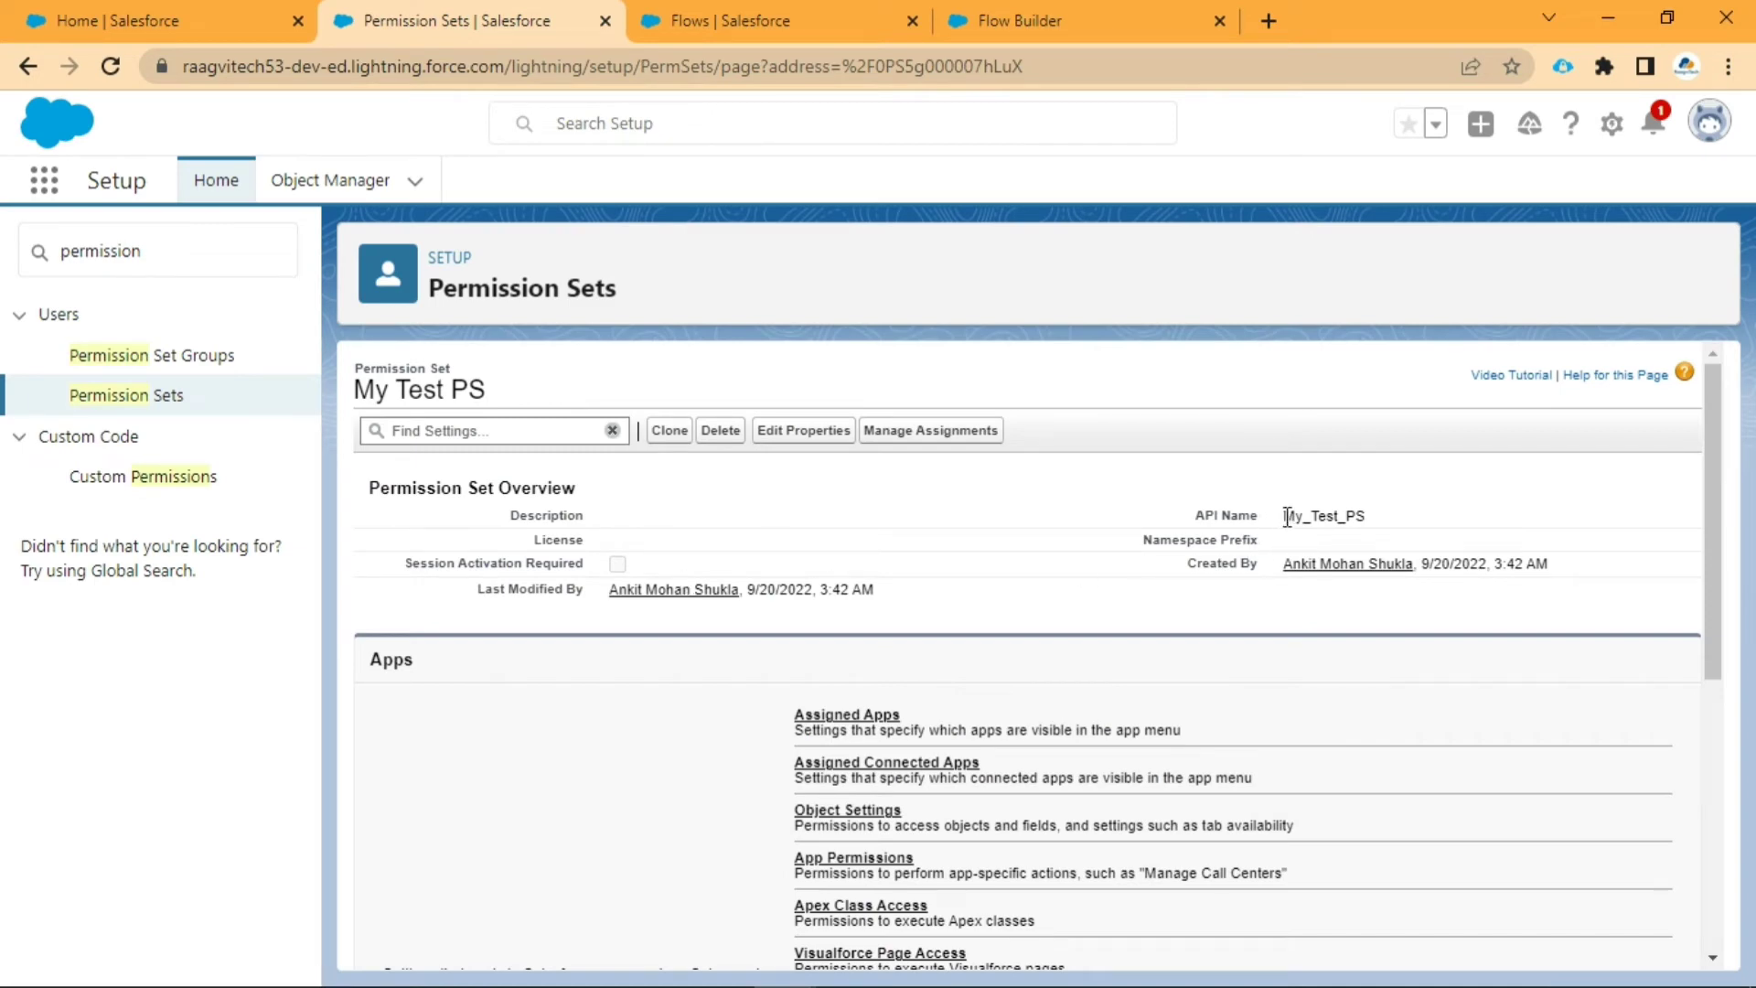
drag(1285, 514, 1364, 516)
key(ctrl+c)
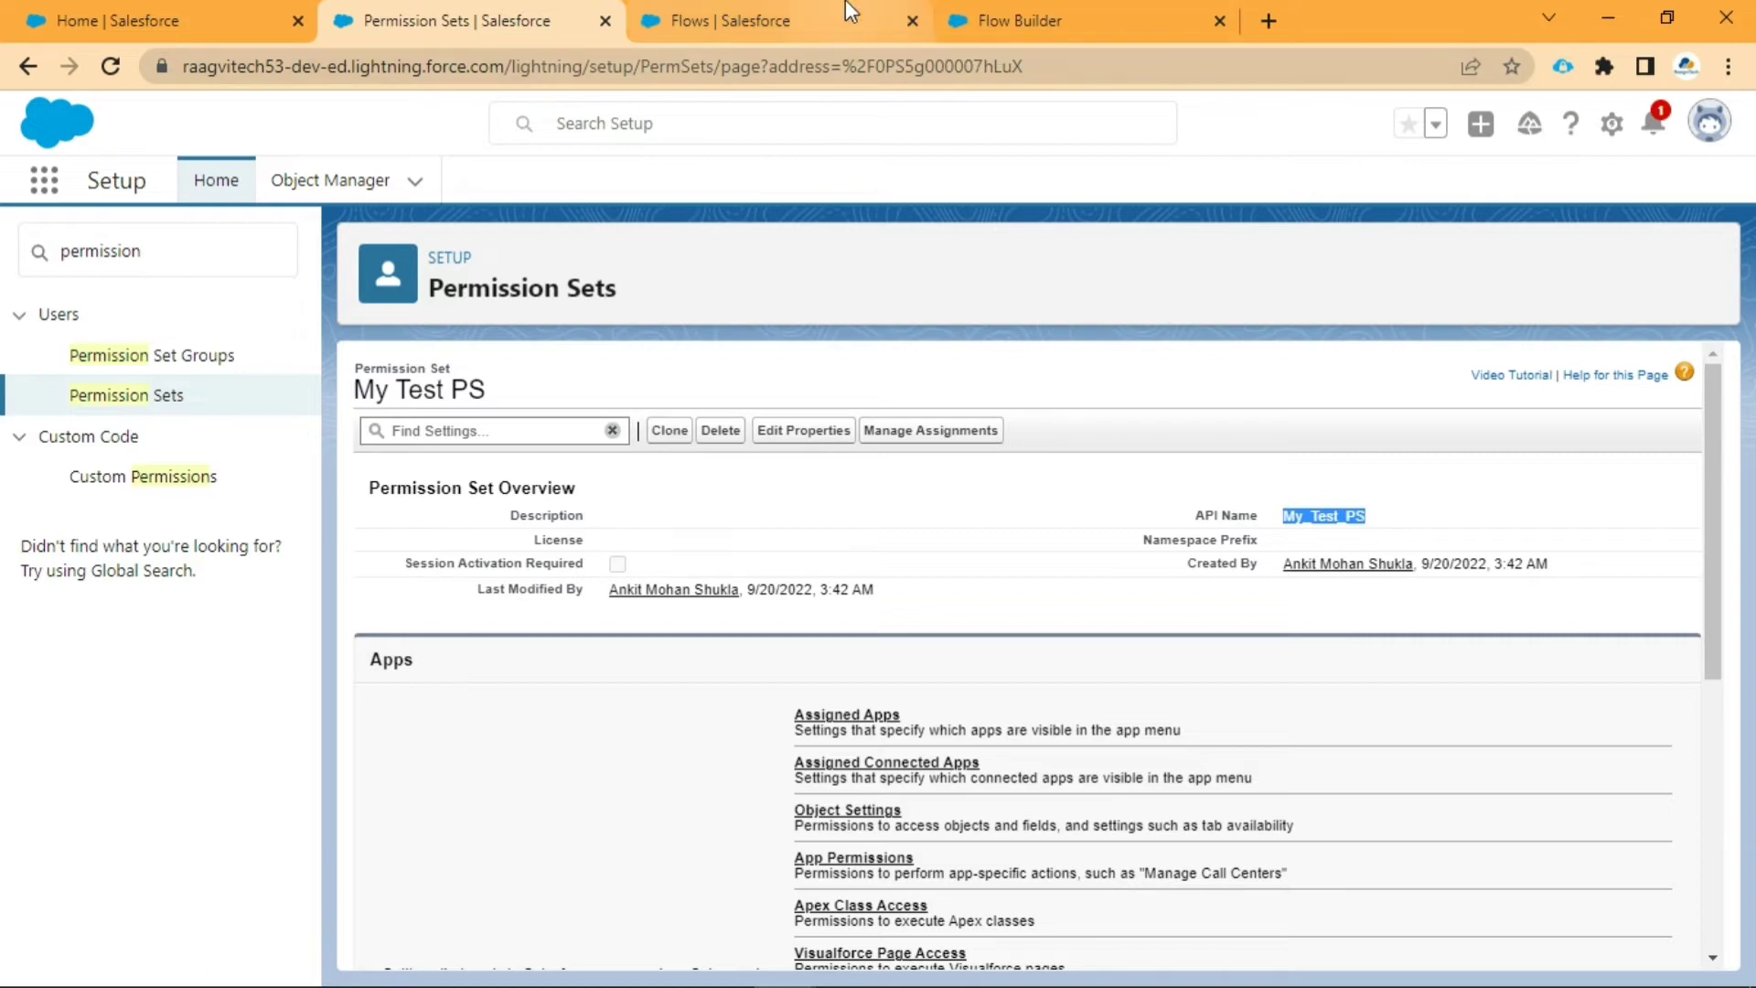
click(1036, 11)
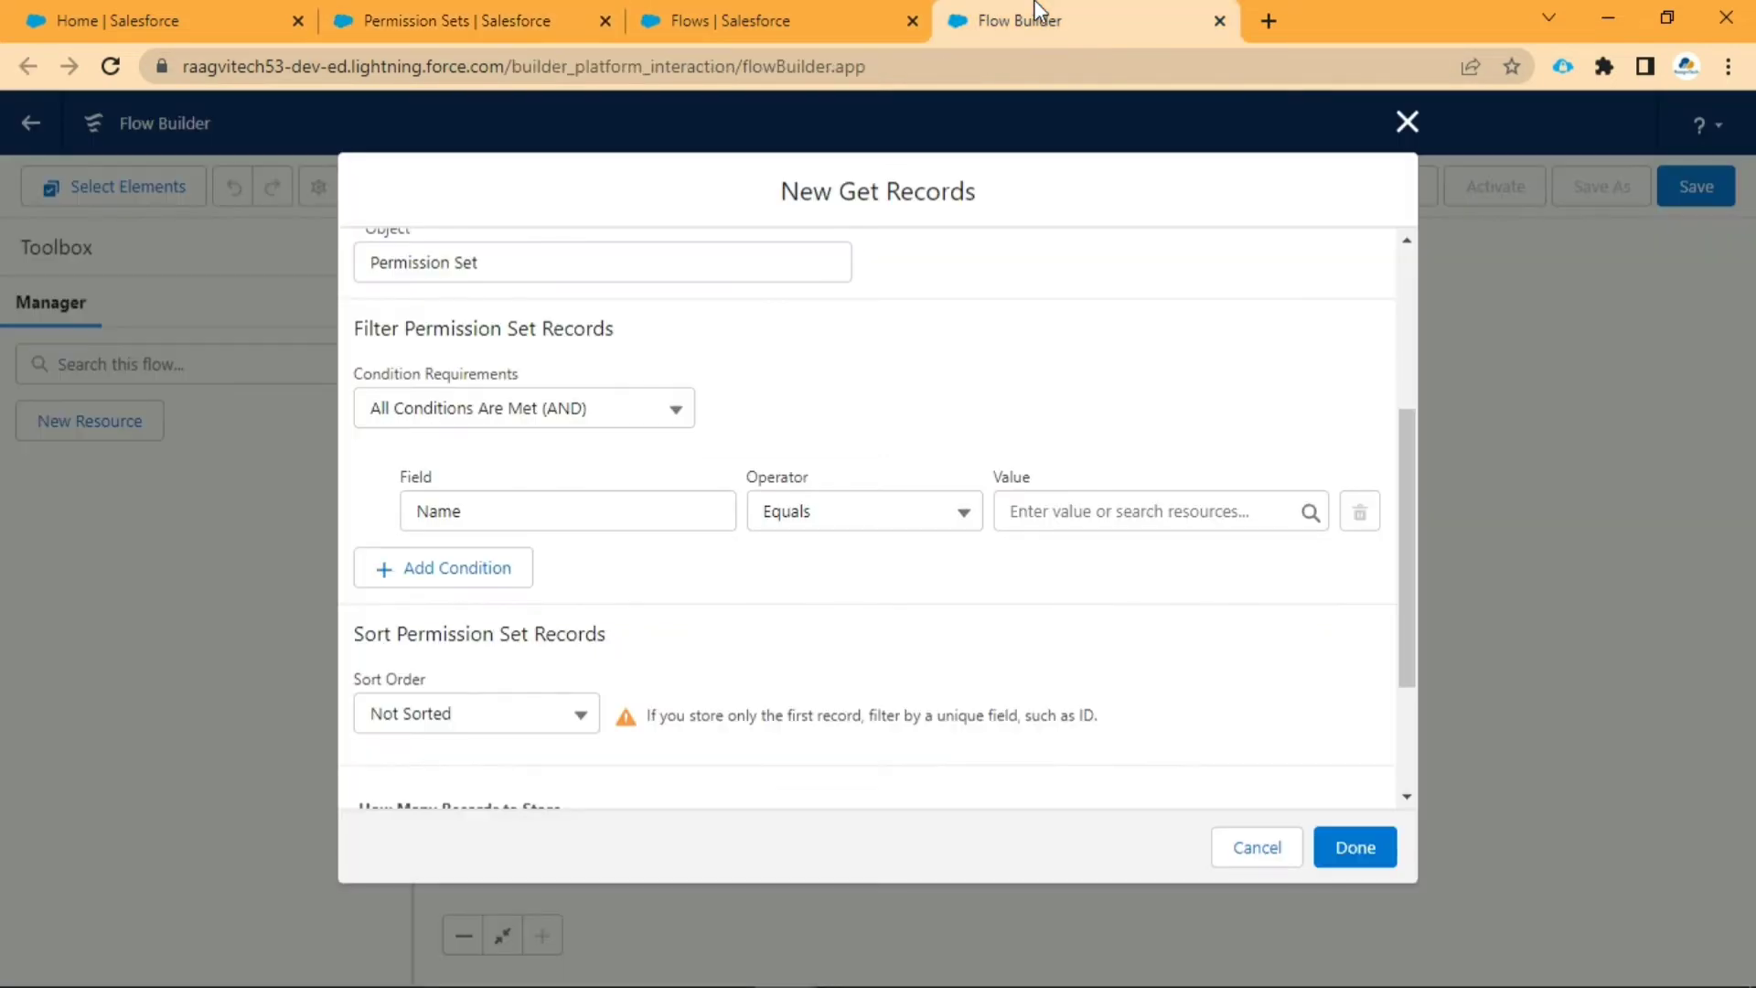
click(1070, 510)
key(ctrl+v)
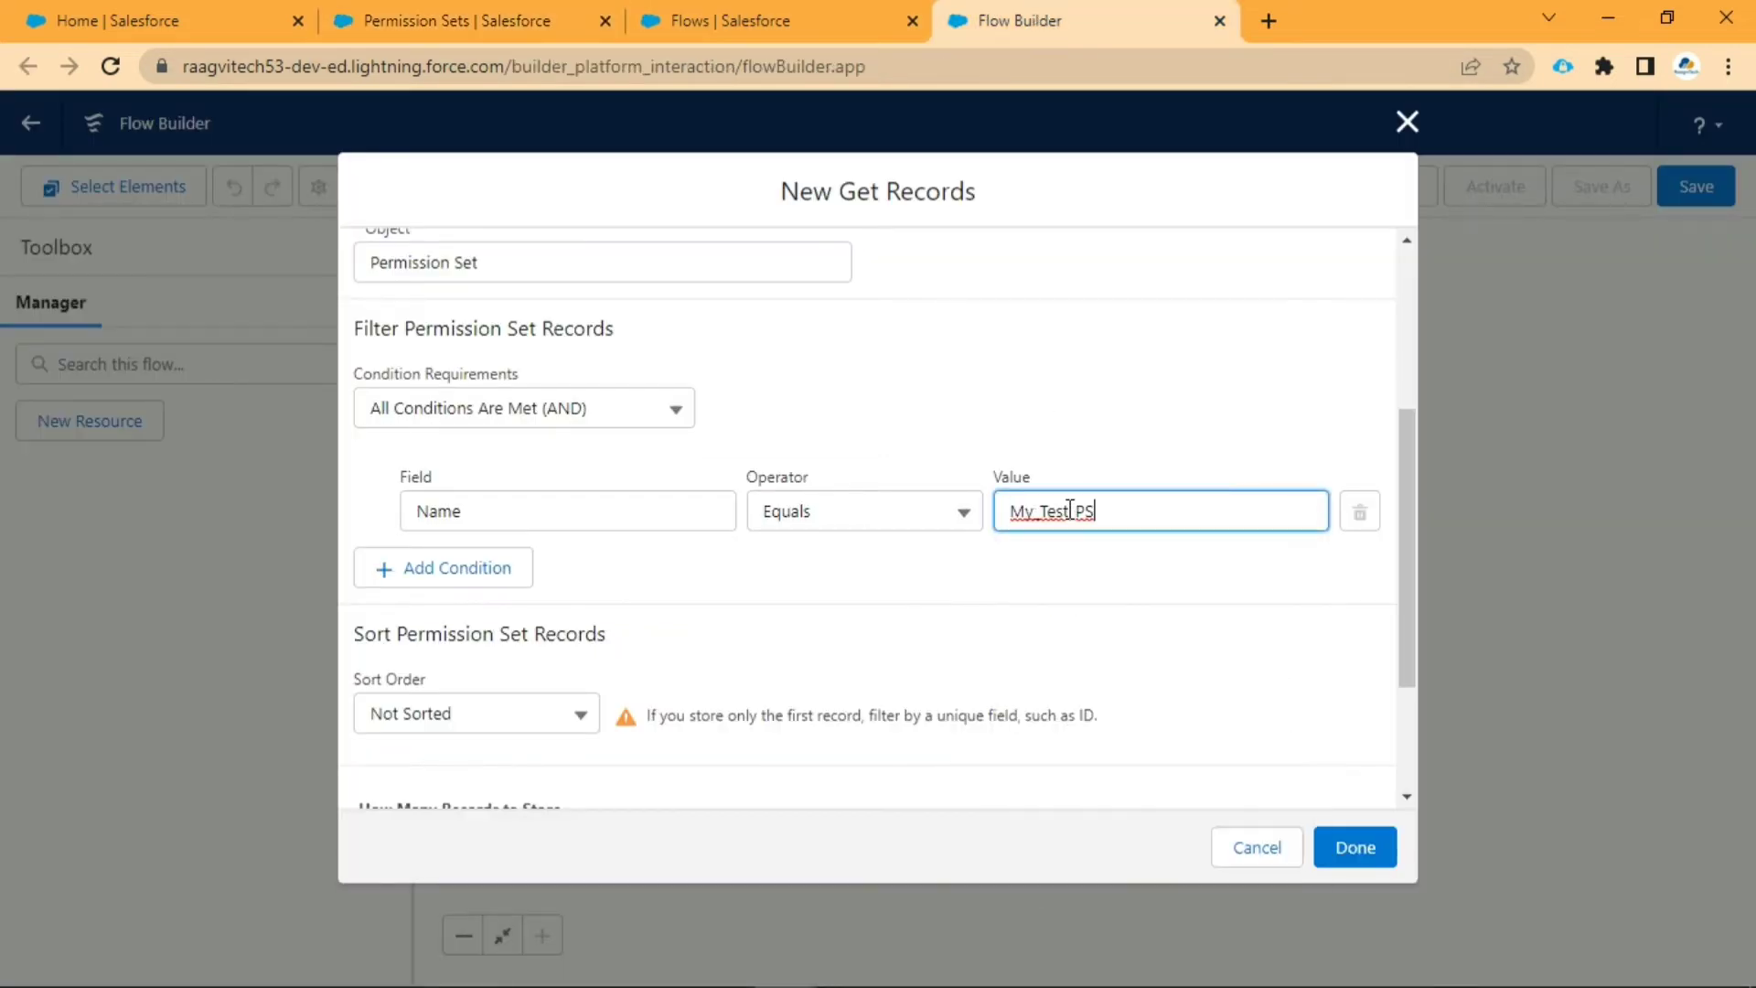
click(1015, 631)
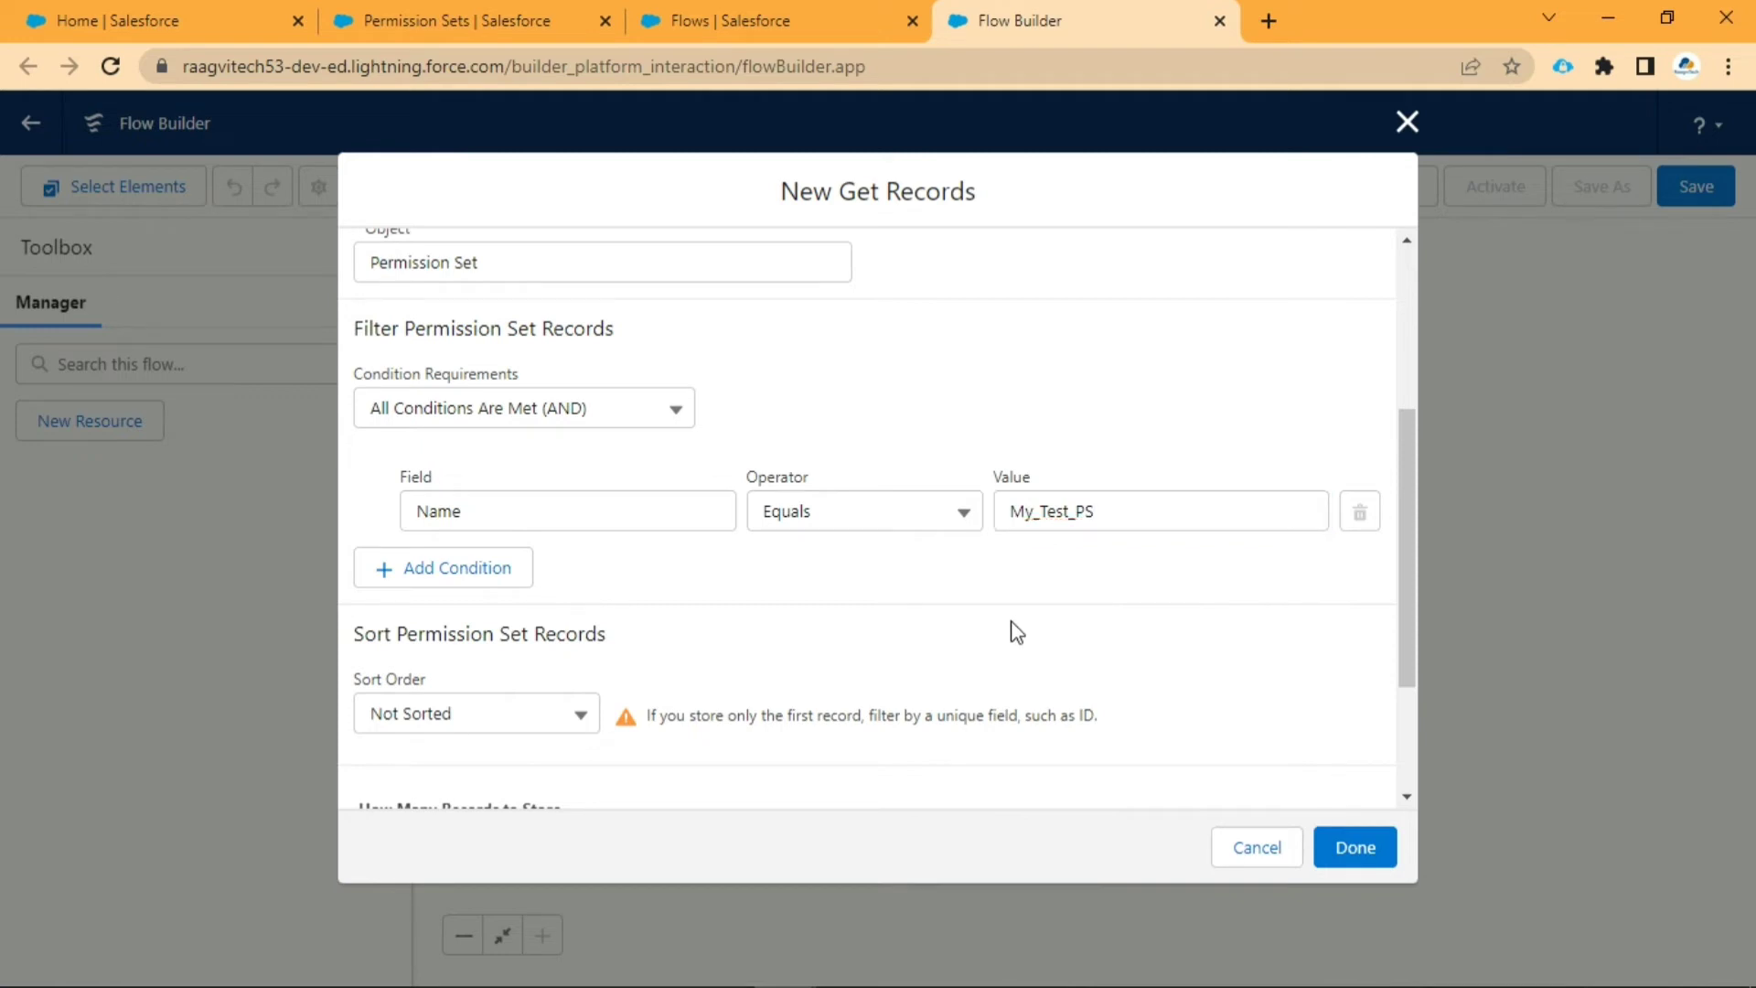
scroll(1015, 631, down, 2)
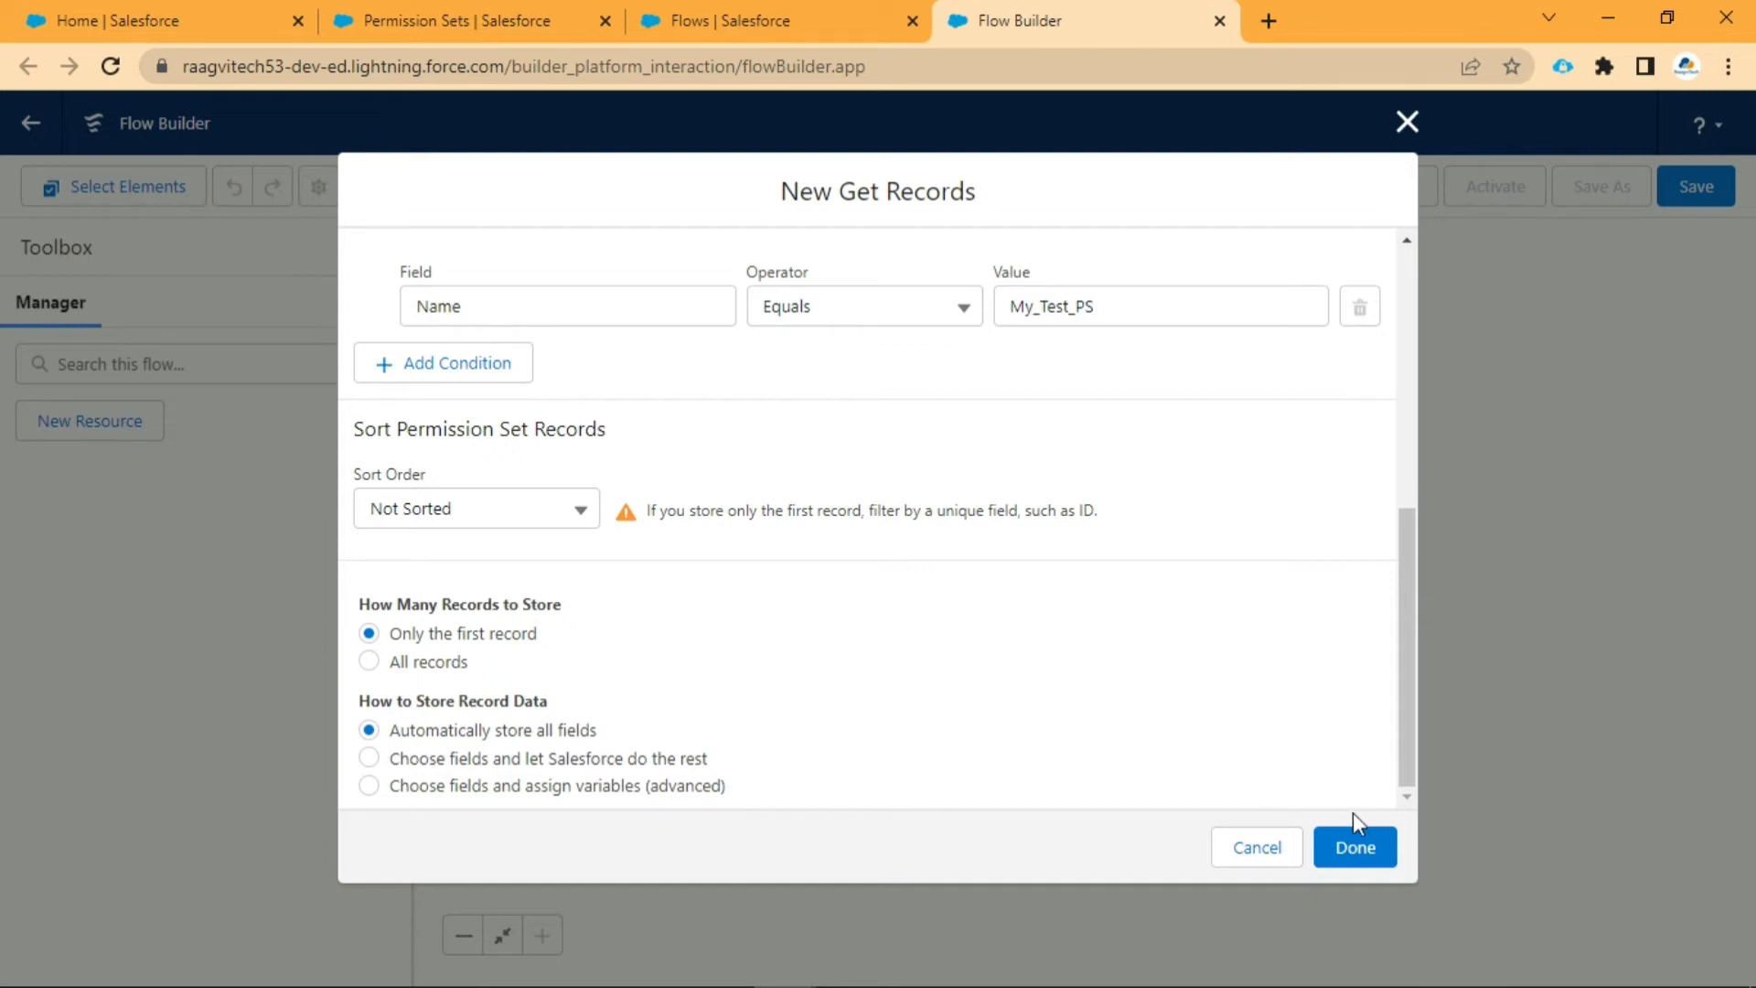
click(1369, 853)
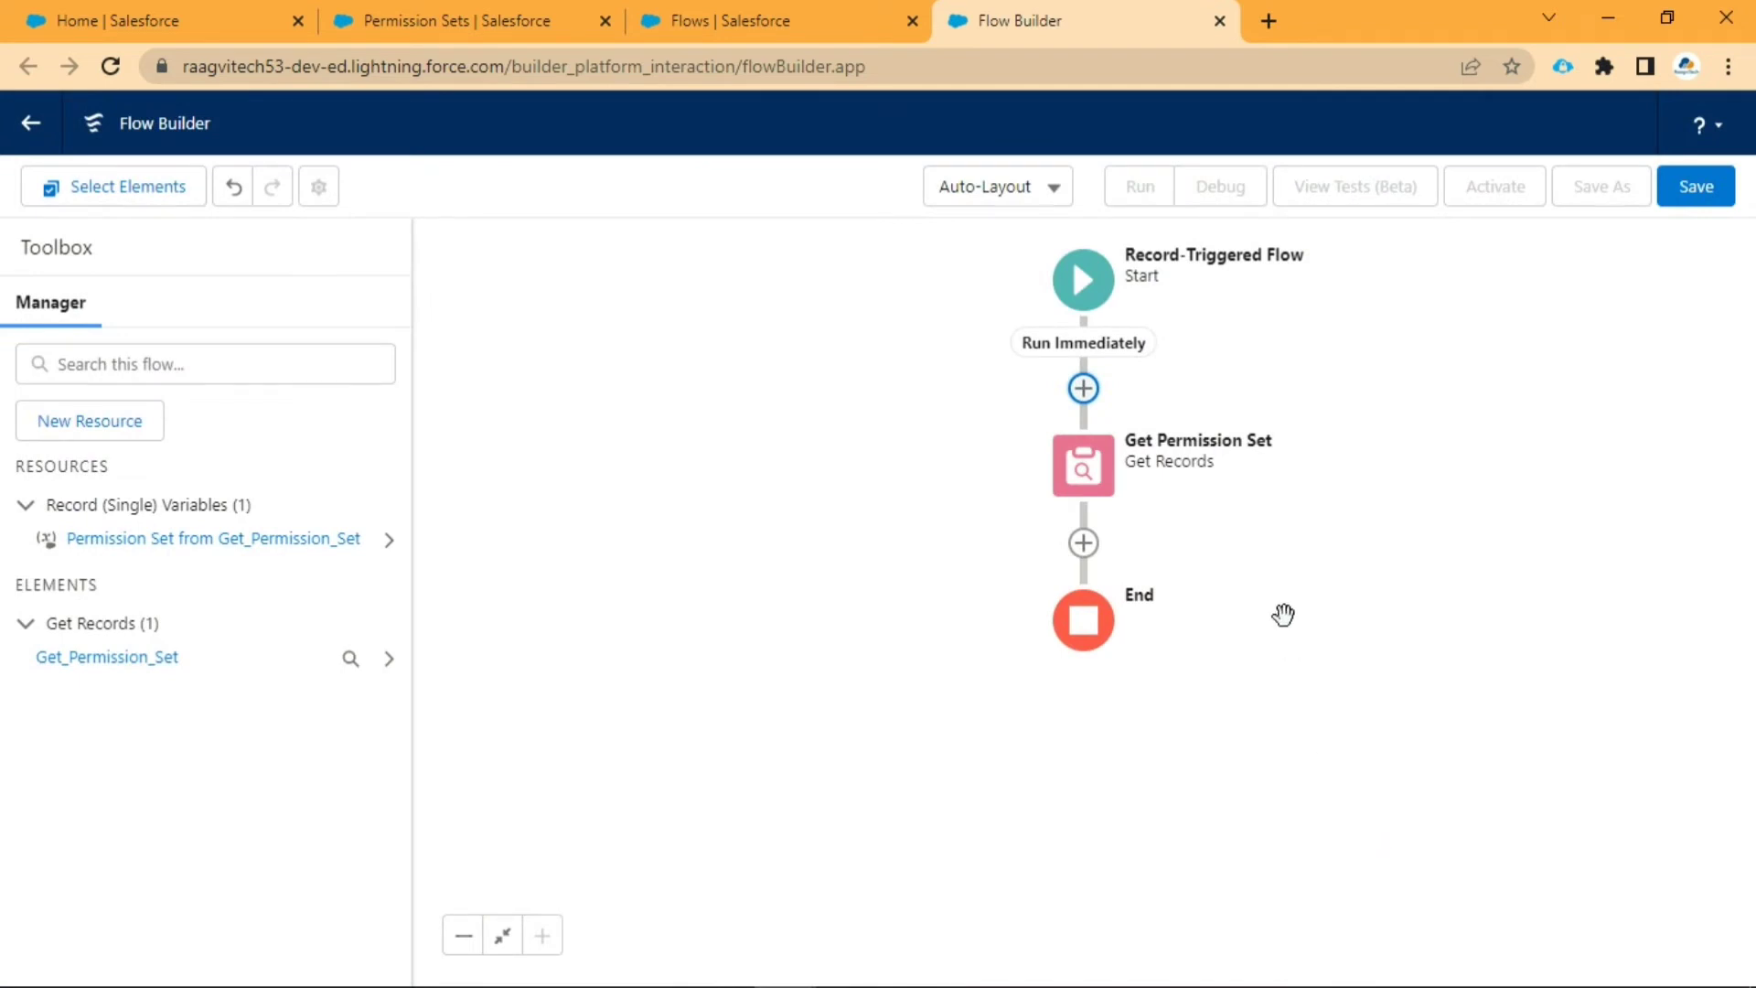
Step: Add a Create Records element labelled "Create Permission Set Assignment" directly after the Get Permission Set element
click(1083, 543)
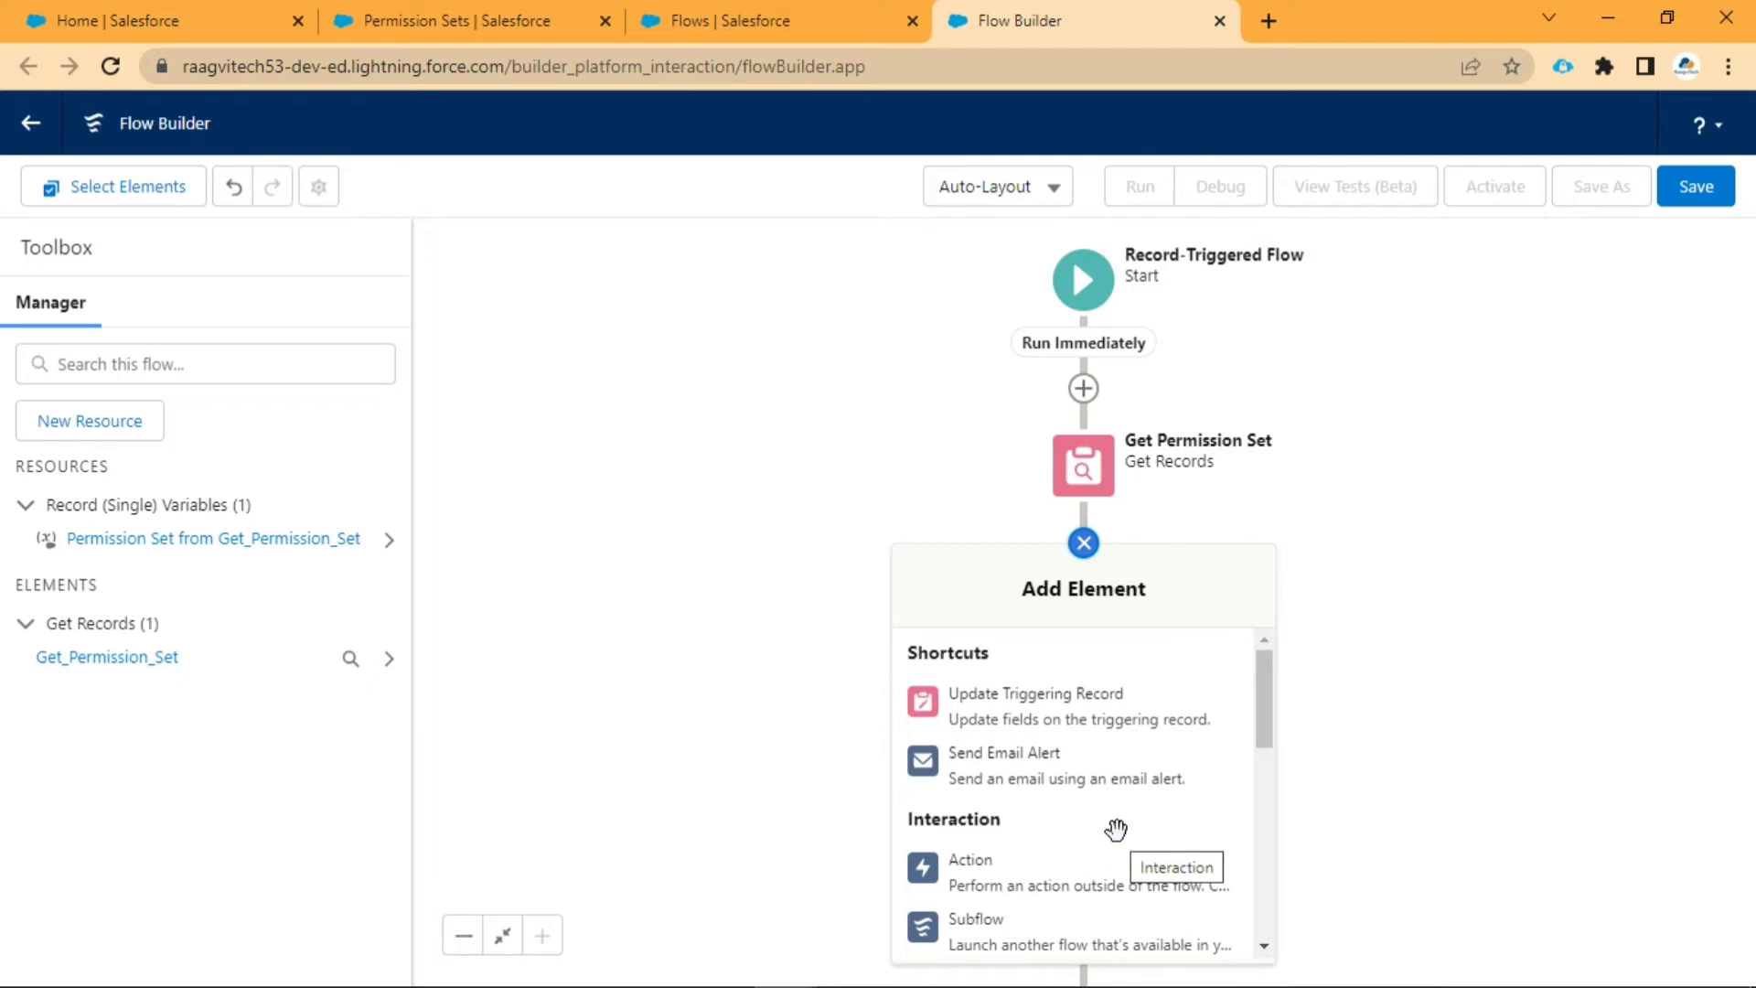
scroll(1116, 829, down, 5)
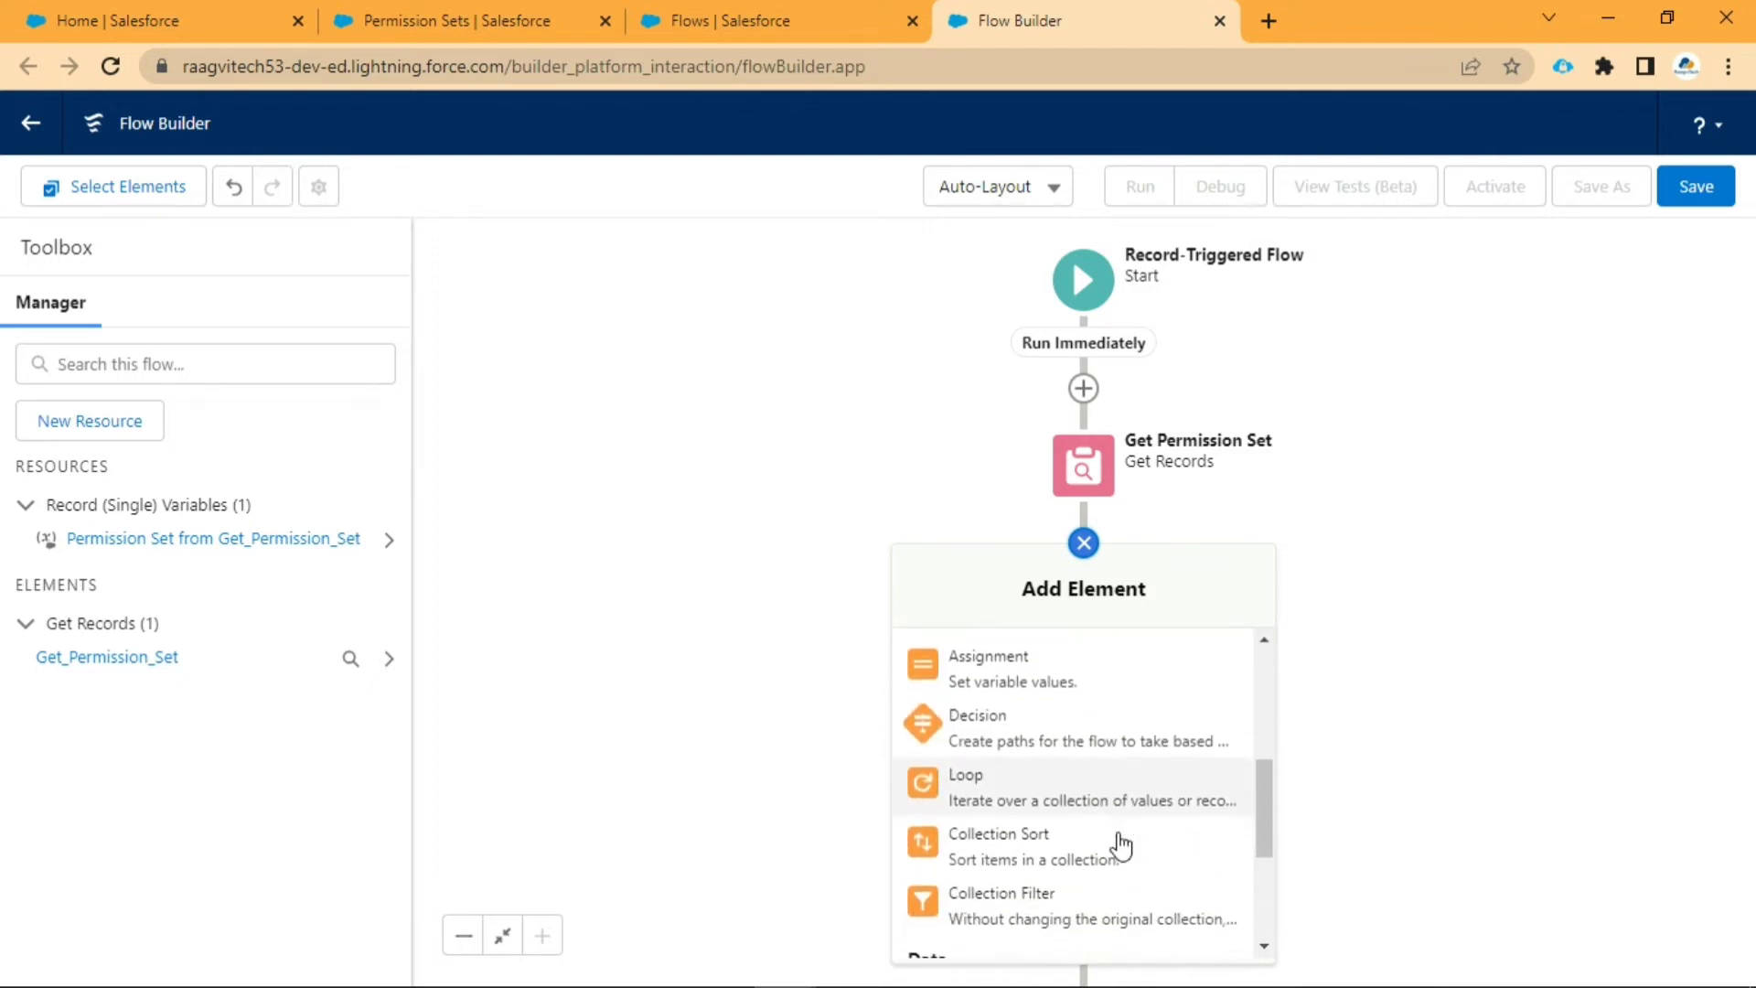
scroll(1119, 843, down, 3)
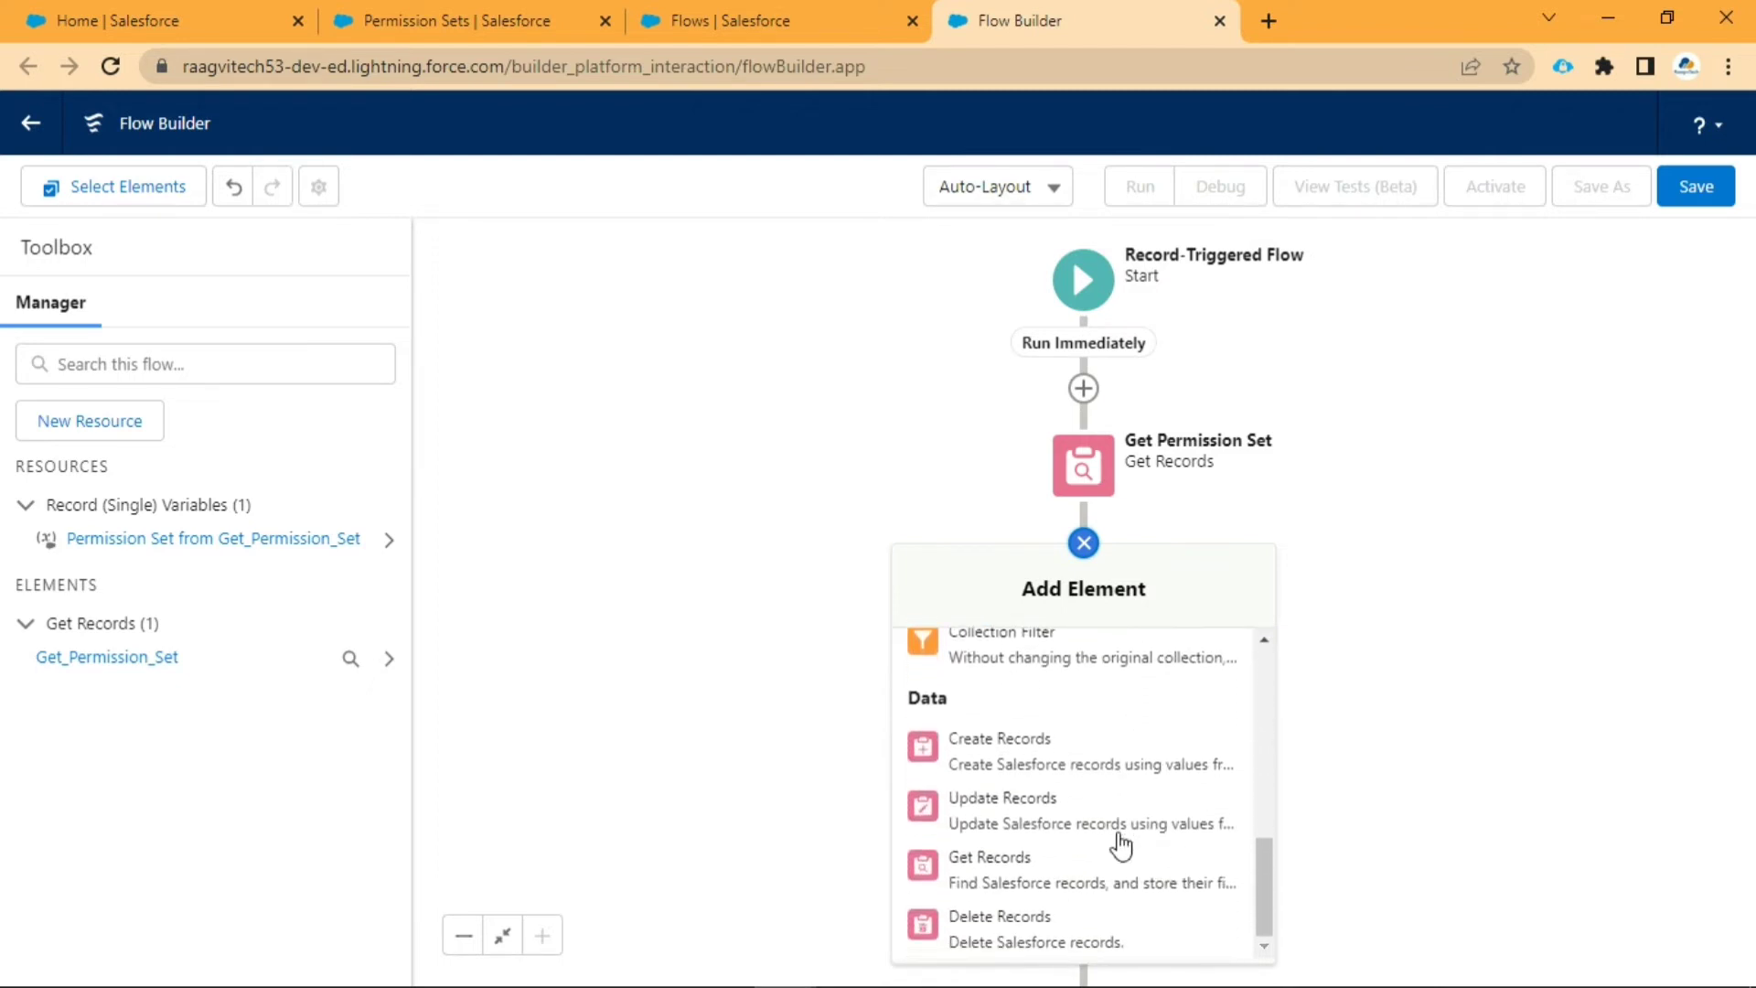
click(1082, 766)
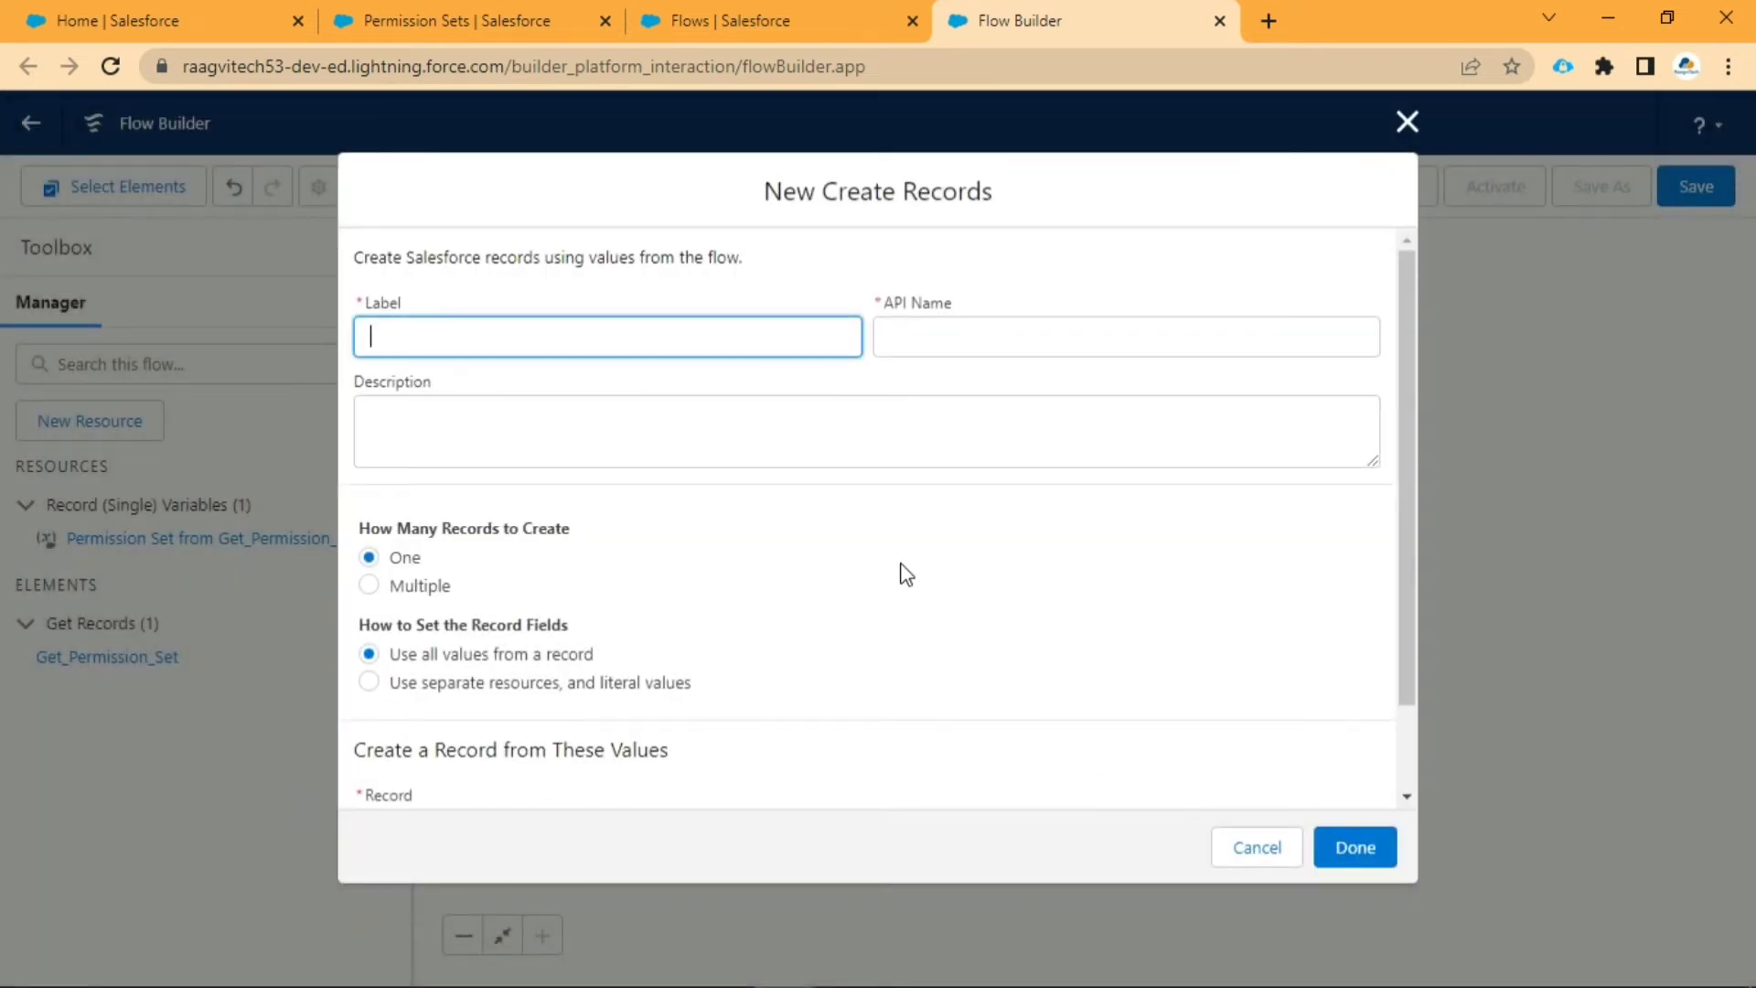
text(Create Permission Set Ass)
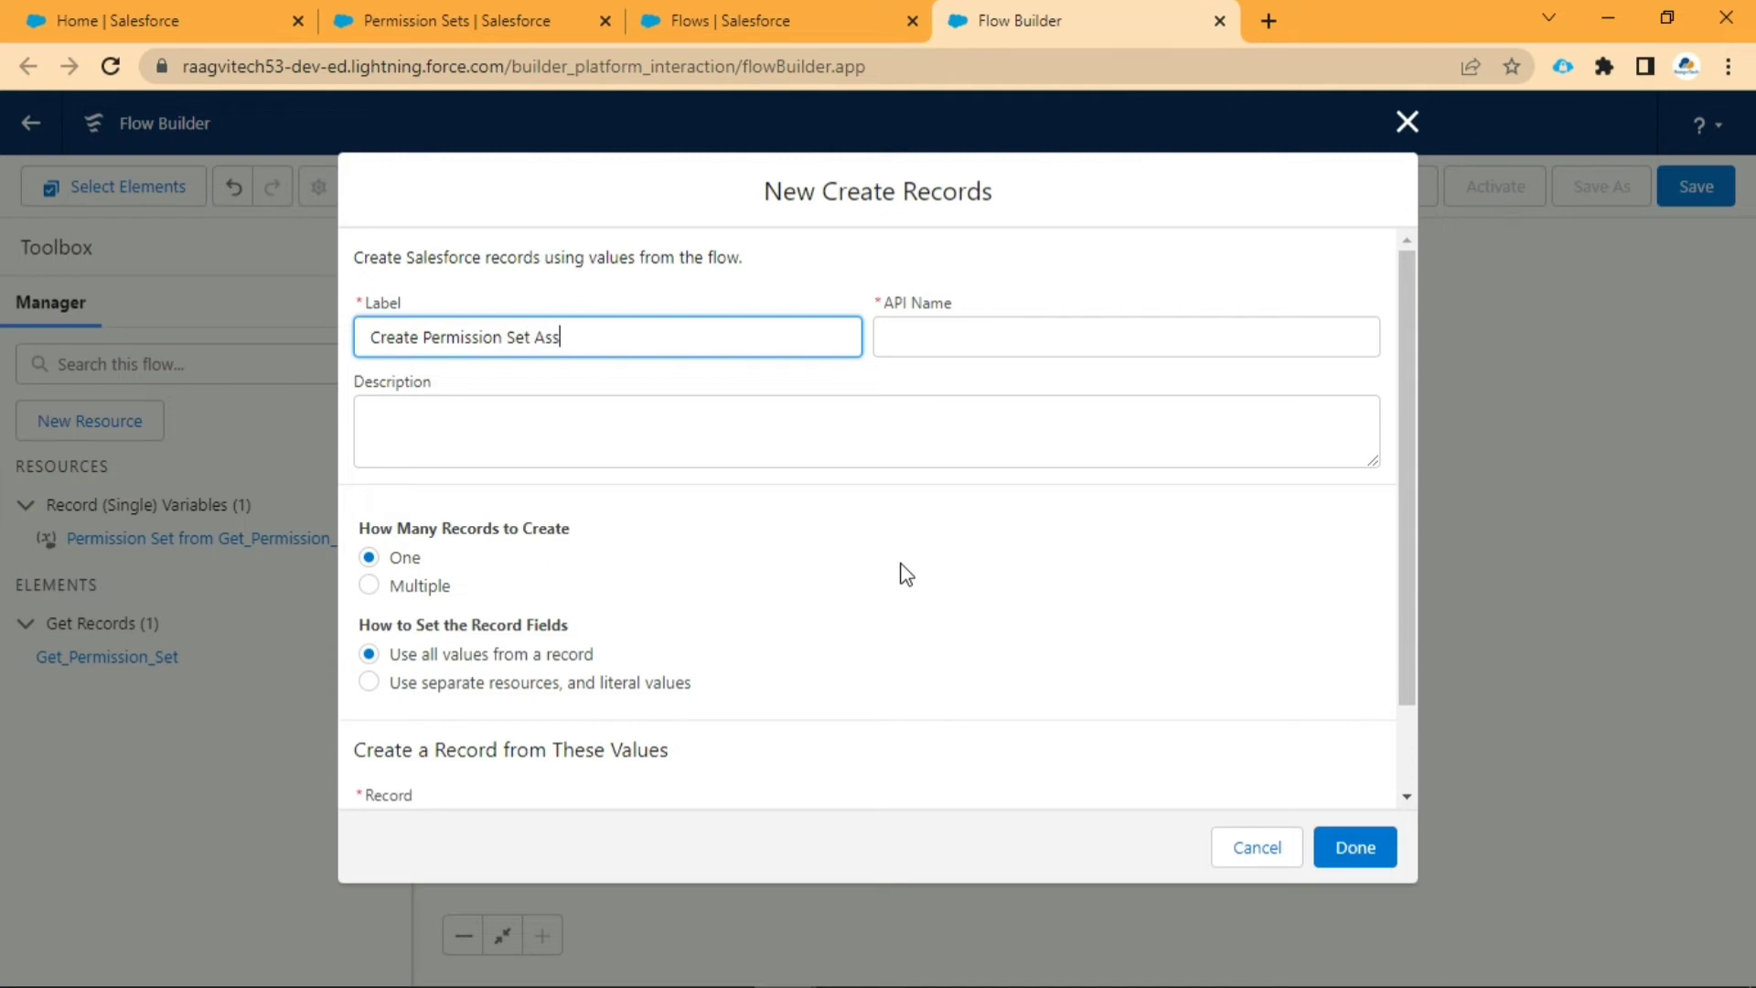
text(ignment)
click(928, 596)
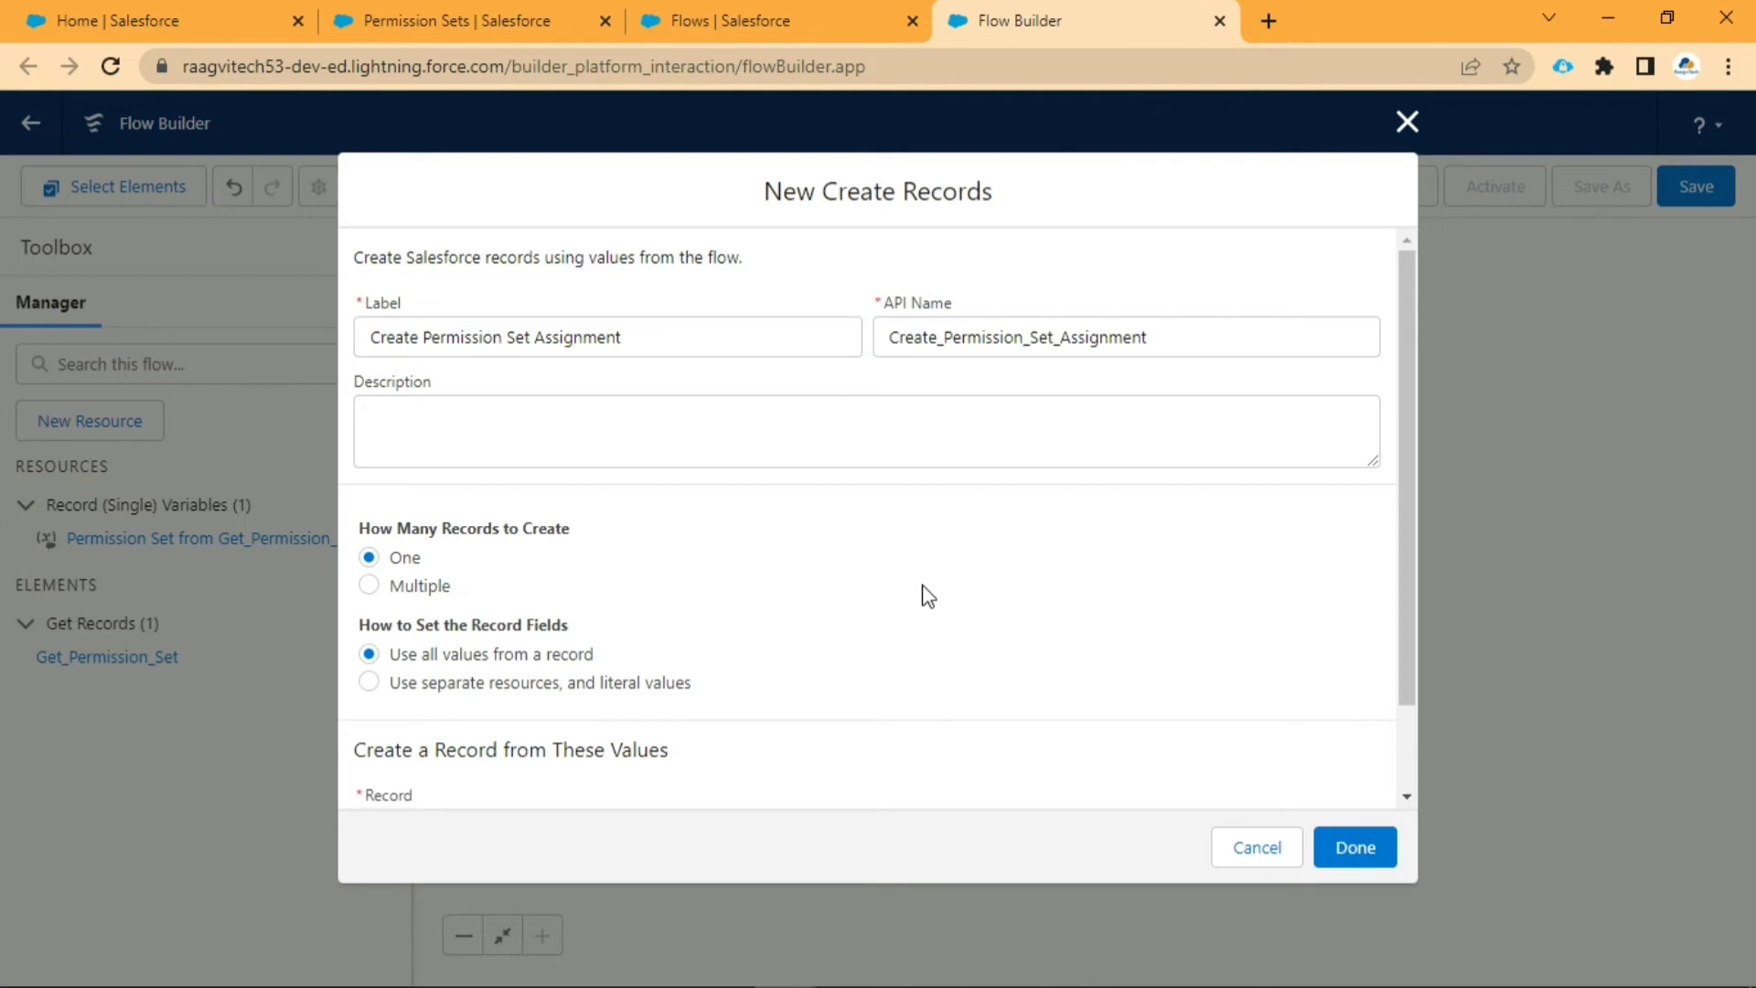
Step: Have the element set its fields from separate resources and literal values, creating one record of the Permission Set Assignment object
scroll(792, 668, down, 1)
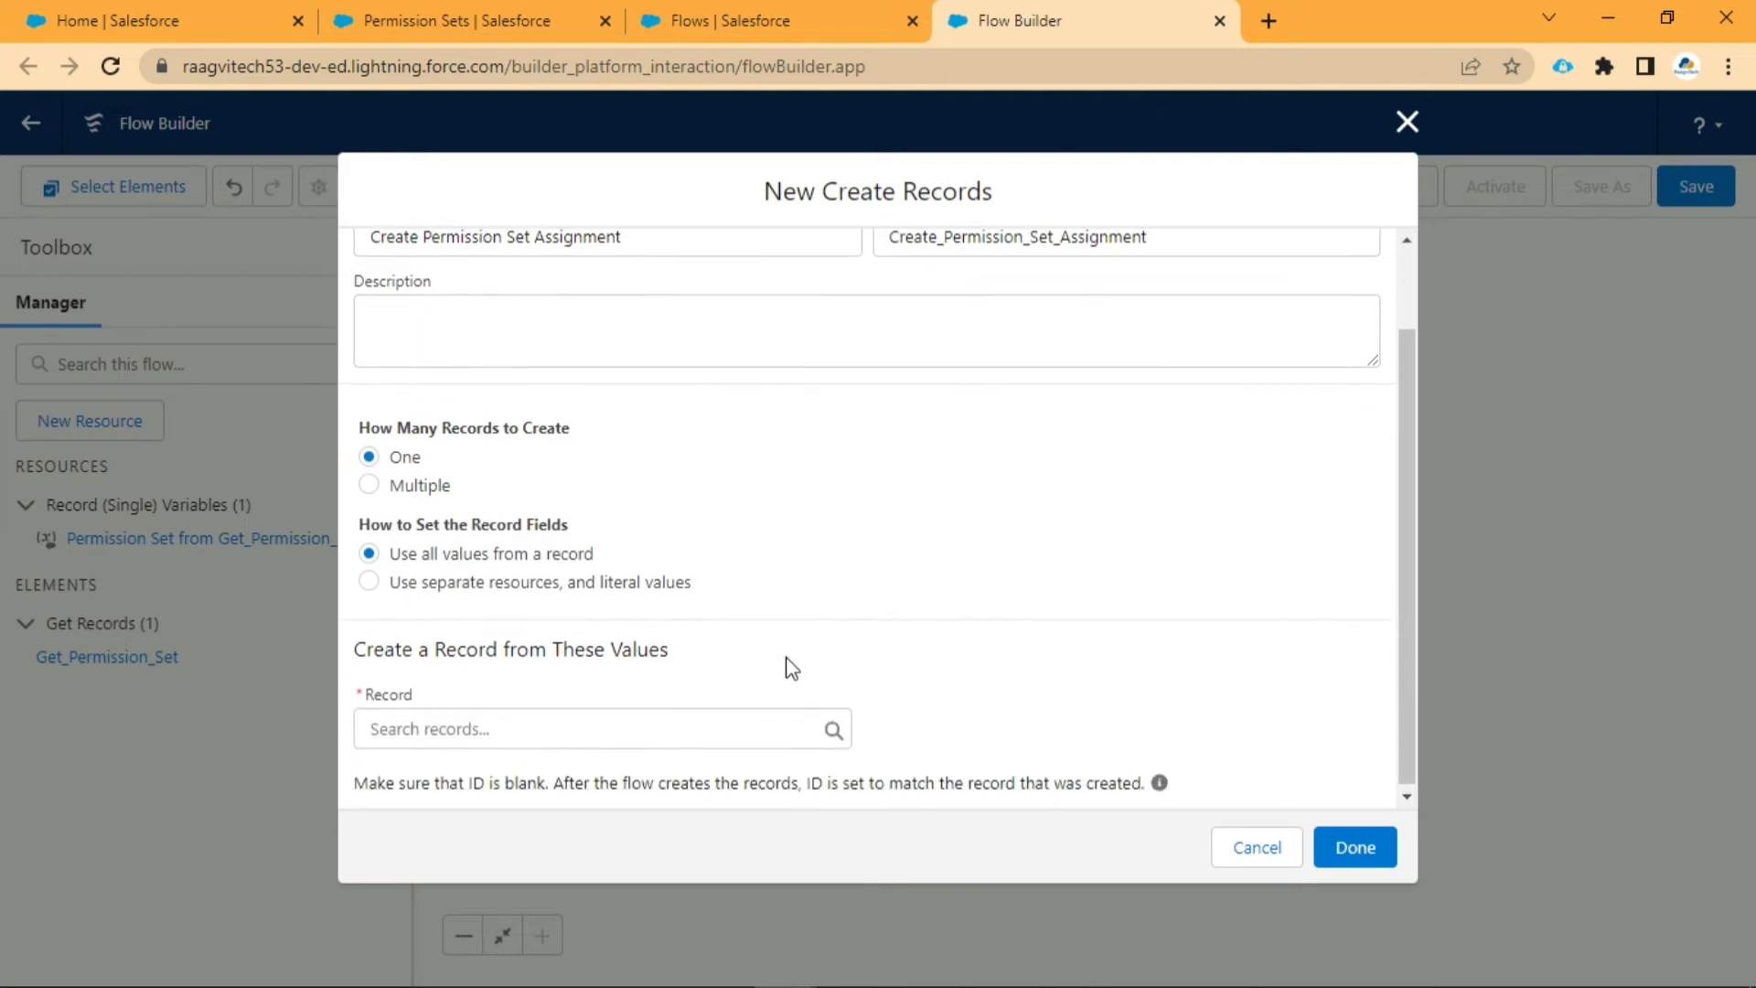
click(369, 579)
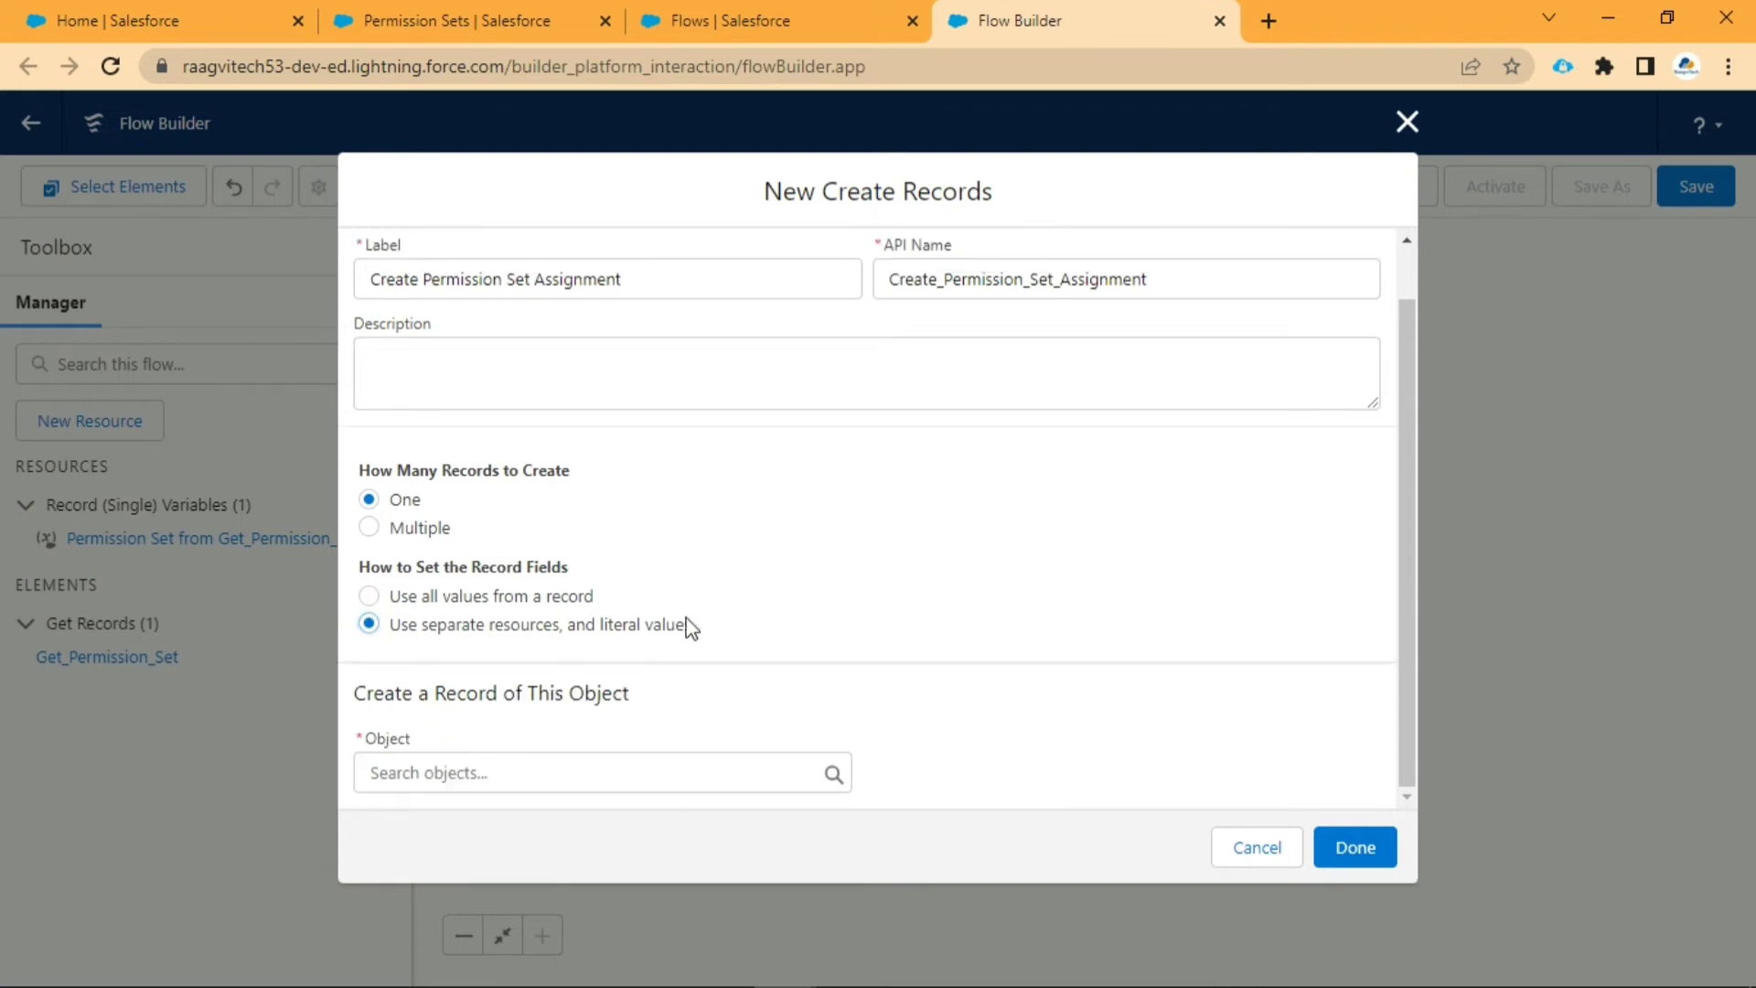
click(639, 772)
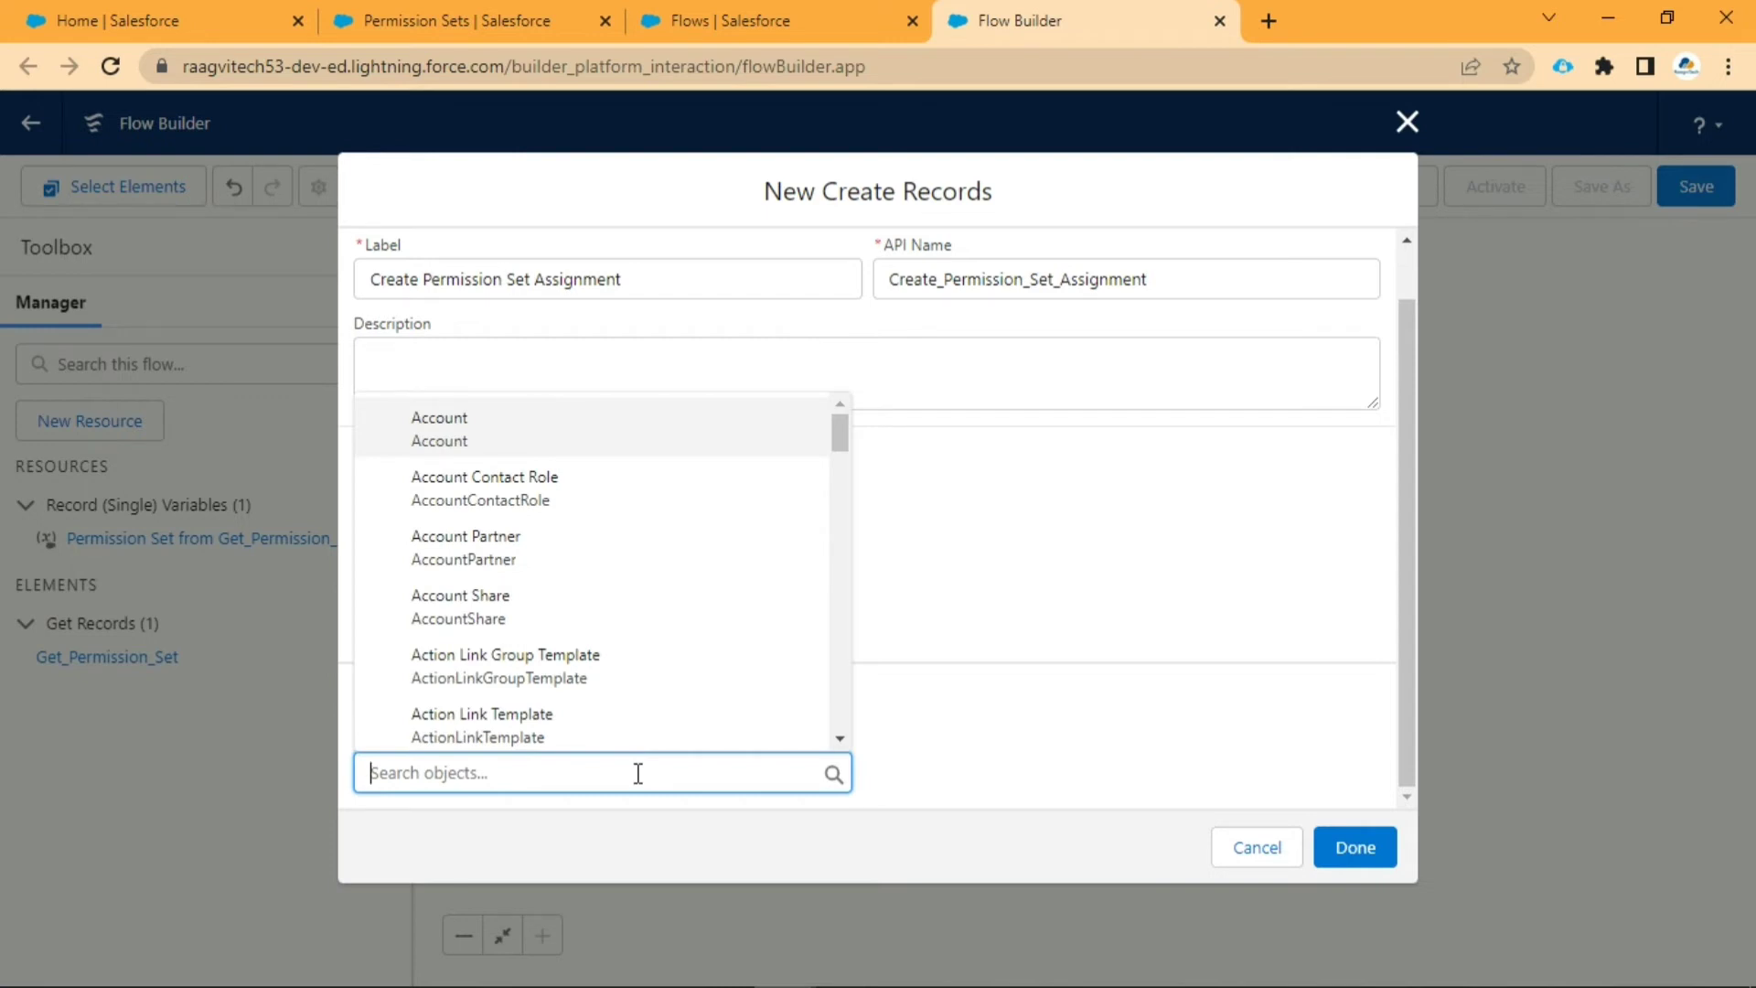
text(Permi)
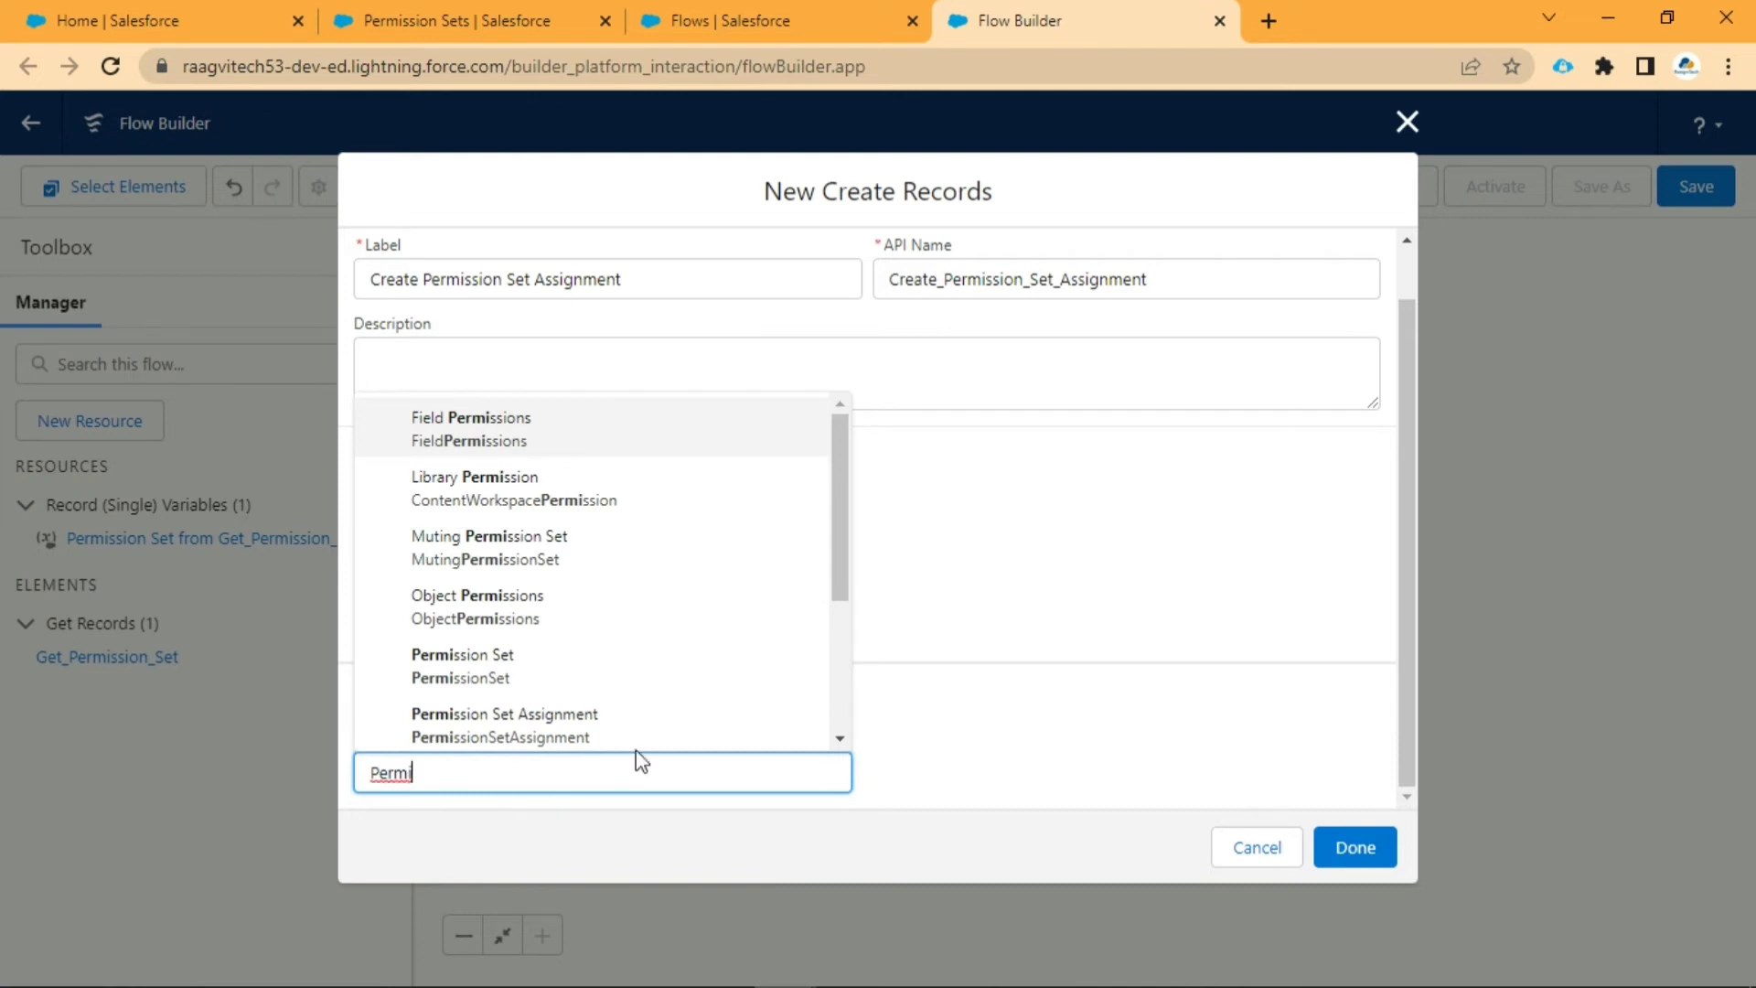
click(630, 722)
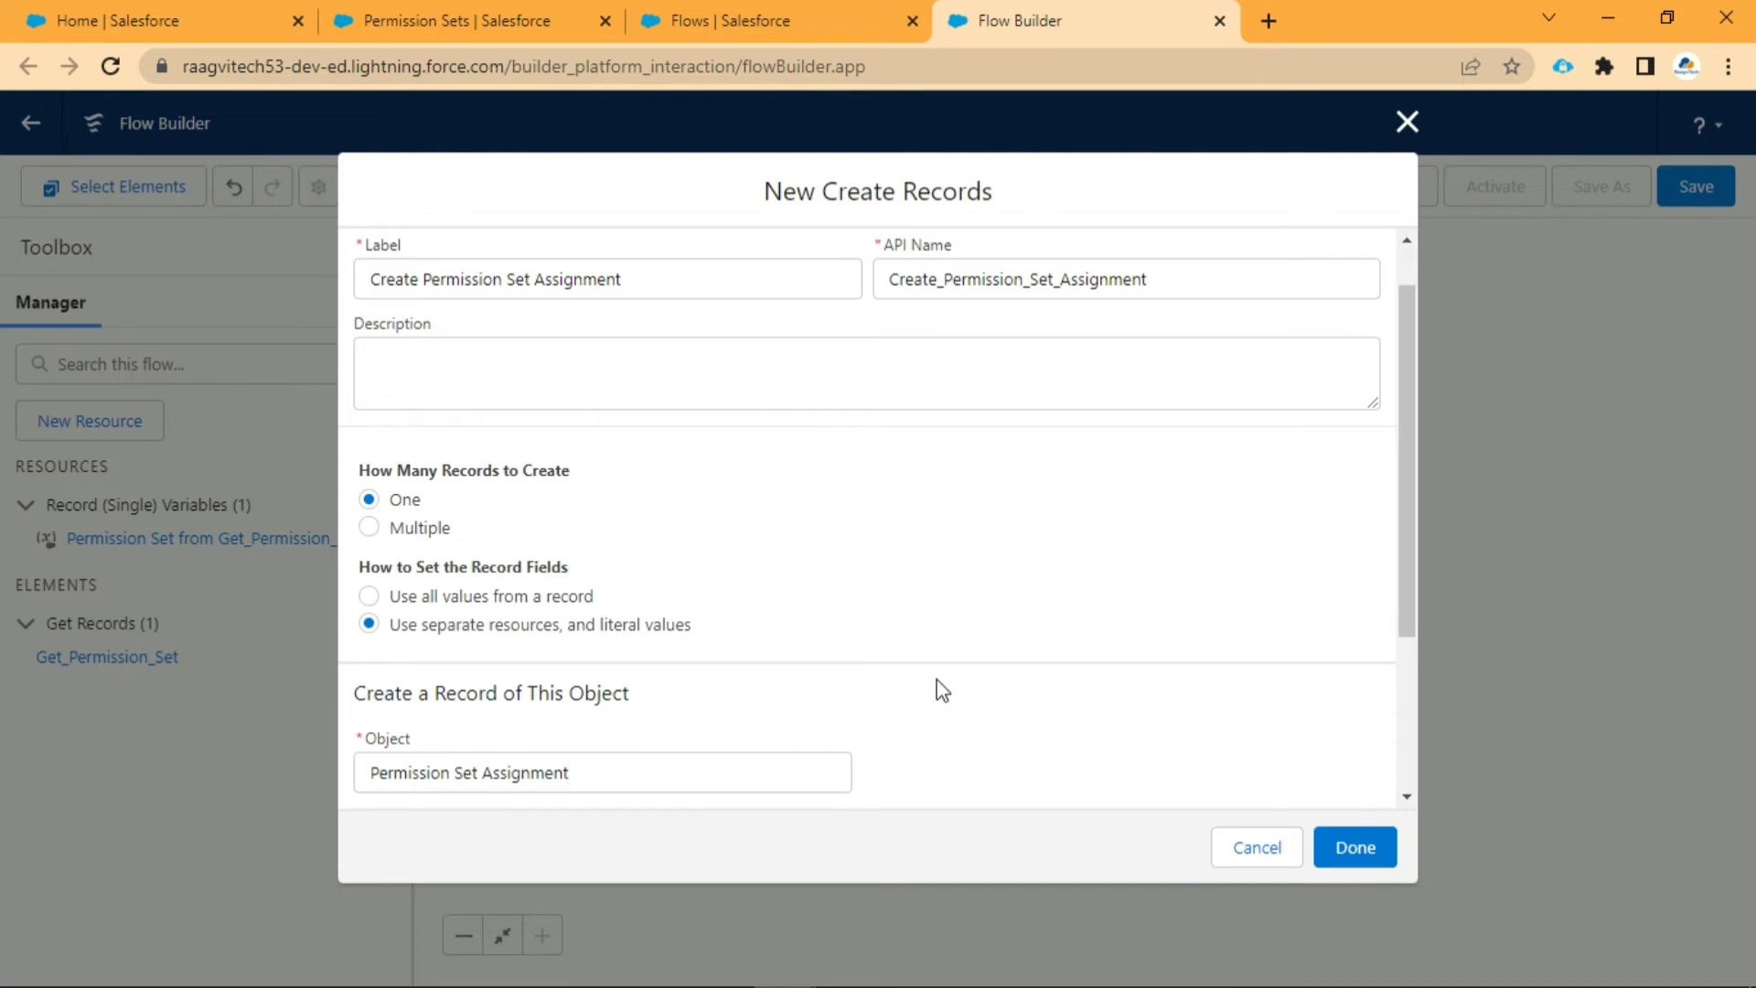
Step: Map the AssigneeId field of the Permission Set Assignment to the triggering user's ID, $Record > User ID
scroll(941, 690, down, 3)
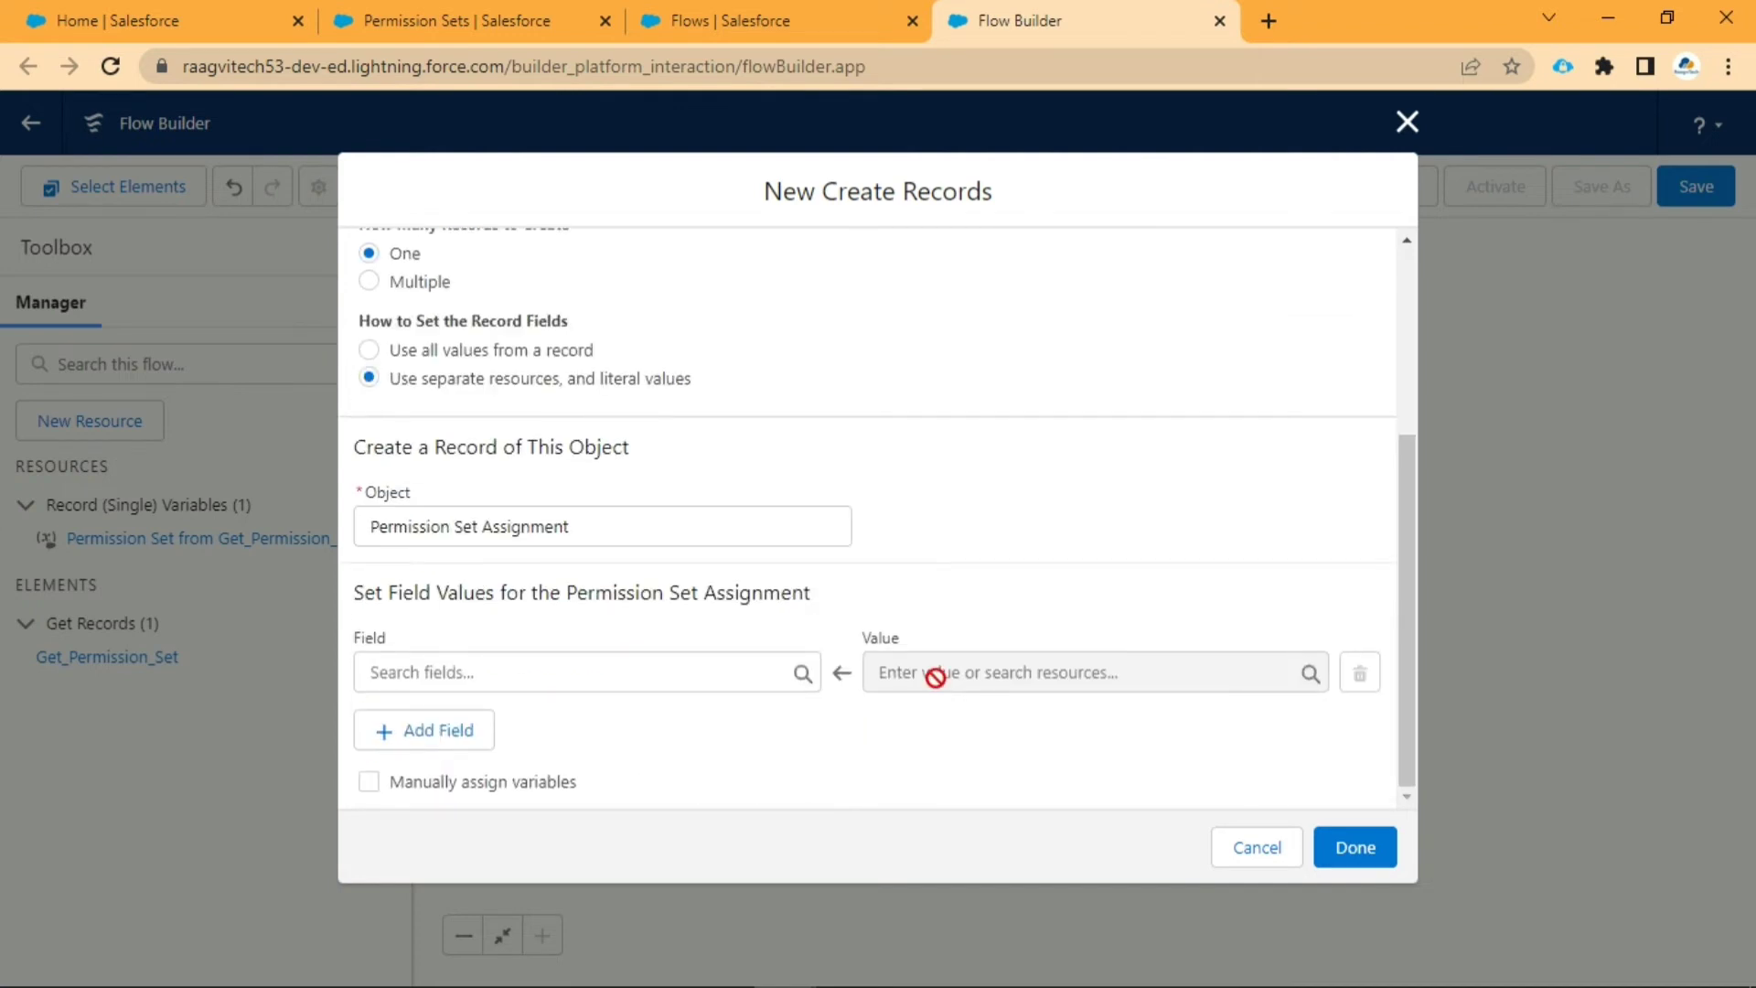
click(567, 671)
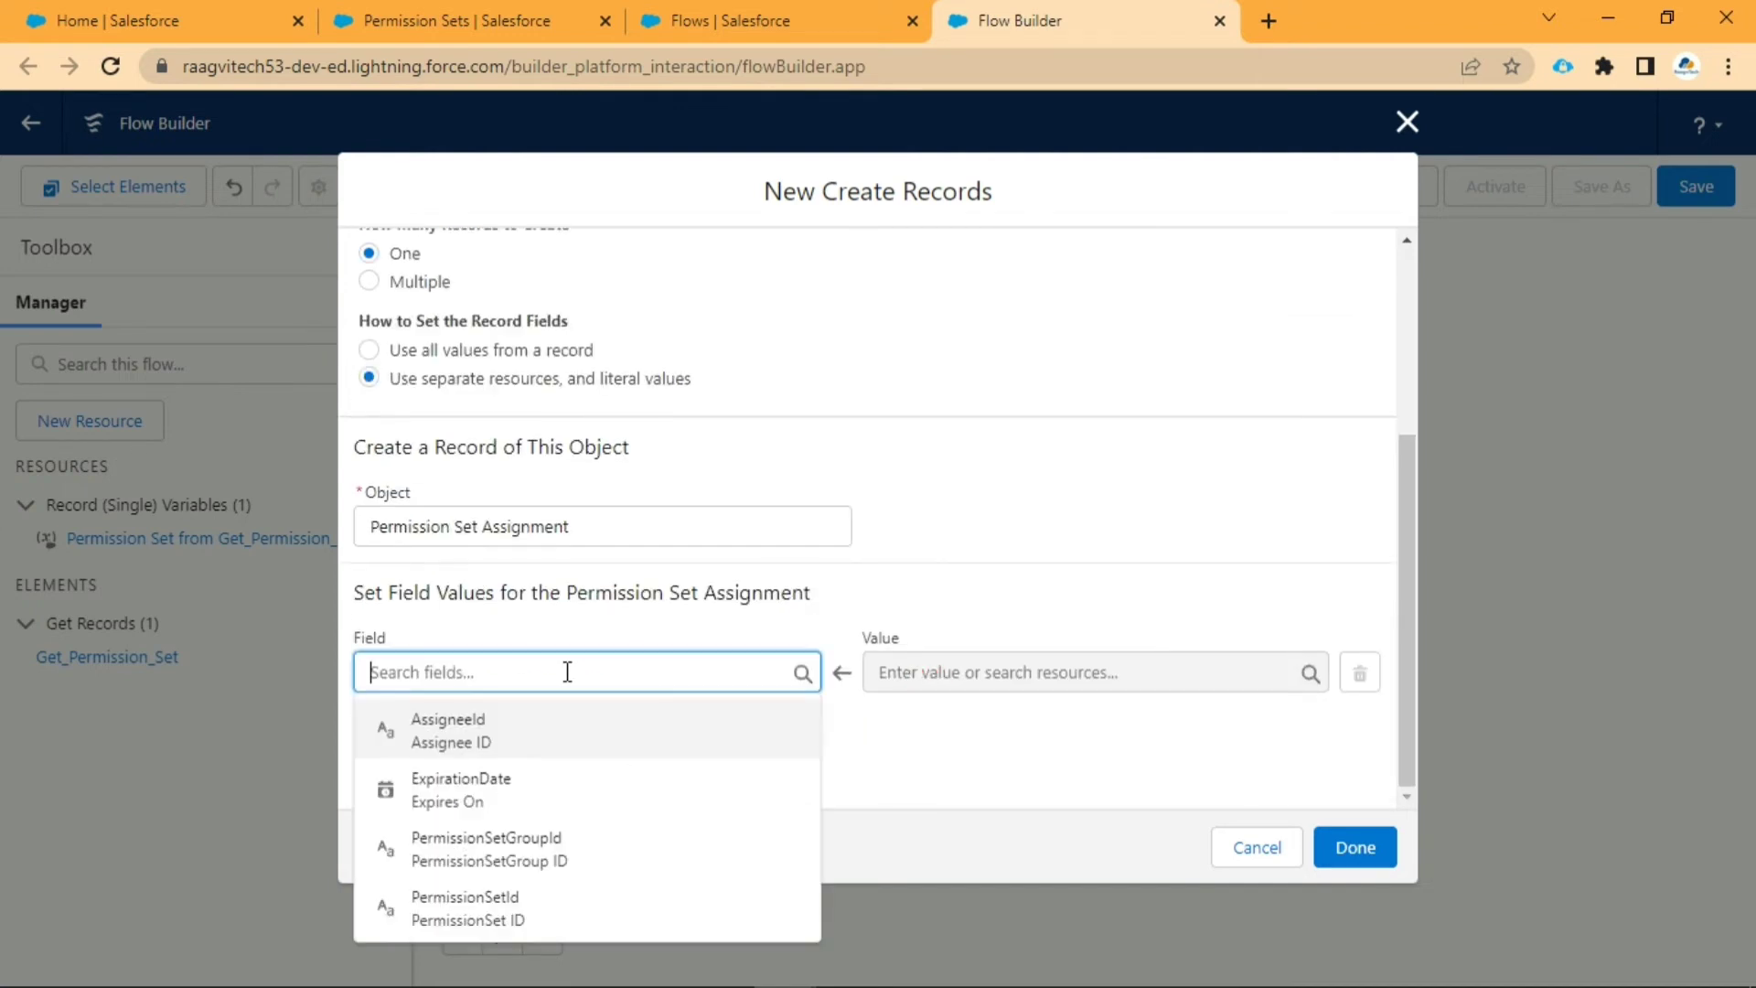
click(600, 743)
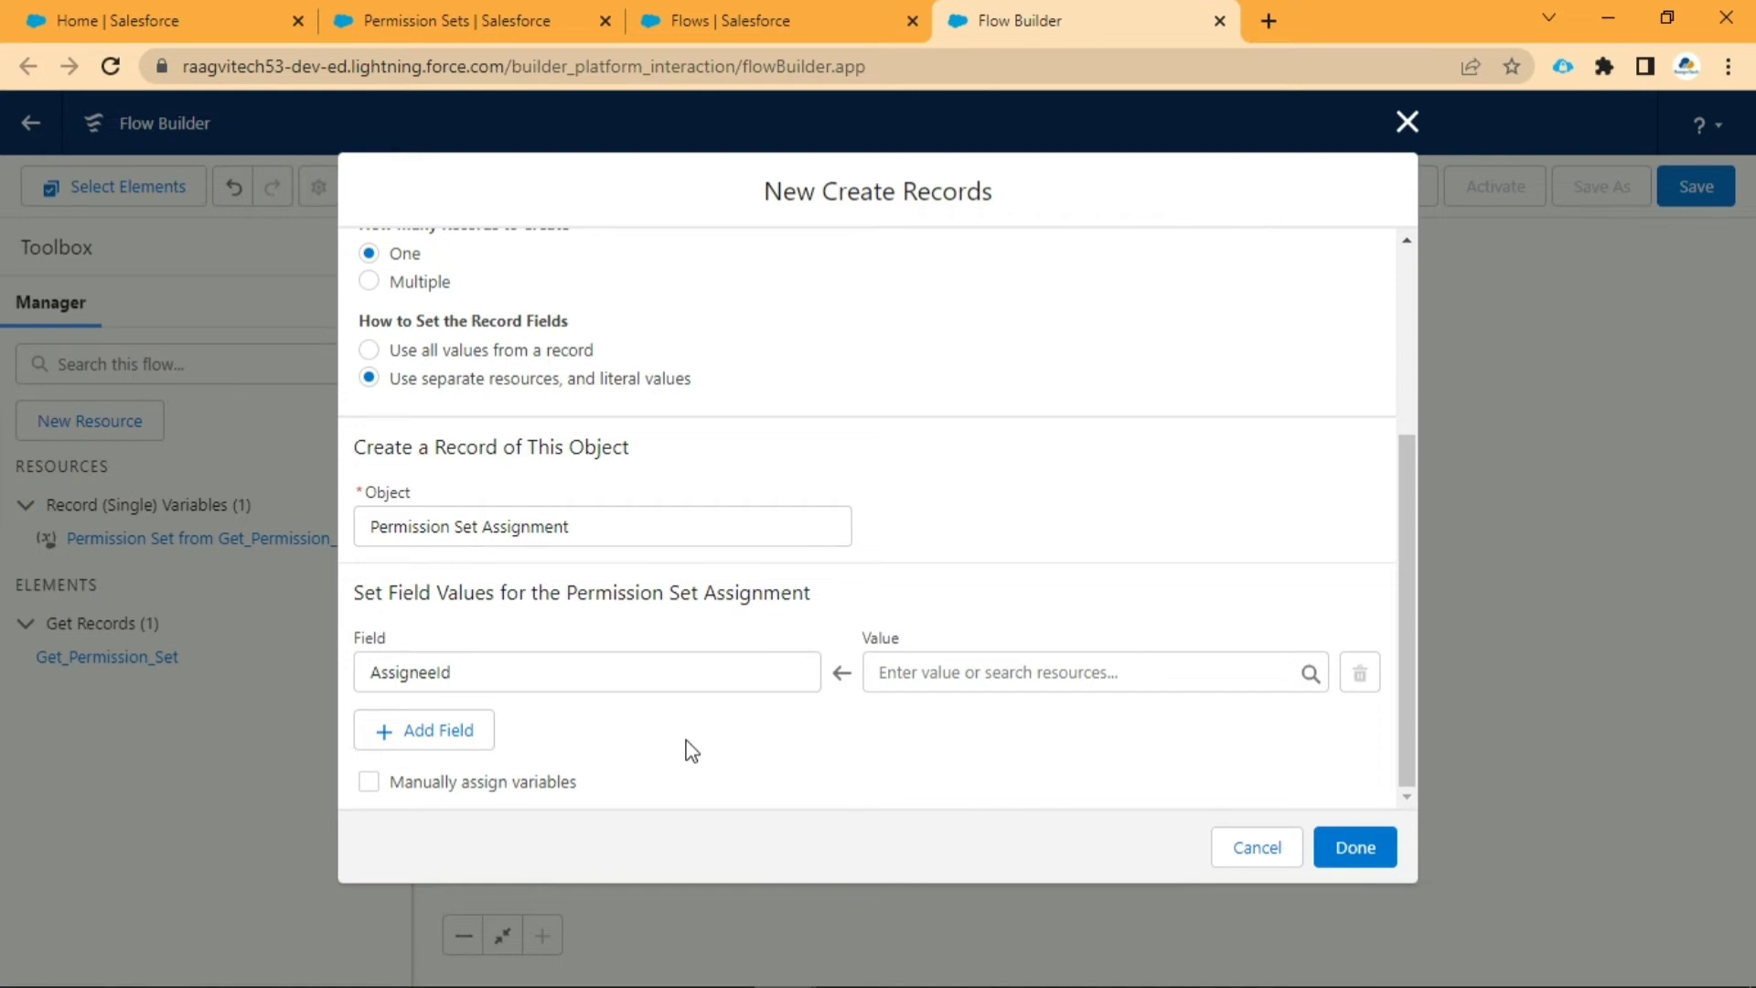
click(933, 674)
text(rec)
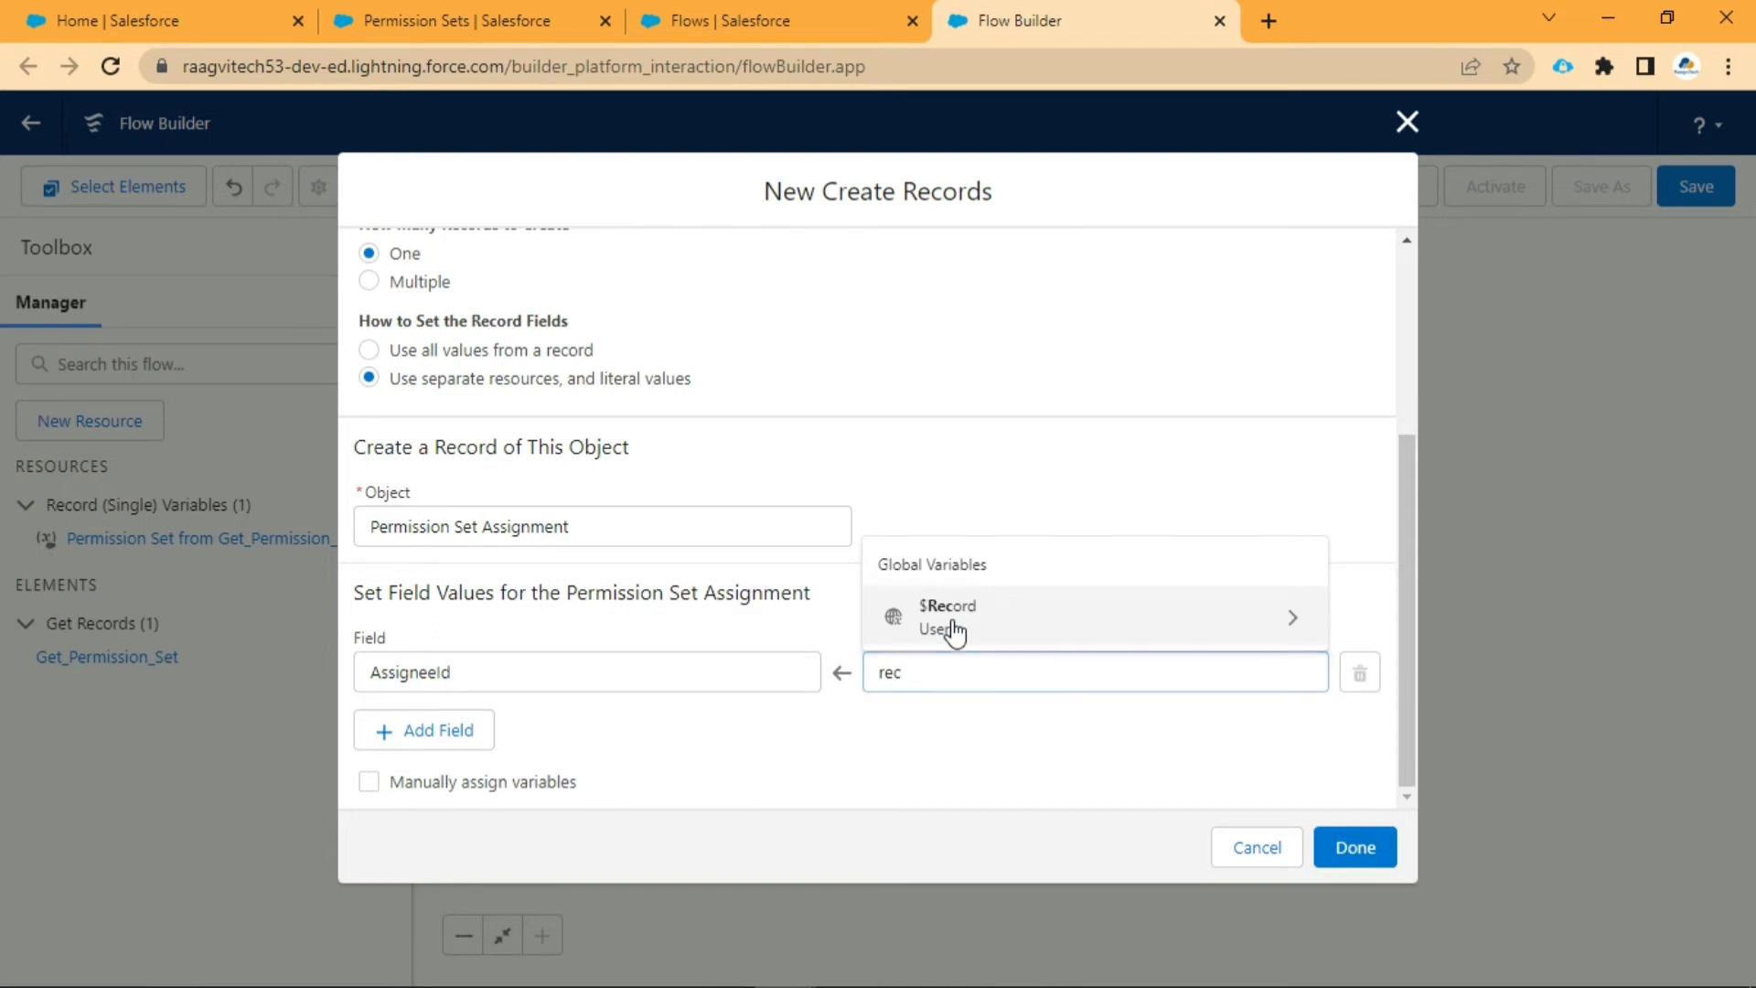
click(951, 627)
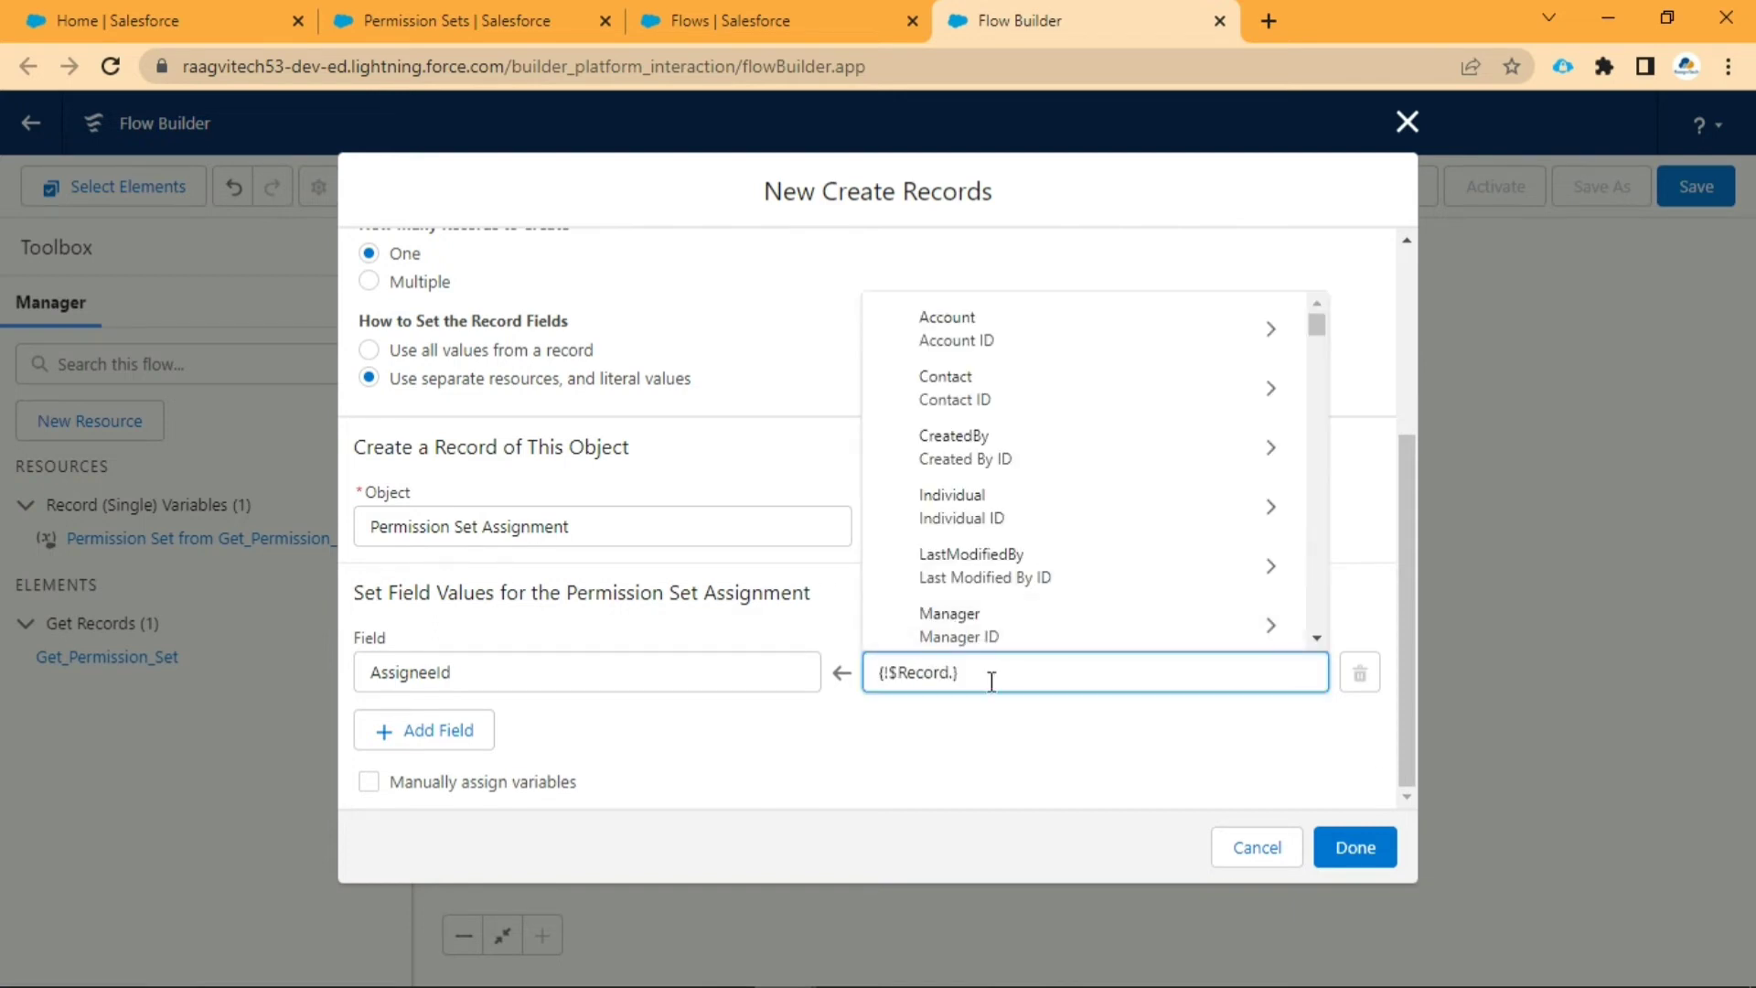
text(id)
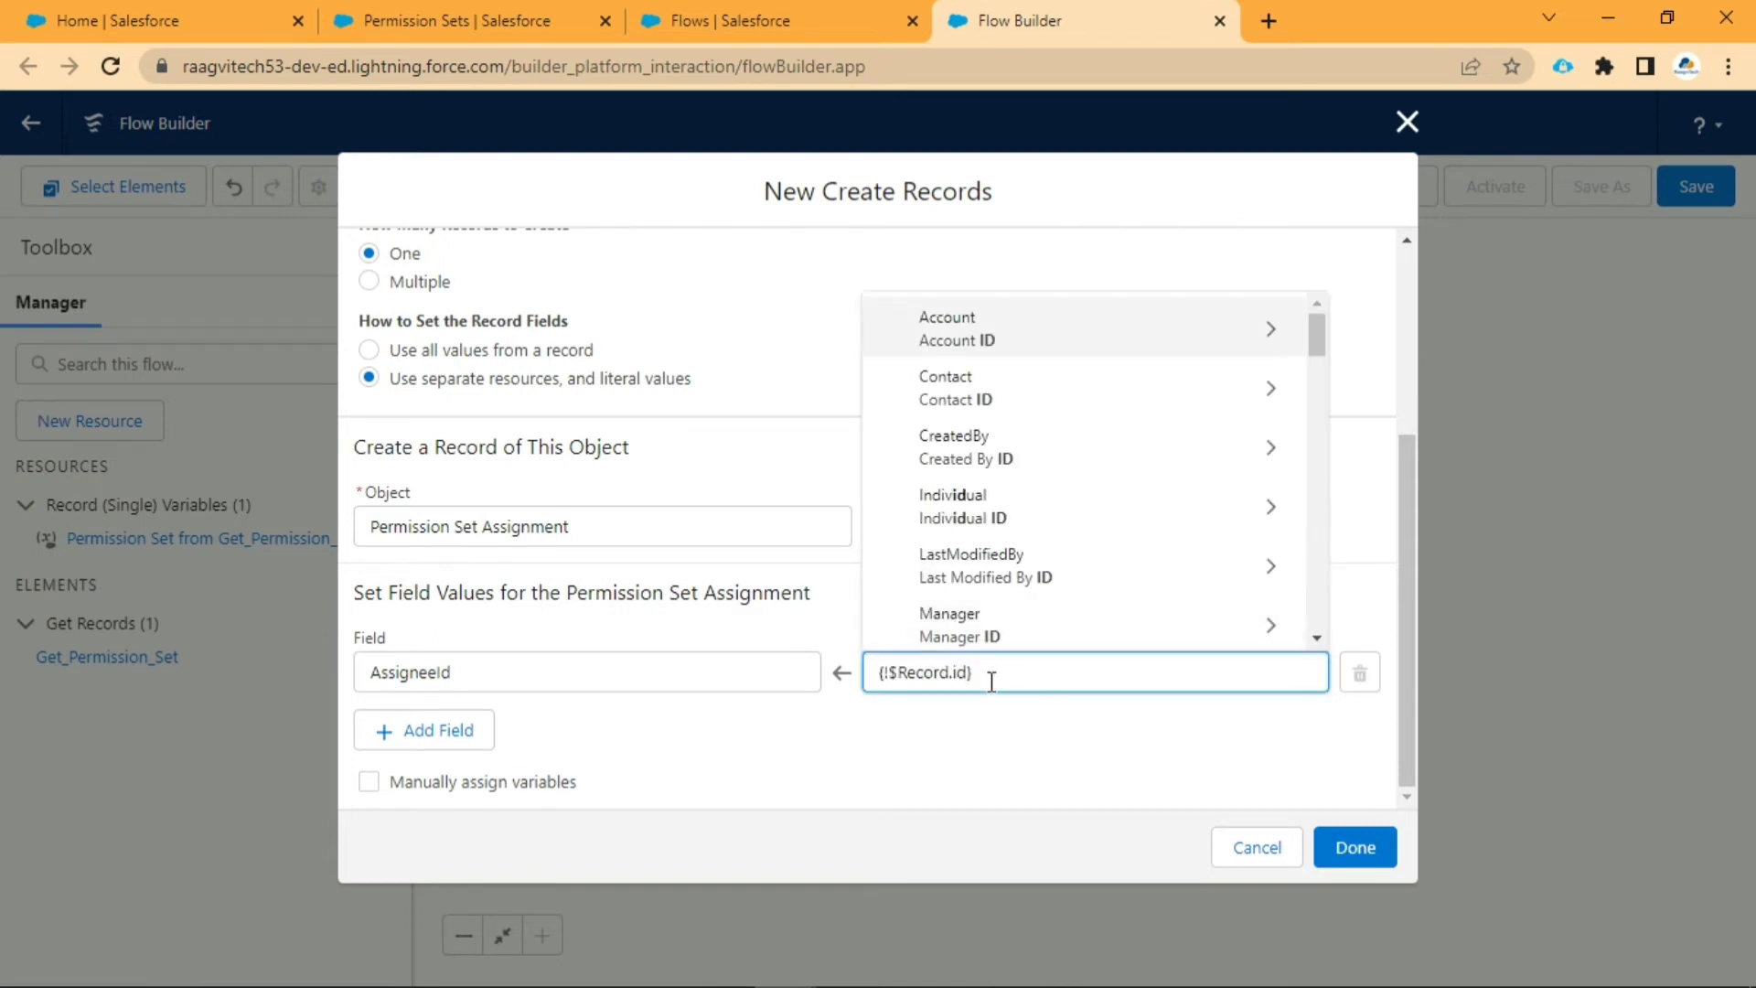
scroll(1019, 557, down, 3)
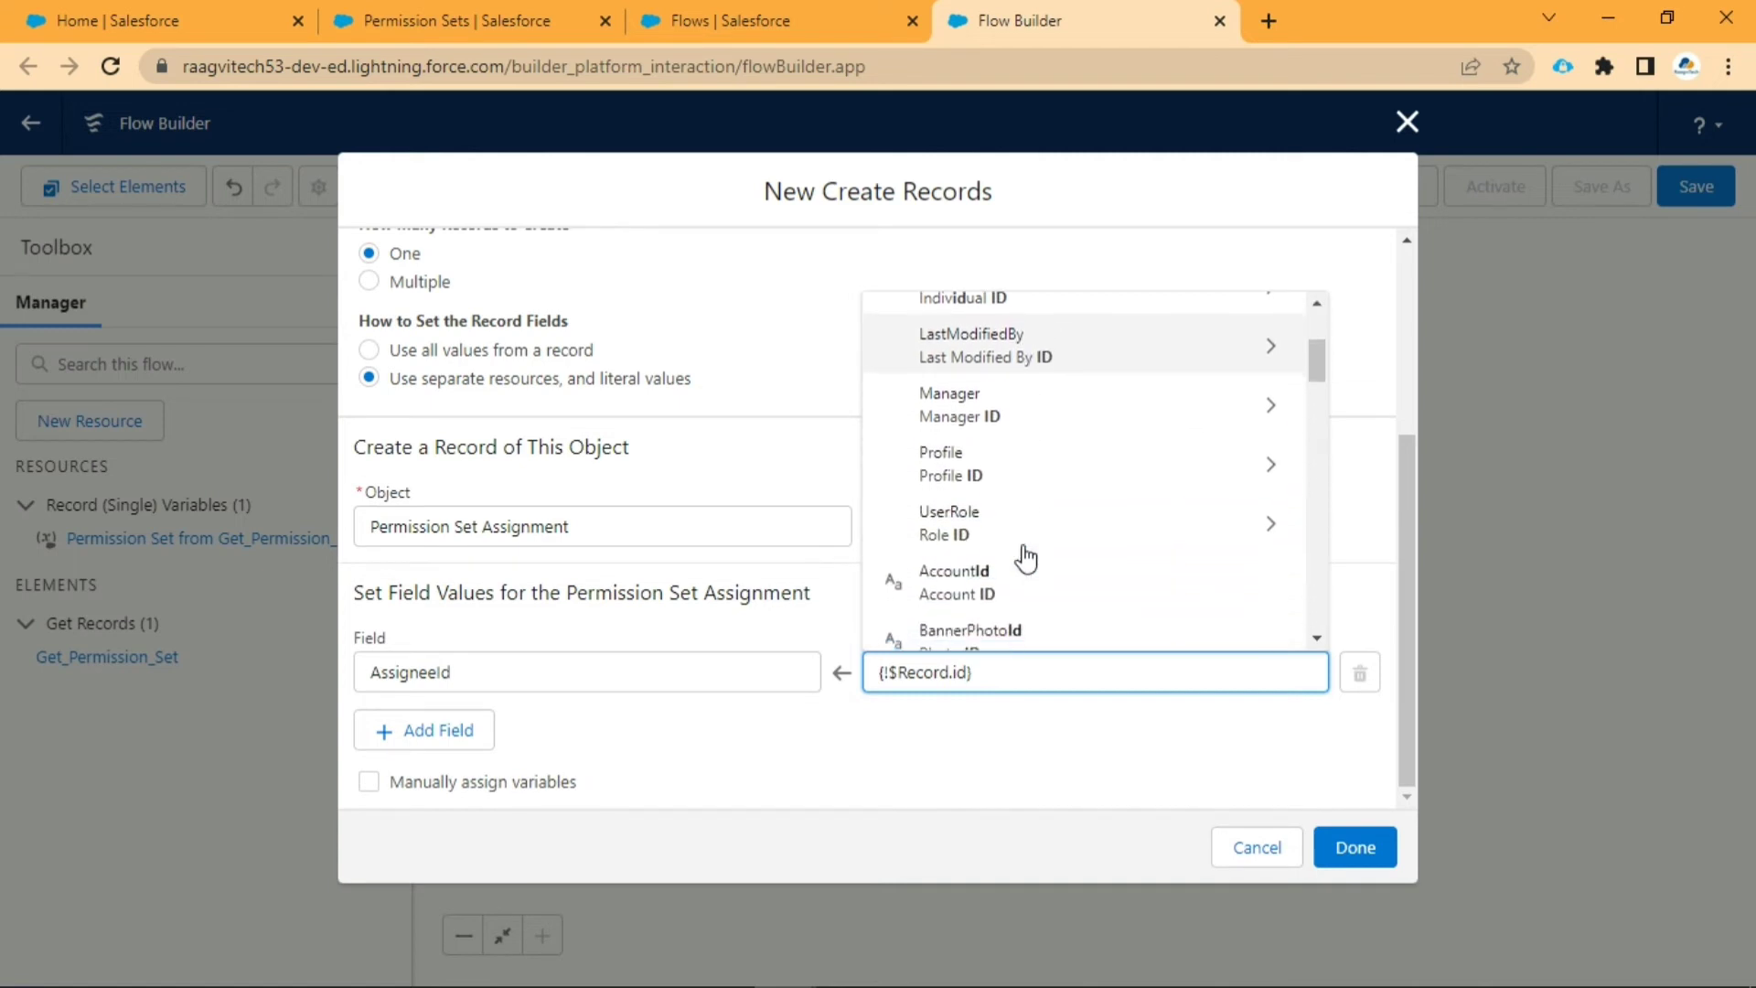
scroll(1026, 557, down, 5)
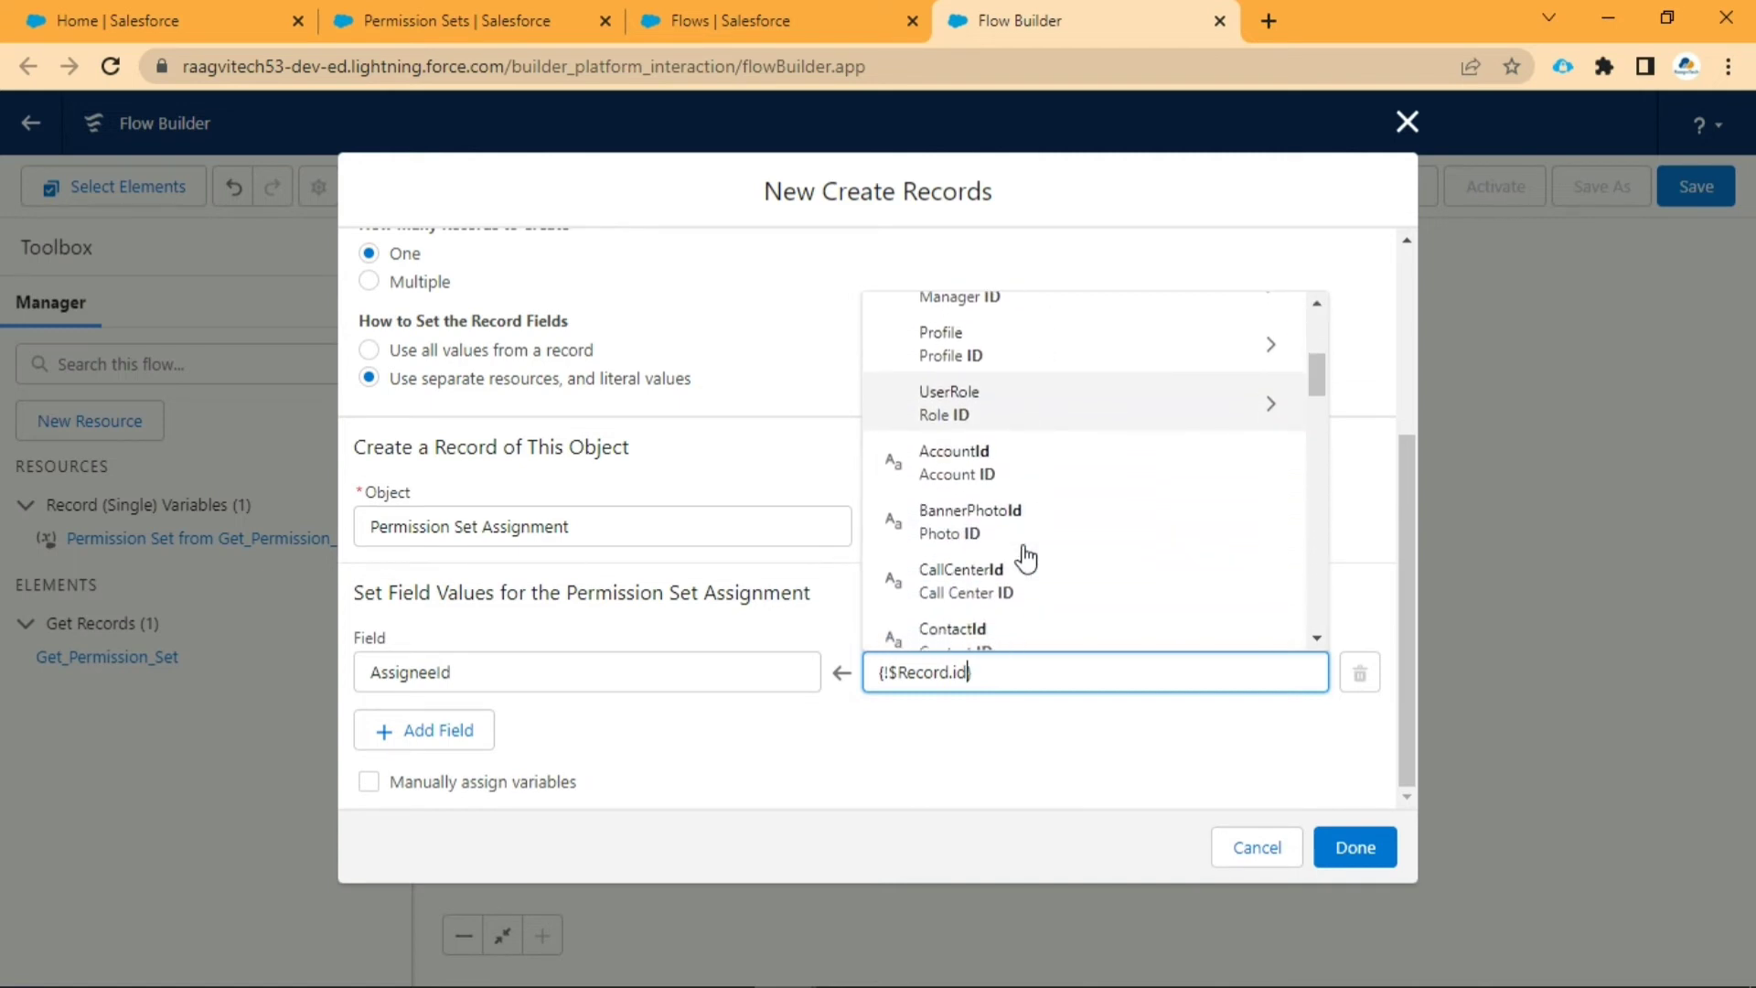
scroll(1026, 557, down, 2)
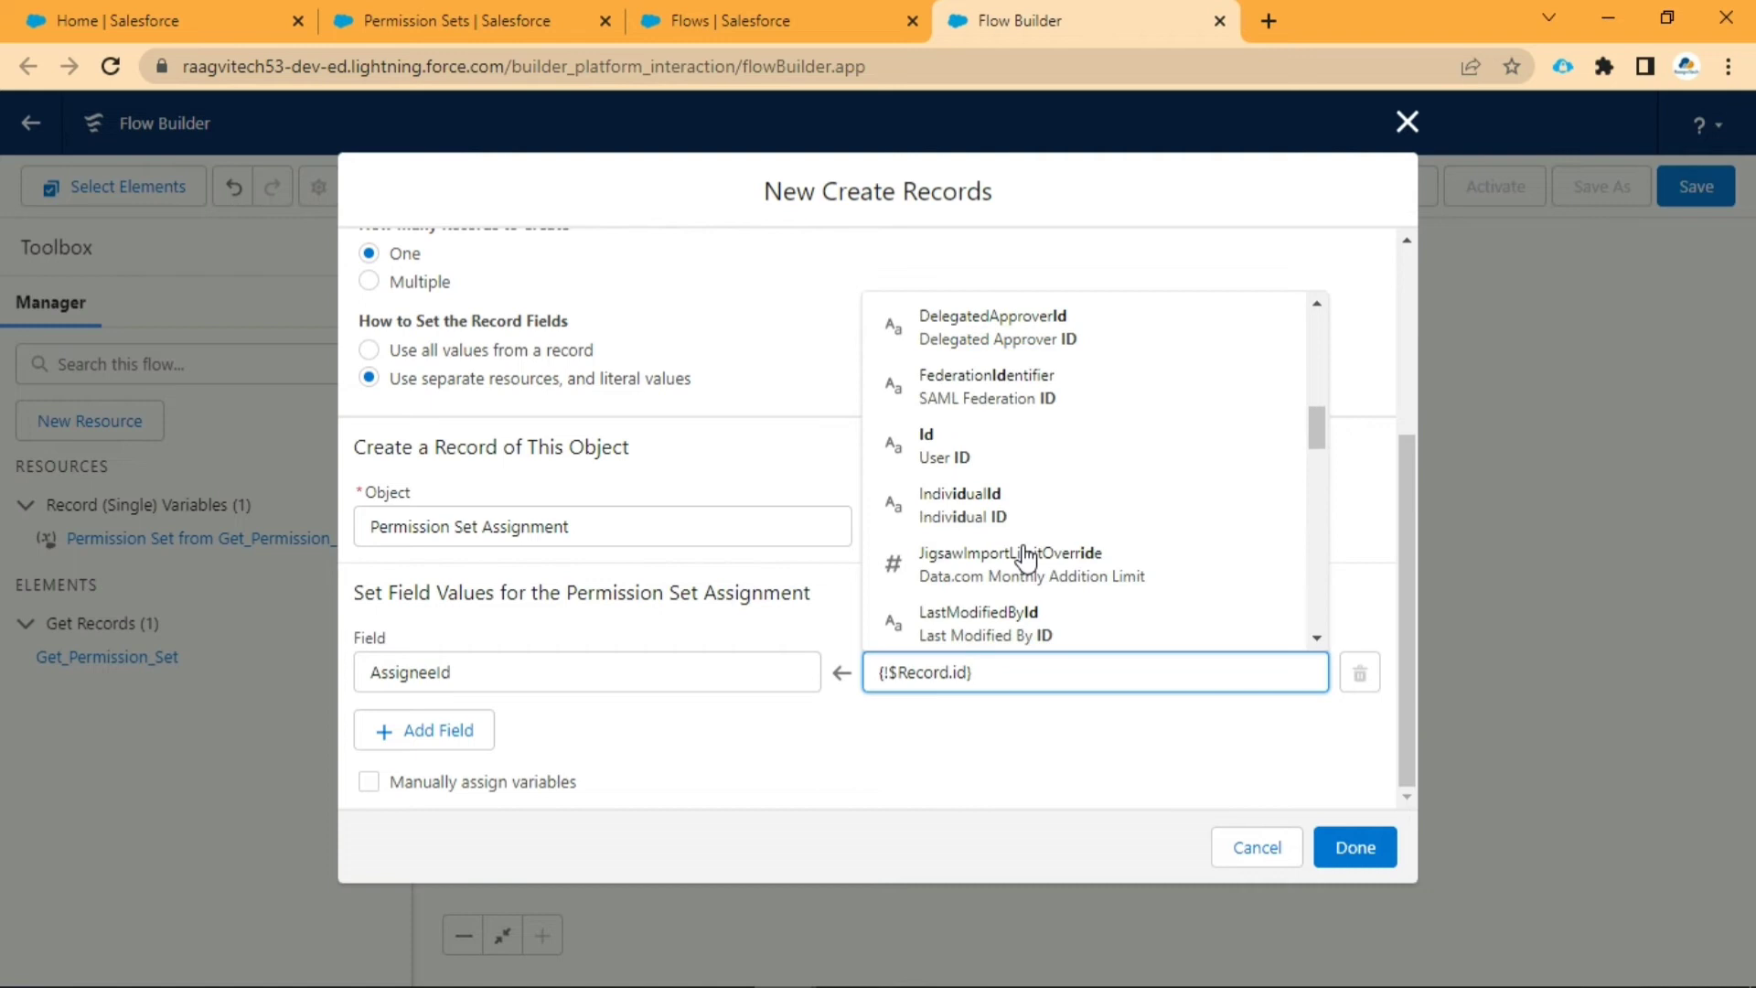
click(996, 434)
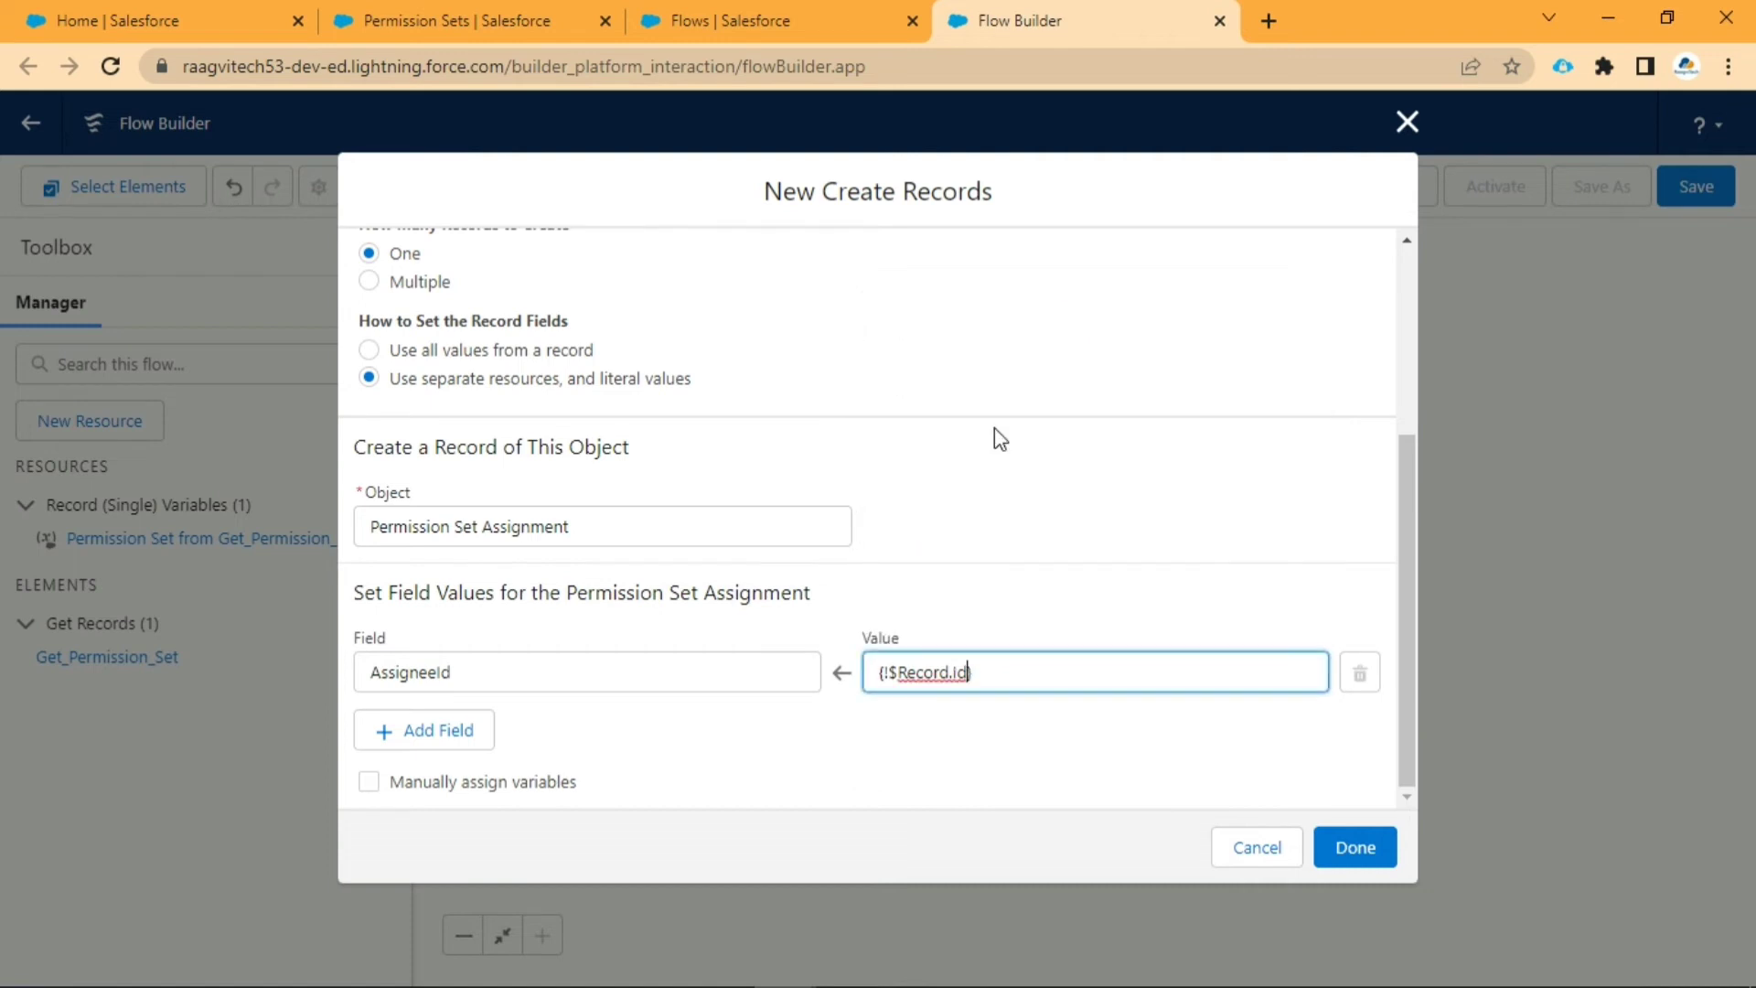
click(686, 741)
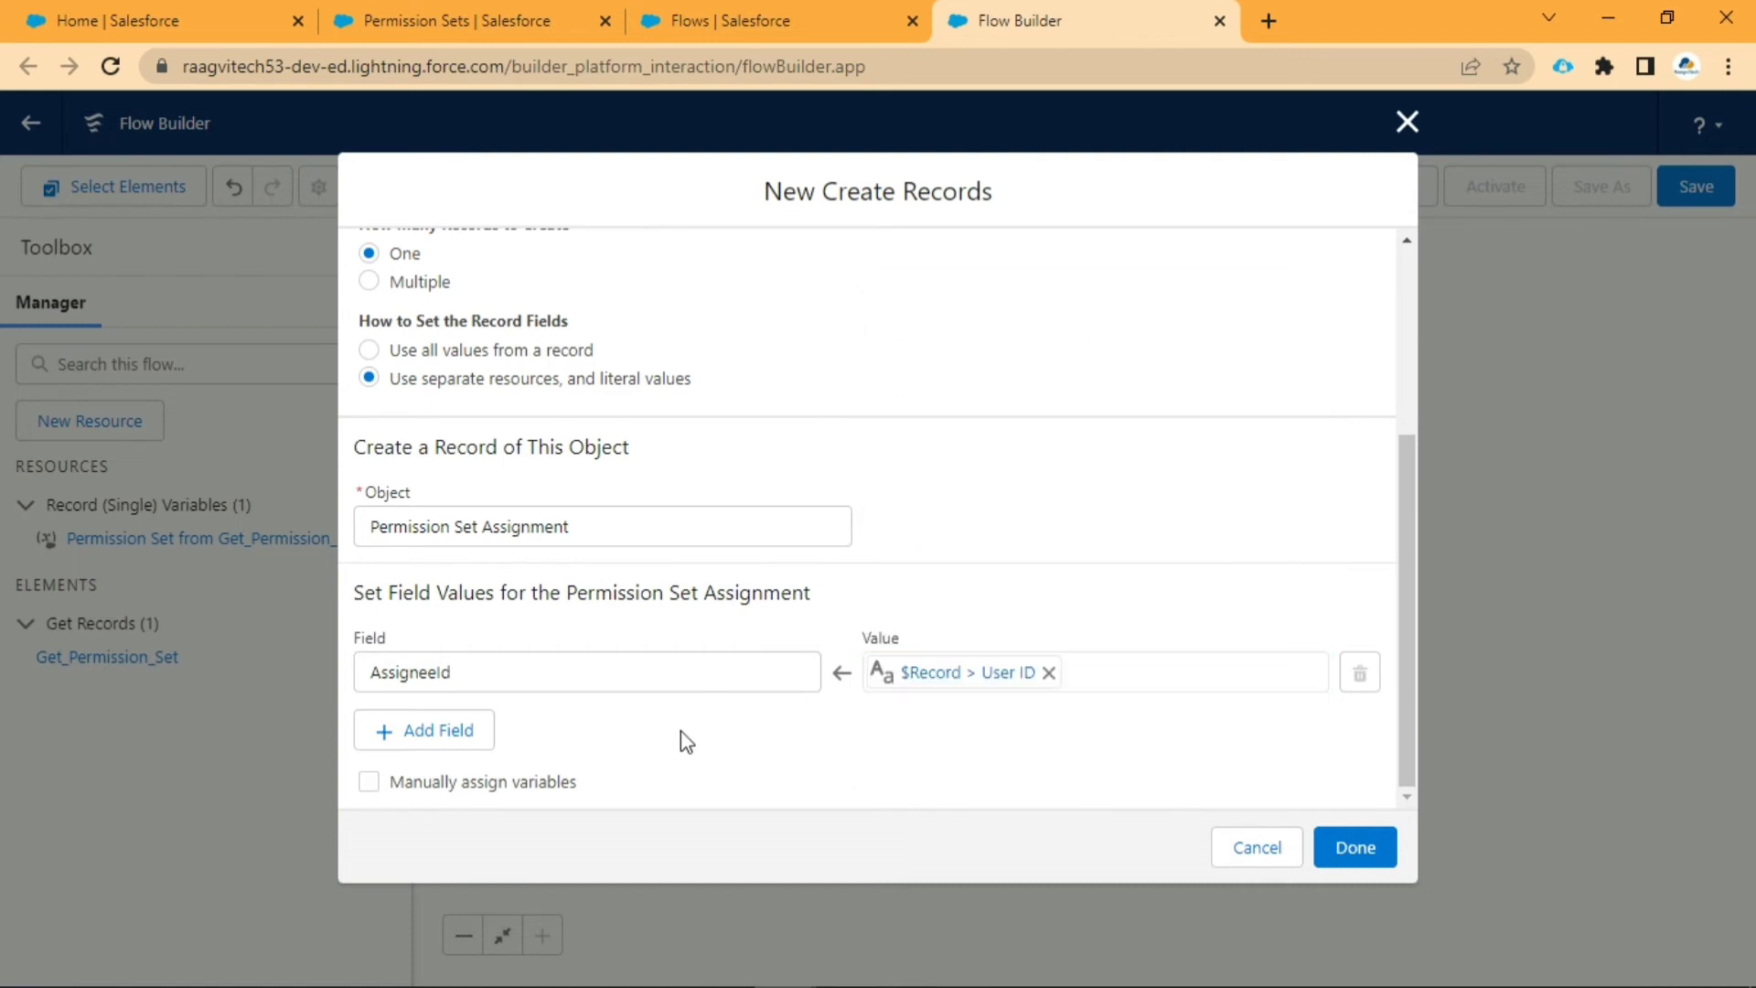
Step: Add a PermissionSetId field mapped to the Id of the permission set from Get_Permission_Set, and finish the Create Records element
click(454, 734)
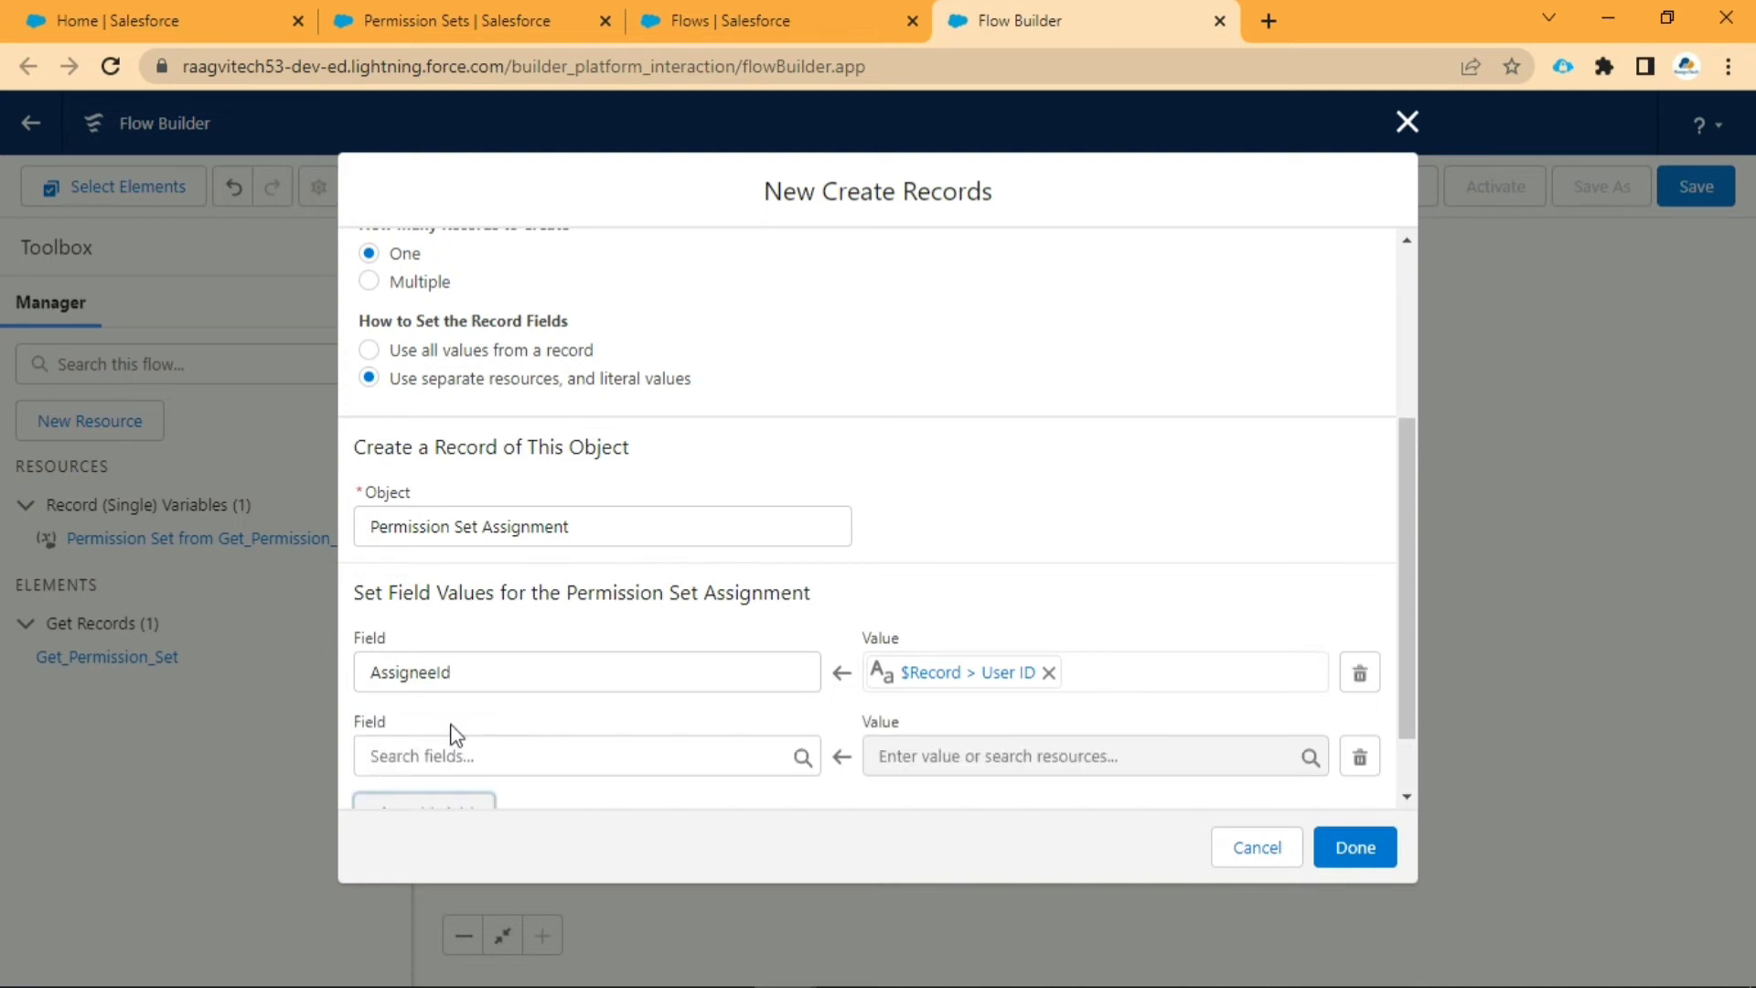
click(504, 757)
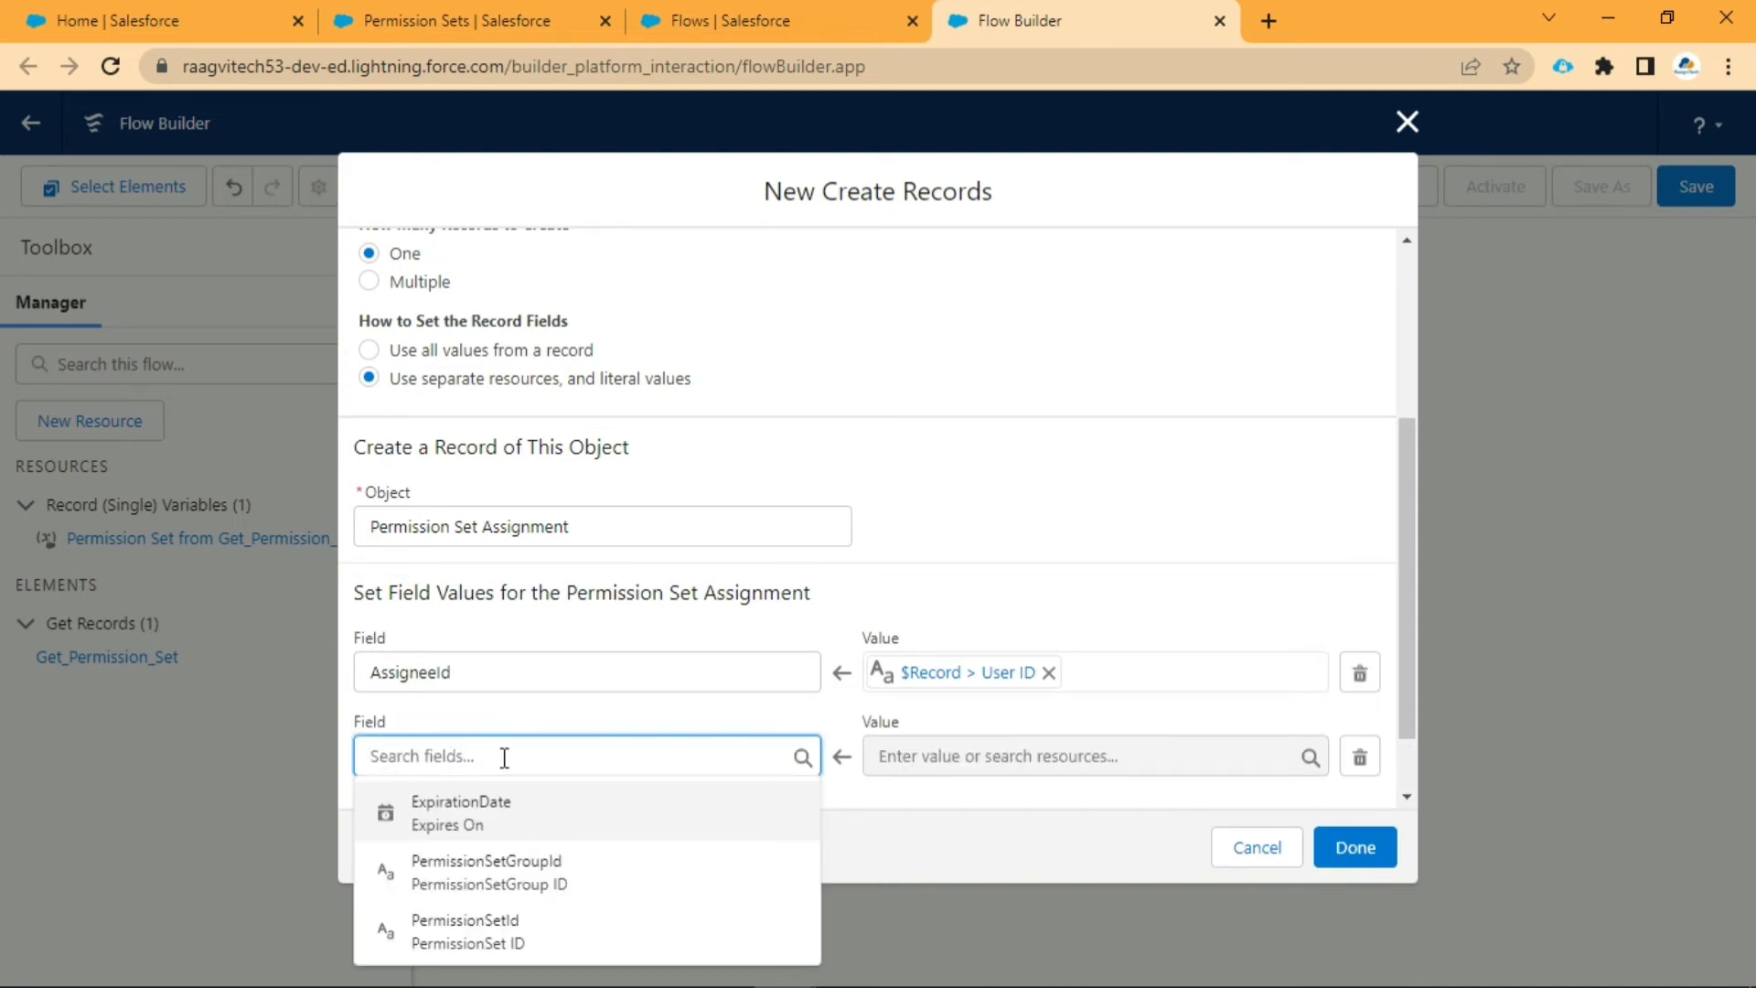
click(567, 931)
click(737, 807)
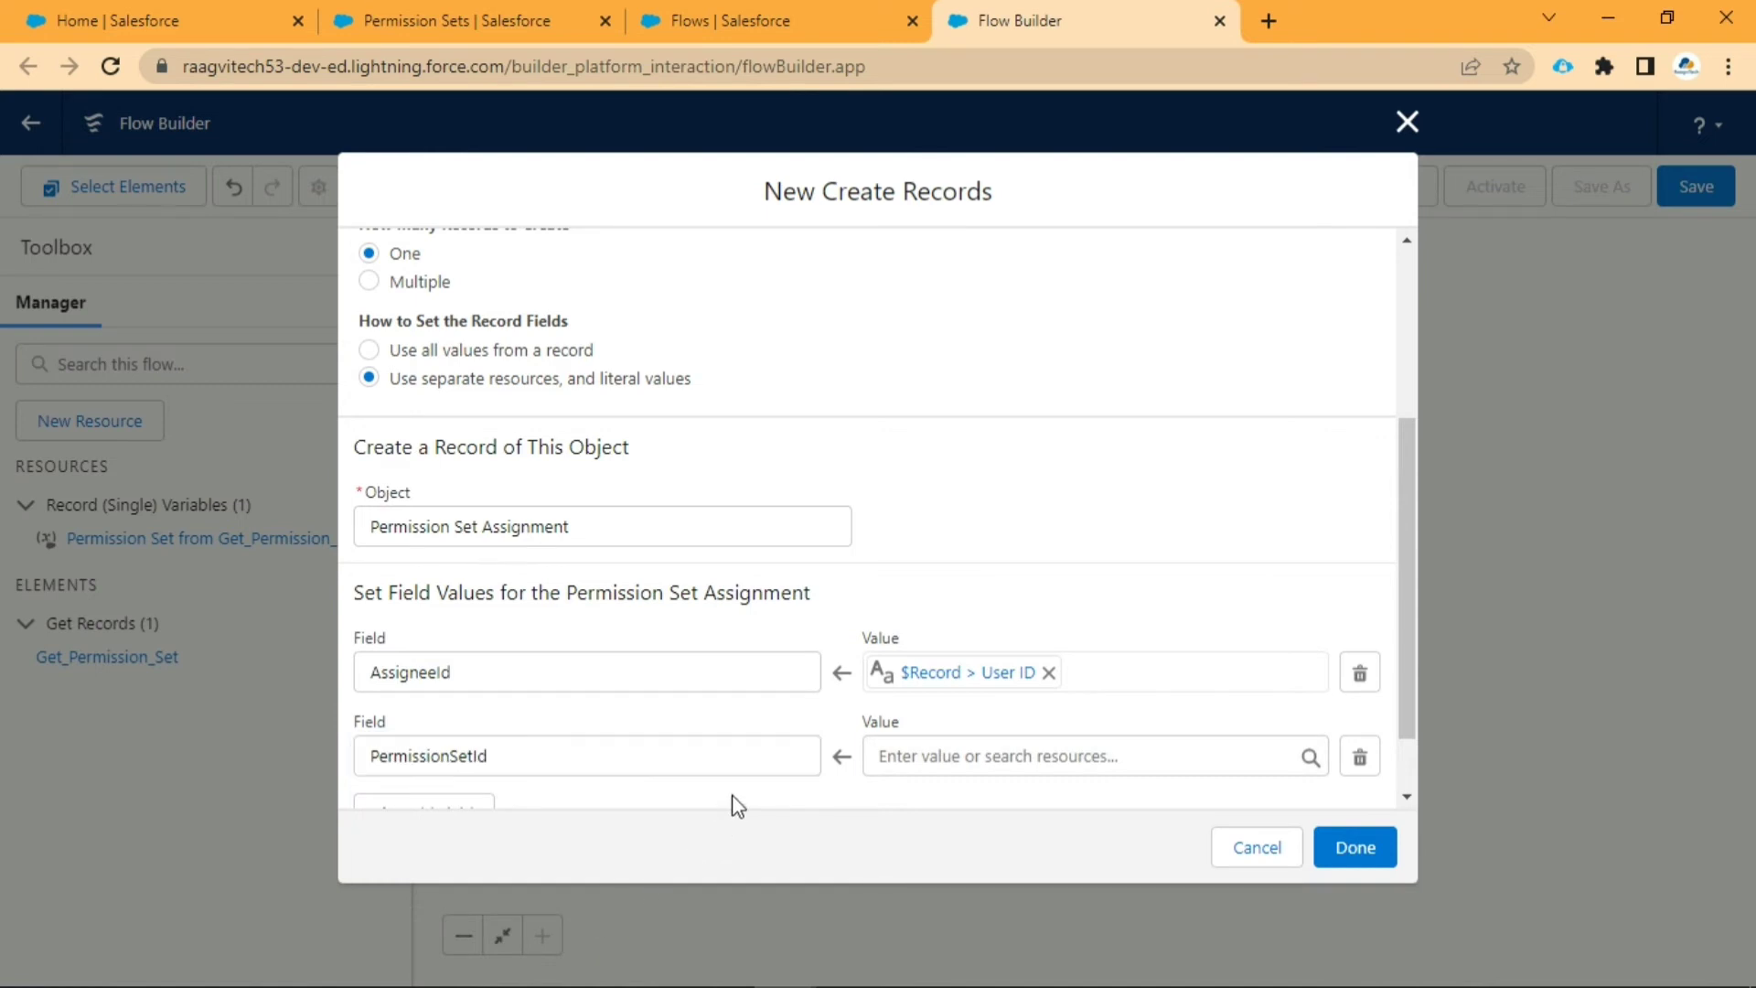
scroll(737, 807, down, 1)
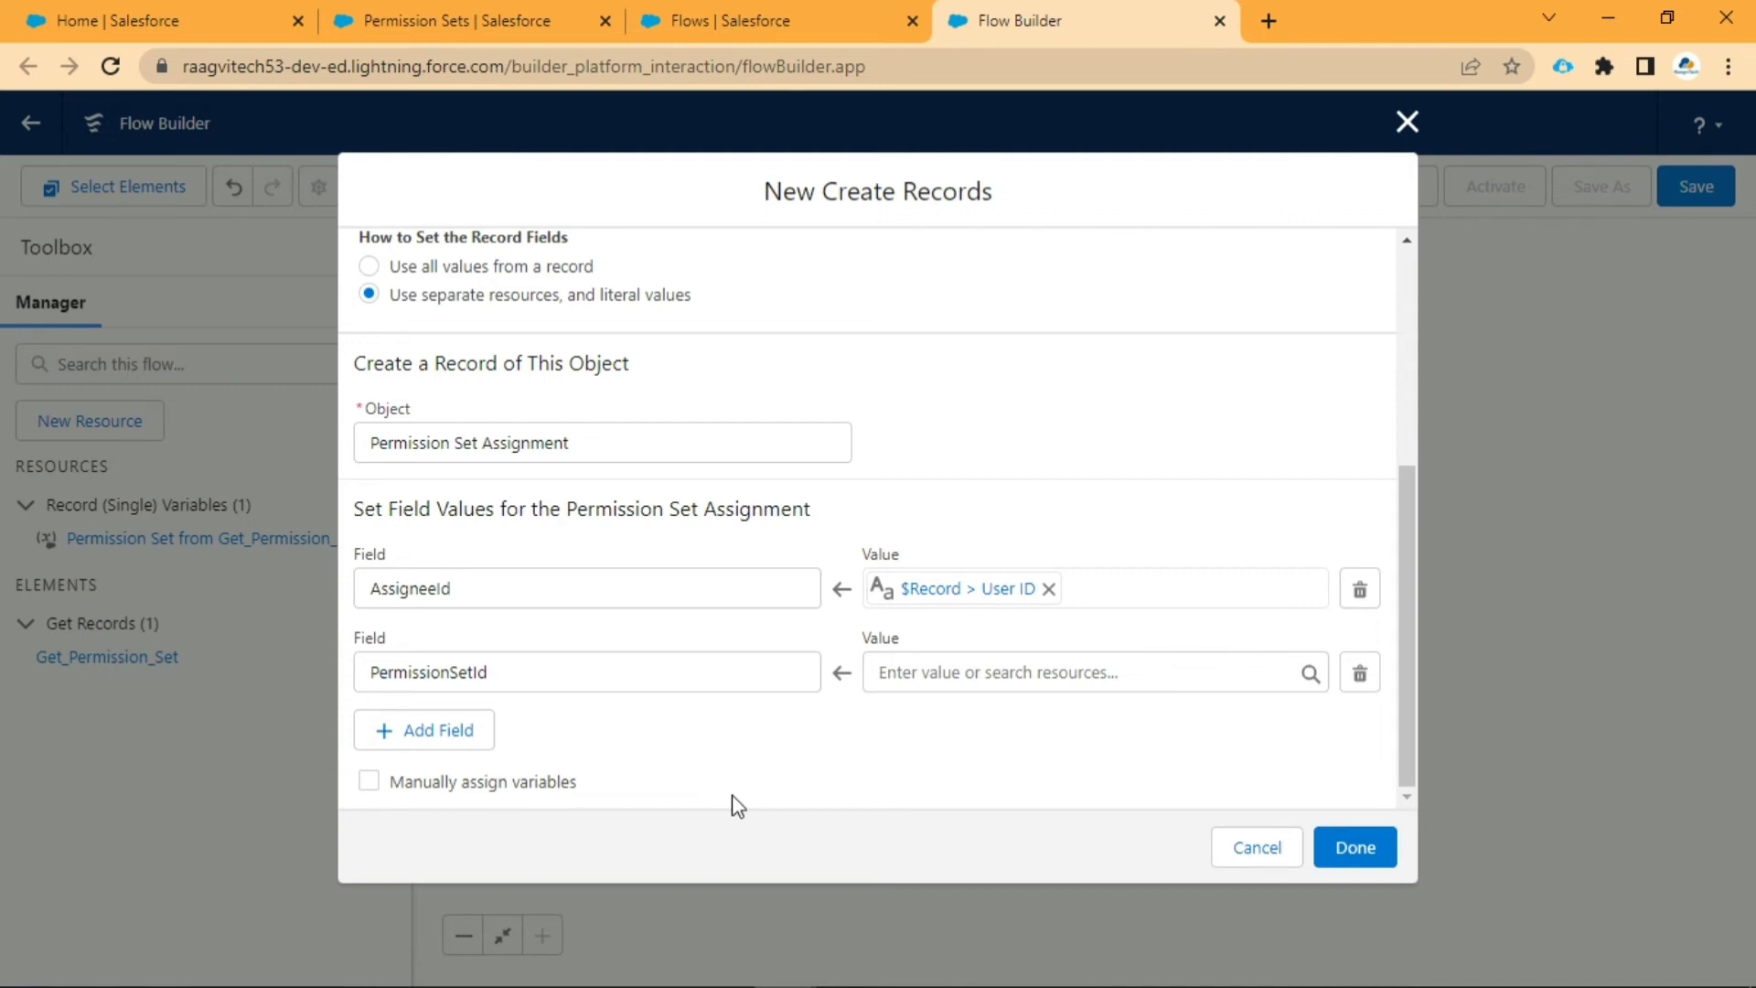
click(957, 673)
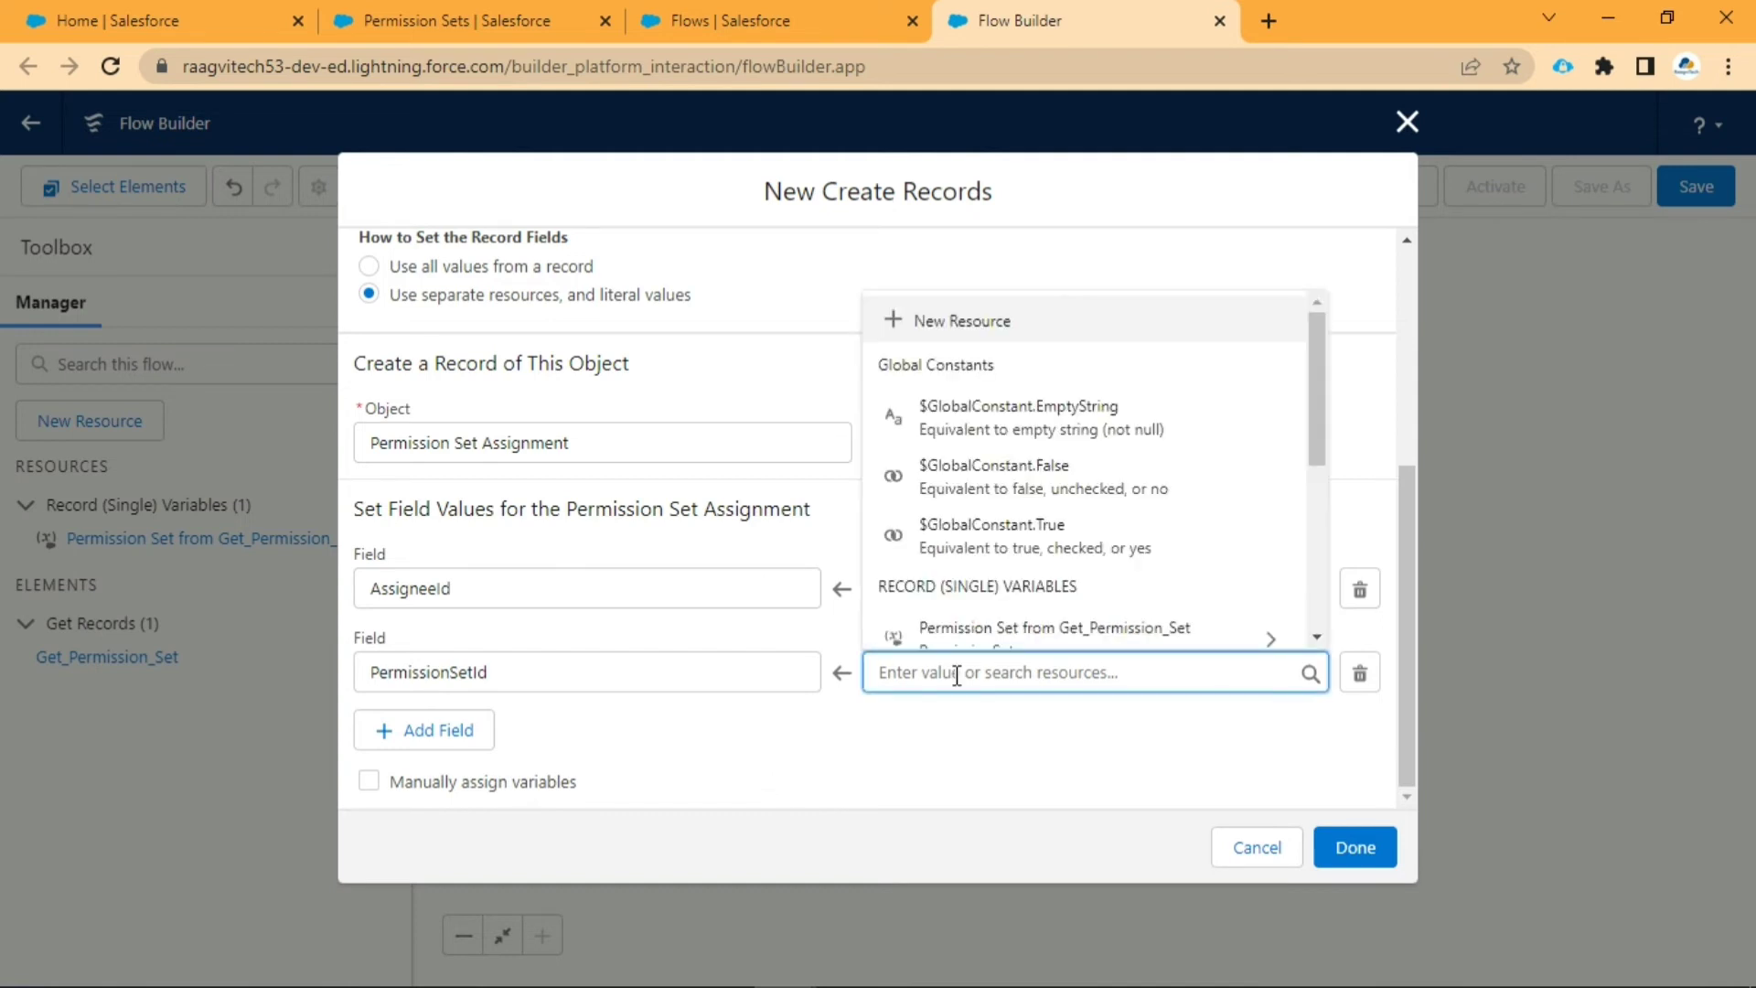
click(997, 631)
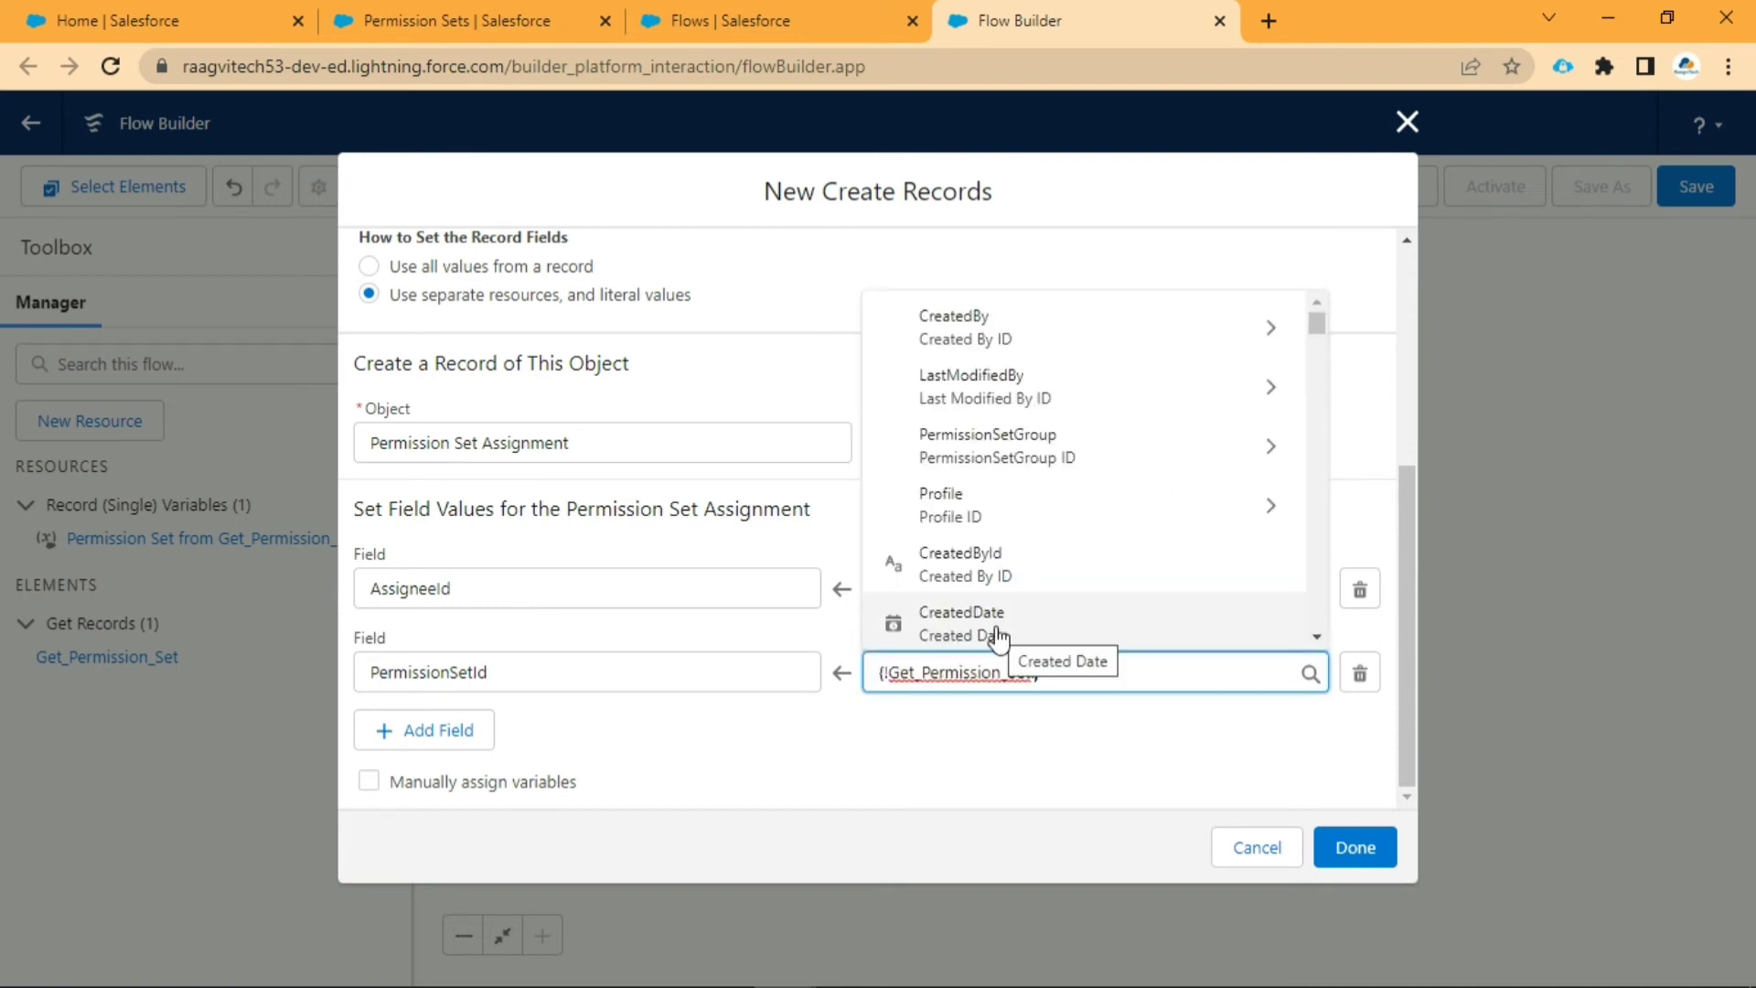
text(.id)
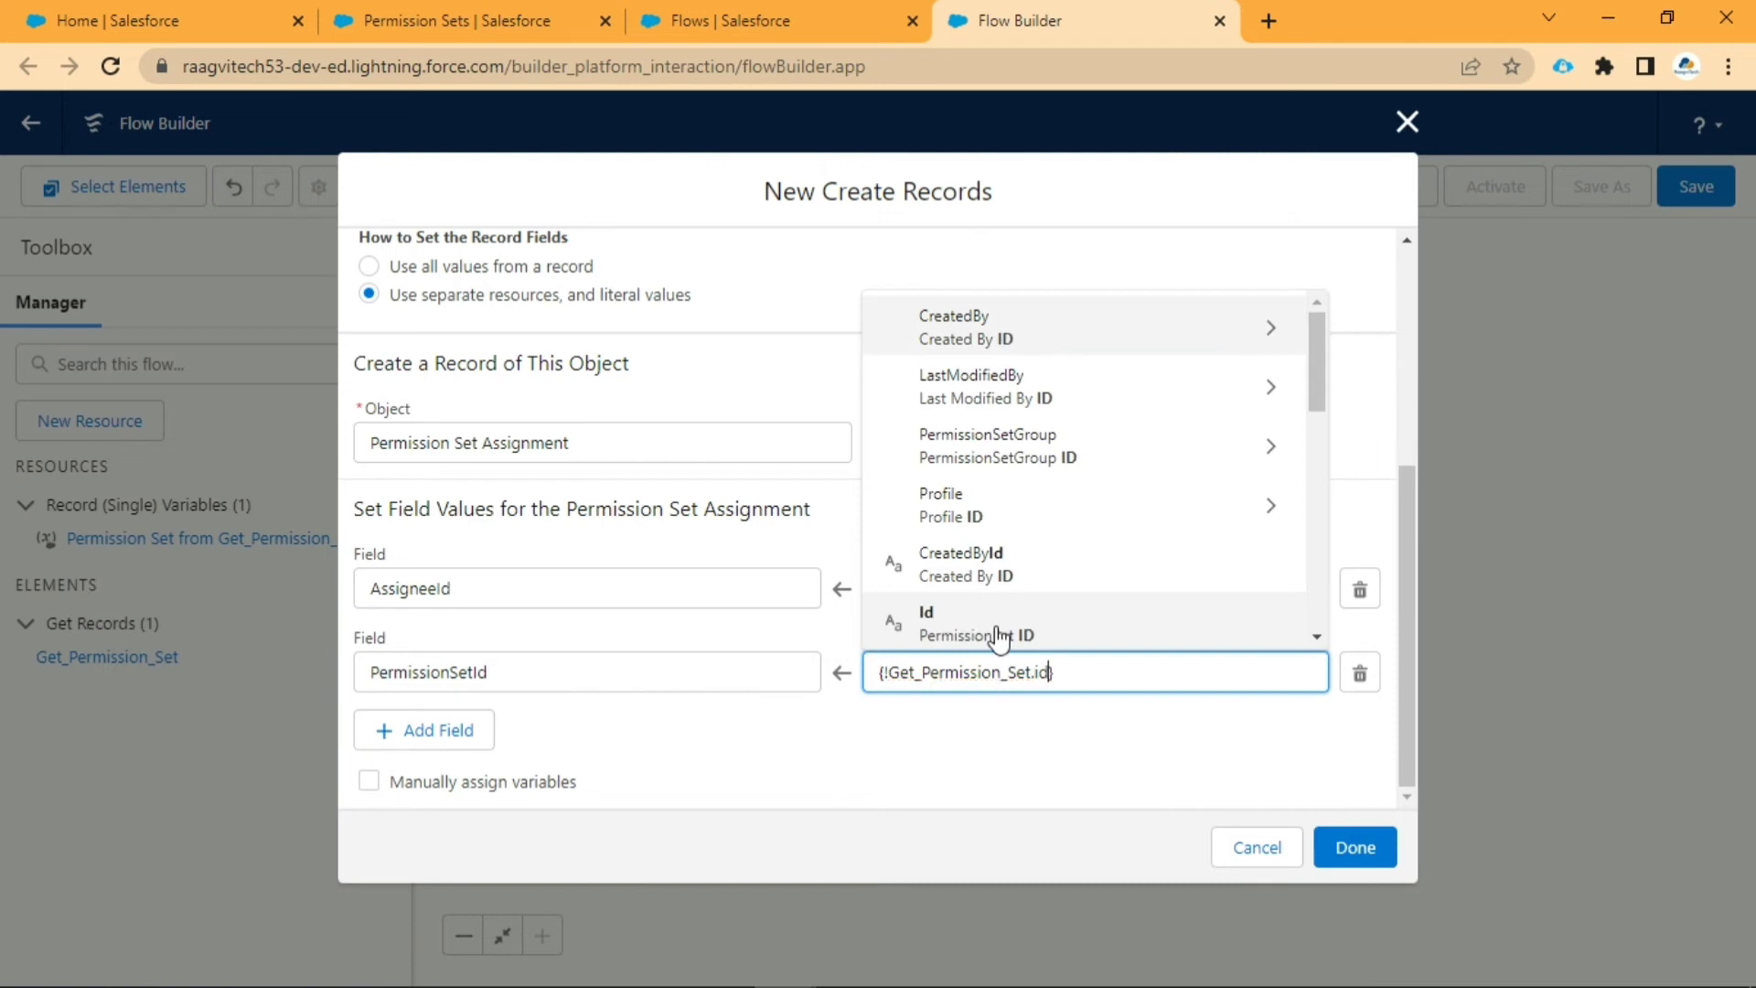
click(1074, 618)
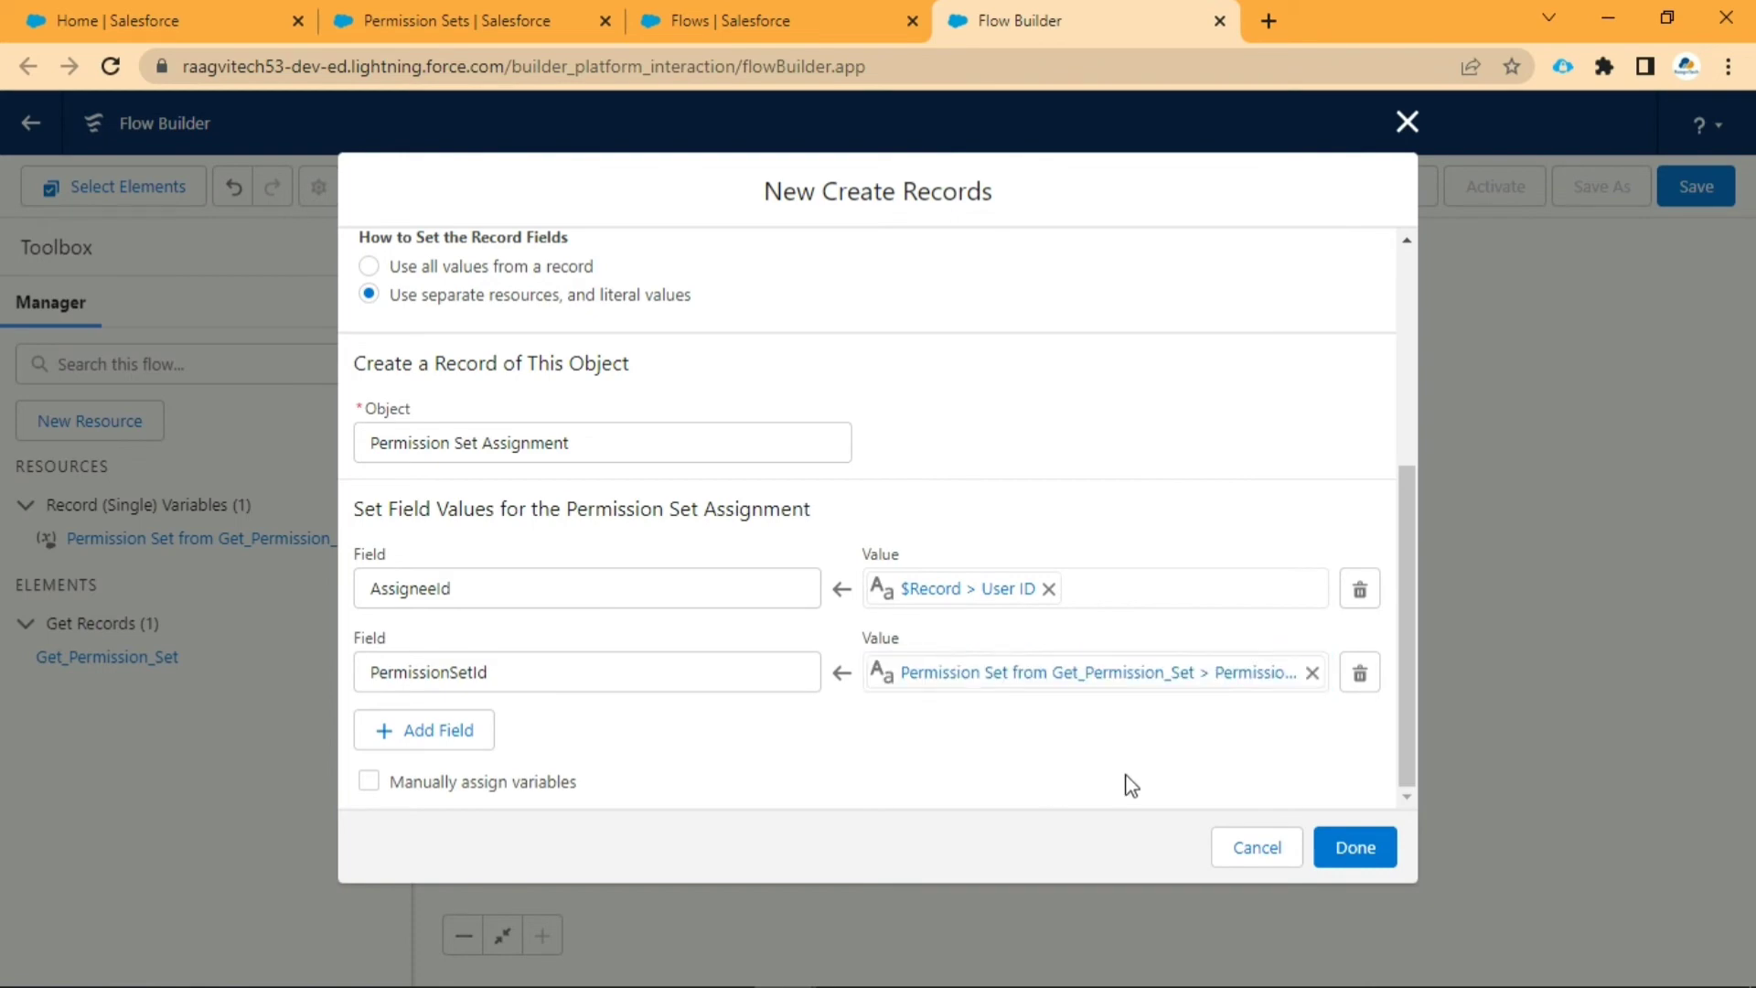
click(1358, 852)
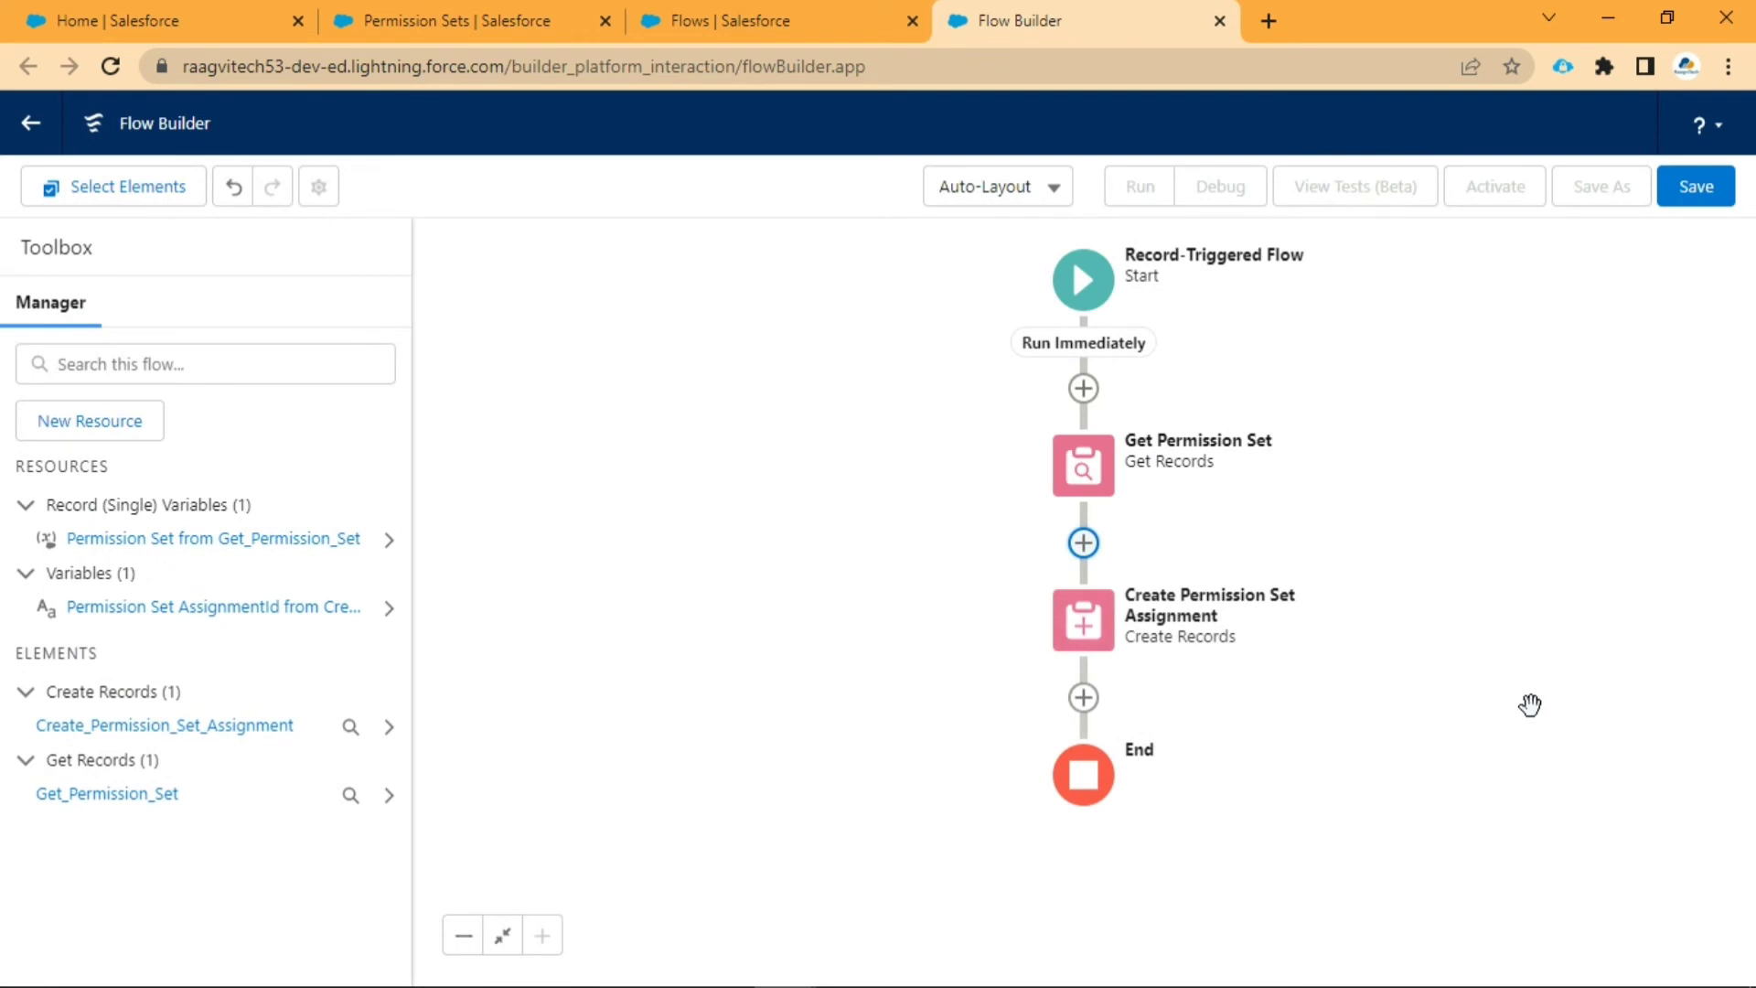
Step: Save the flow with the label "Assign Permission Set To New User" and activate it
click(1701, 201)
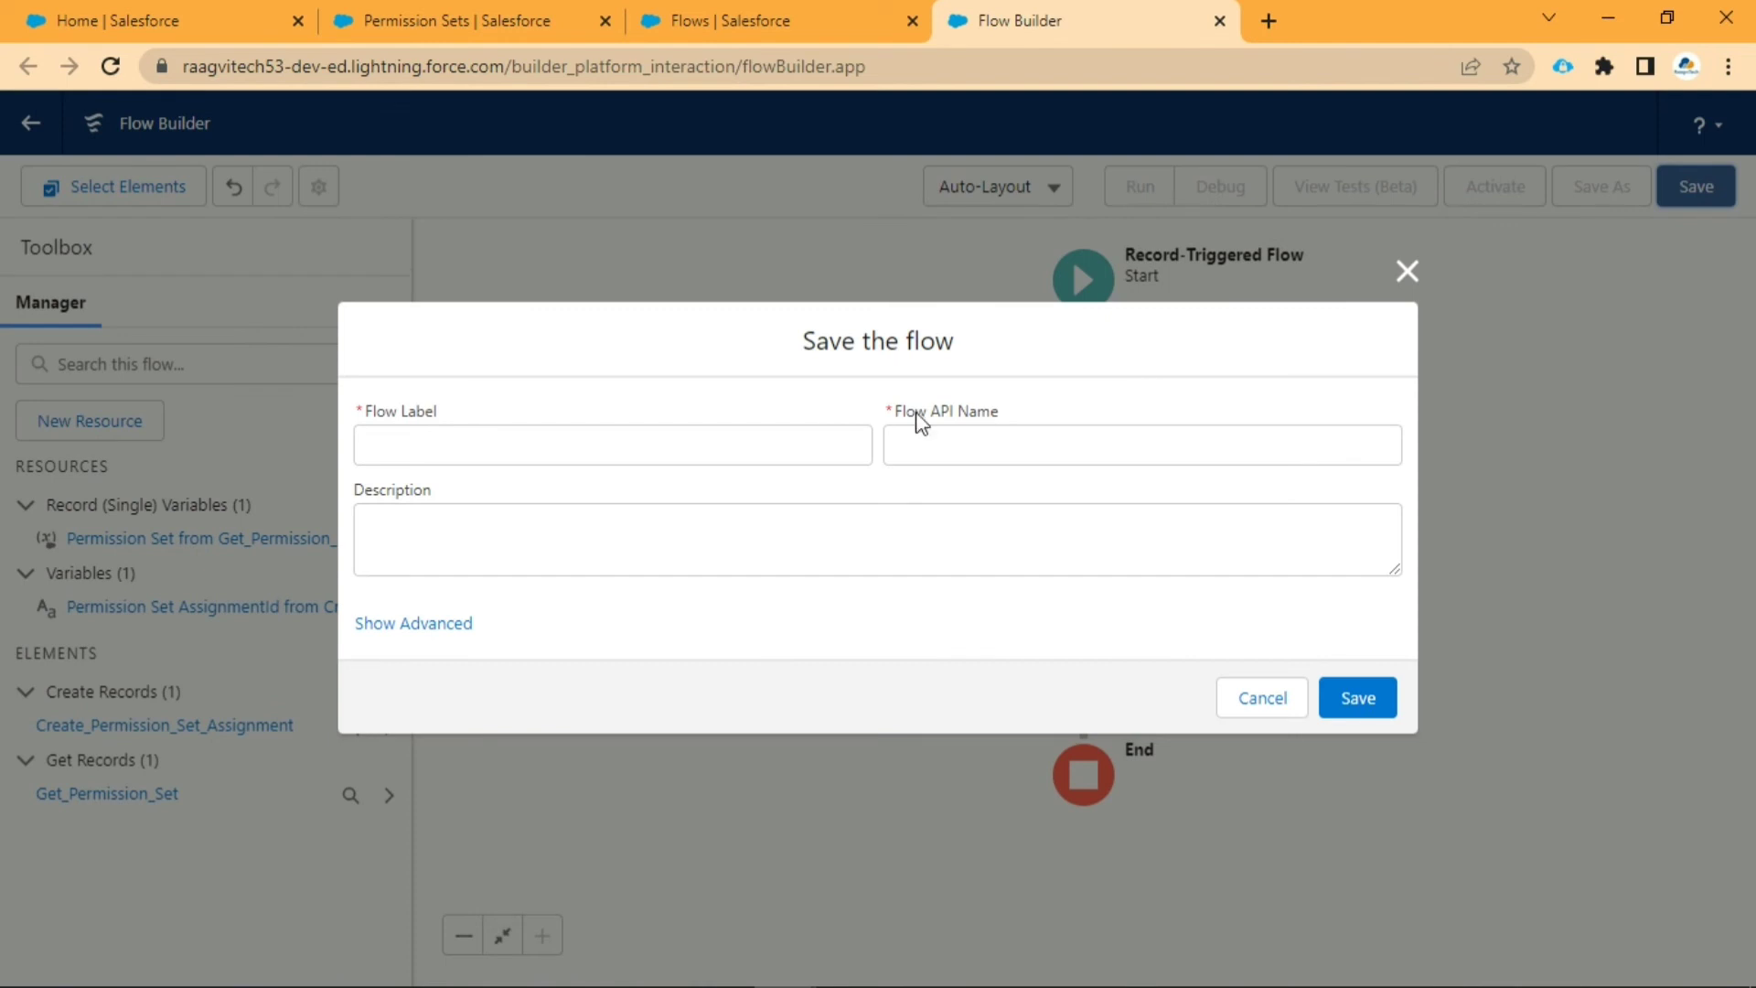
click(709, 453)
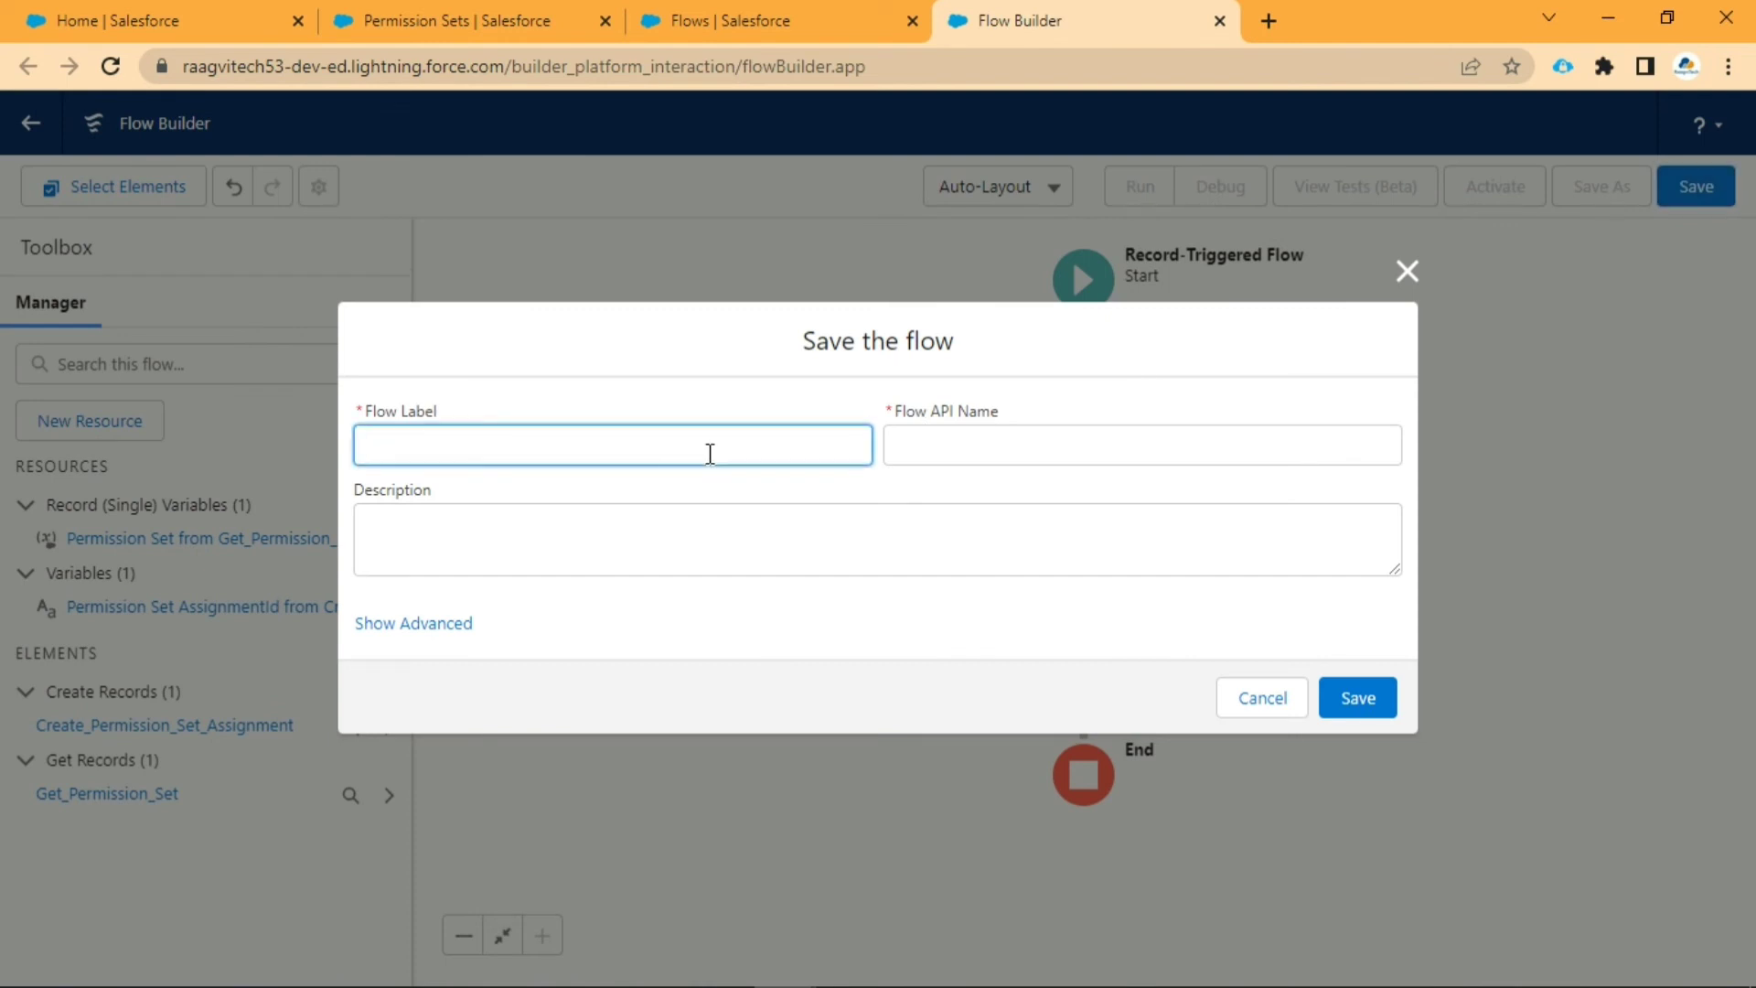
text(Assign Permission Set T)
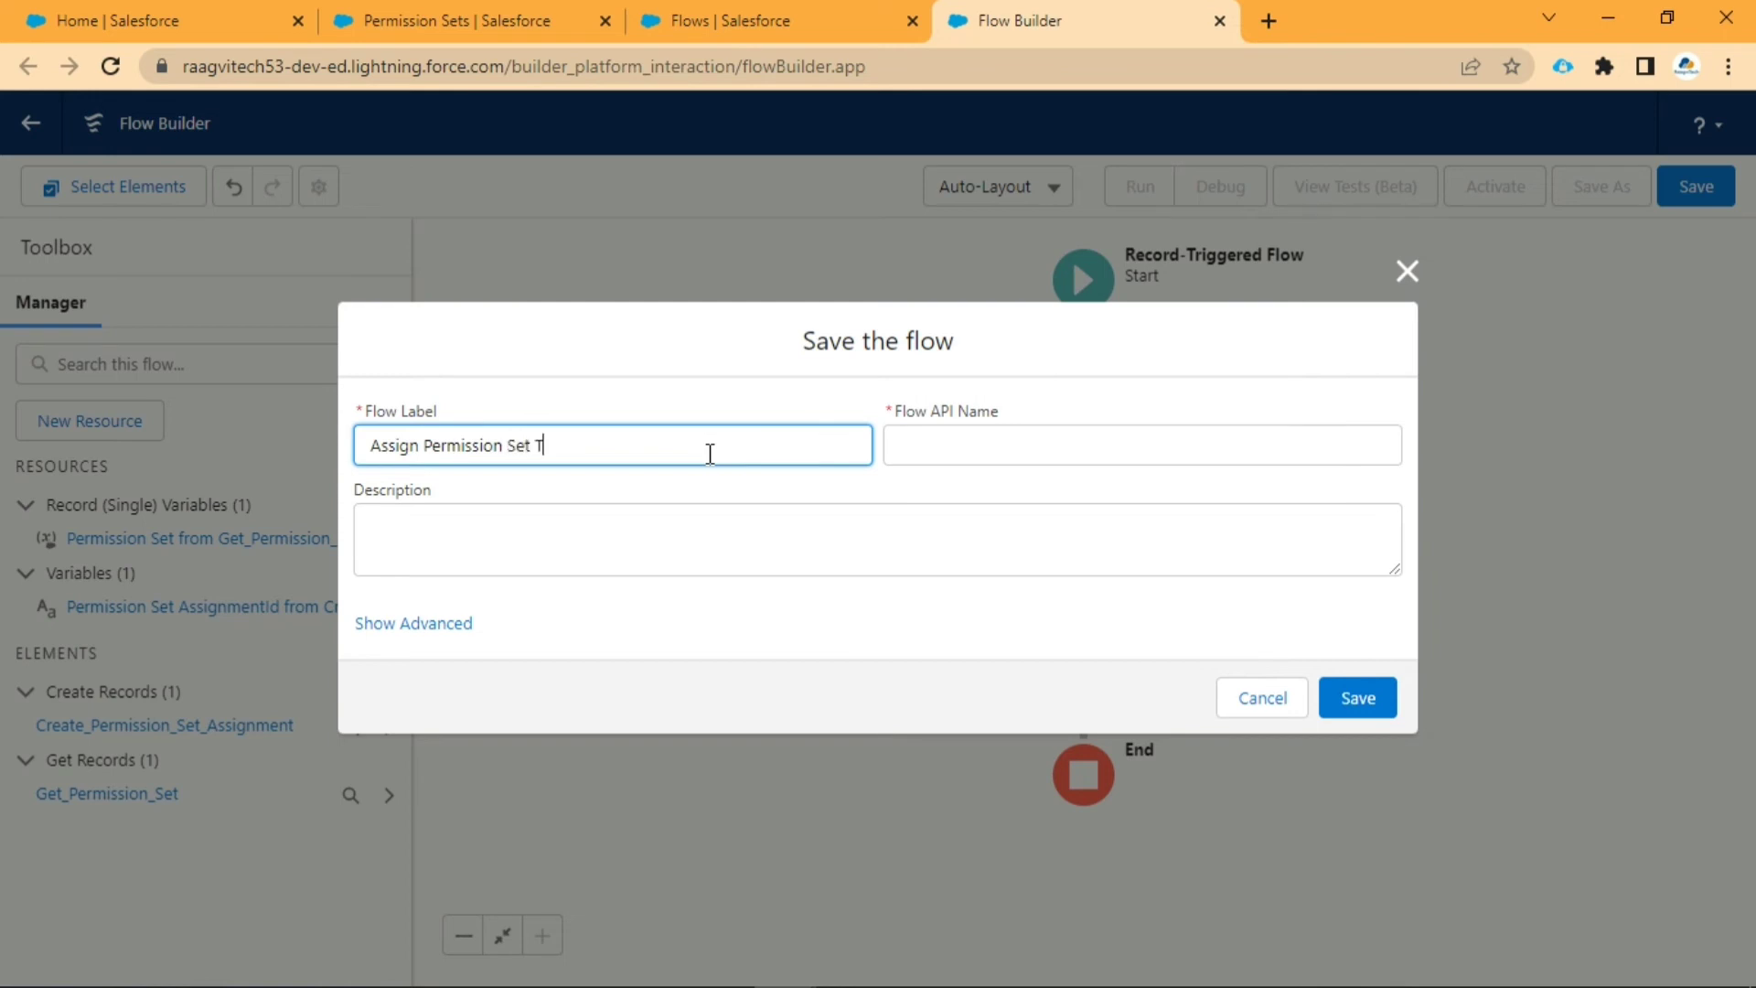
text(o New User)
click(778, 647)
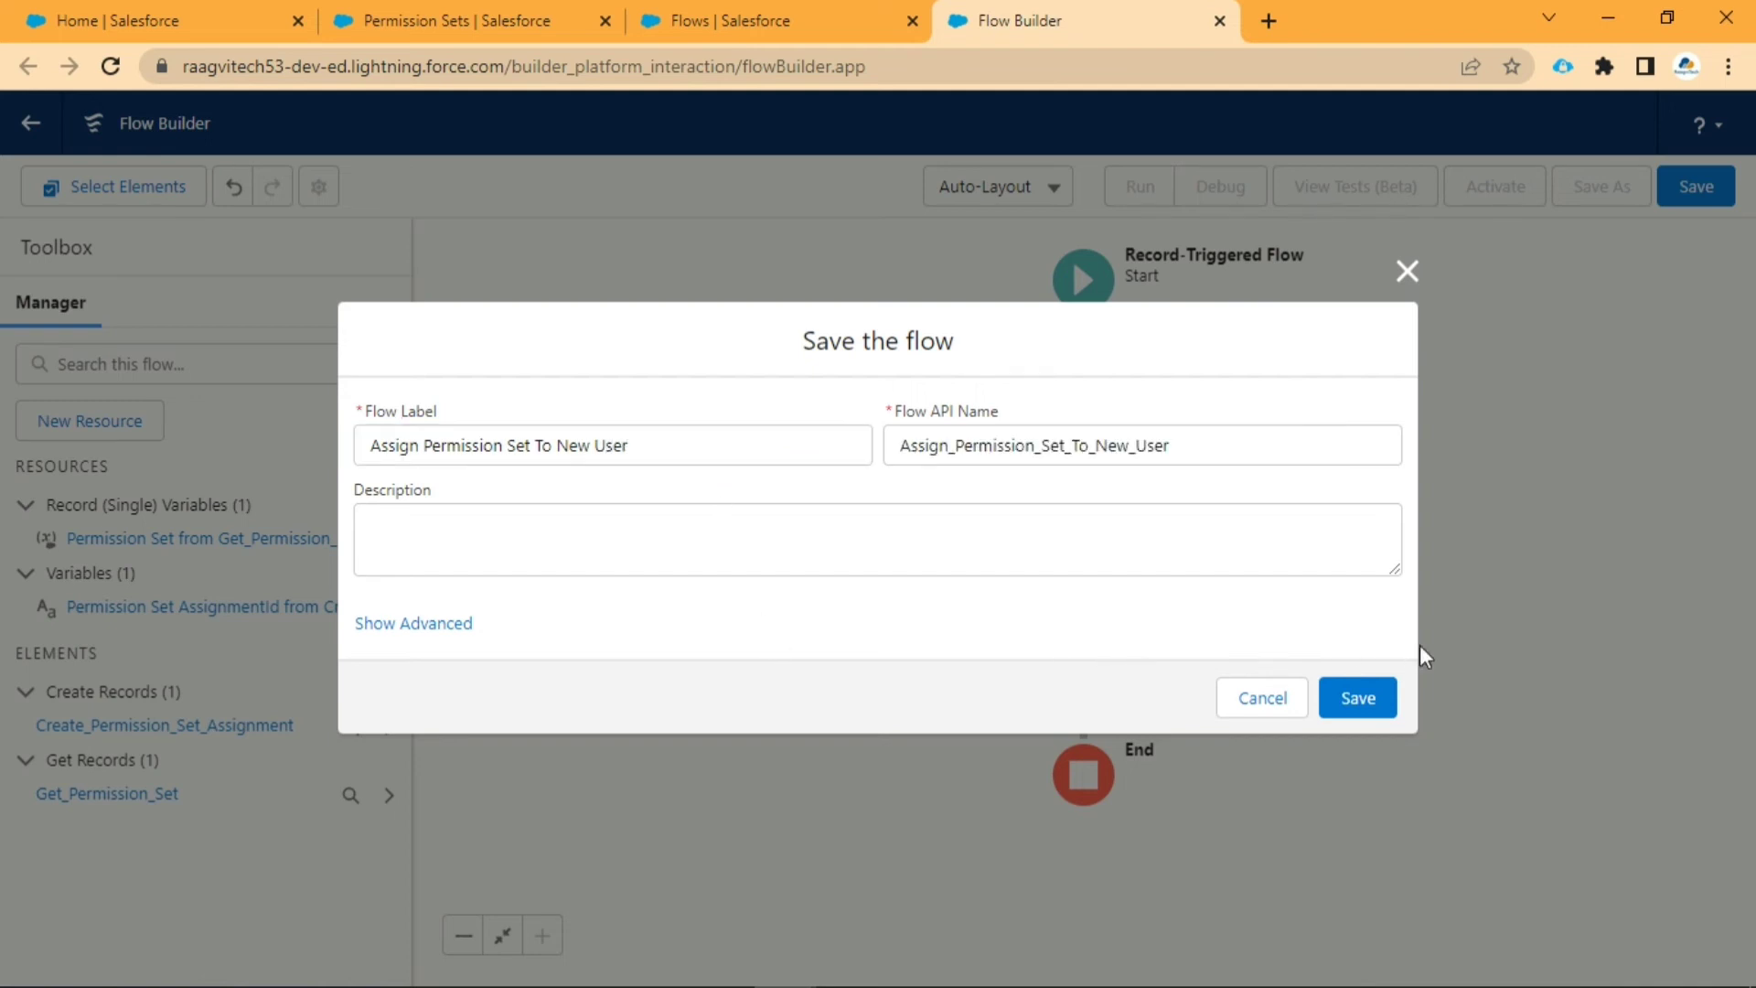
click(1363, 704)
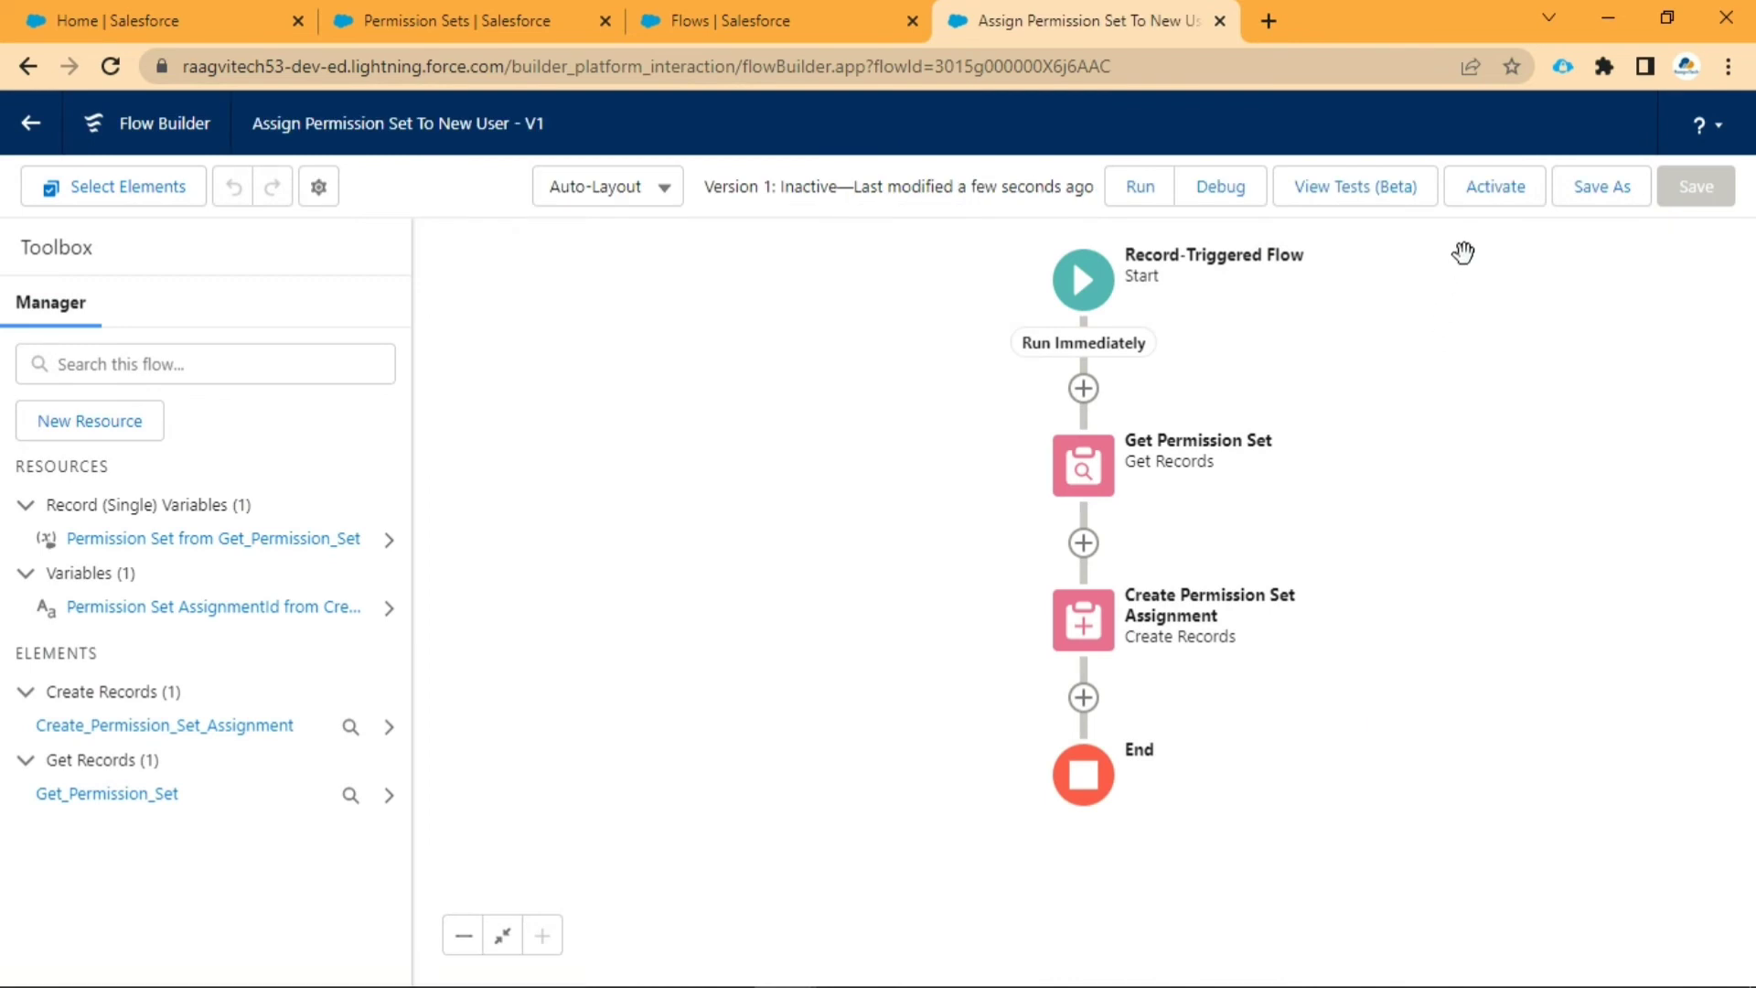
click(1474, 207)
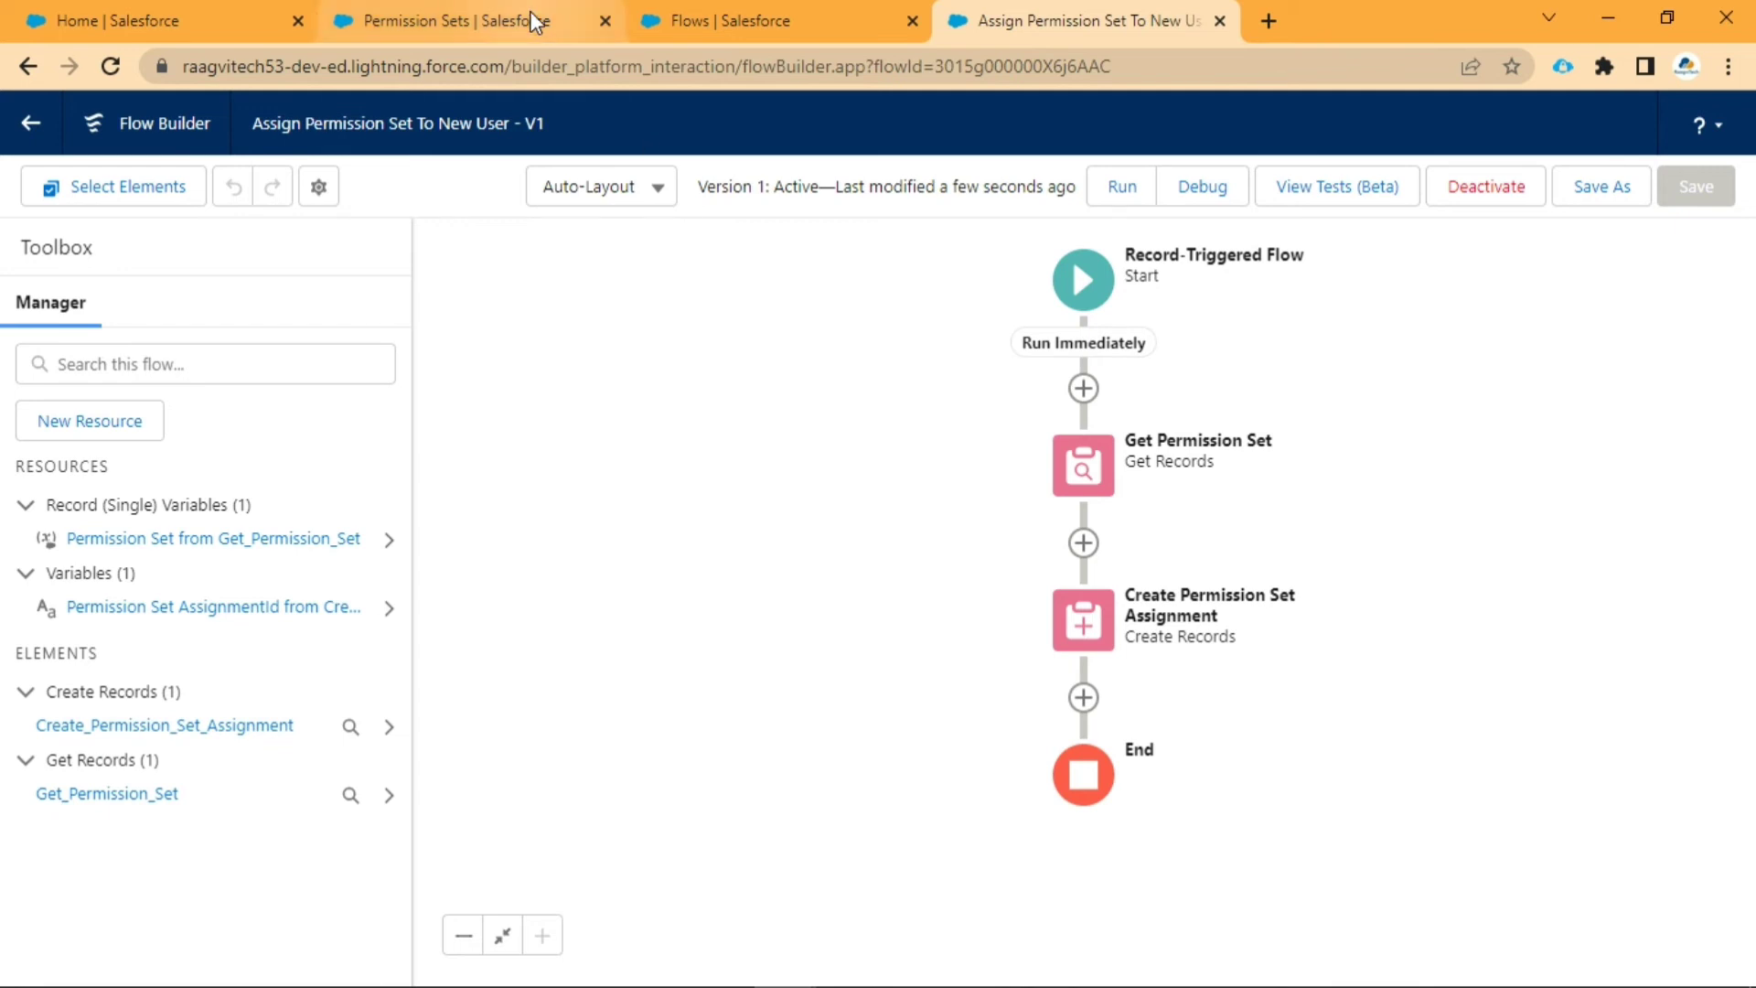
Step: Open Setup from the Salesforce home page, find "users" and go to the Users page
mouse_move(537, 22)
click(142, 18)
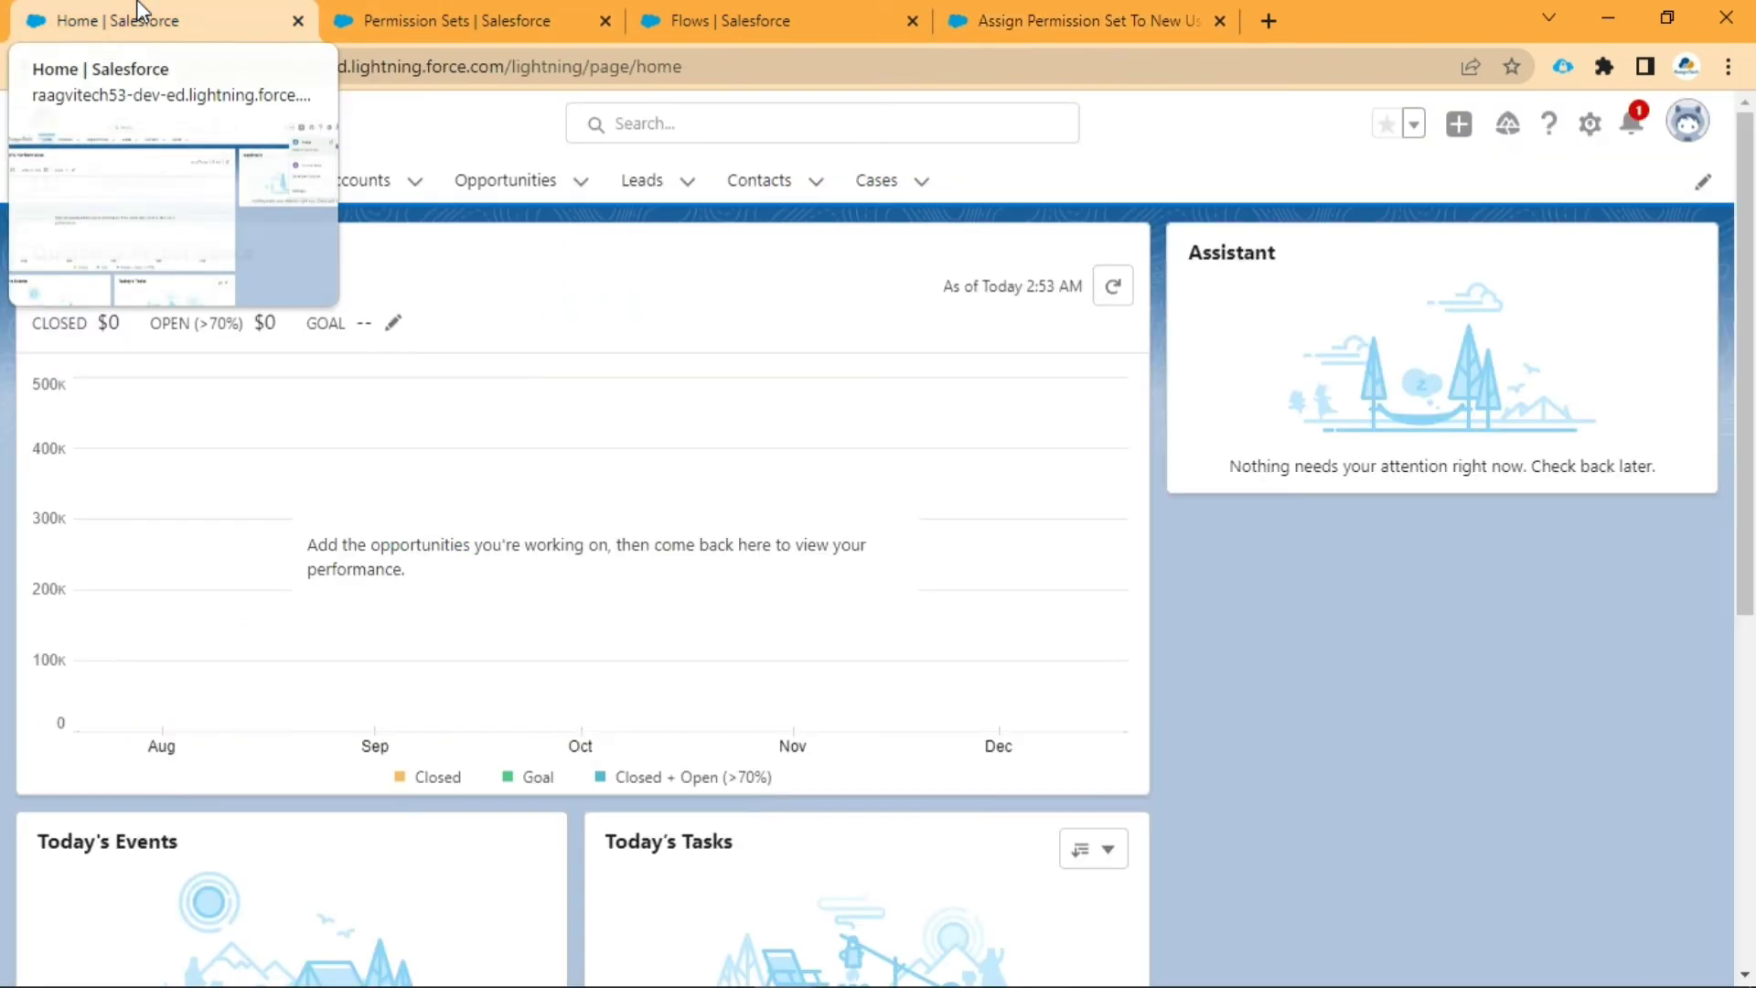
click(1590, 125)
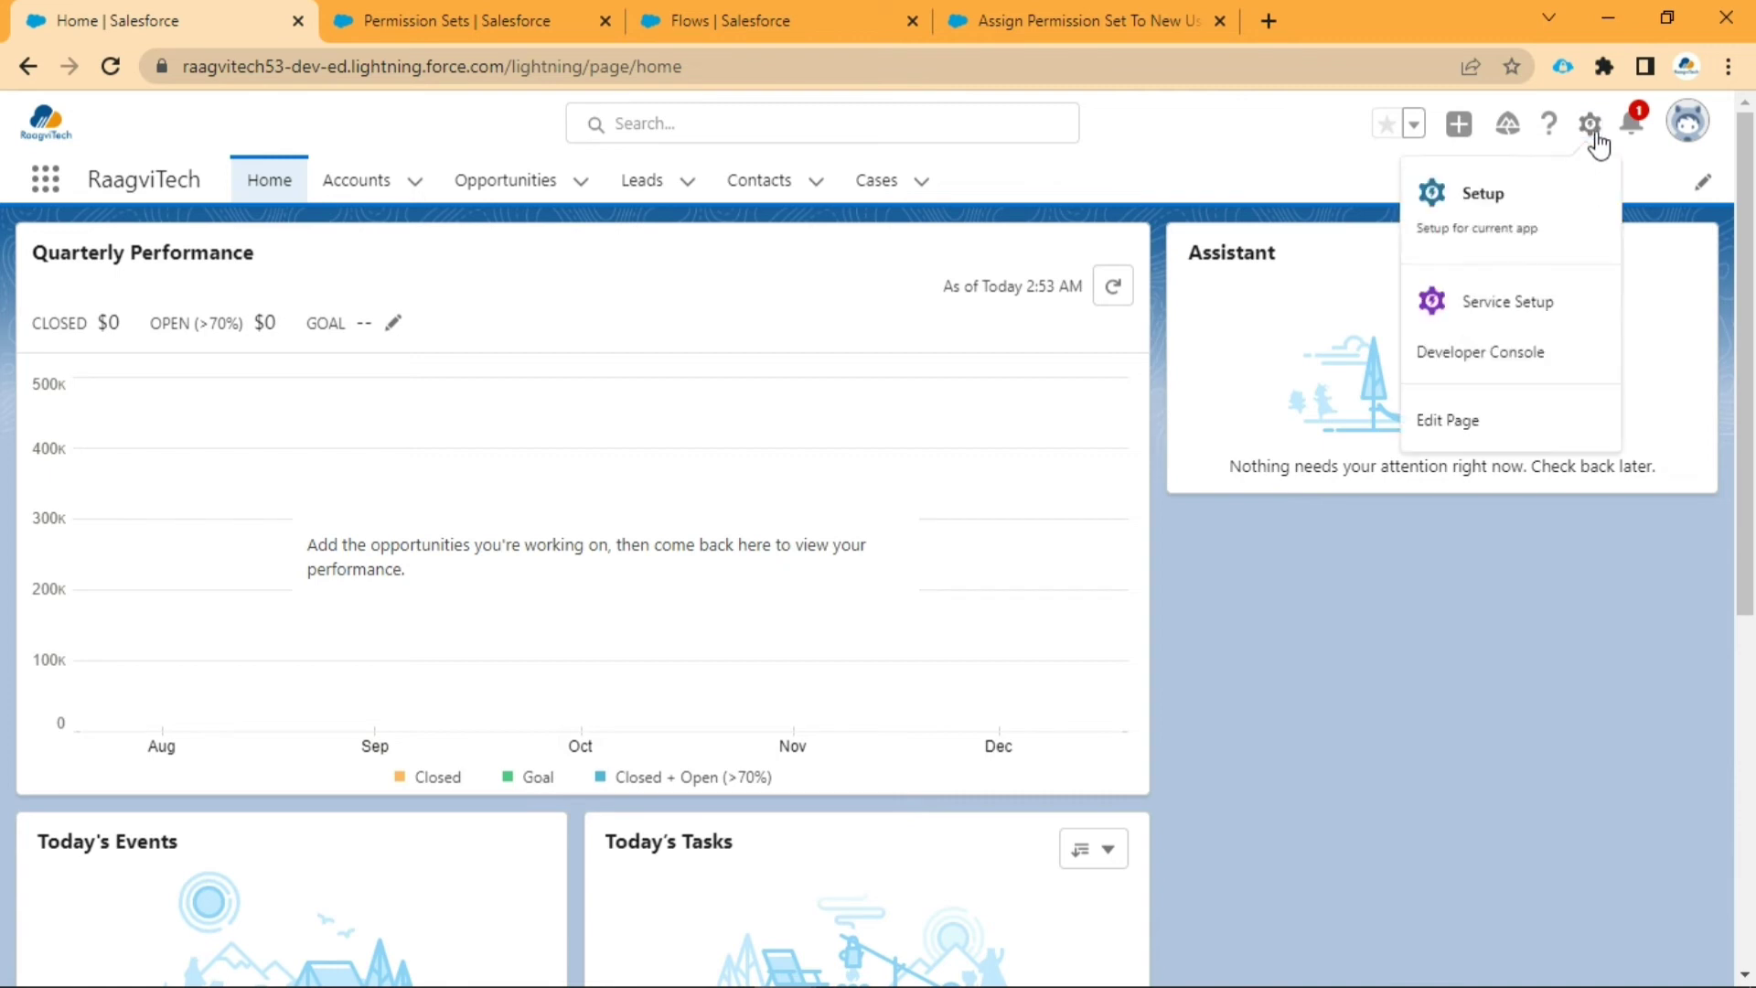
click(1496, 225)
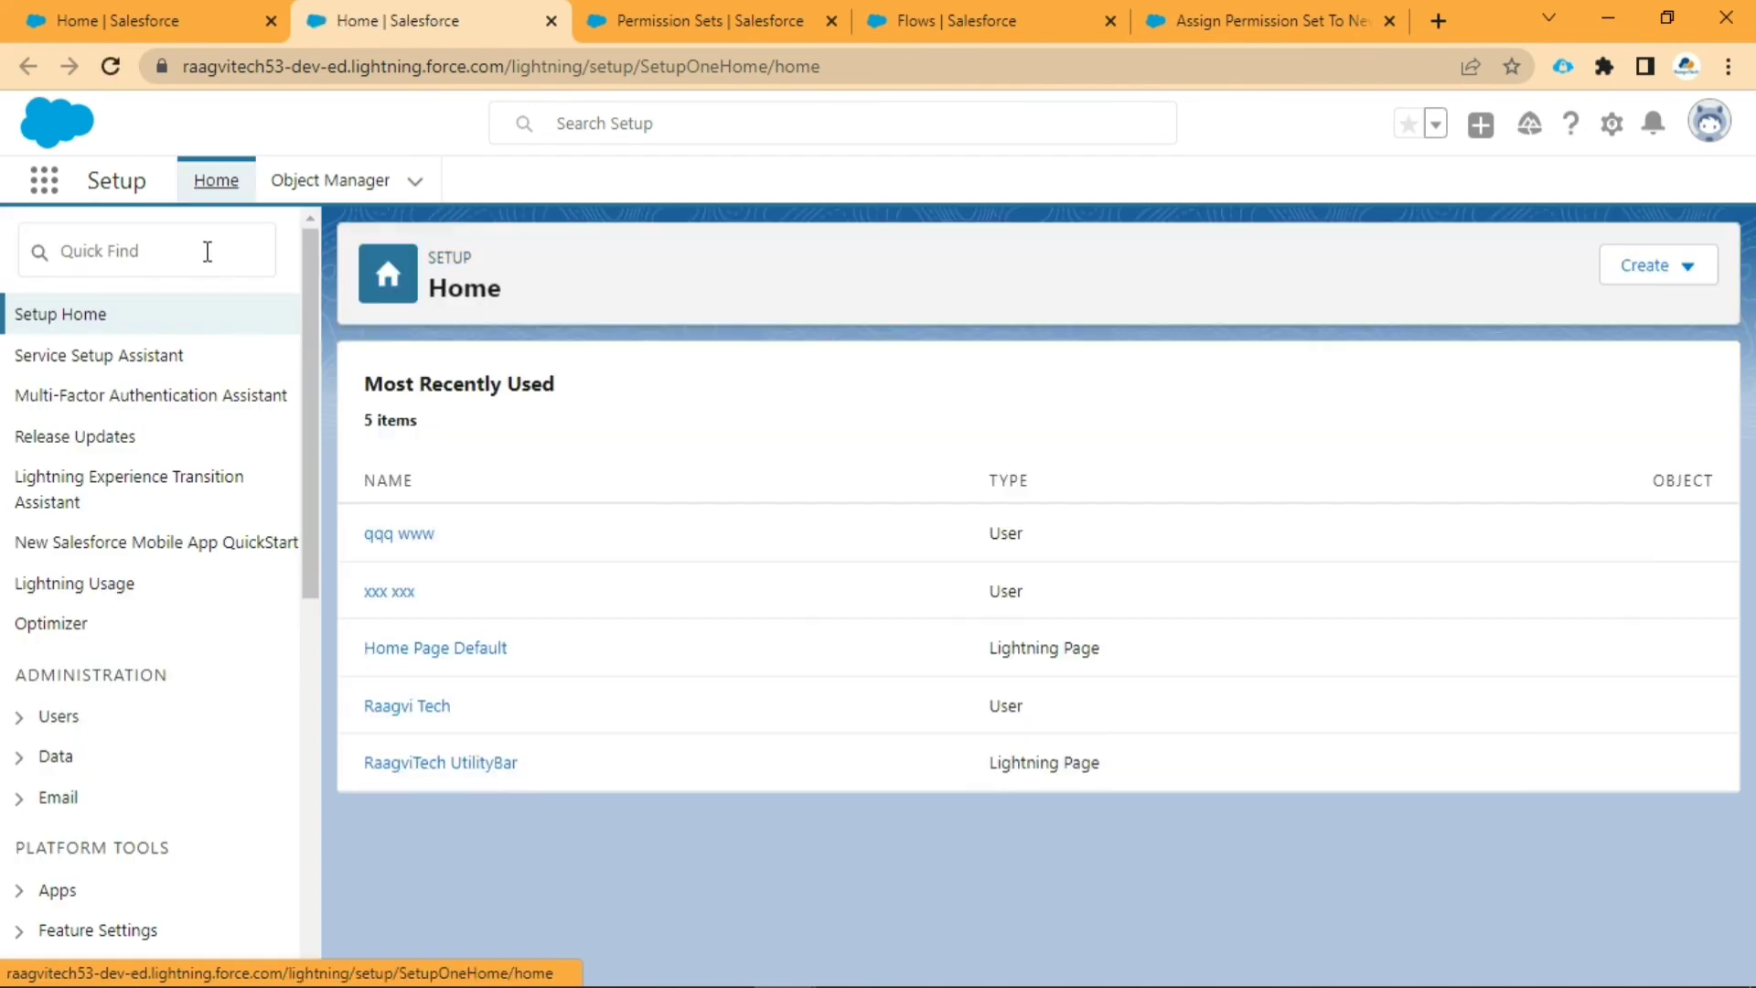
click(205, 249)
text(users)
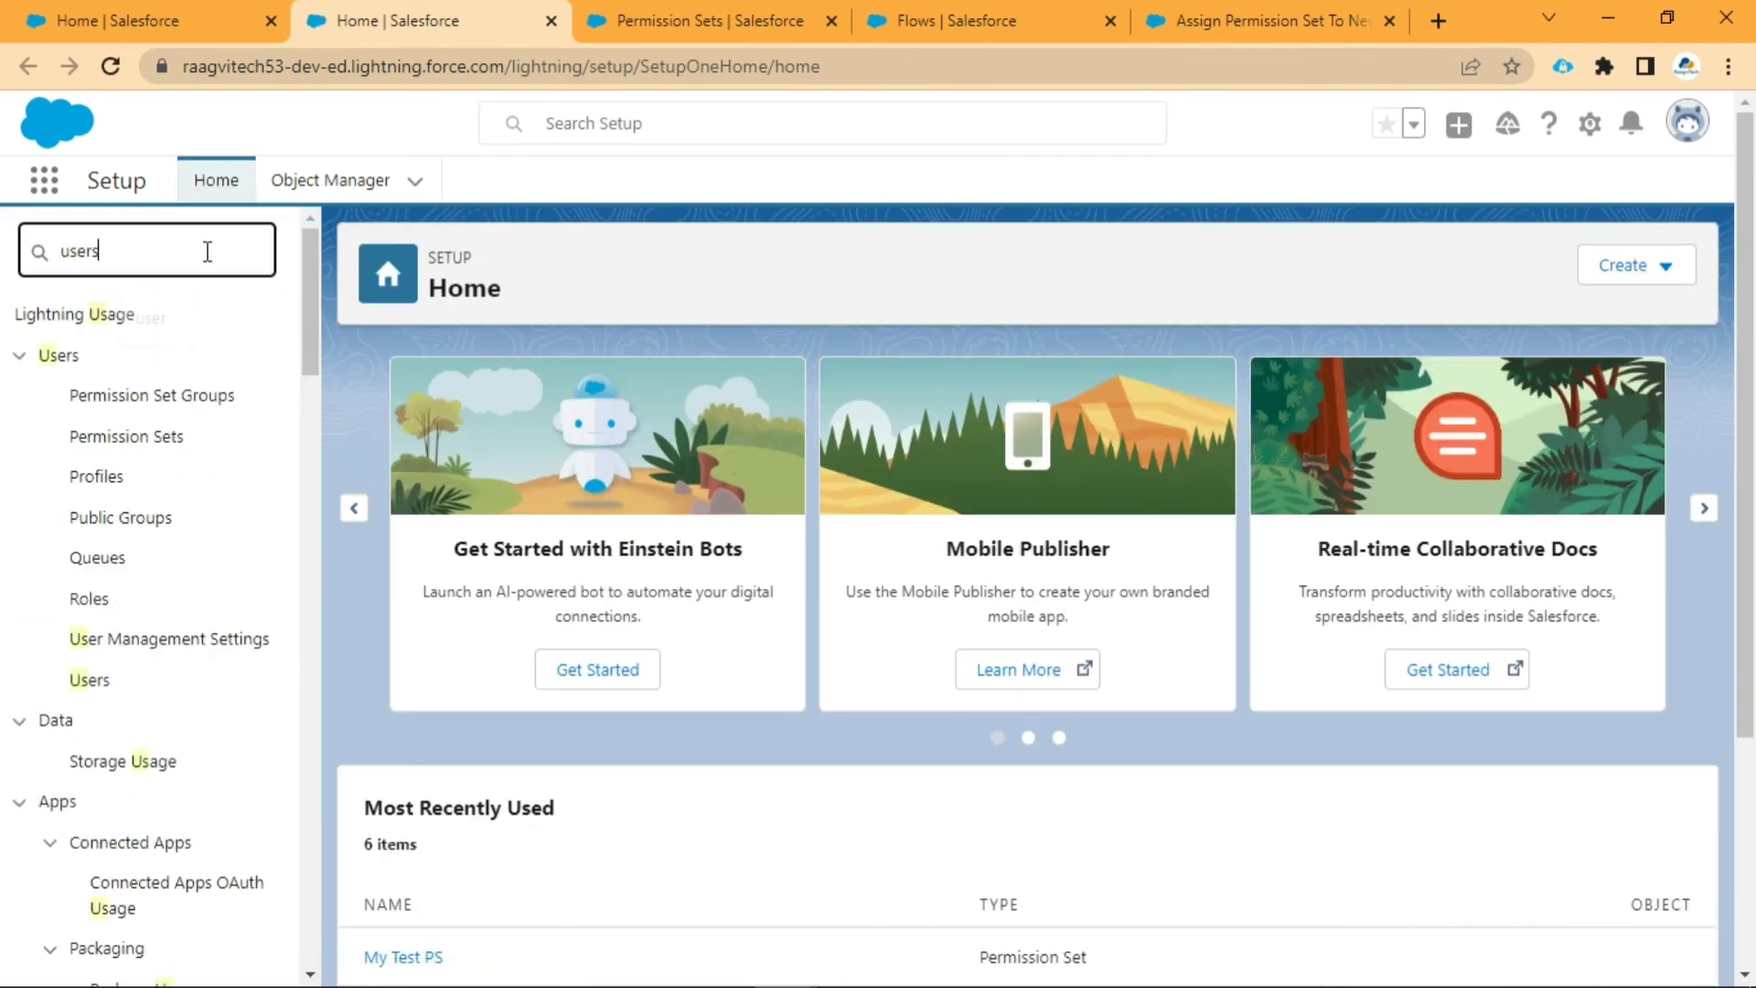
click(95, 640)
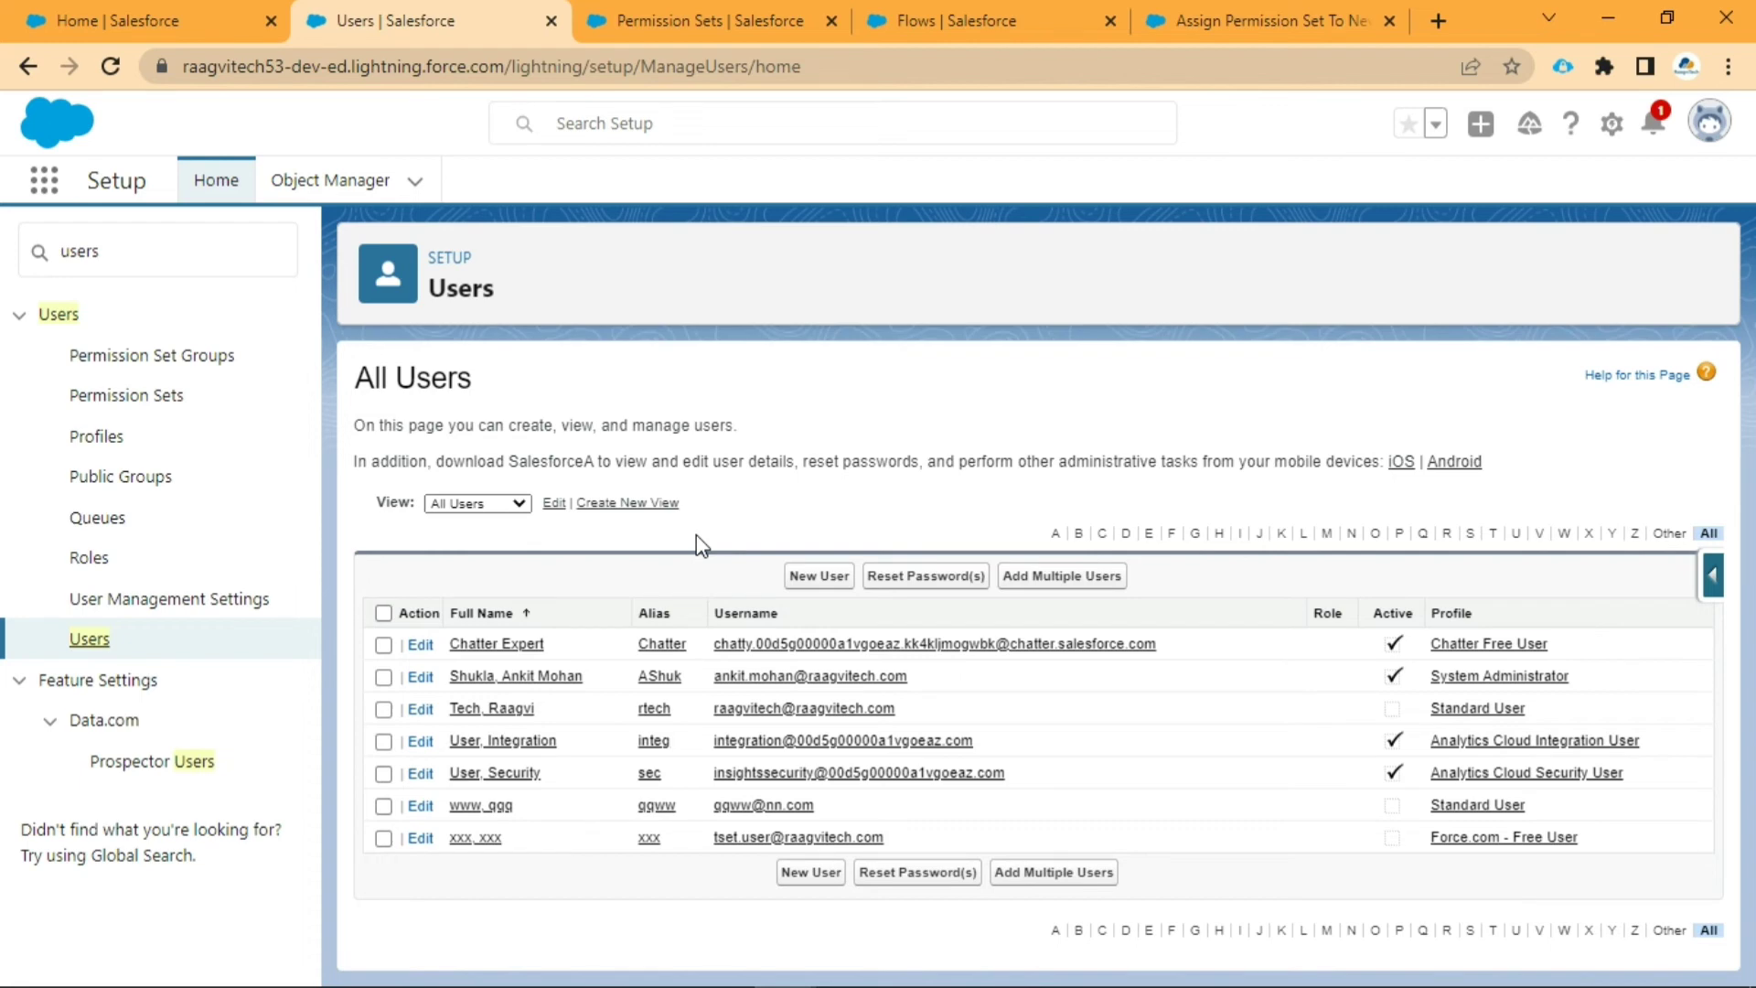
Step: Start a new user with first name "Test" and last name "User", and fill in the user's e-mail with the previously used tuser address
click(814, 579)
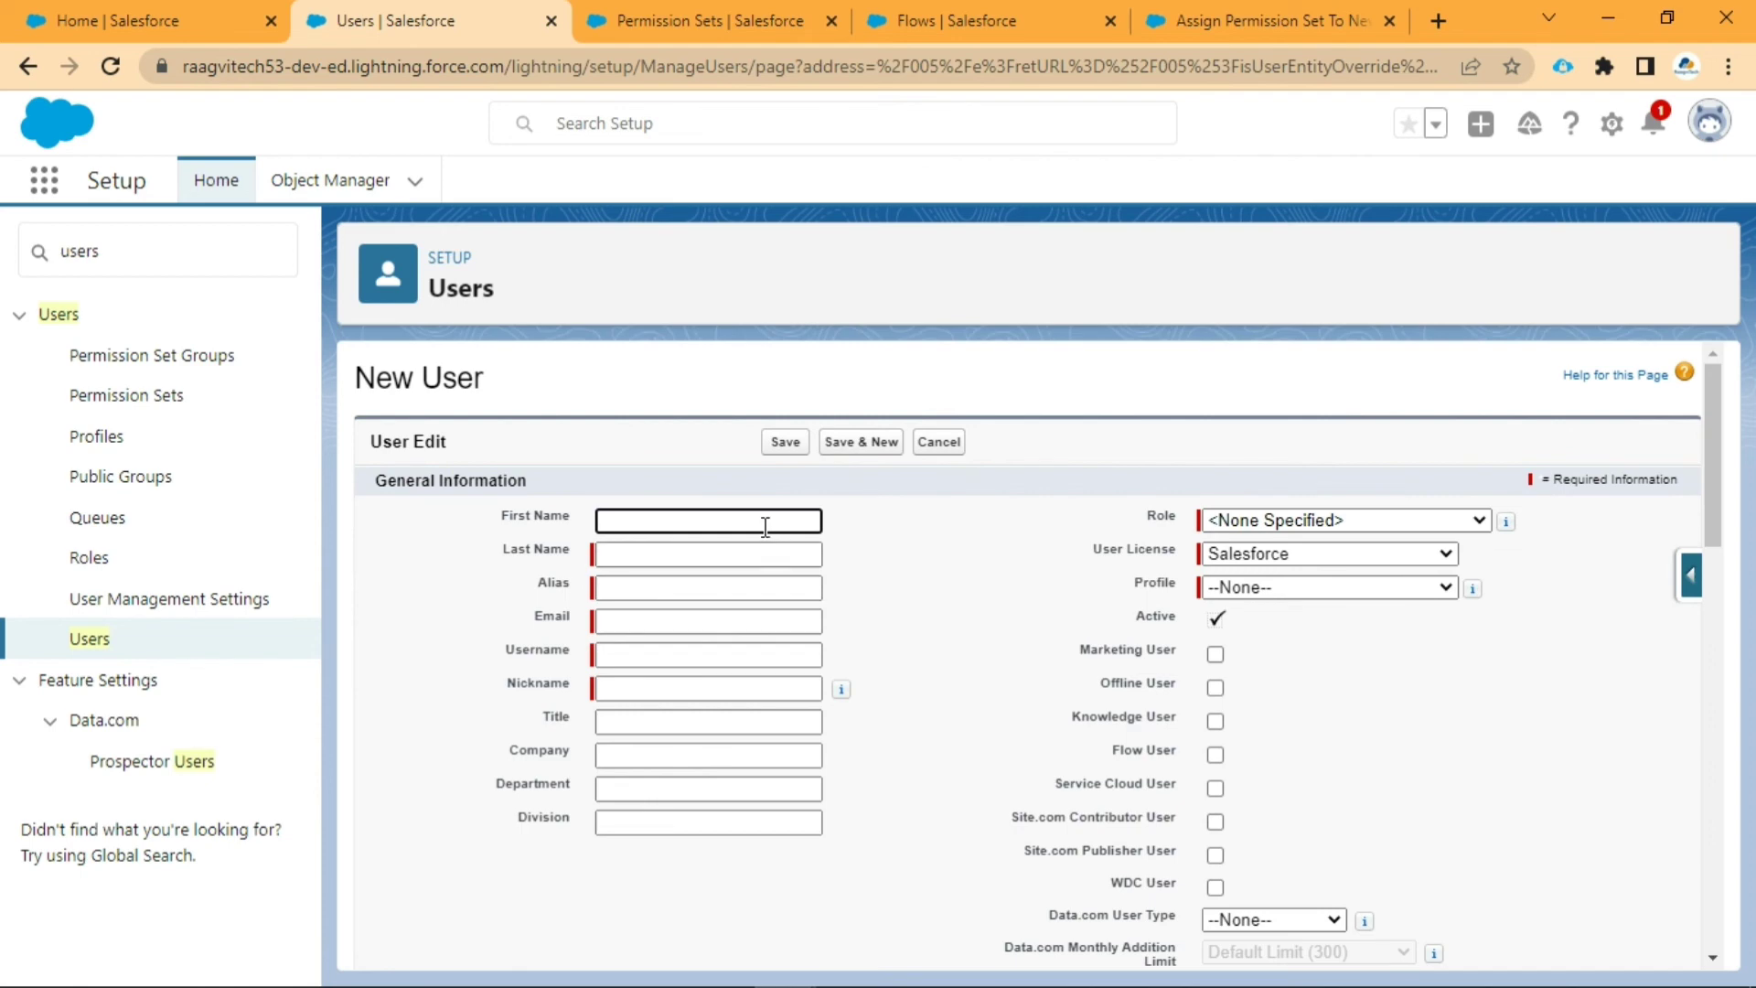
text(Test)
click(753, 555)
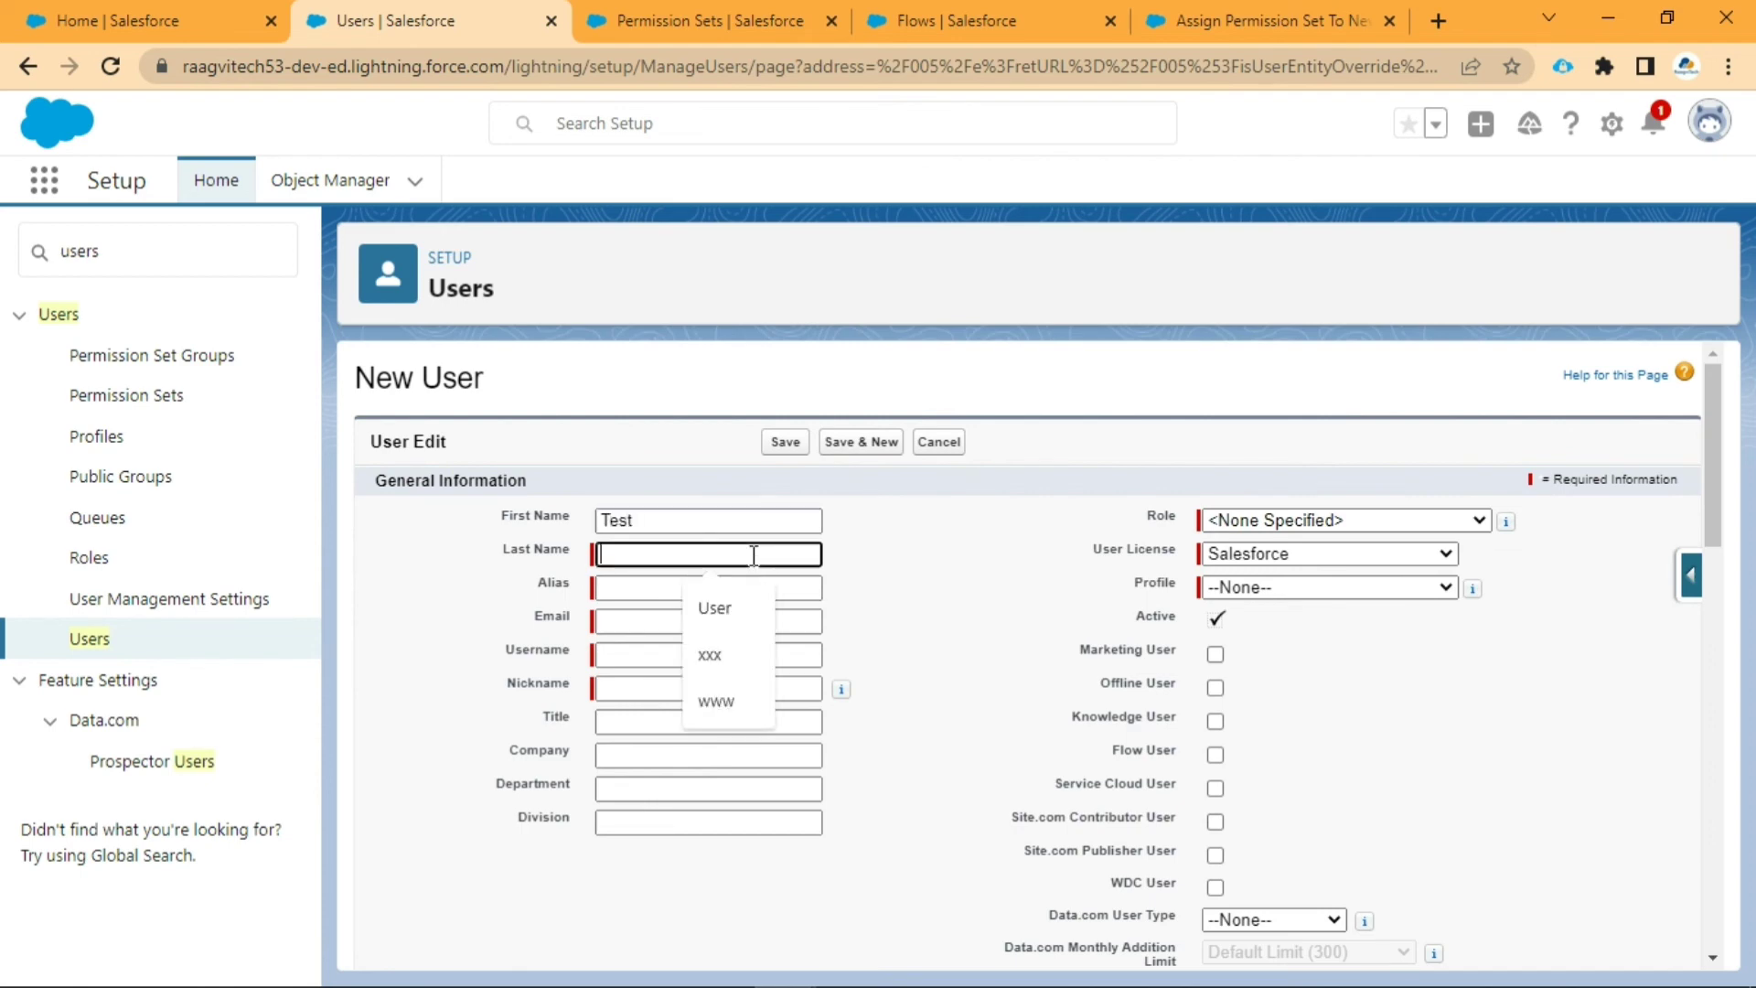
text(User)
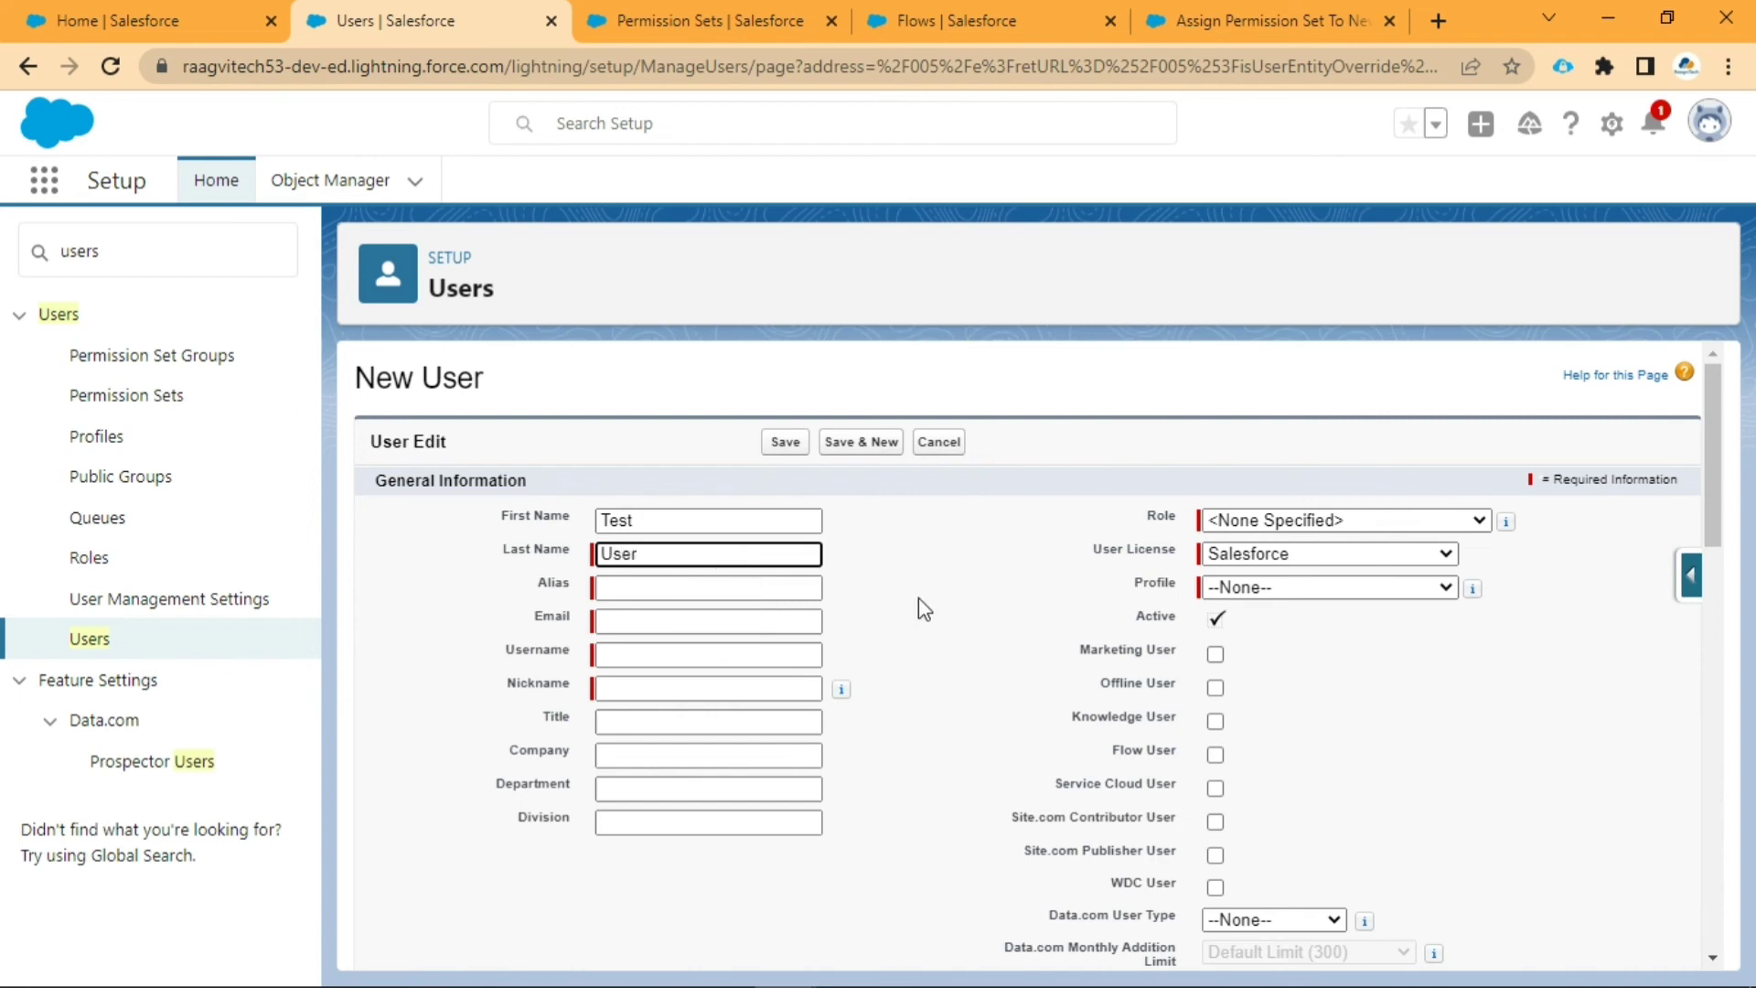
click(920, 599)
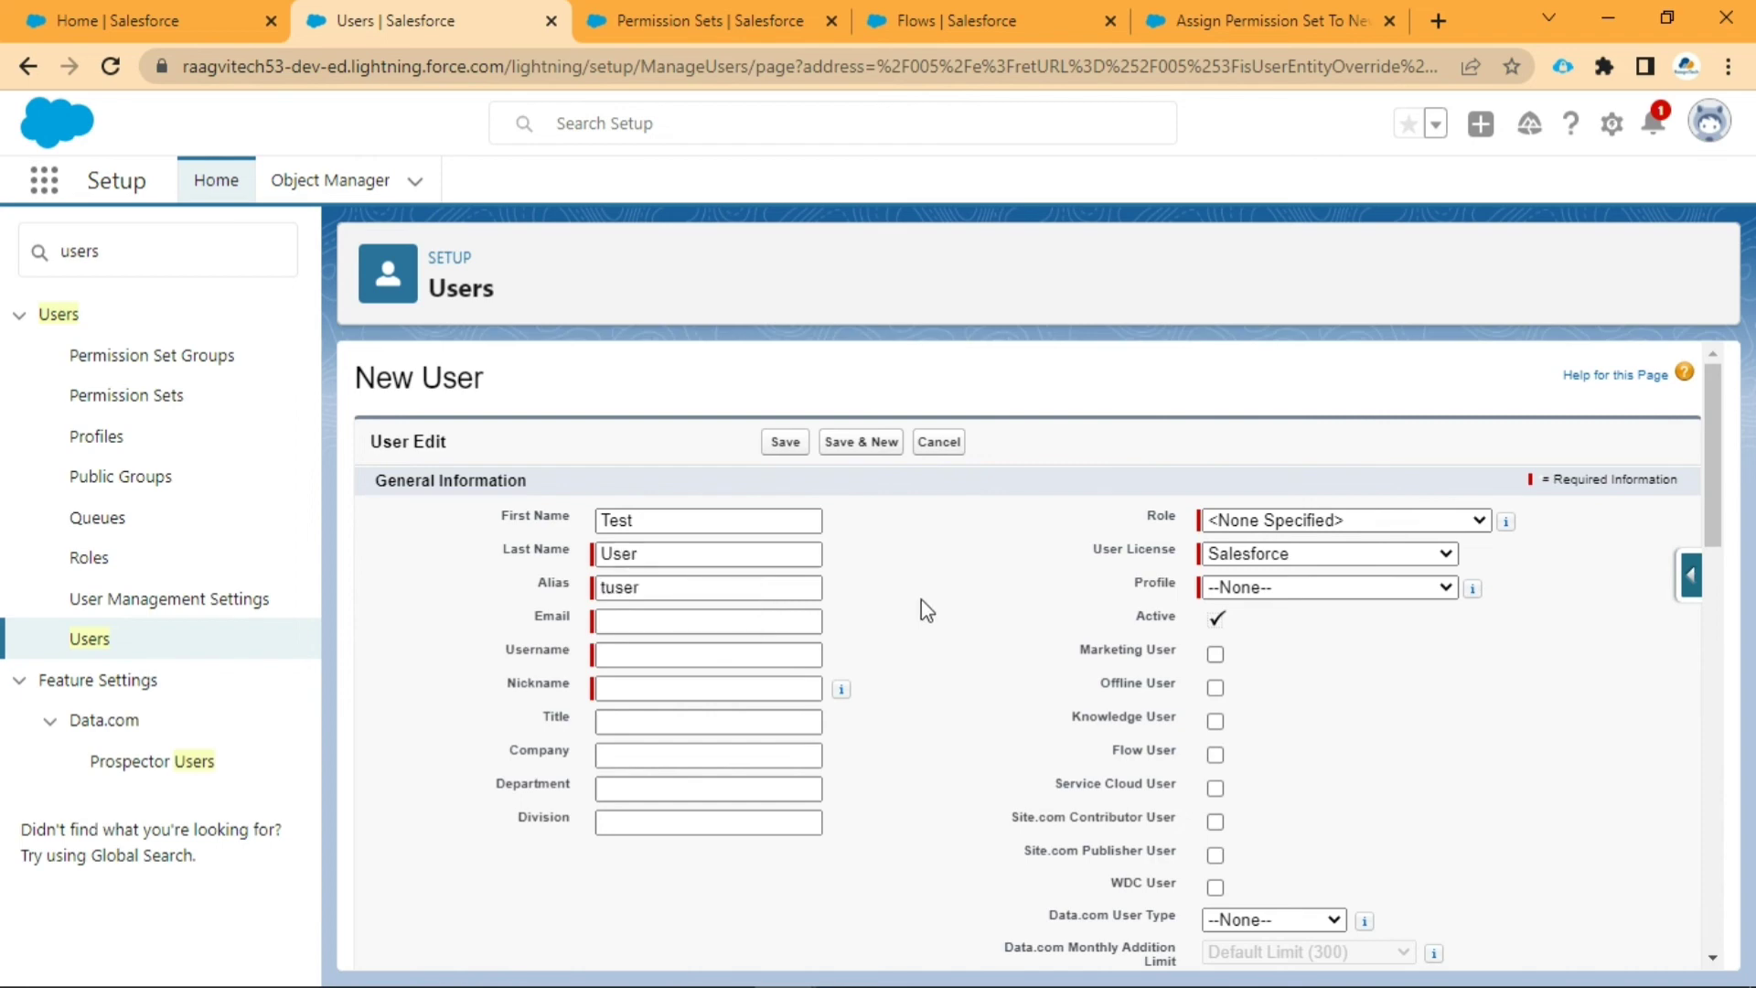
click(759, 625)
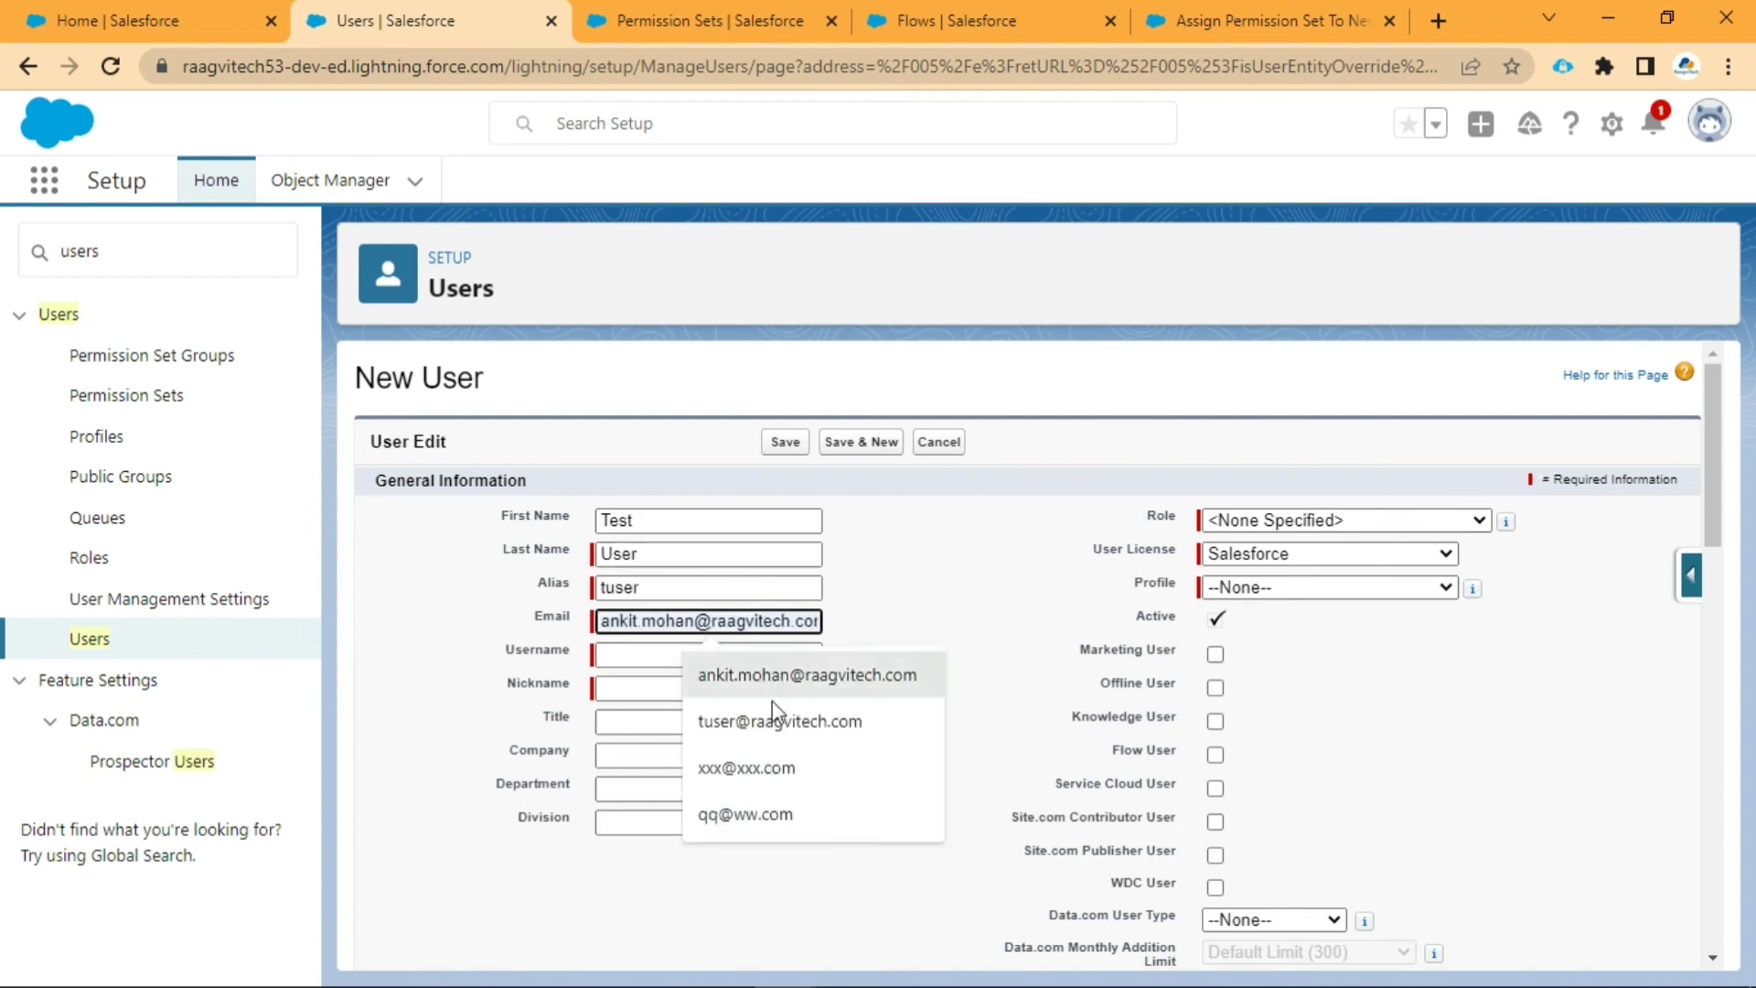
click(783, 726)
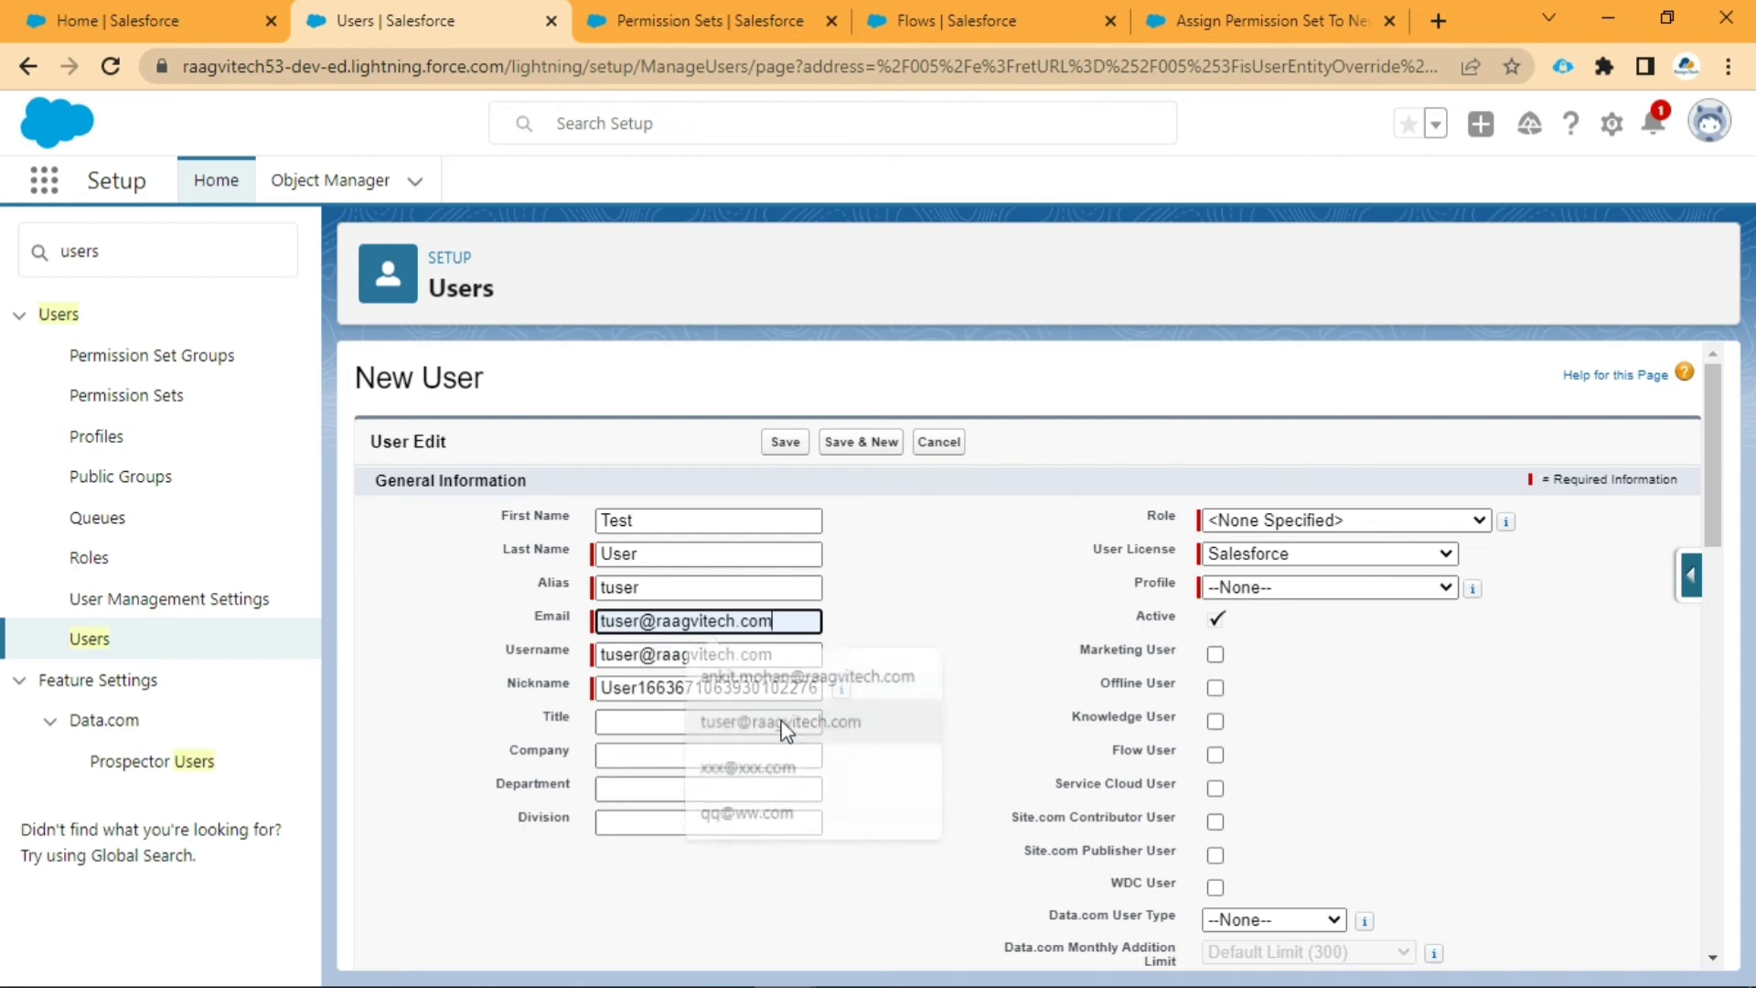
click(996, 731)
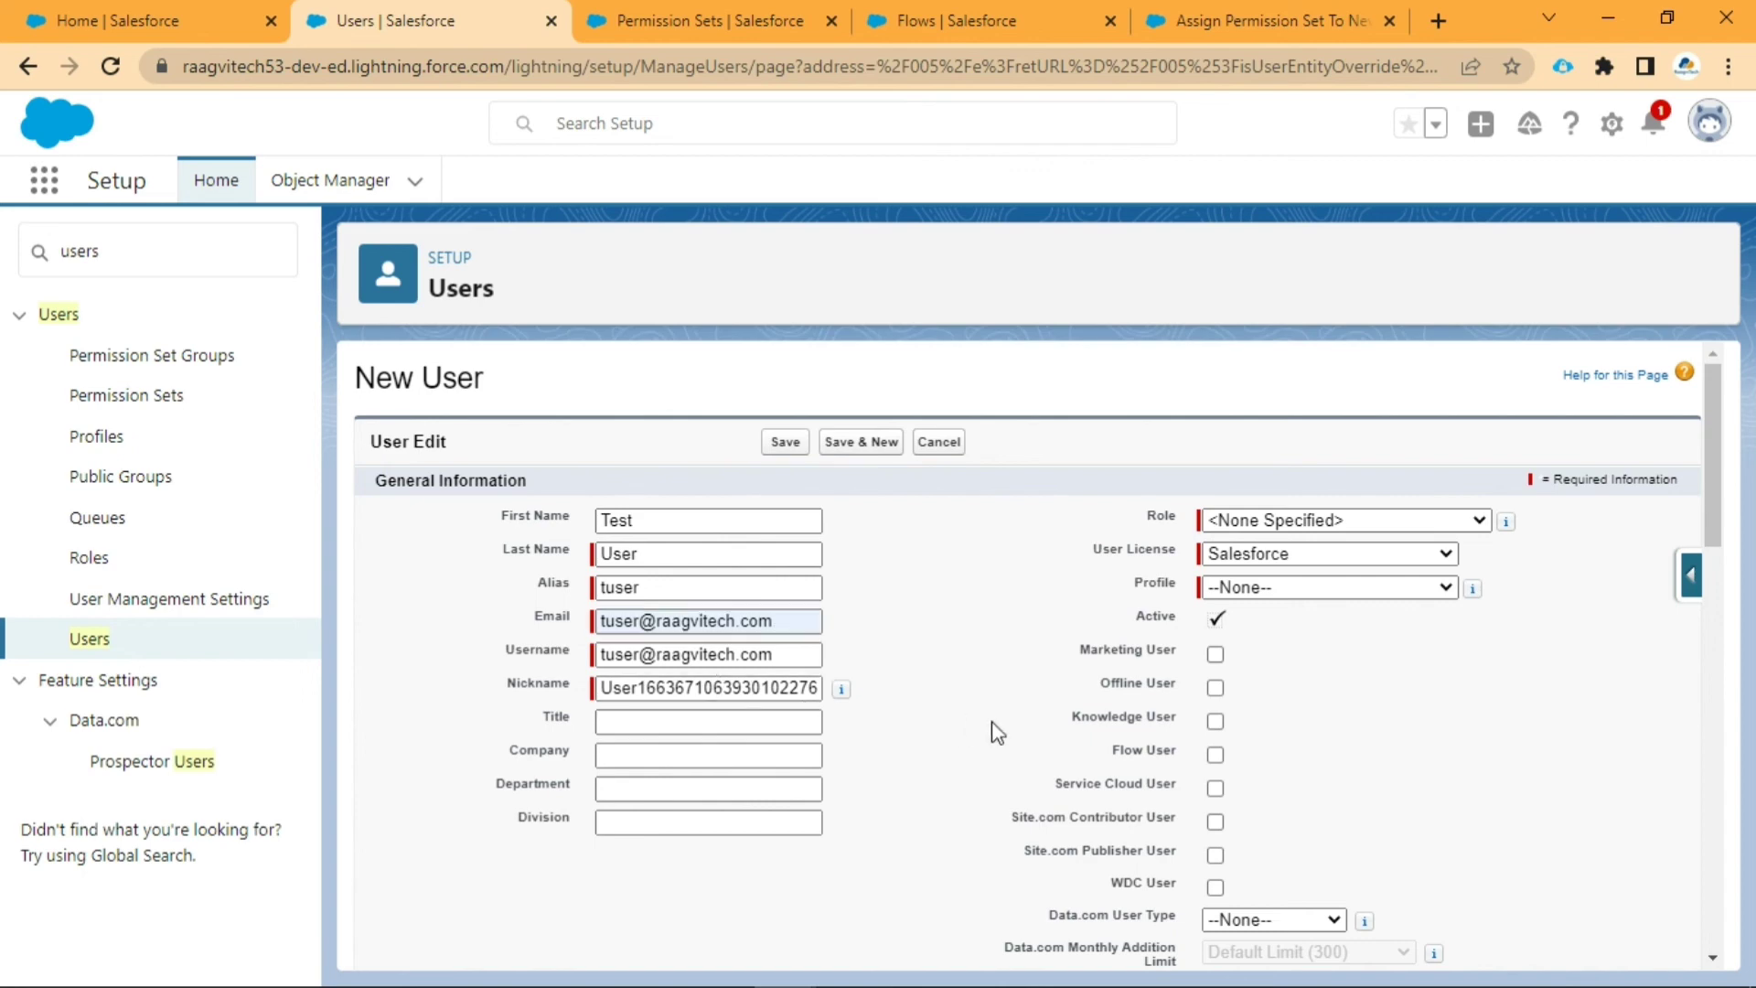
Step: Give the new user the Salesforce user license and the Standard User profile, and save the record
click(1310, 555)
click(1297, 704)
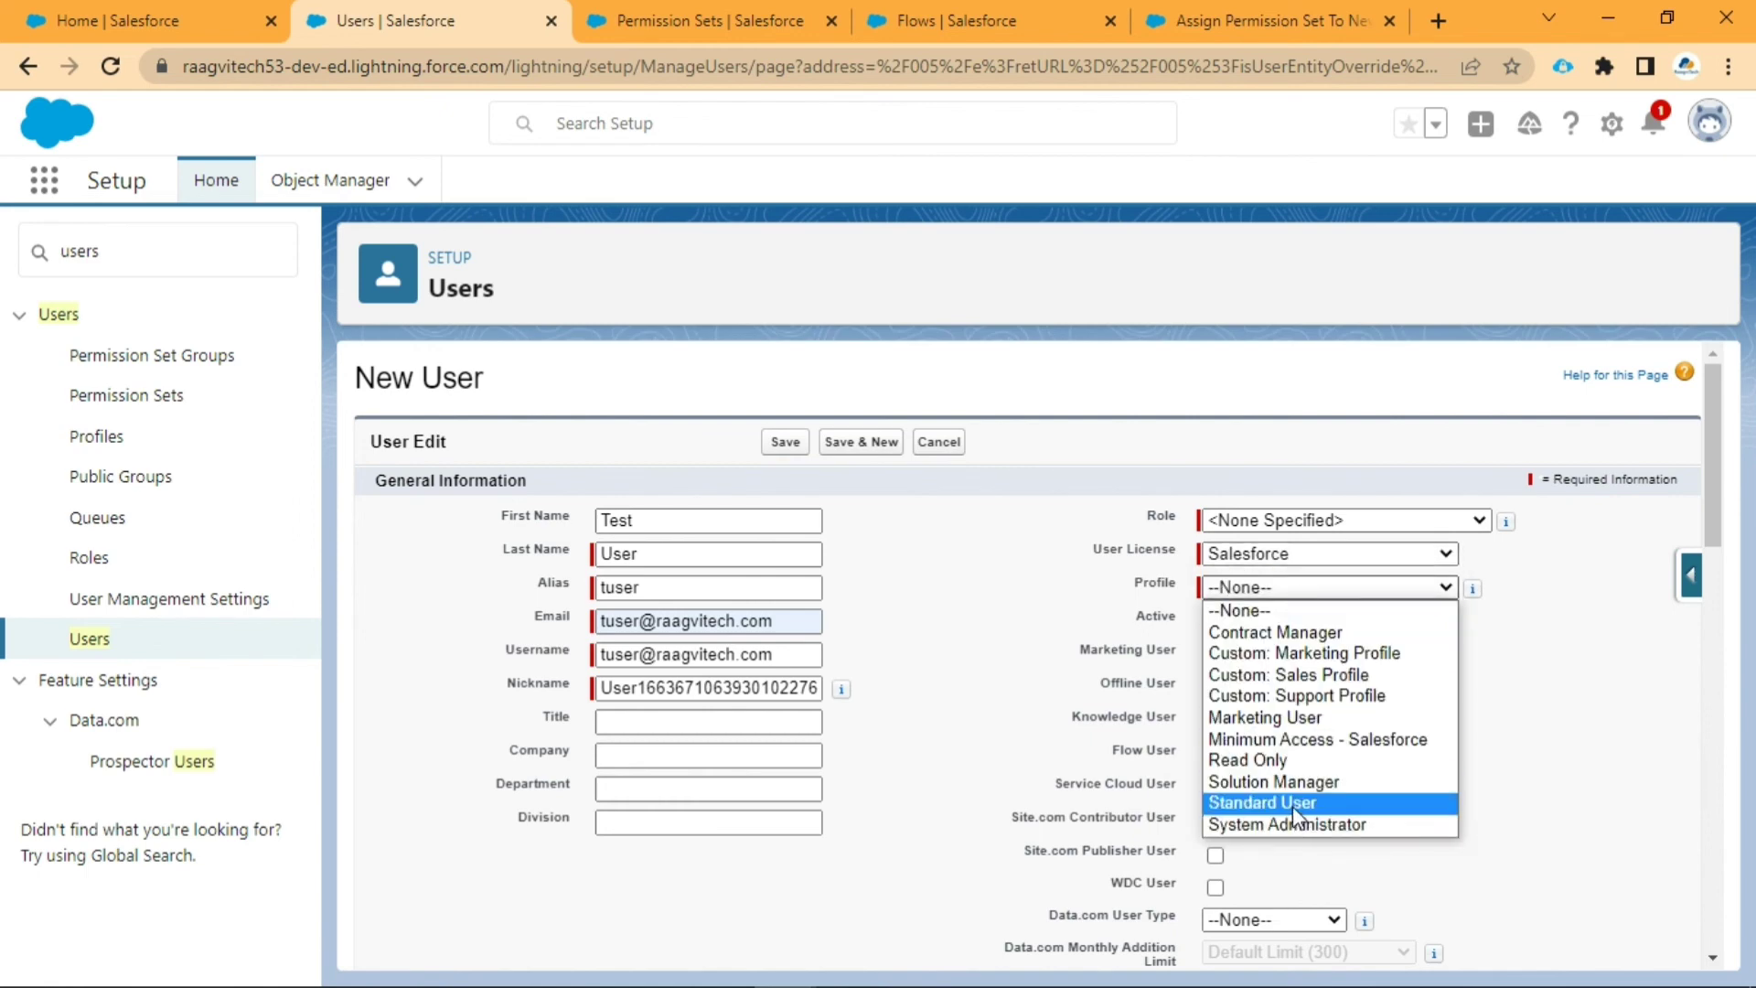
click(1292, 805)
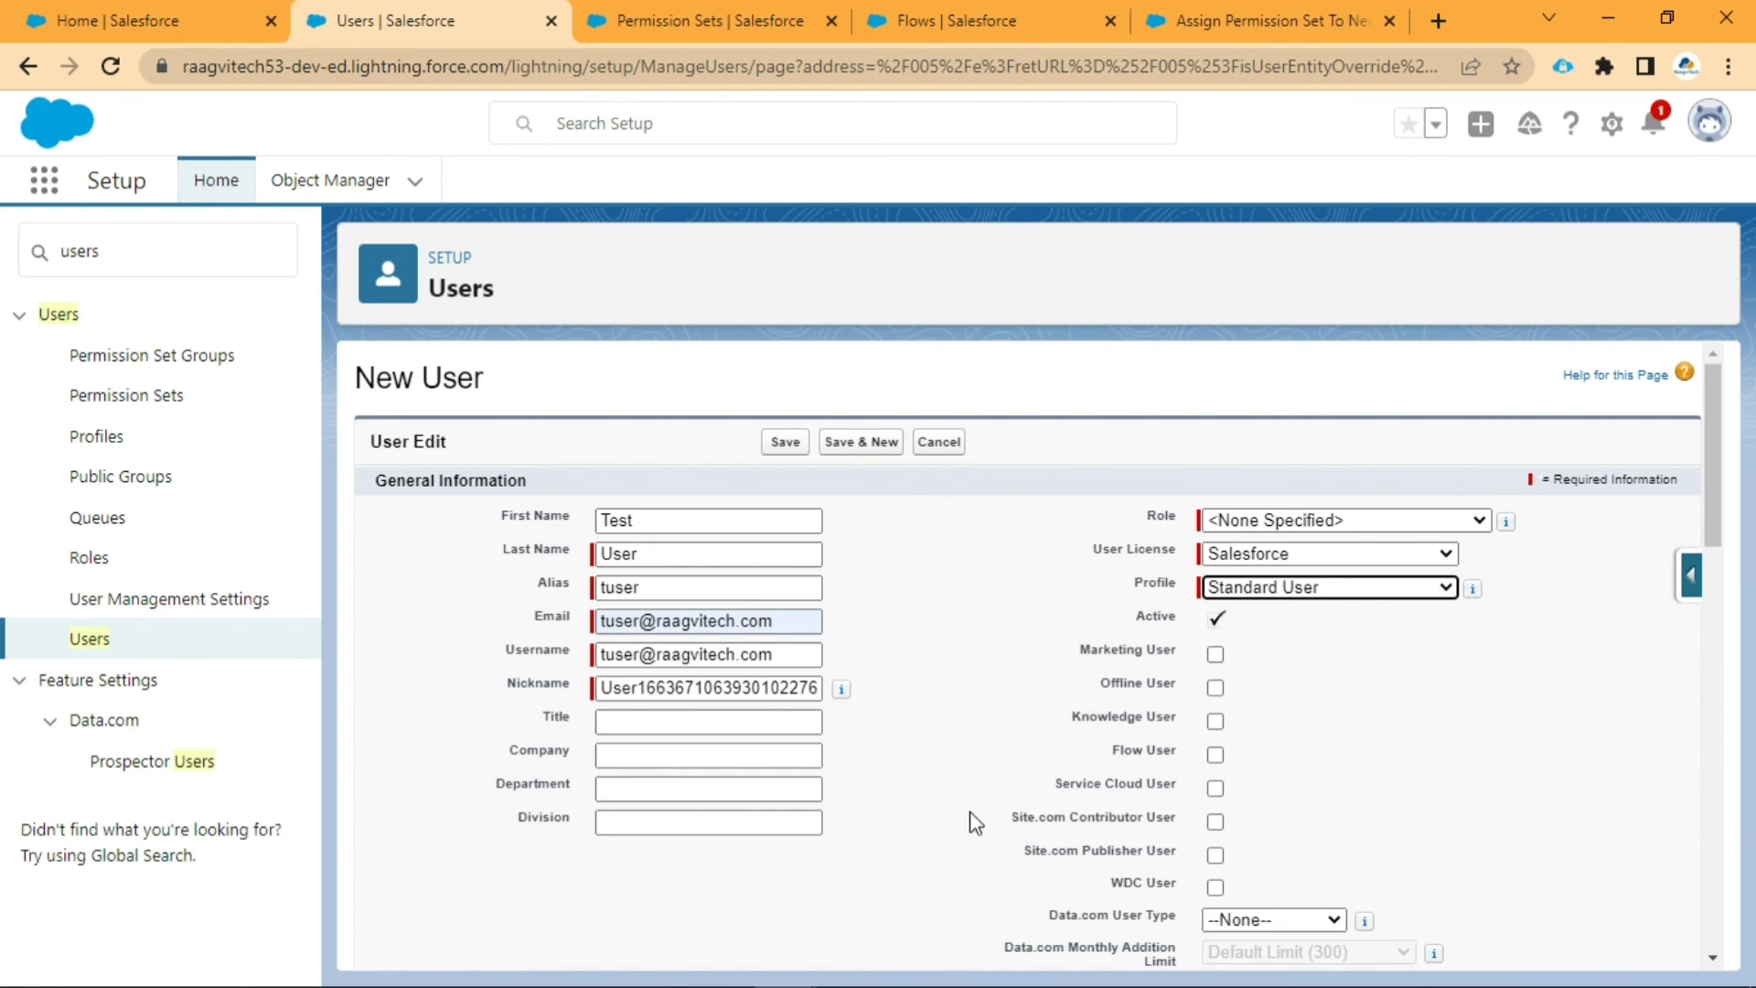
scroll(976, 823, down, 14)
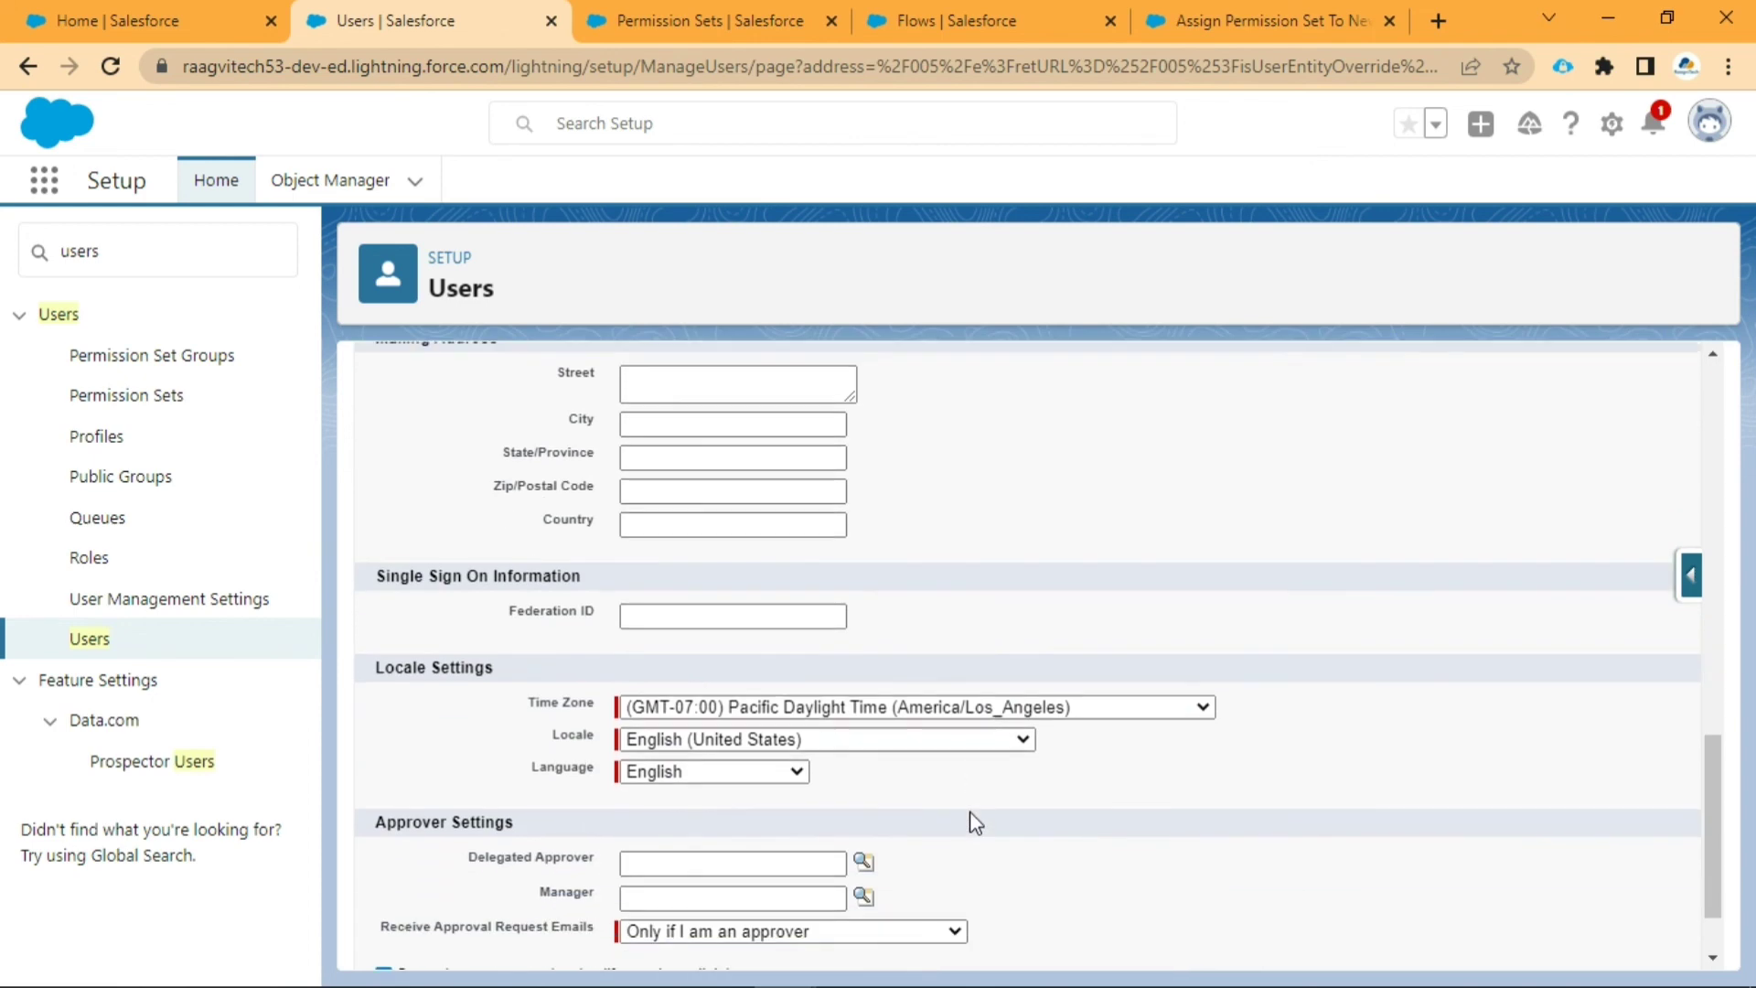
scroll(975, 823, down, 2)
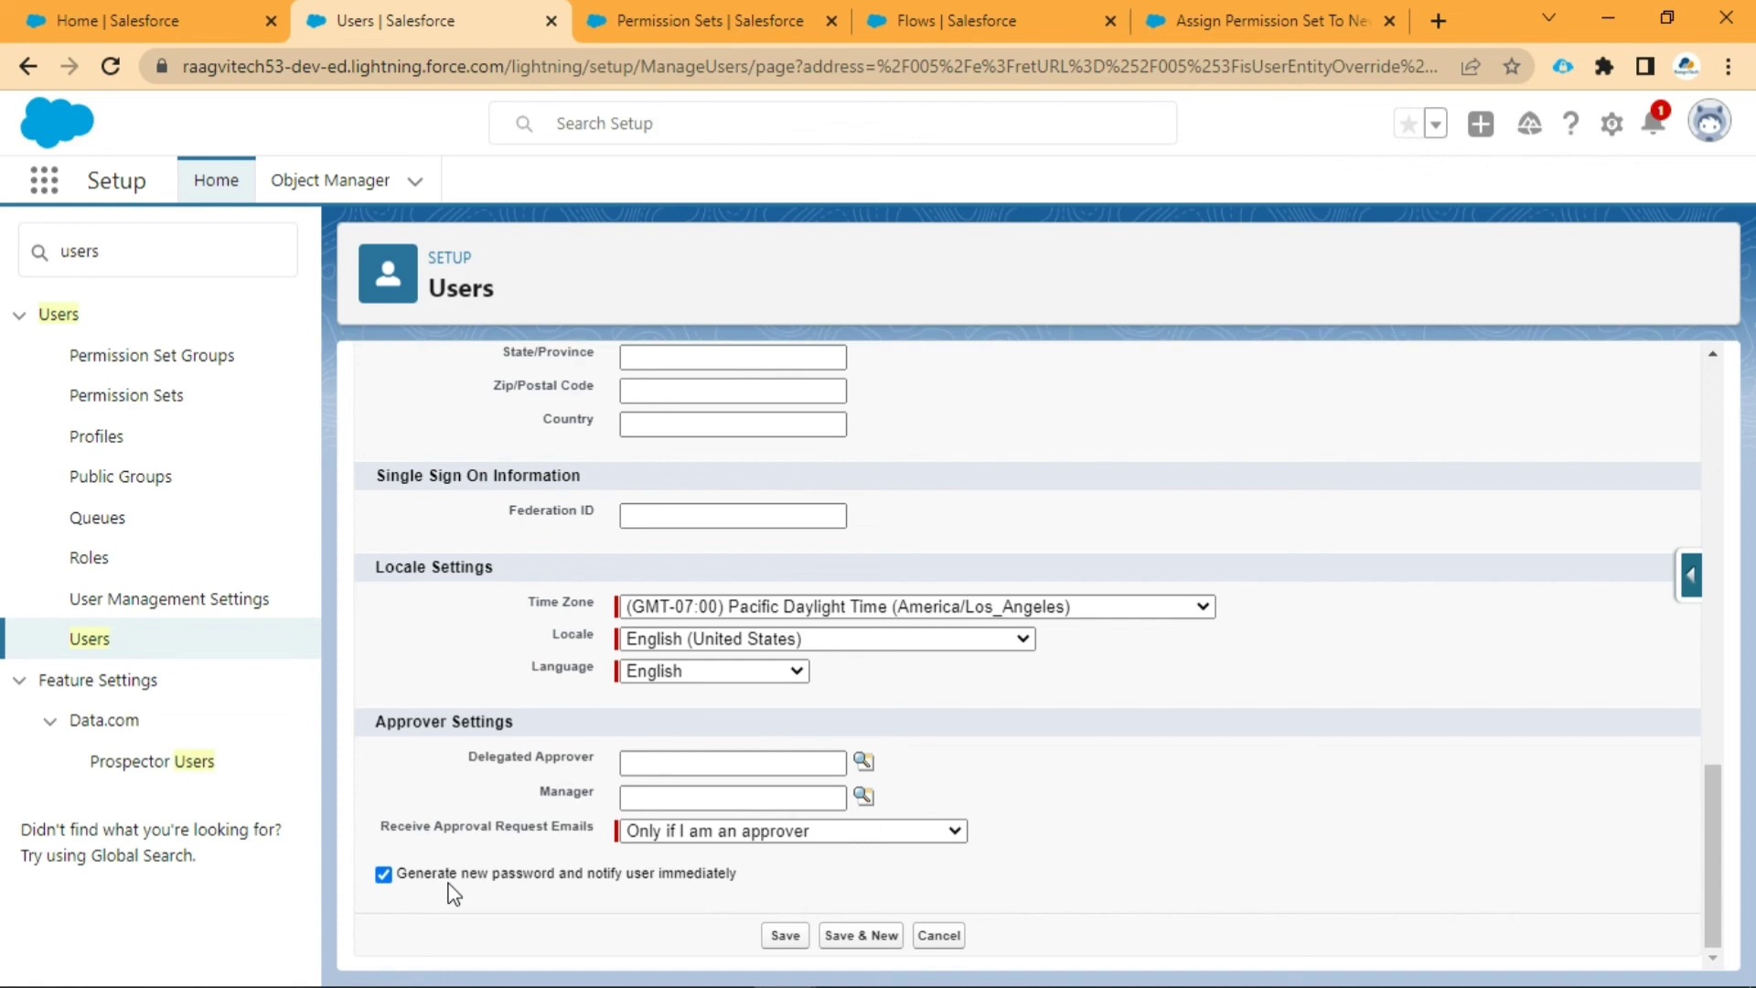
scroll(454, 894, up, 15)
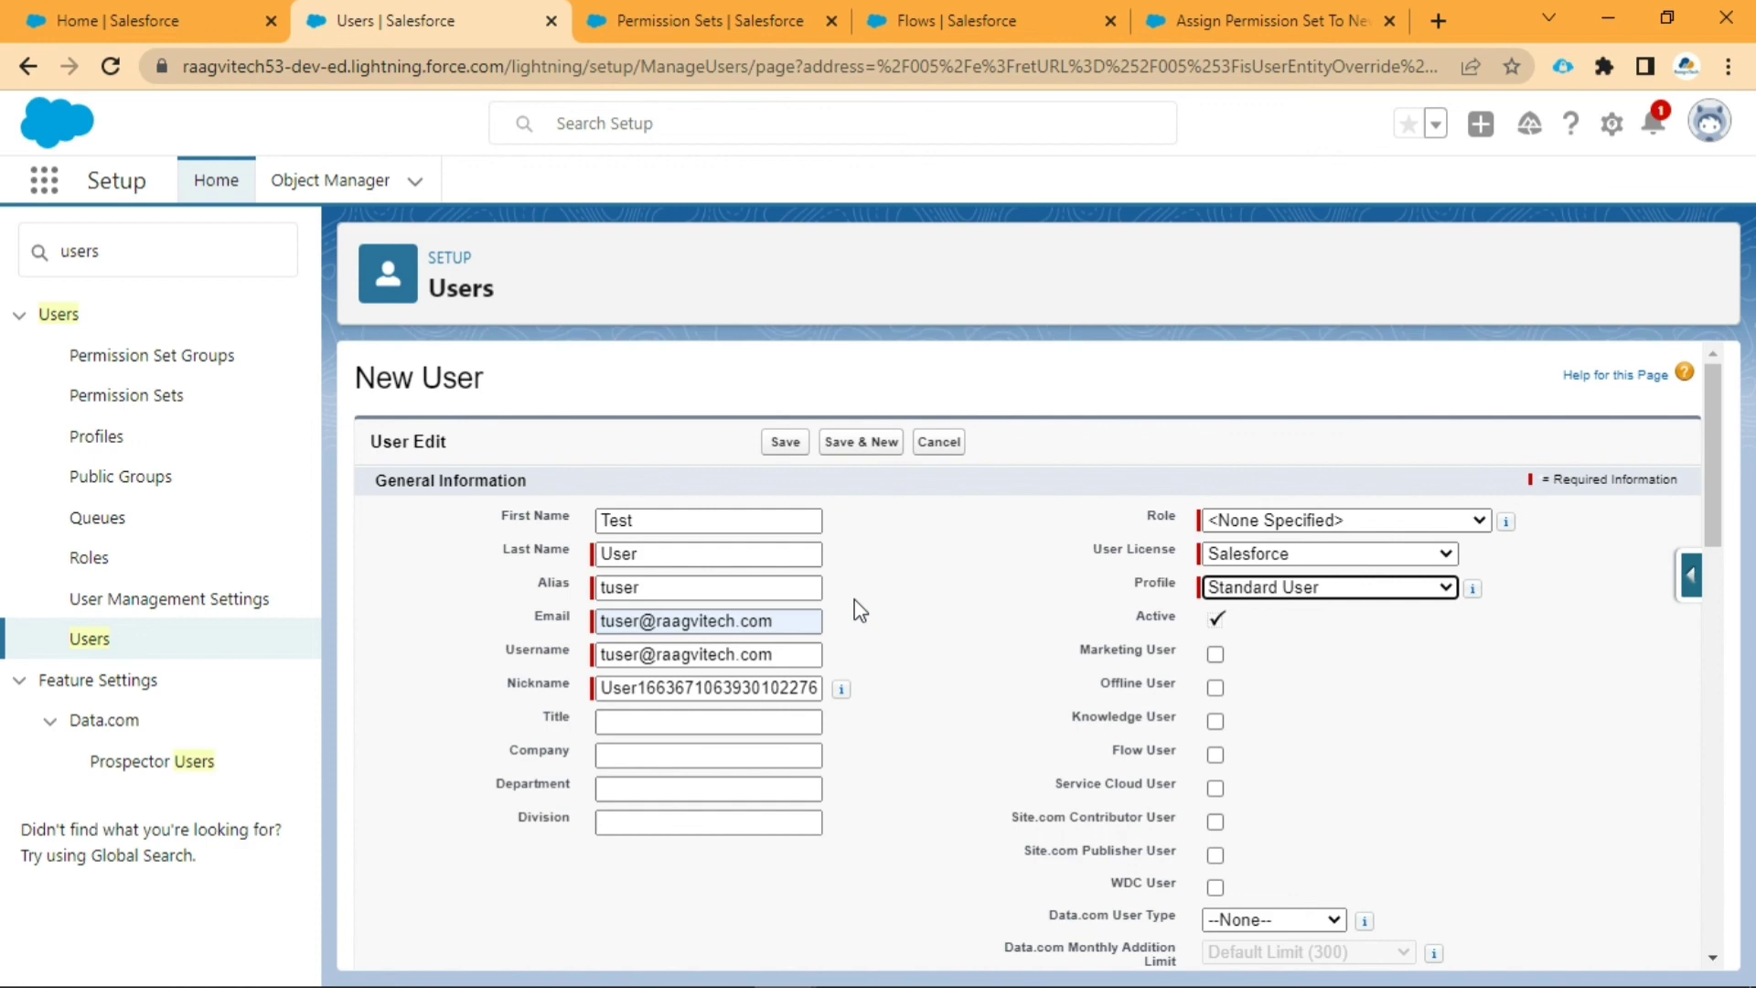
click(784, 444)
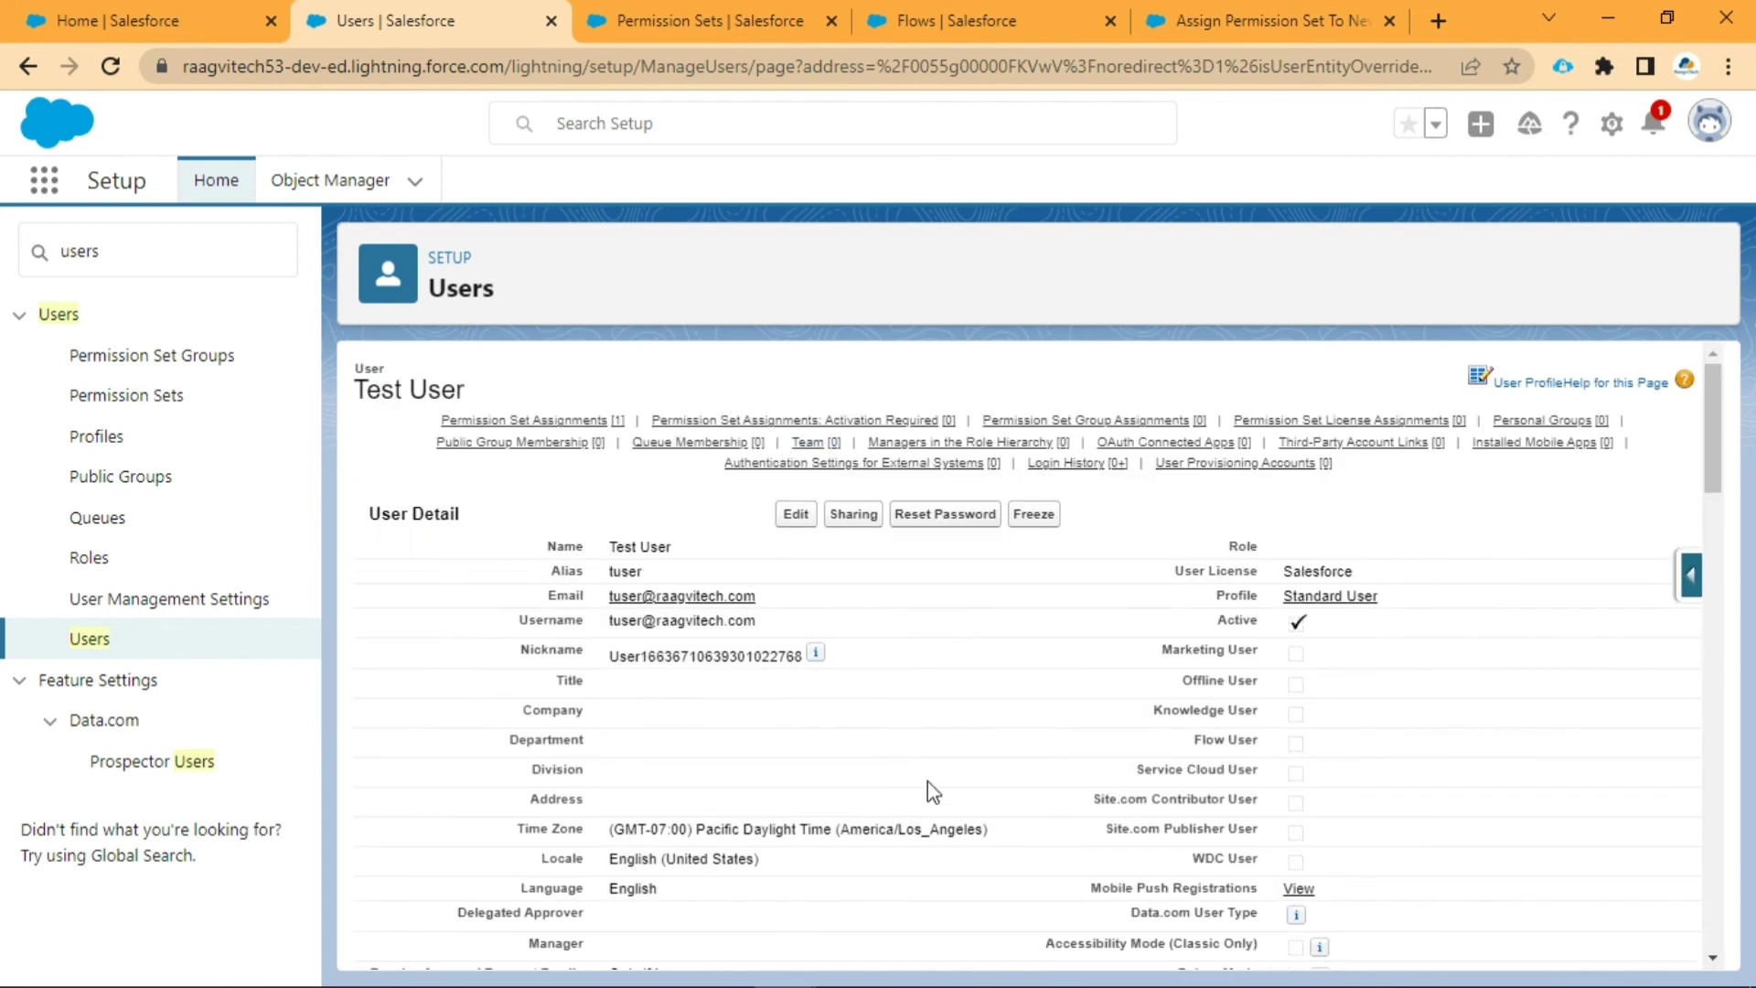
Step: Check the Permission Set Assignments on the new user's detail page, and return to the flow
scroll(927, 781, down, 5)
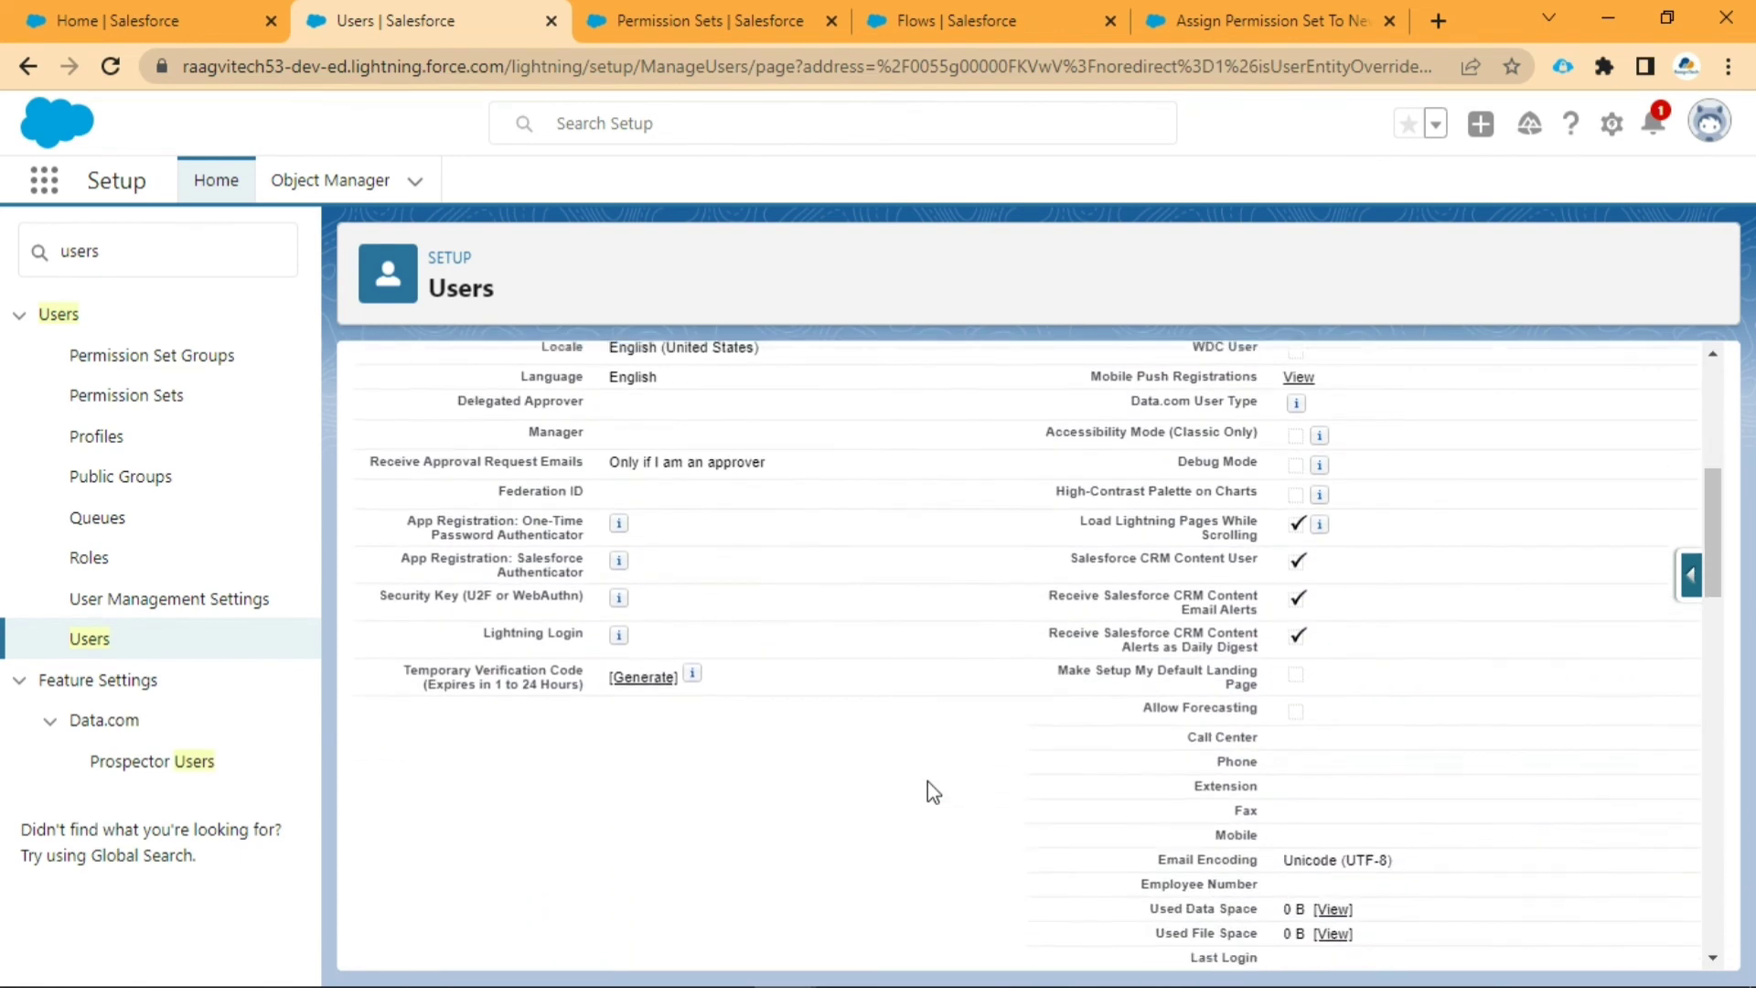
scroll(928, 780, down, 2)
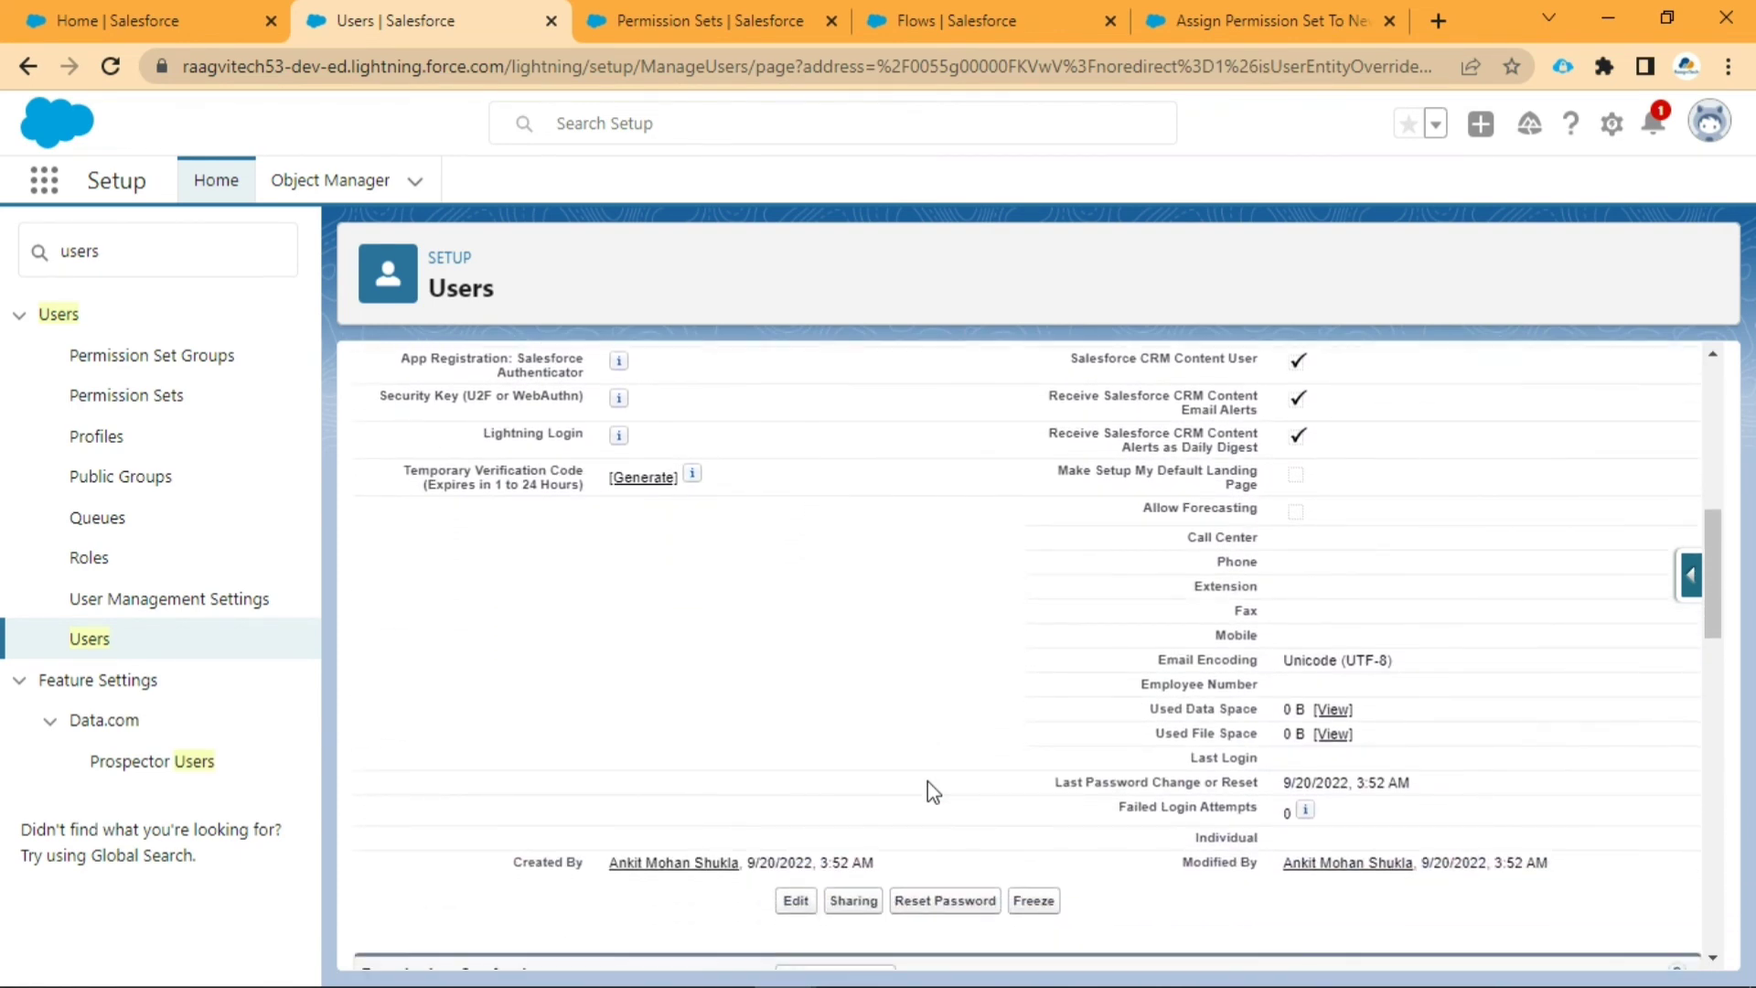
scroll(927, 783, down, 5)
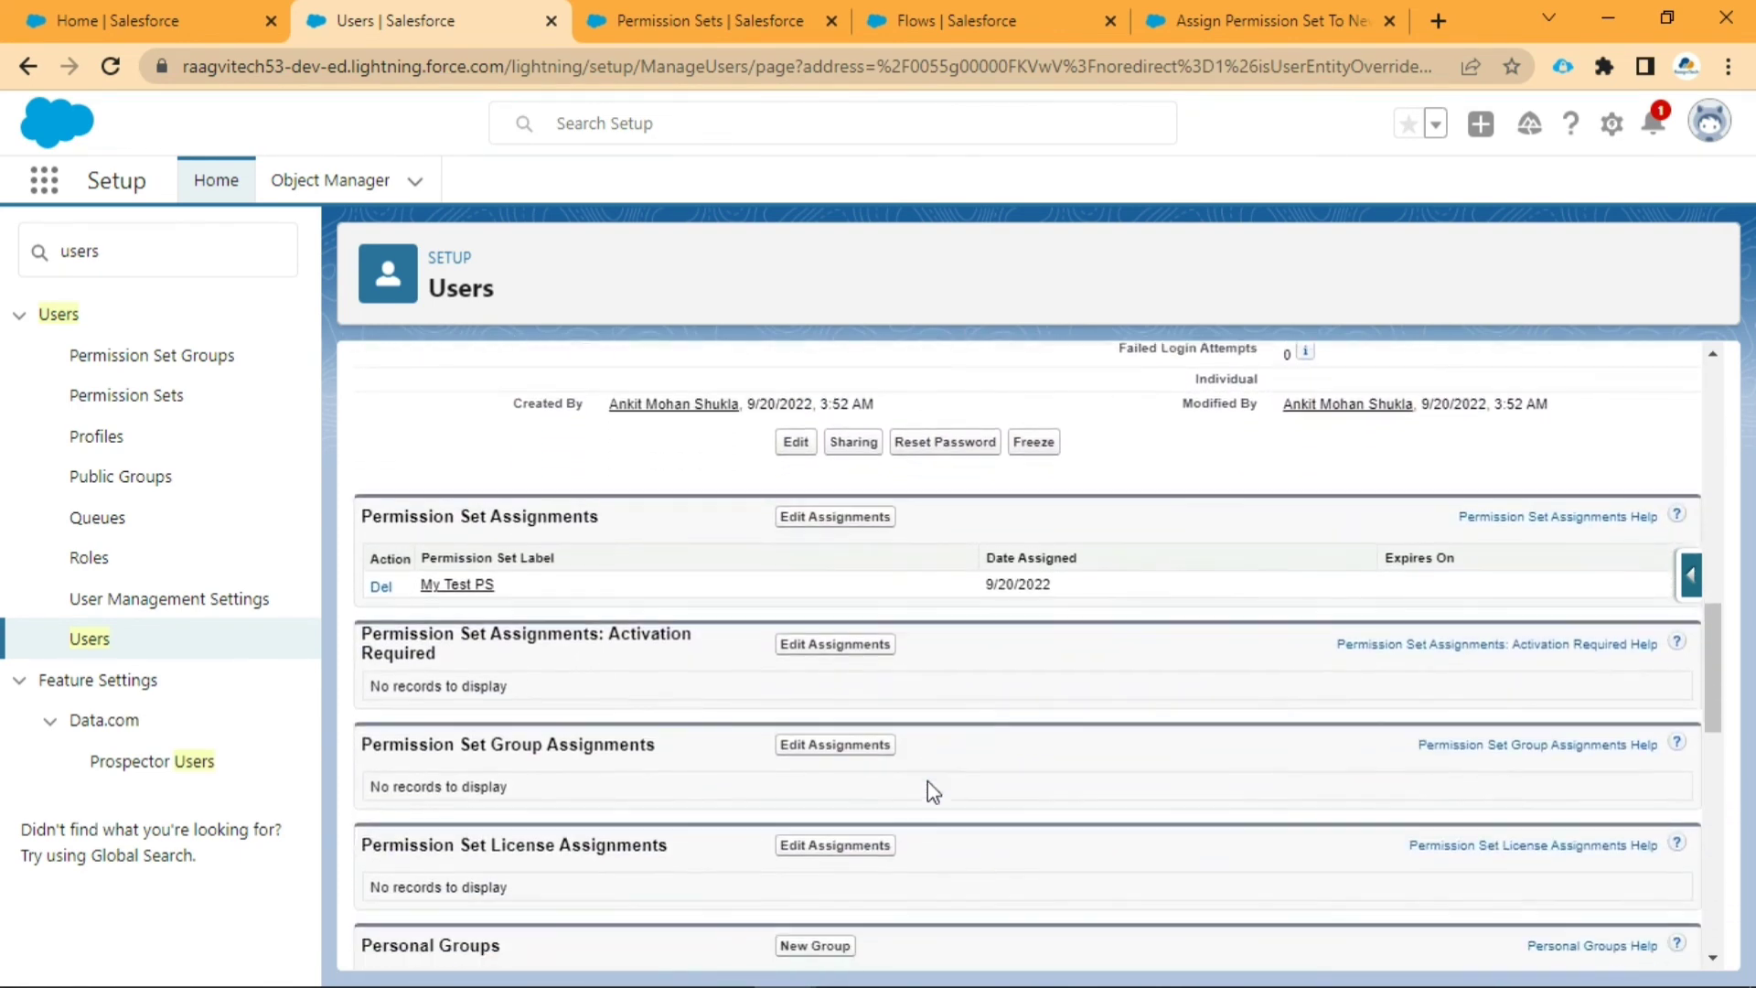
scroll(931, 791, down, 1)
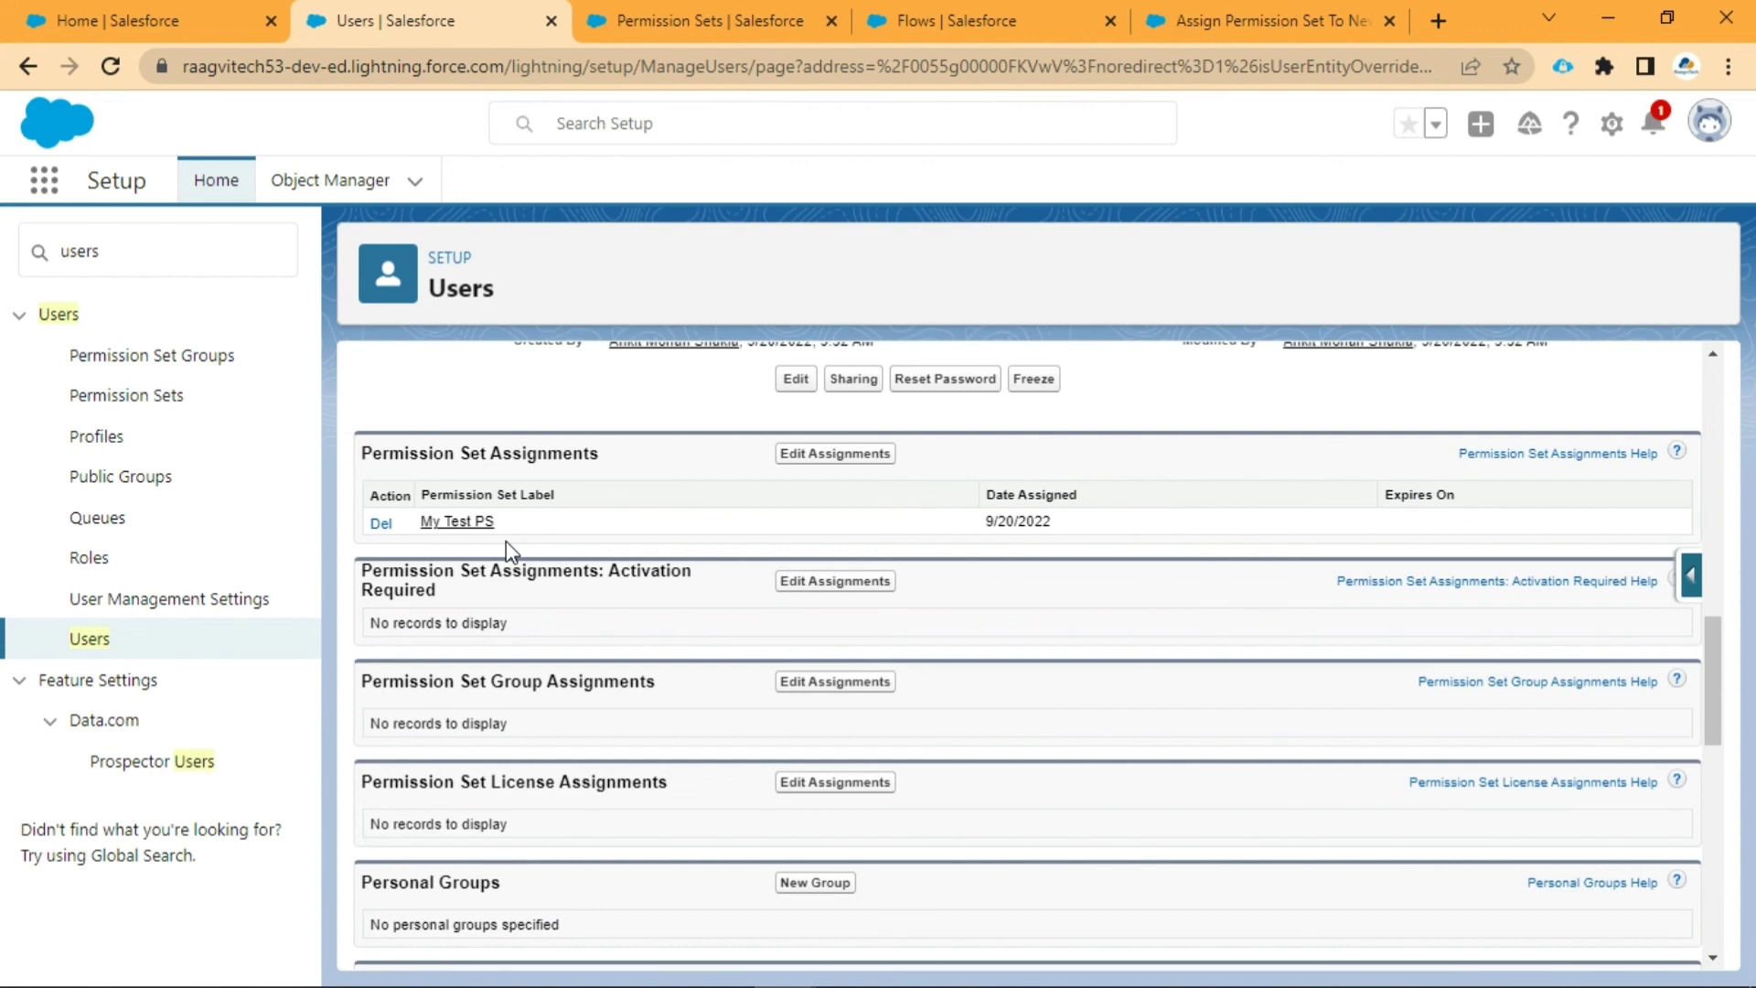
click(1217, 13)
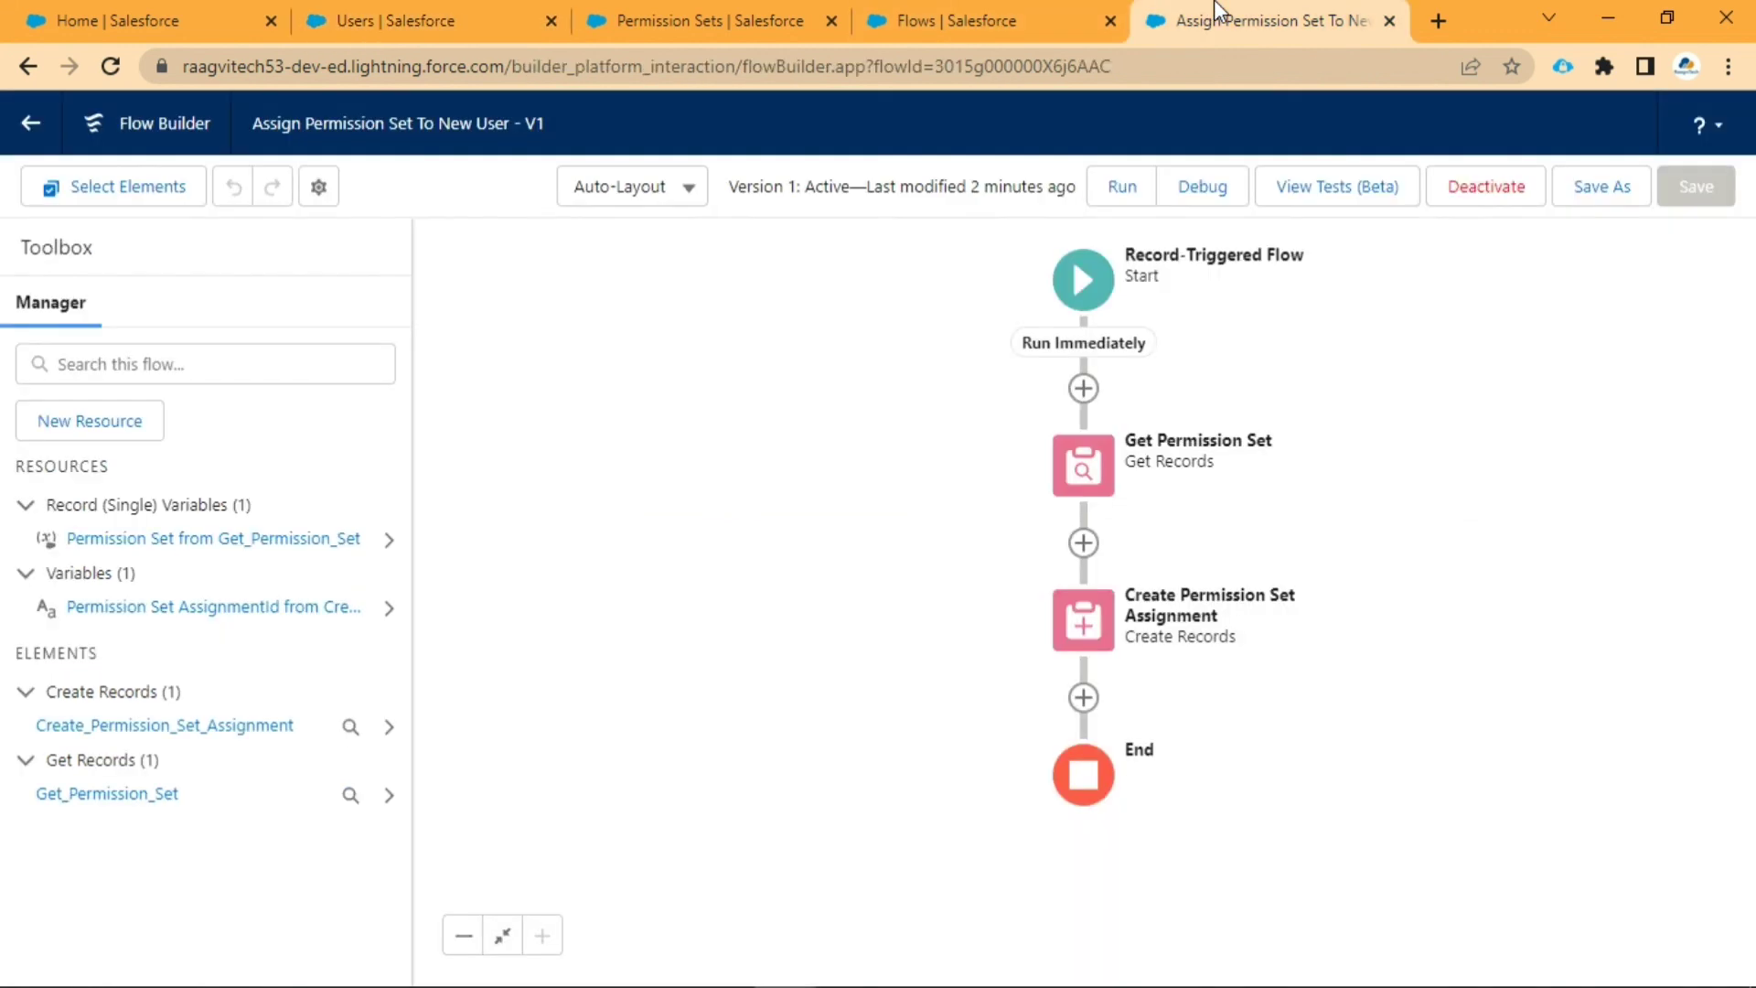